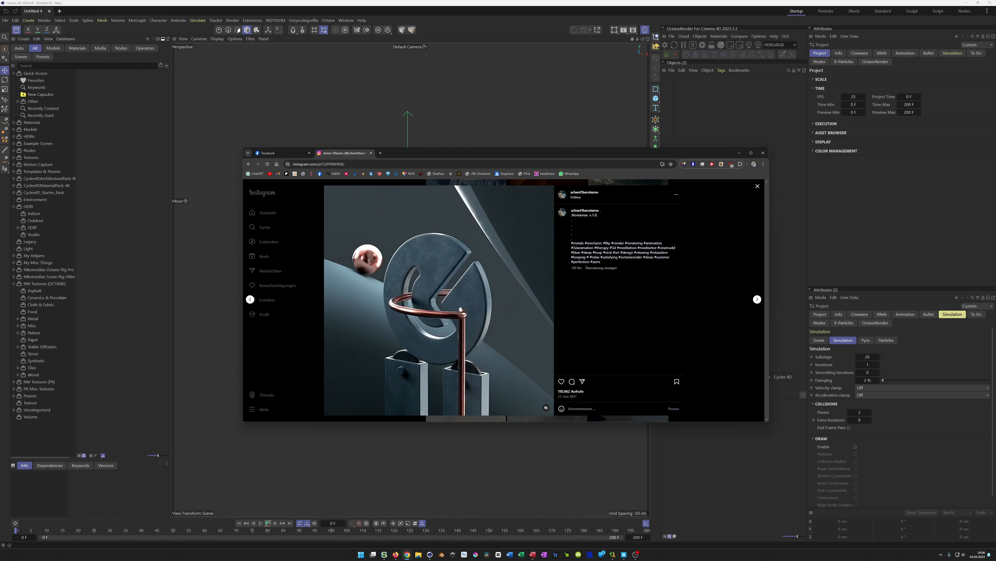
Capture a screenshot of the reference render and close the browser window
key(Print)
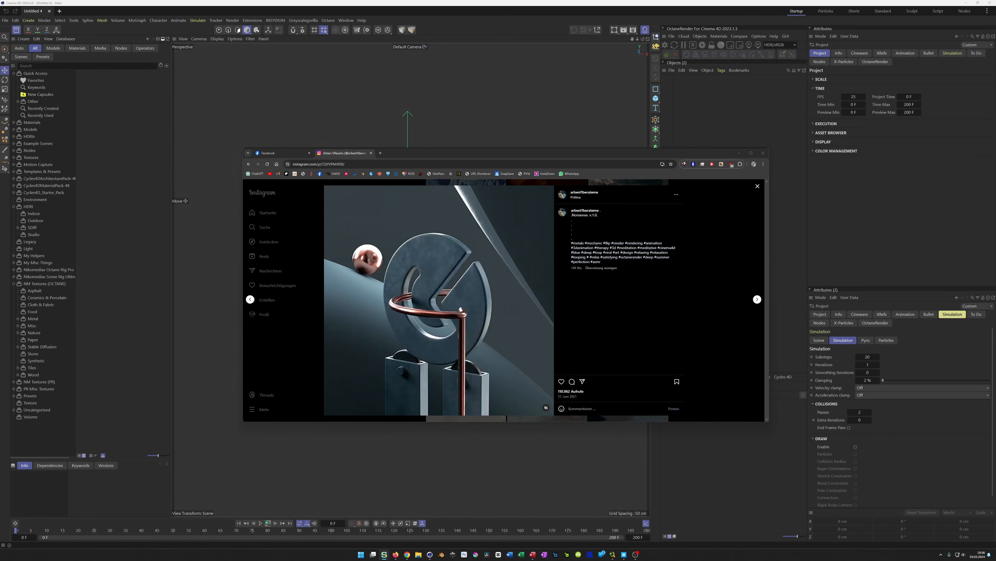
click(739, 153)
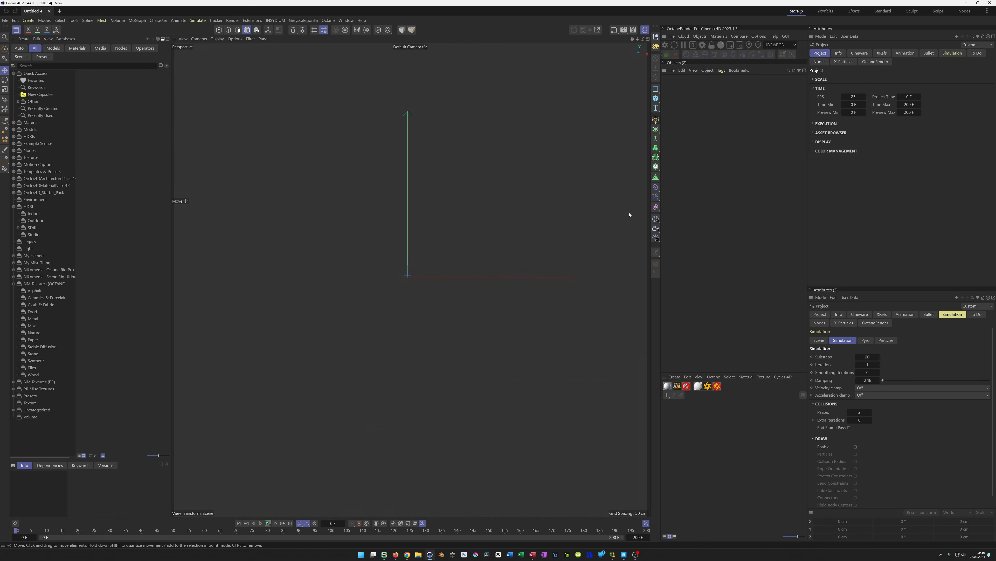
Open the Picture Viewer with the captured reference image
key(shift+F6)
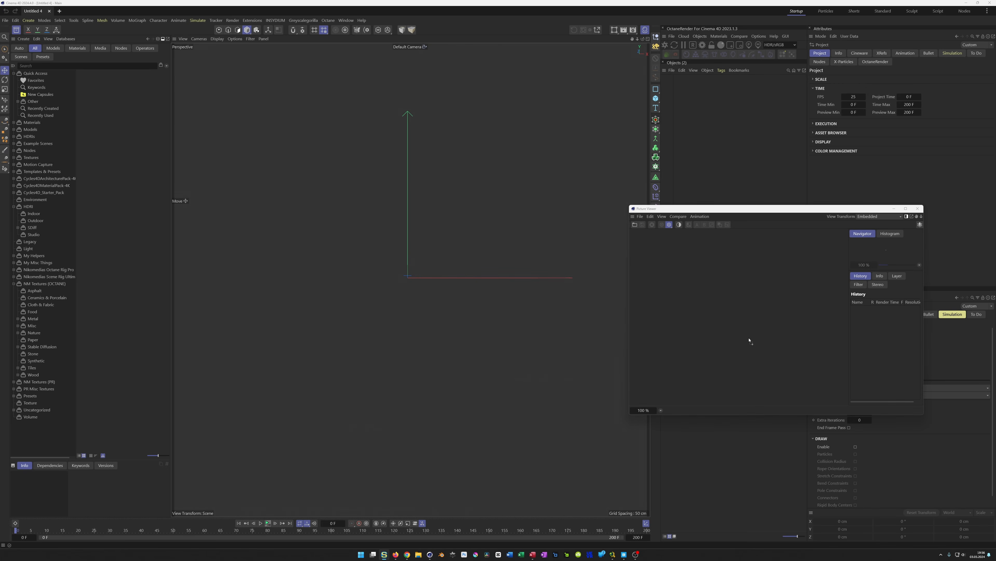
drag(749, 341, 750, 340)
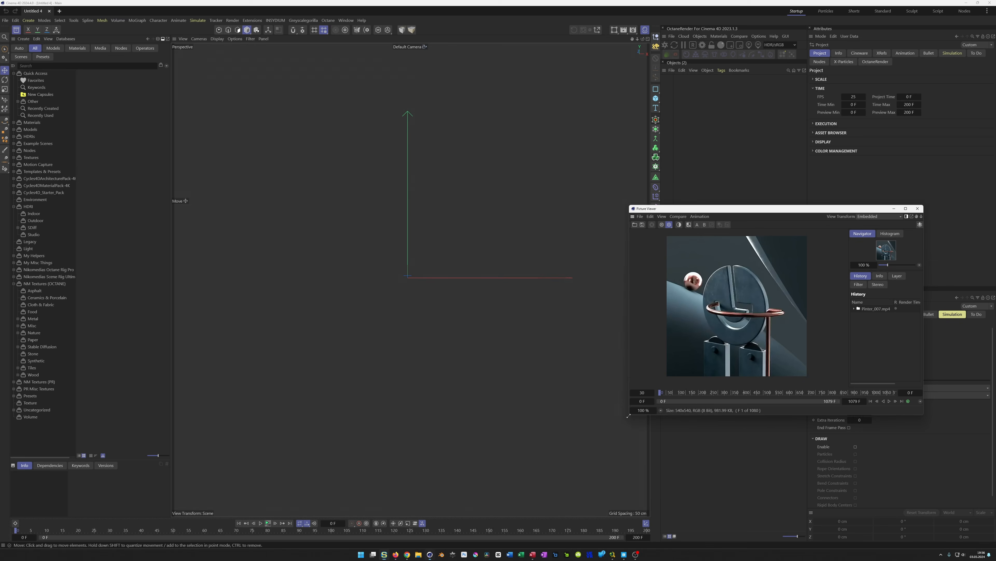
Resize the Picture Viewer and dock it beside the viewport as a reference
drag(701, 424, 701, 442)
drag(622, 421, 598, 422)
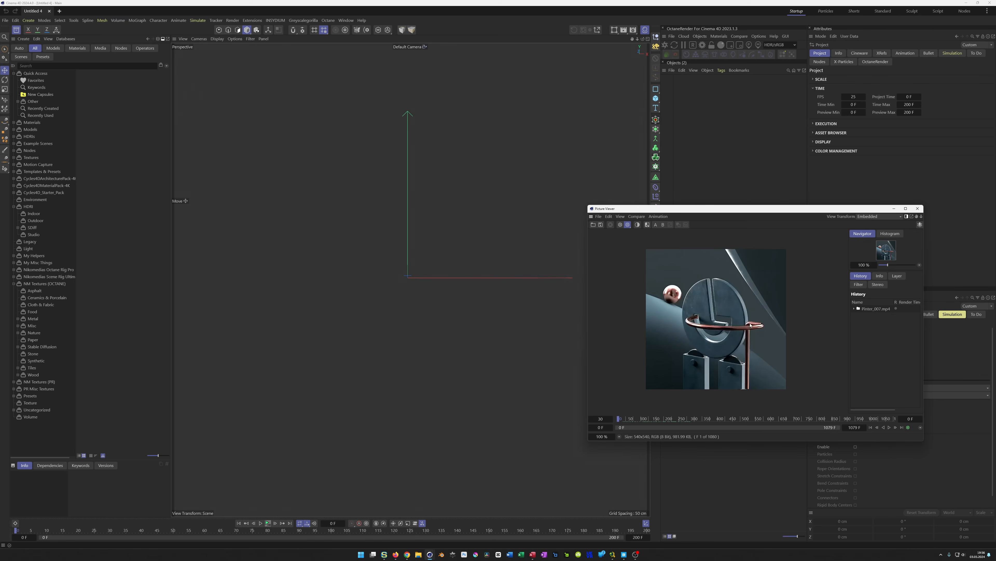
drag(591, 206, 725, 320)
Create an Arc spline in the Top view
middle_click(449, 352)
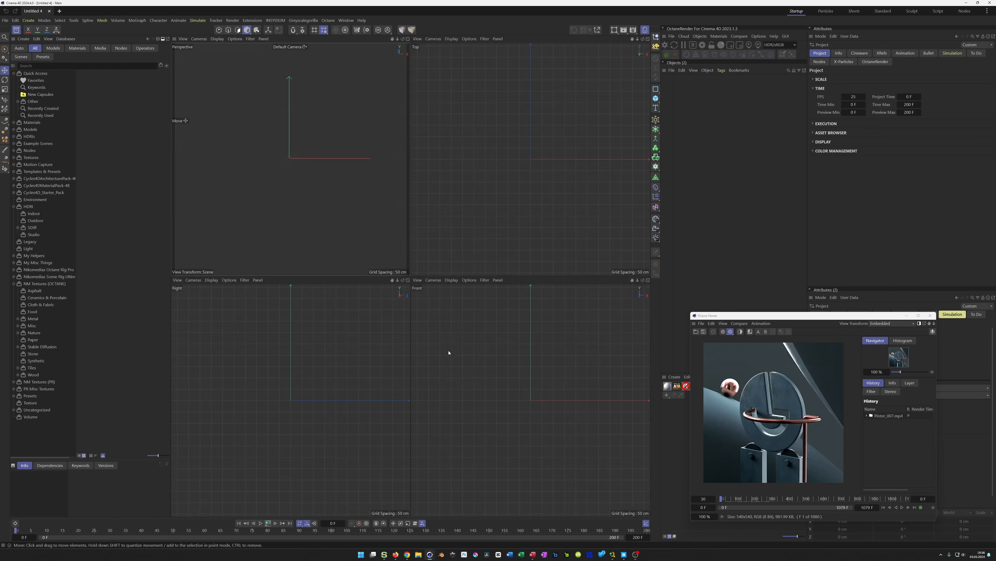
middle_click(476, 243)
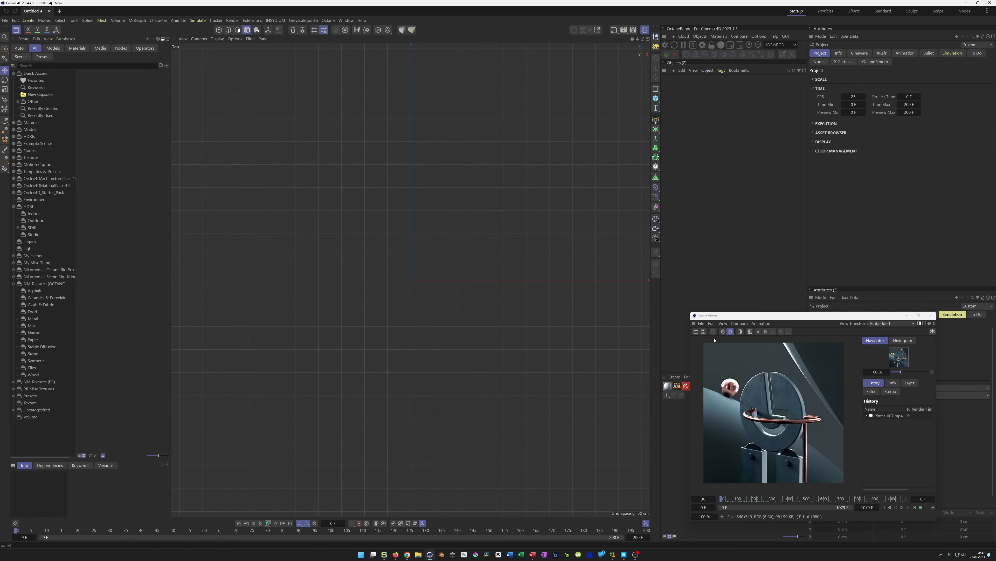
click(656, 88)
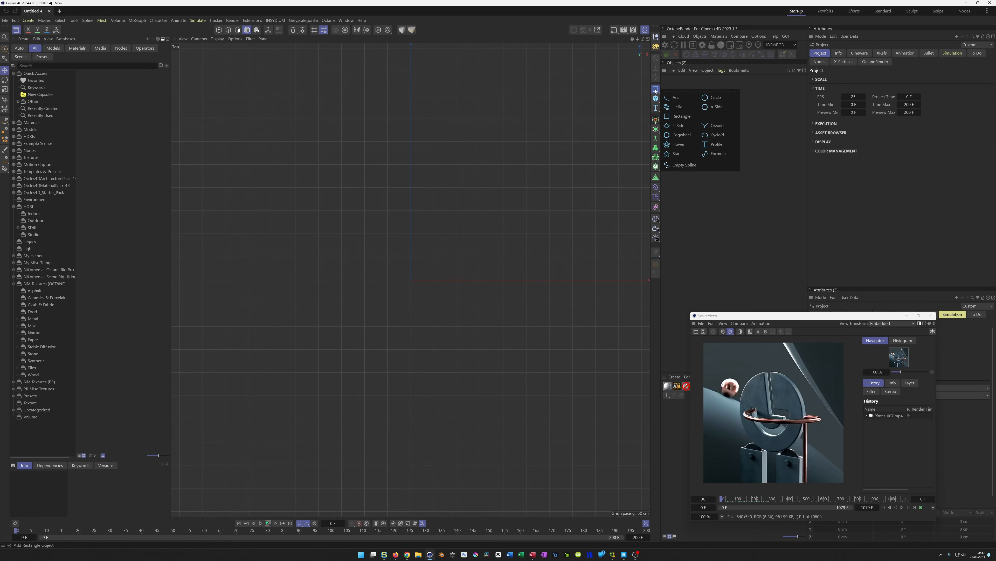
click(674, 97)
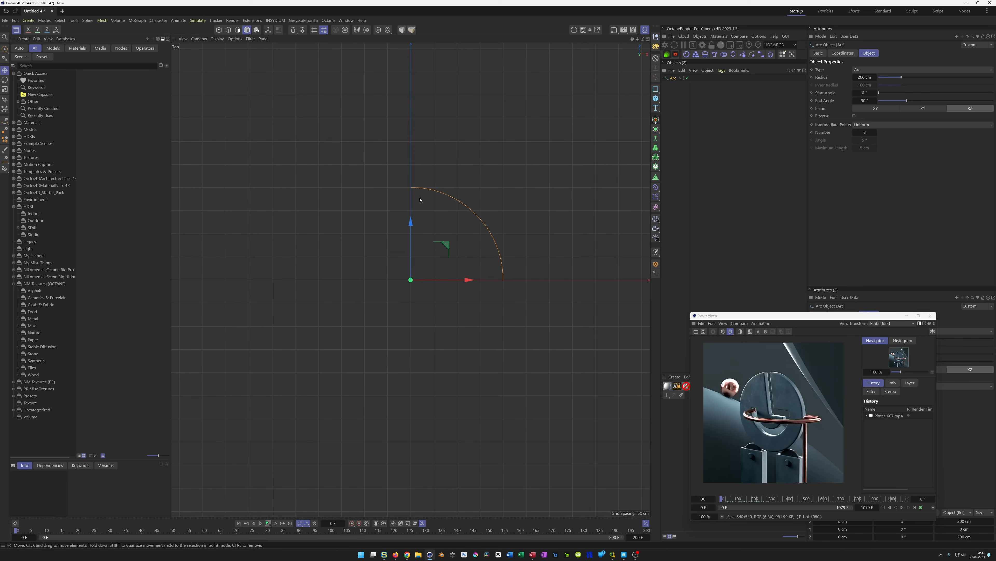
Set the arc's end angle to 180°
double_click(865, 100)
text(180)
key(Return)
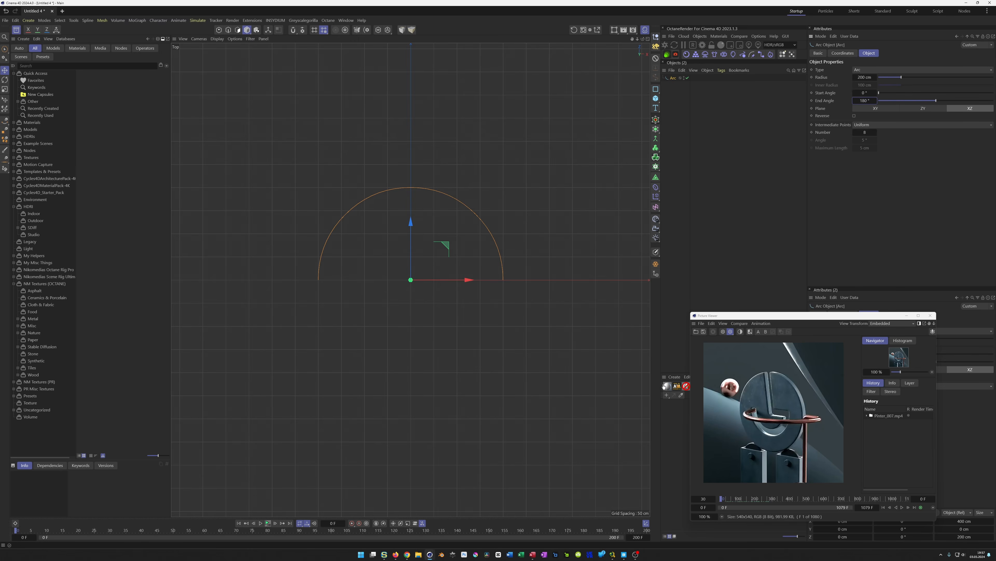
drag(723, 501, 707, 506)
drag(465, 279, 512, 280)
scroll(515, 279, up, 5)
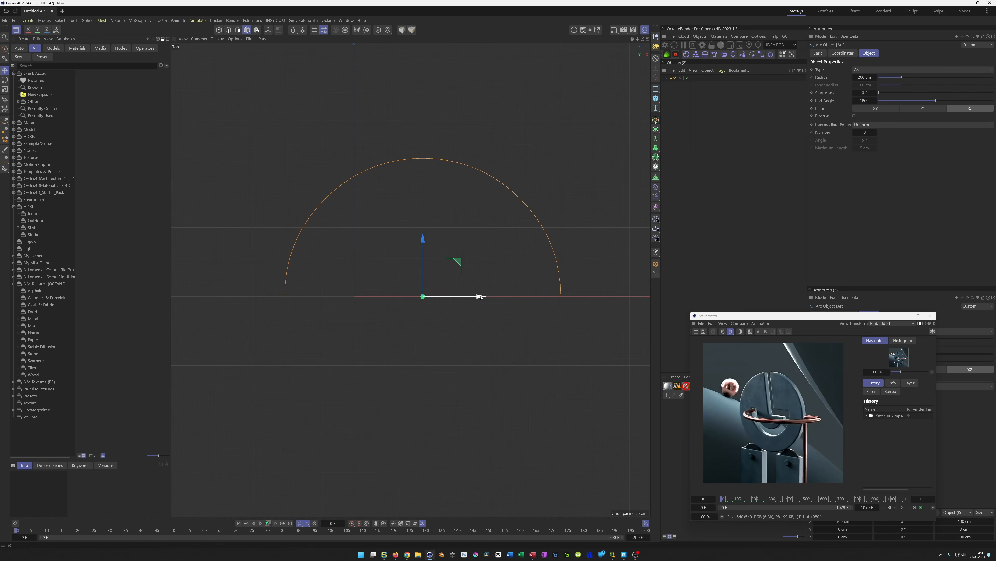
key(ctrl+z)
Set the arc's radius to 100 cm
double_click(869, 77)
text(100)
key(Return)
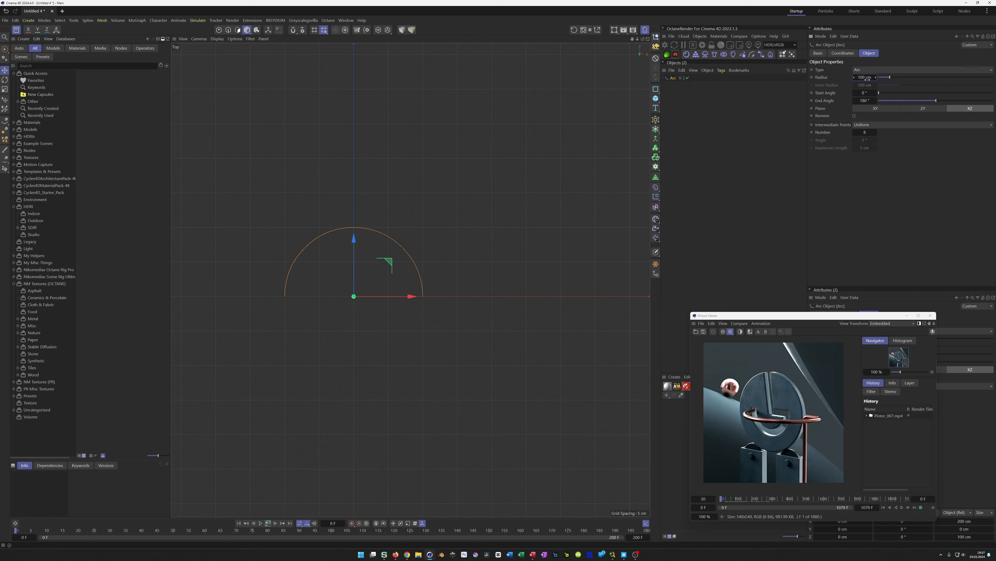
Move the arc slightly along its X axis
drag(415, 297, 447, 297)
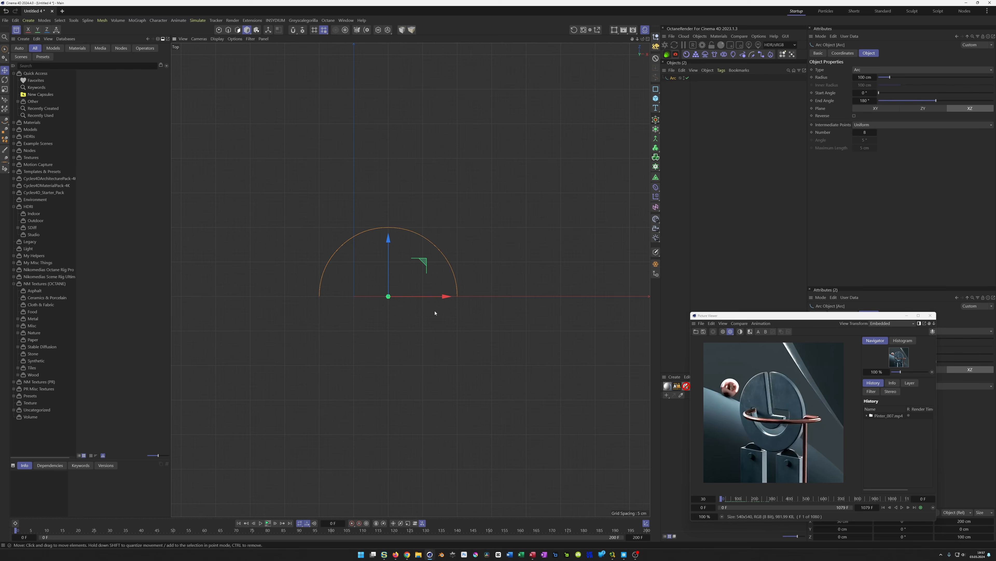
alt+middle_drag(395, 300, 423, 324)
alt+right_drag(425, 321, 426, 307)
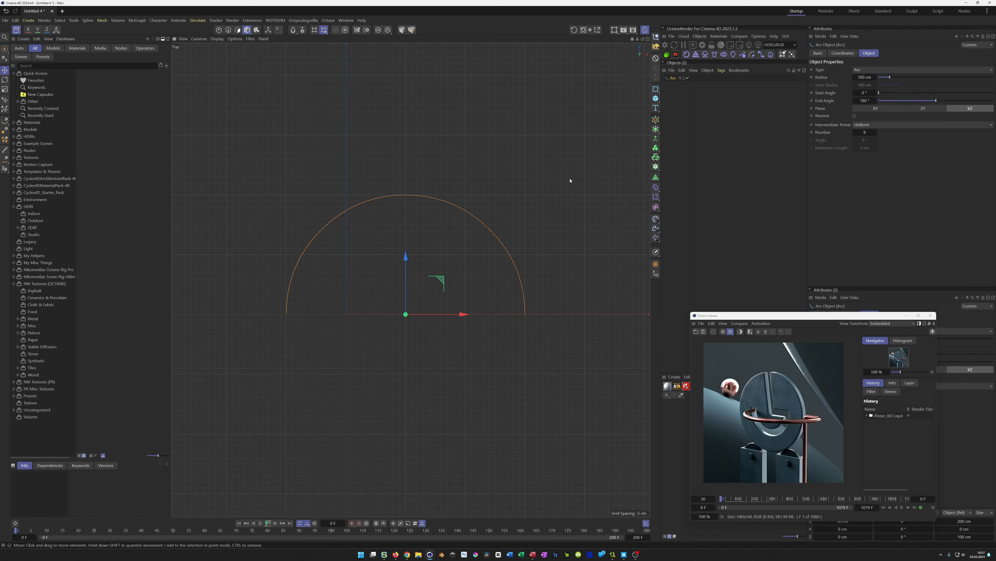
click(853, 133)
Create an editable spline copy of the arc and select it
click(674, 79)
key(c)
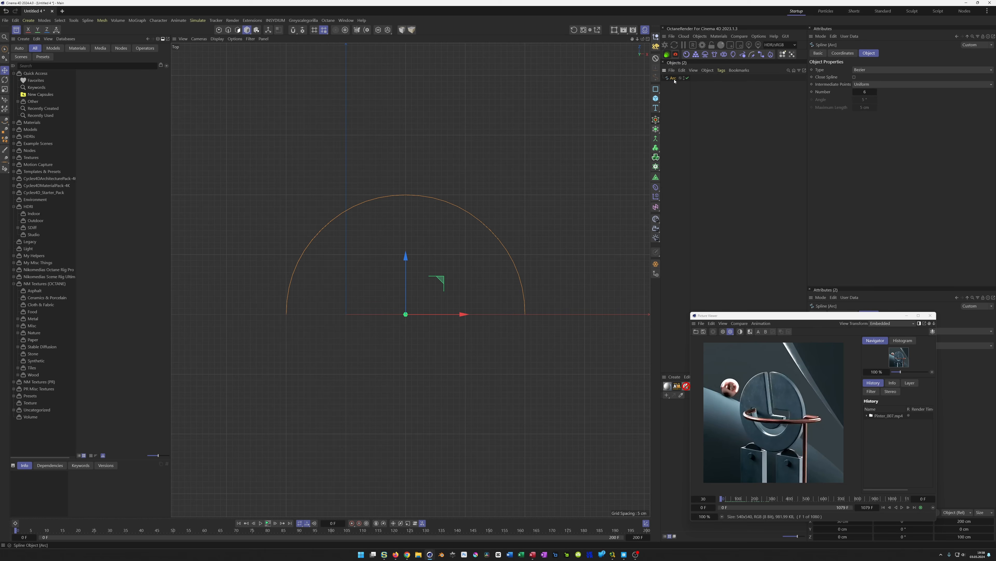
key(Return)
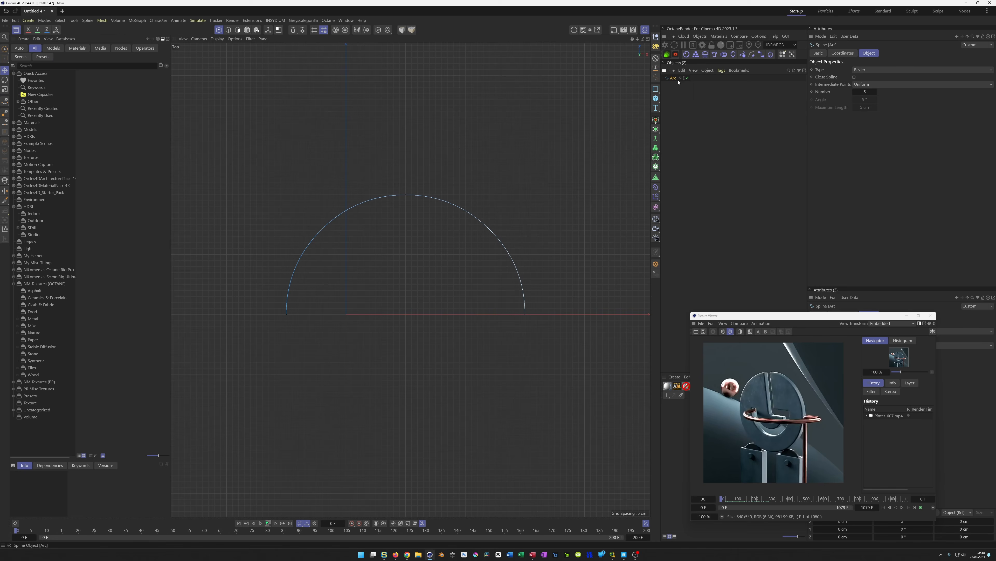
click(673, 78)
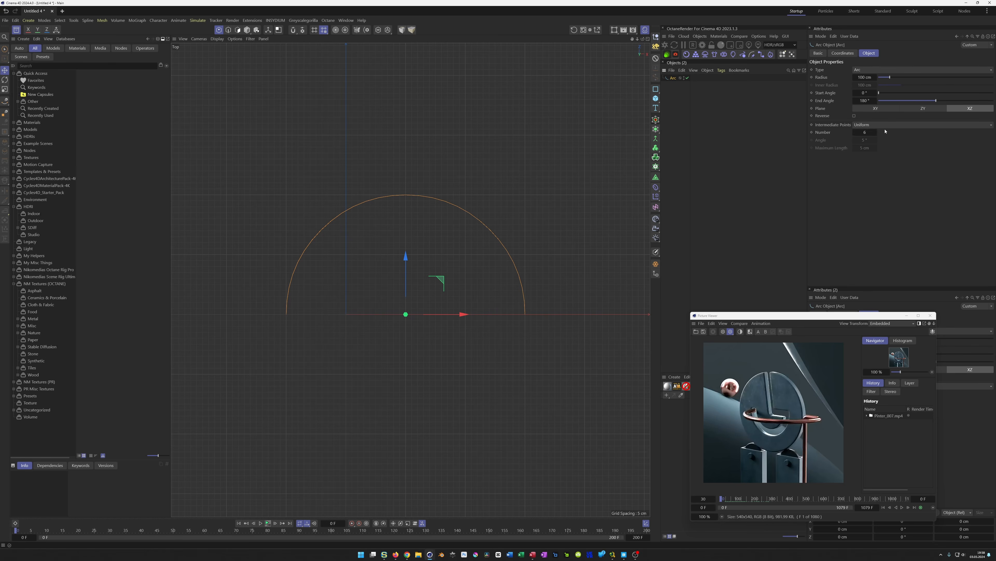
click(657, 266)
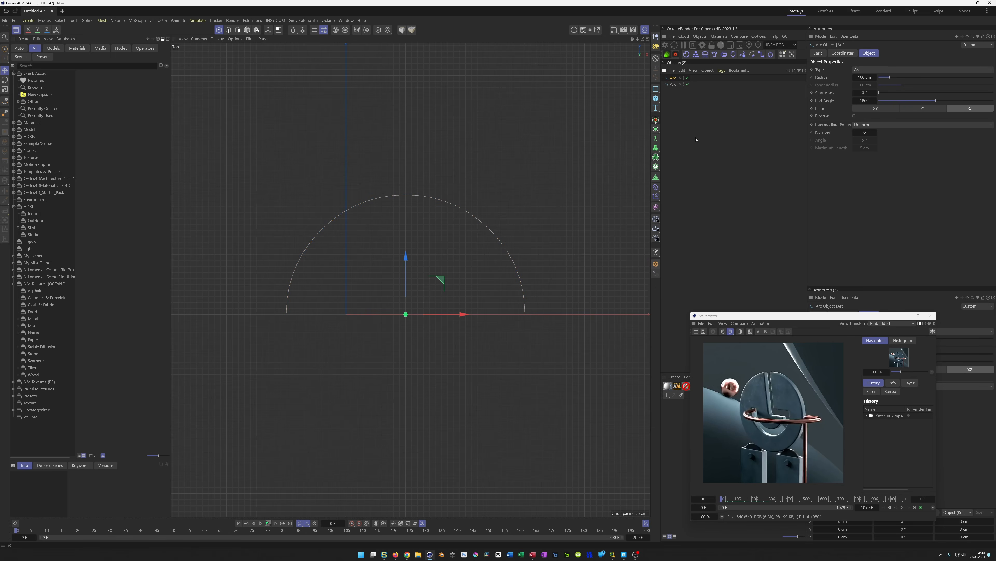
click(674, 84)
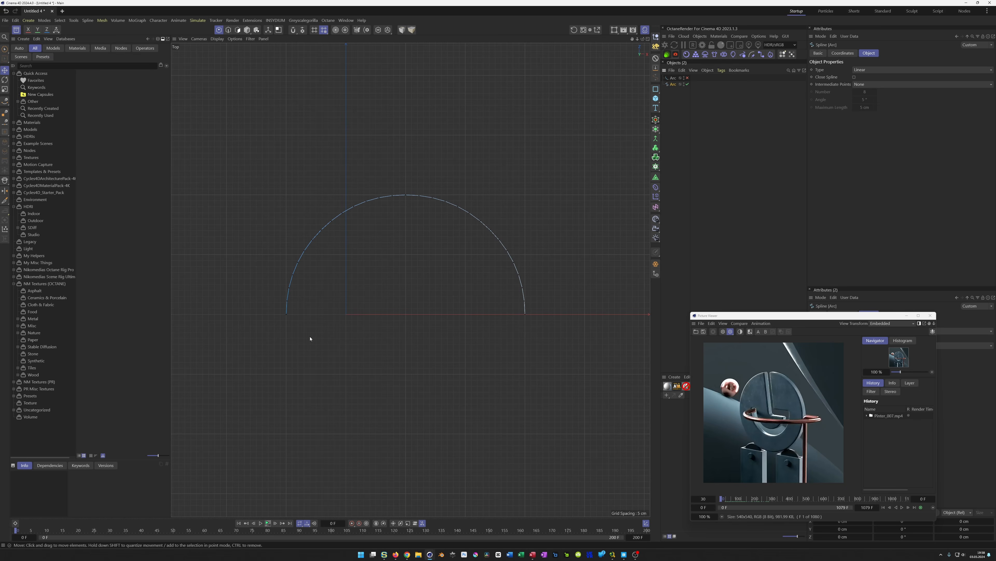
Select the spline's left end point and move it along X to the arc's center
key(9)
click(287, 313)
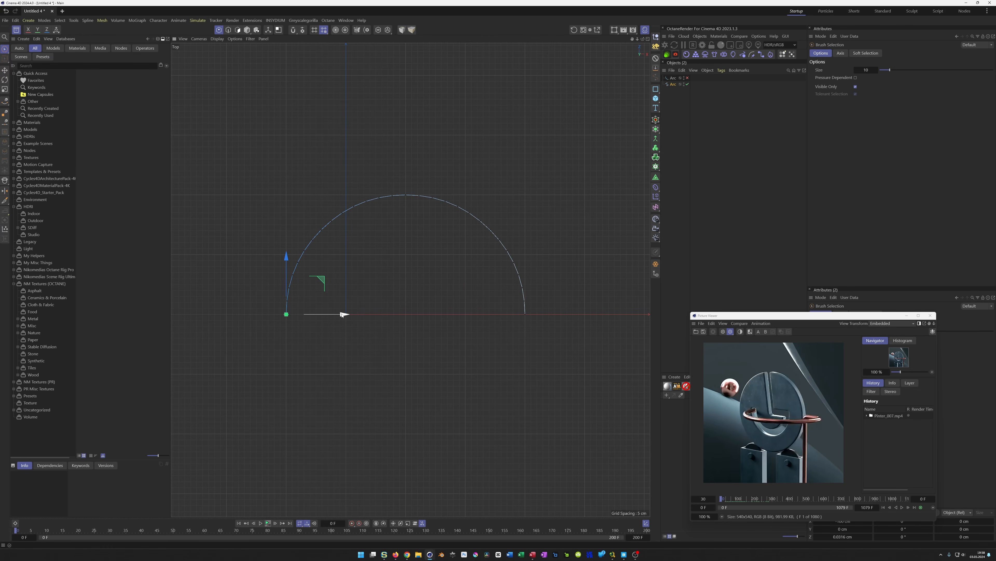
drag(343, 316, 403, 324)
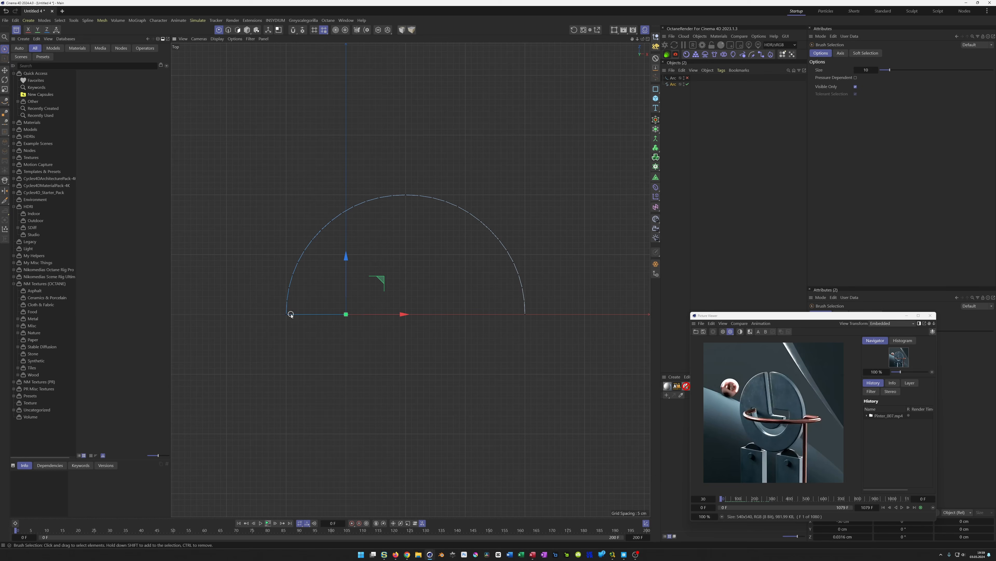
Move the same point straight down along the Y axis
middle_click(367, 369)
middle_click(445, 386)
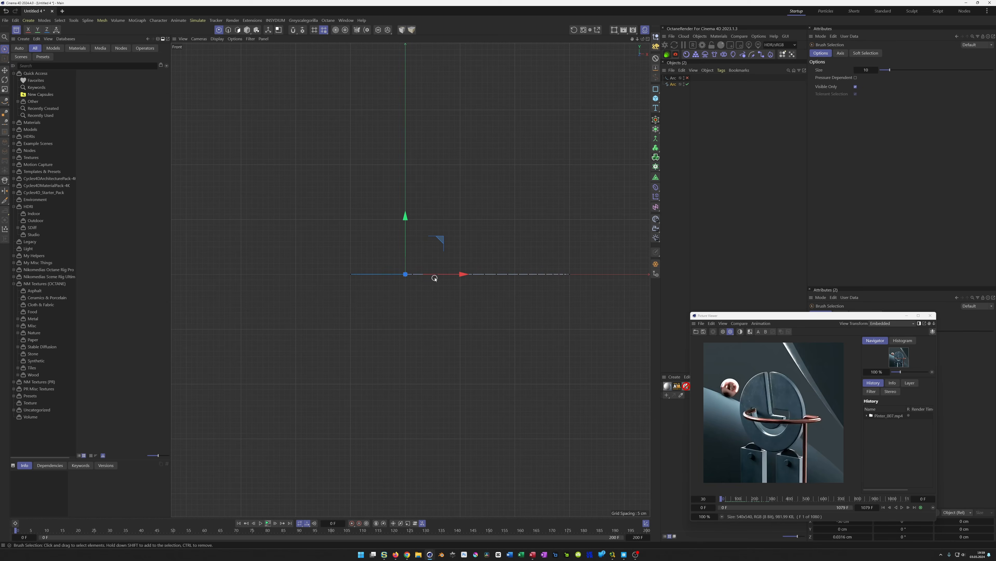
drag(406, 217, 408, 438)
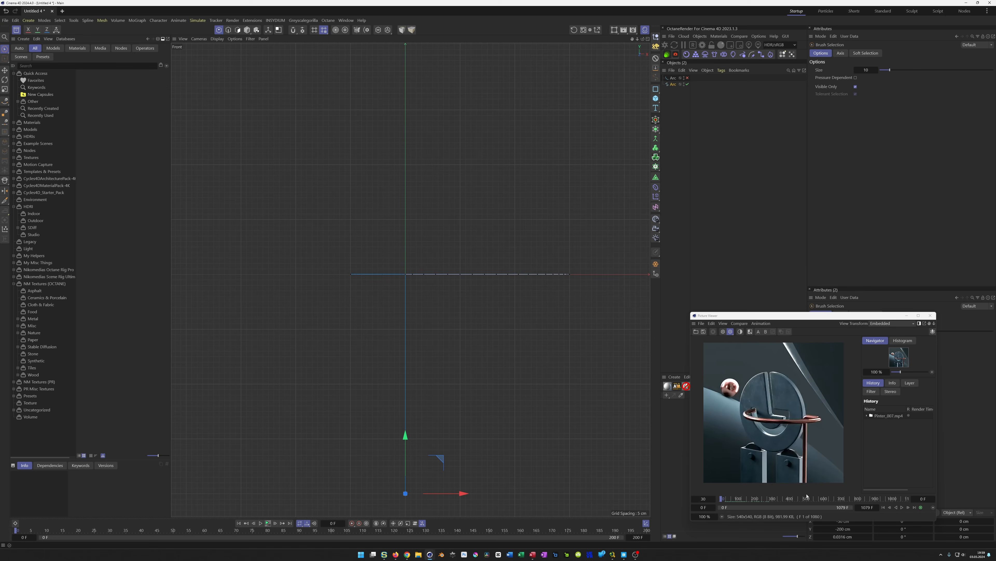
Chamfer the spline's corner points with a radius of 6 cm
middle_click(433, 375)
middle_click(346, 229)
alt+drag(422, 272, 387, 321)
scroll(386, 320, up, 3)
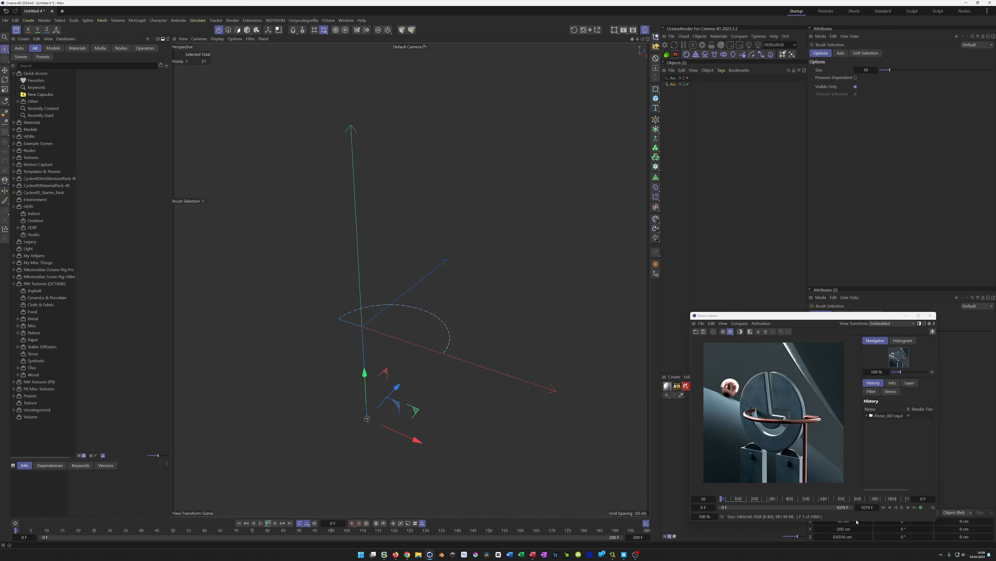
drag(723, 501, 737, 503)
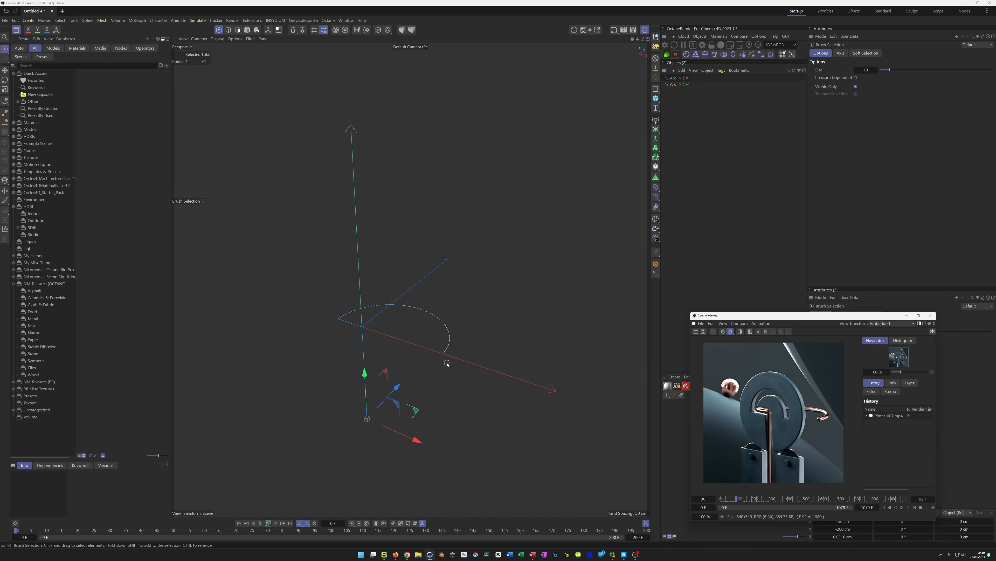
mouse_move(380, 352)
alt+mouse_down()
mouse_move(347, 347)
mouse_move(371, 317)
mouse_move(329, 314)
mouse_move(474, 338)
alt+mouse_up()
right_click(475, 338)
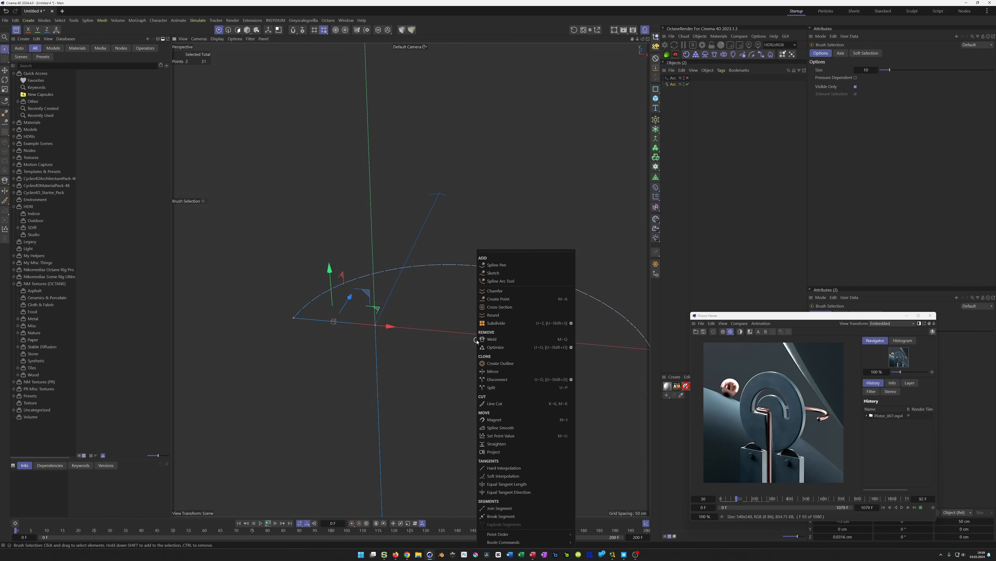
click(495, 291)
drag(444, 389, 450, 389)
drag(375, 327, 375, 333)
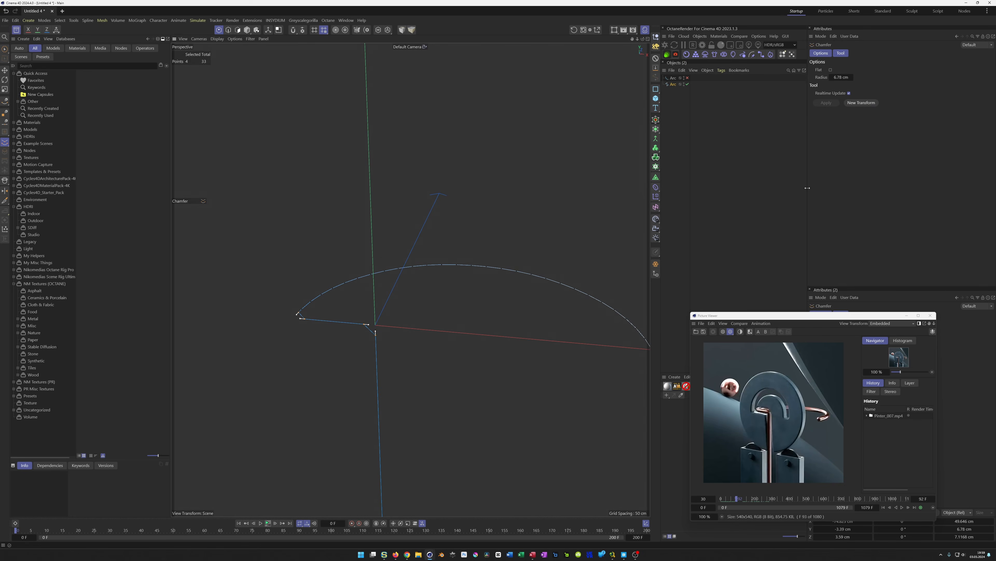
click(844, 77)
text(6)
key(Return)
click(672, 85)
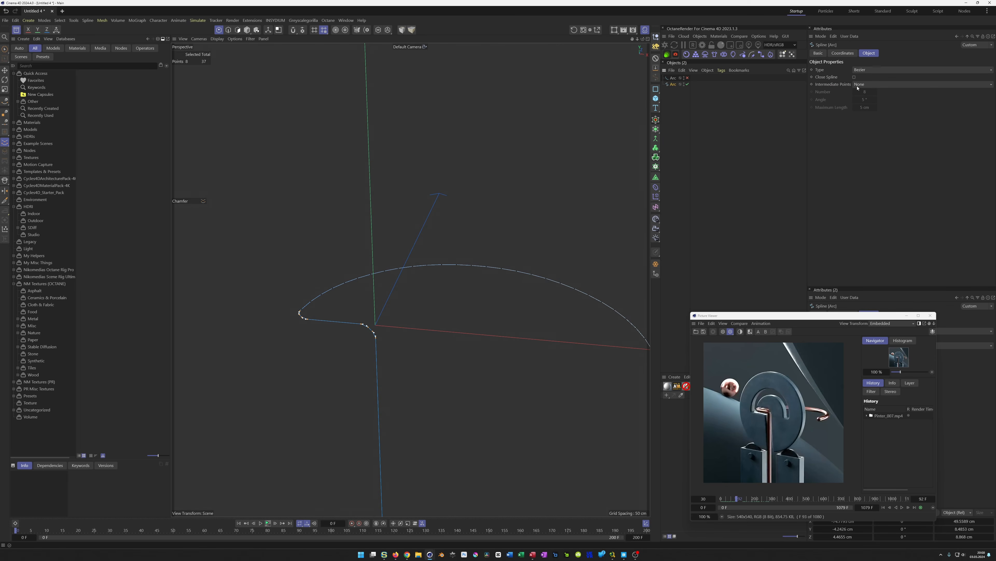
scroll(305, 315, up, 4)
alt+drag(313, 317, 296, 313)
alt+drag(470, 275, 358, 297)
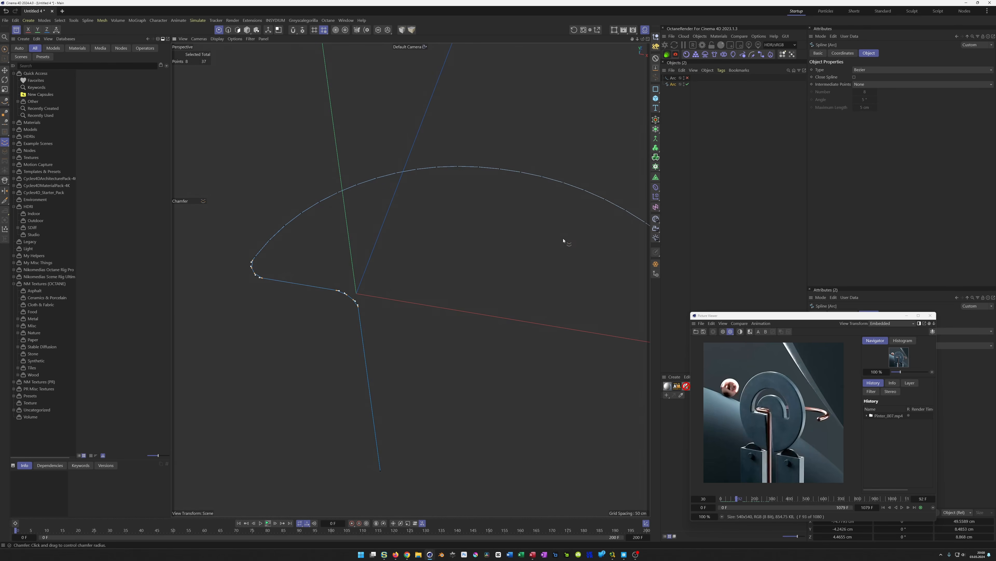
key(ctrl+z)
Set the spline's intermediate points to Adaptive with a 25° angle
click(871, 85)
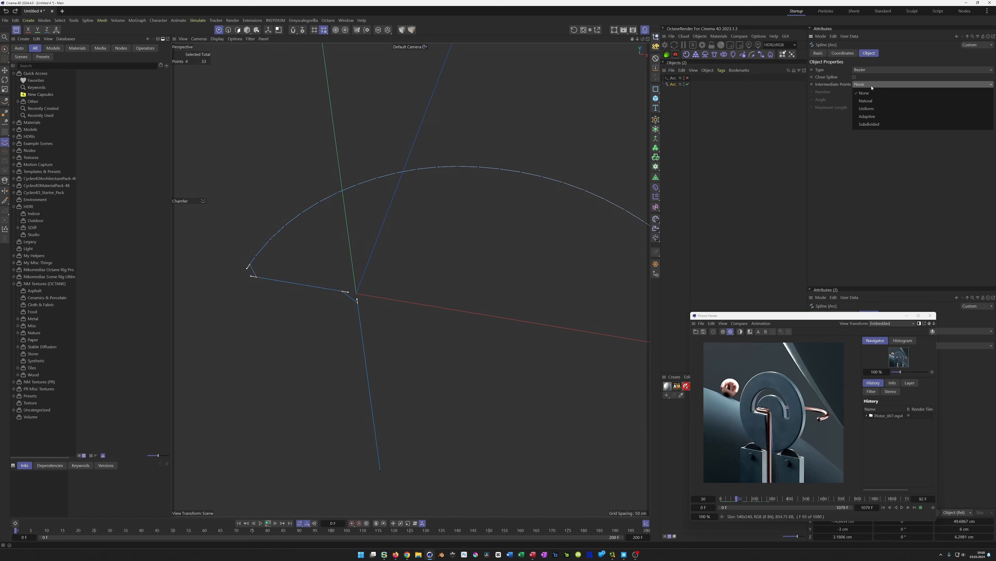
click(877, 117)
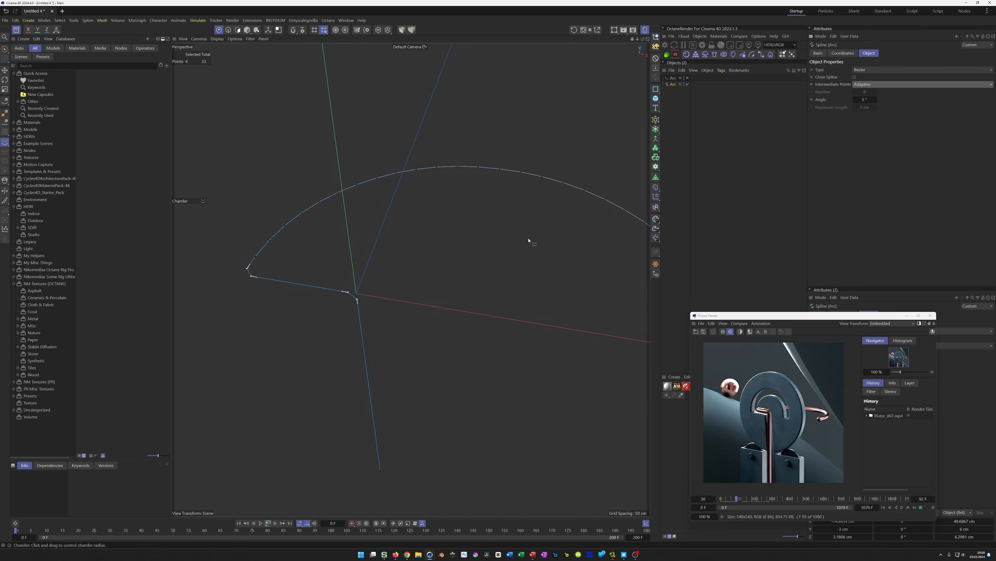
double_click(864, 99)
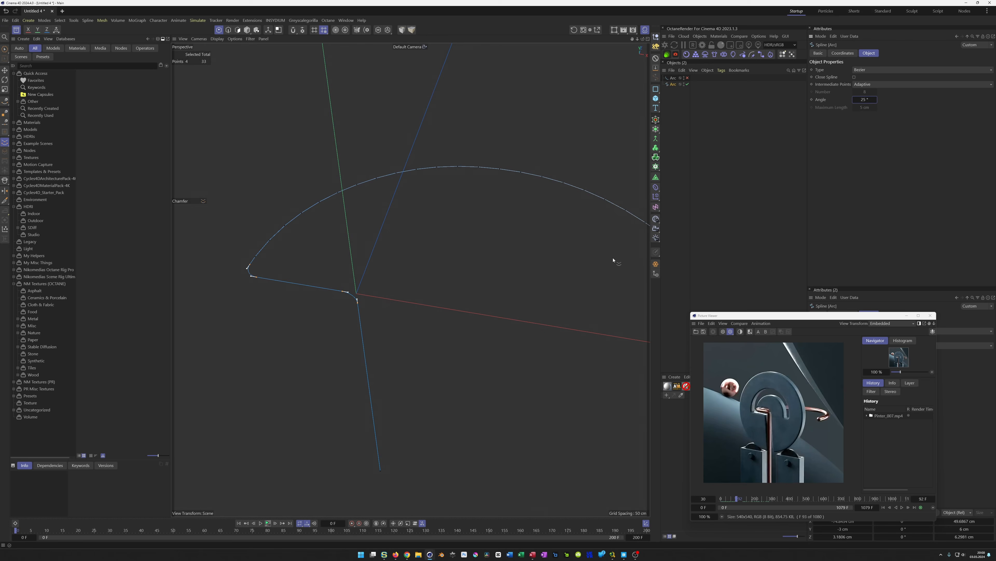
scroll(355, 297, up, 5)
scroll(350, 289, down, 5)
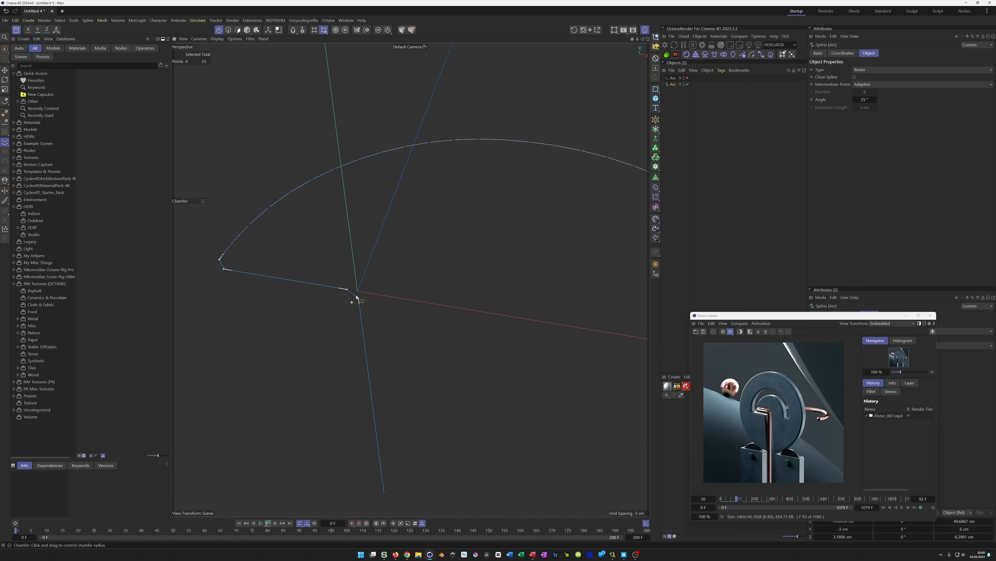
alt+drag(347, 322, 354, 325)
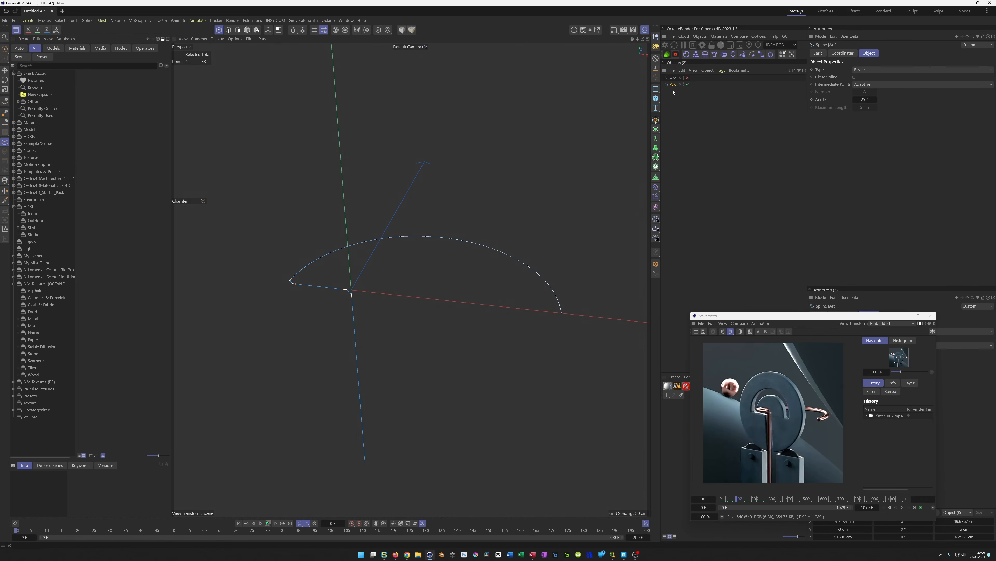
Add a circle spline with a radius of 5 cm
click(656, 89)
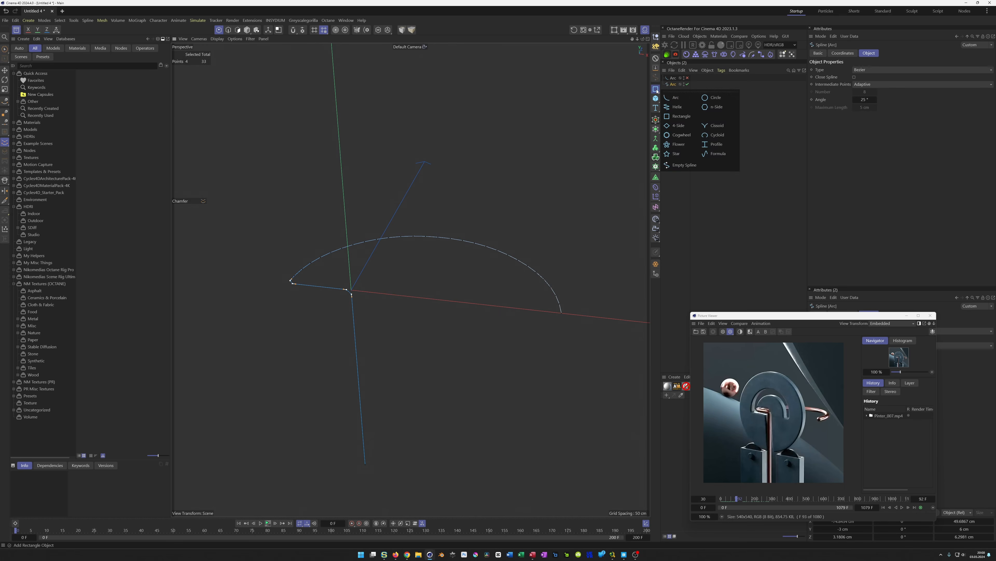
click(713, 97)
click(872, 85)
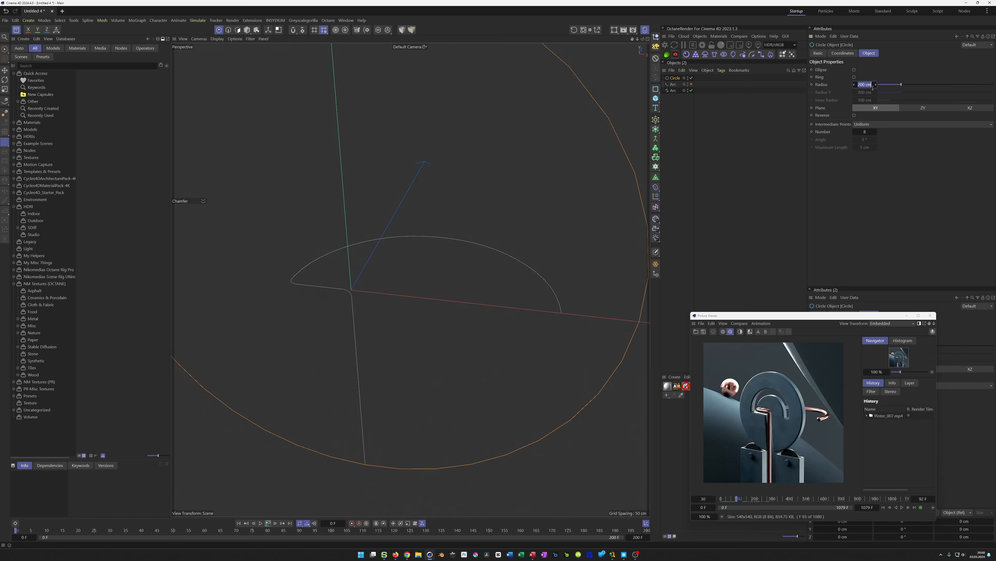
text(5)
key(Return)
key(Tab)
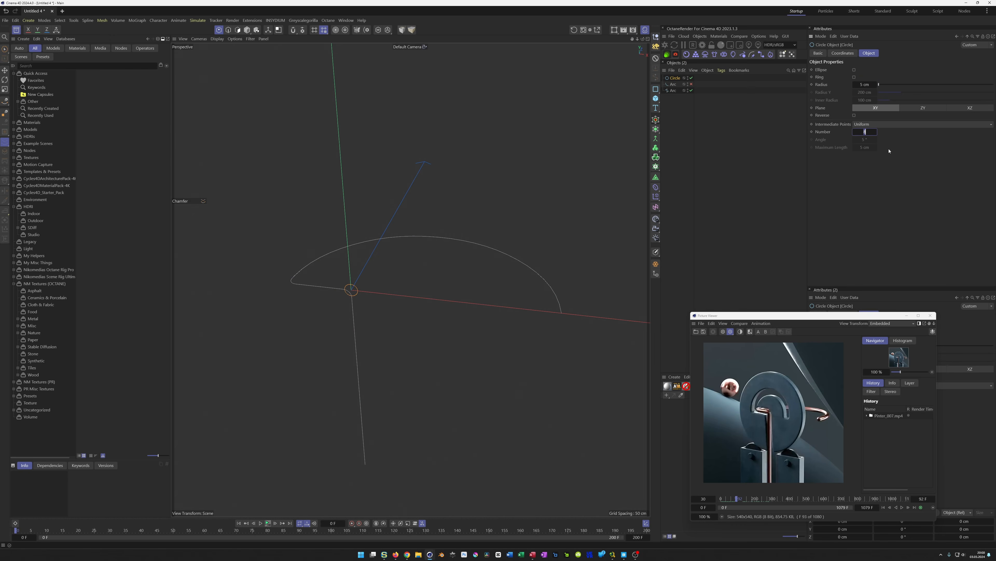
Create a Sweep that sweeps the circle profile along the bent path spline
drag(675, 78, 674, 91)
click(656, 129)
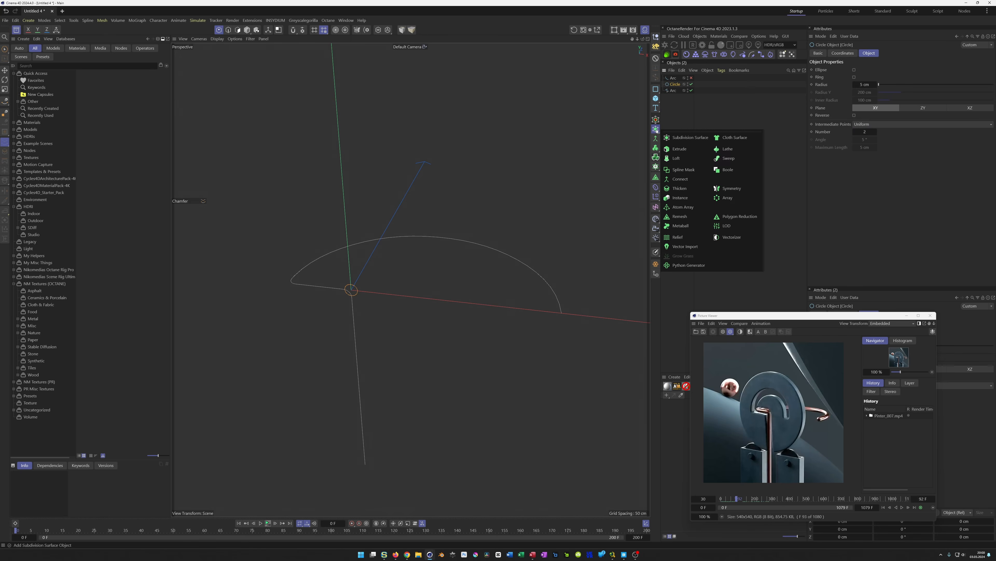
alt+click(727, 158)
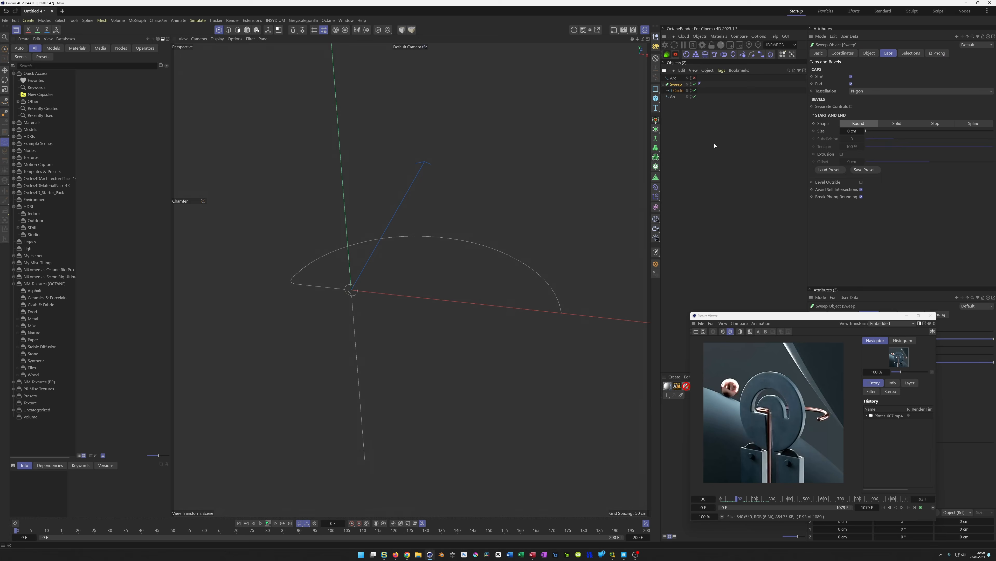
click(674, 96)
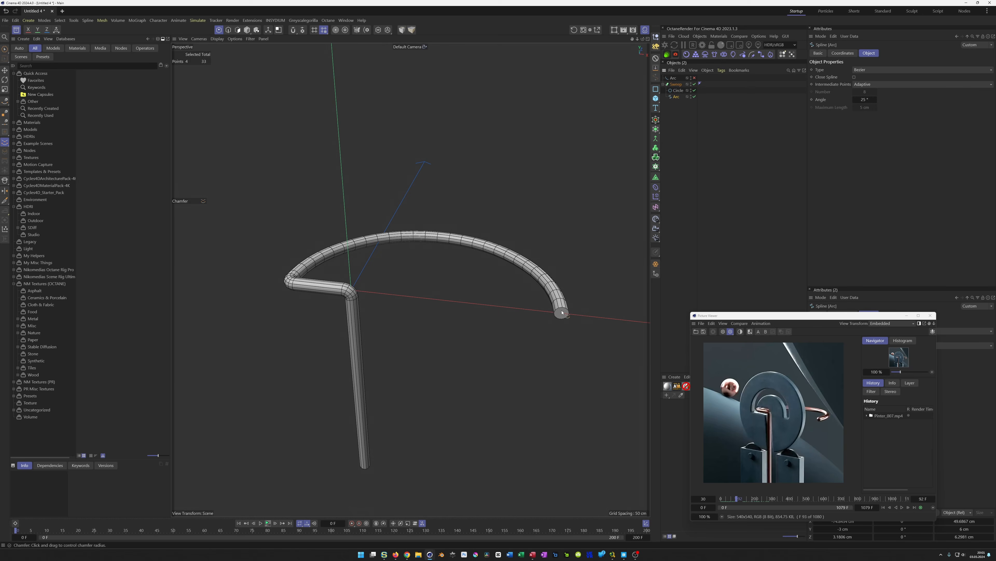
Set the sweep's round start and end caps to a size of 4.5 cm
click(675, 85)
click(889, 53)
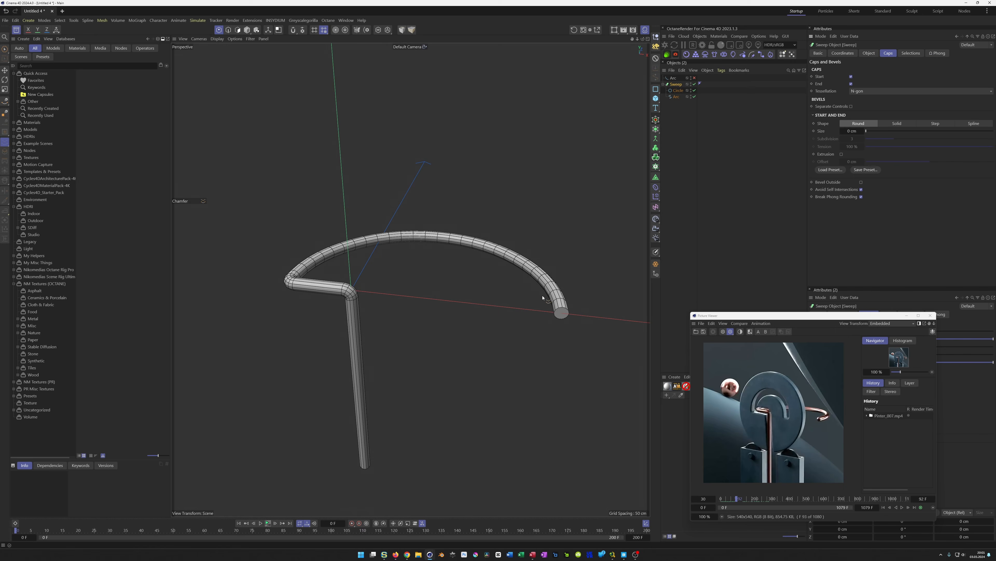
click(852, 133)
text(4,5)
key(Return)
scroll(554, 314, up, 10)
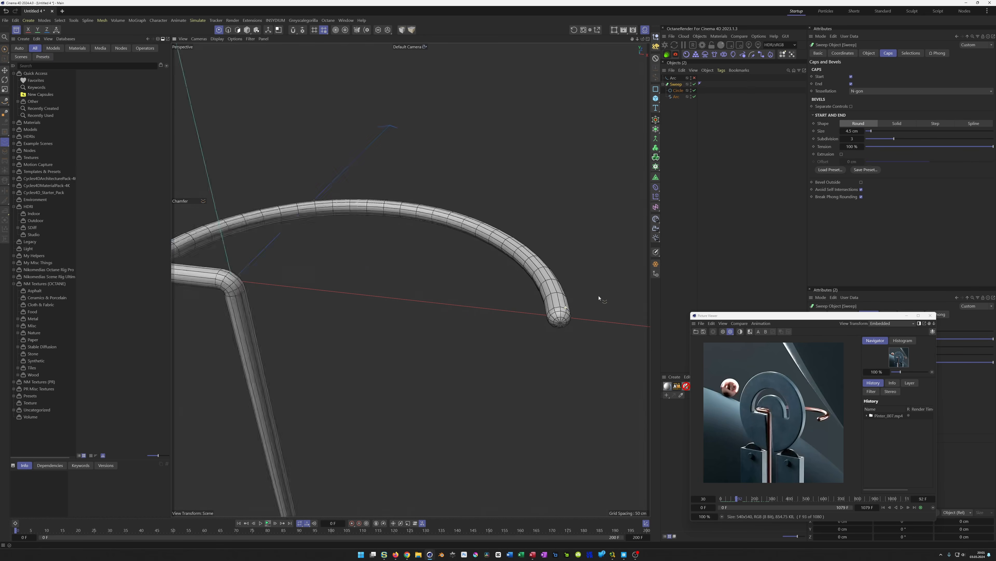
Examine the rounded caps and overall shape of the swept pipe from several angles
scroll(588, 339, down, 10)
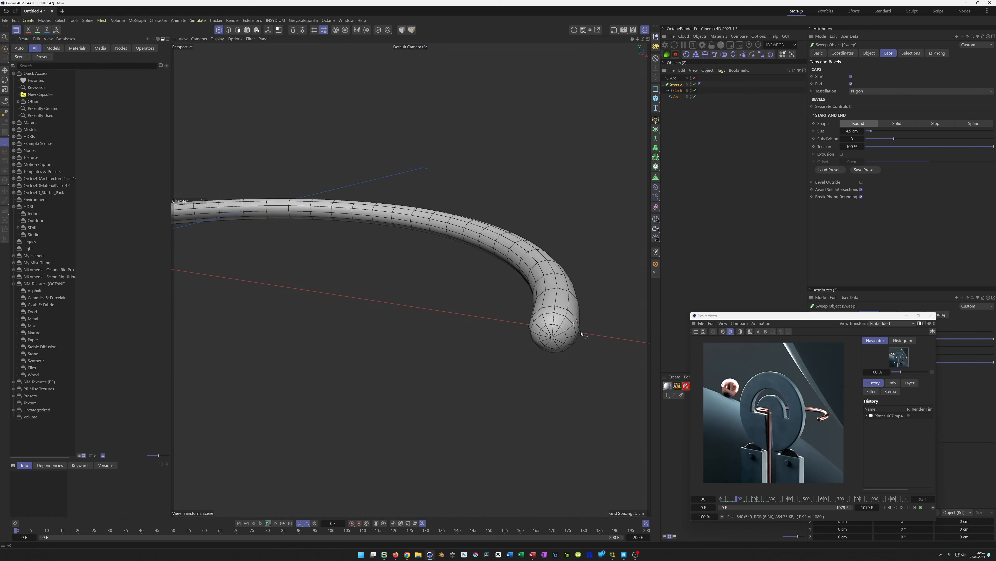
alt+drag(383, 326, 394, 321)
scroll(561, 331, up, 1)
scroll(569, 330, up, 8)
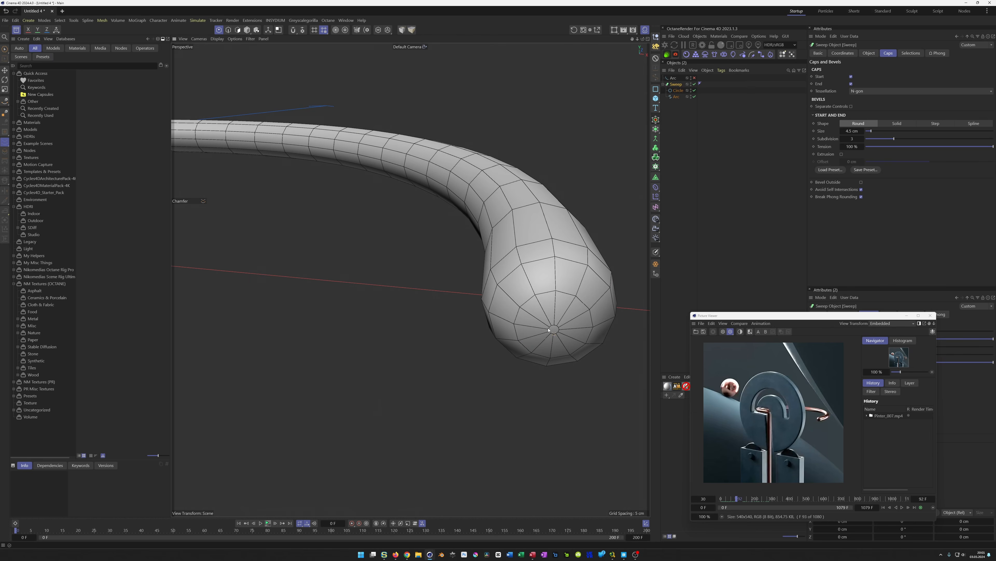
alt+right_drag(522, 328, 409, 361)
alt+middle_drag(277, 330, 374, 311)
alt+right_drag(374, 311, 353, 315)
alt+drag(353, 316, 374, 325)
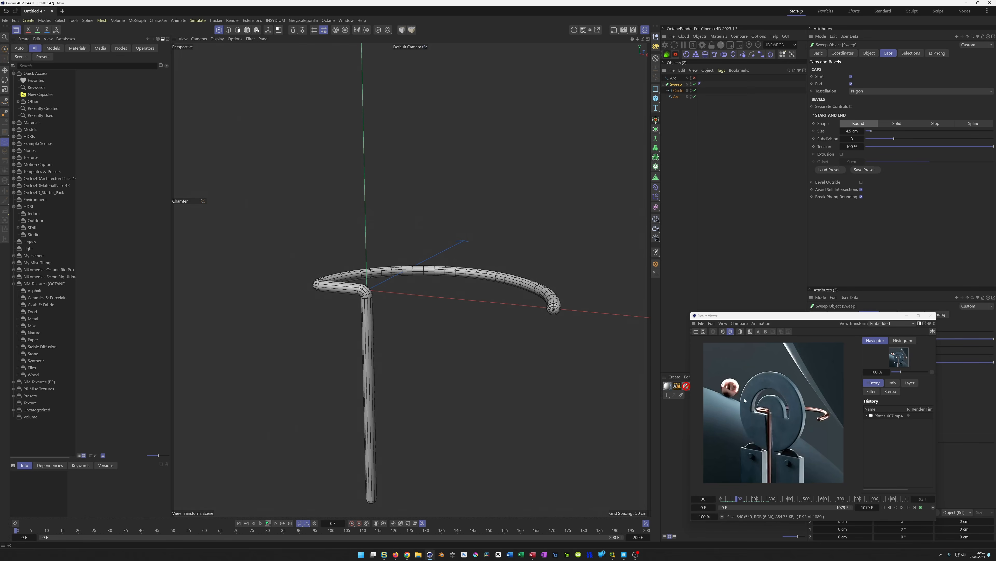
alt+drag(388, 332, 354, 330)
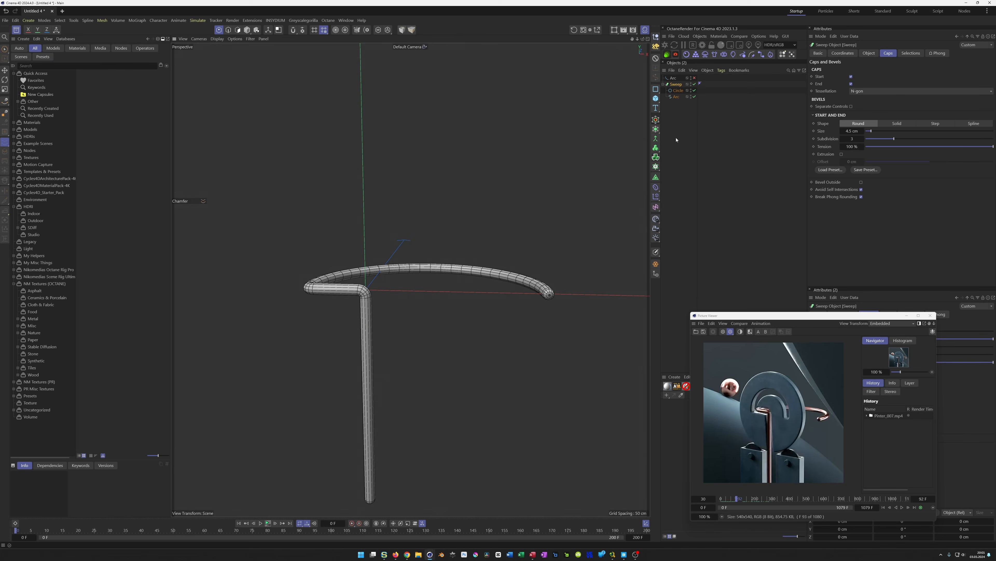
Add a disc primitive and set its orientation to +Z
click(656, 98)
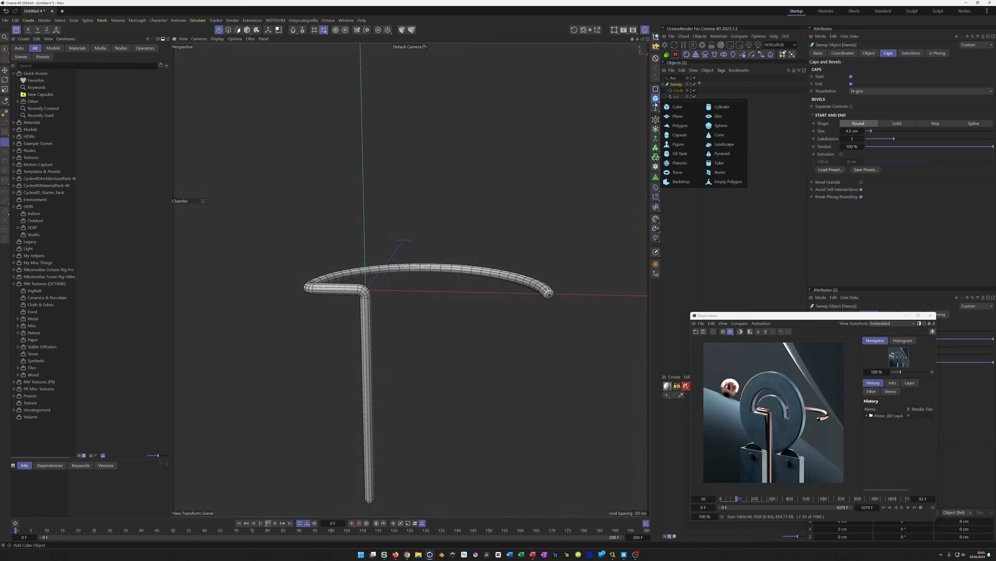
click(717, 117)
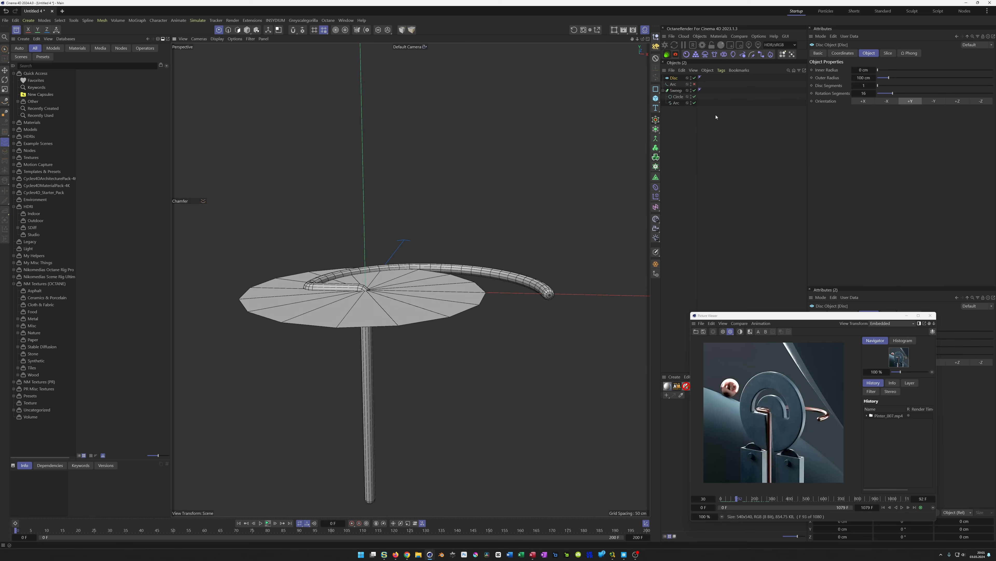
click(951, 101)
Inspect the disc and pipe layout in the front and four-viewport views
key(F5)
middle_click(500, 310)
scroll(404, 277, up, 4)
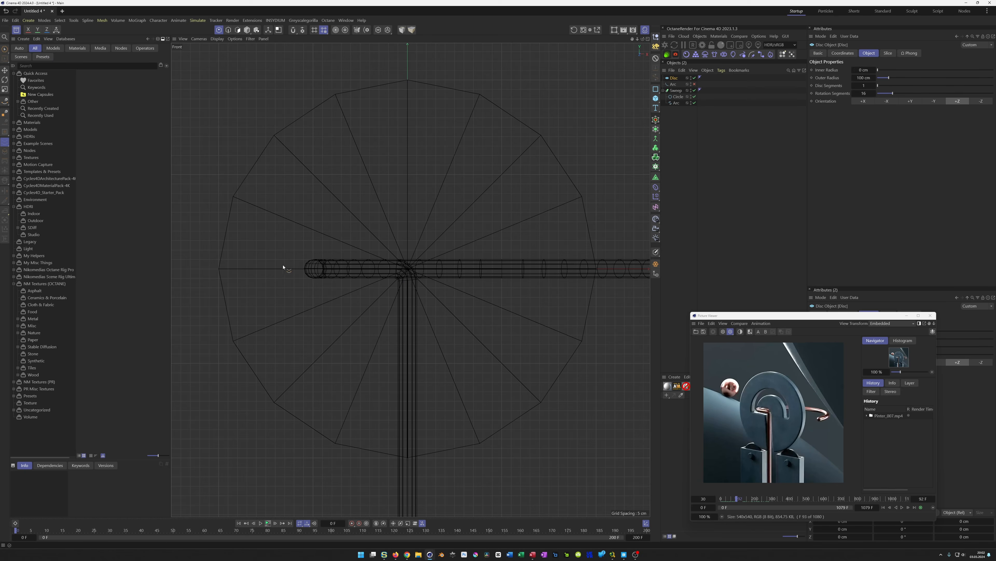
scroll(413, 276, down, 1)
scroll(412, 276, down, 2)
scroll(412, 276, up, 1)
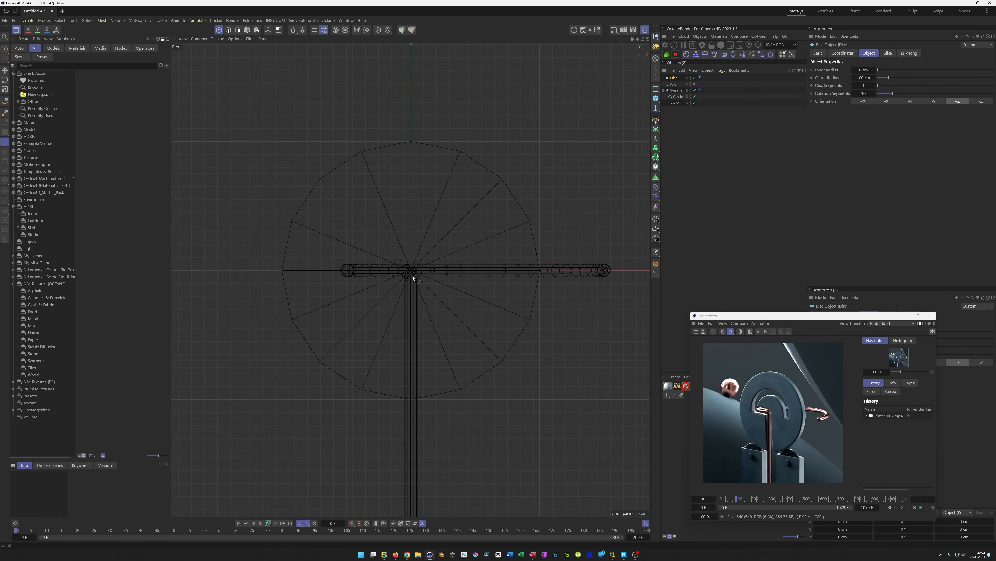
scroll(410, 261, up, 2)
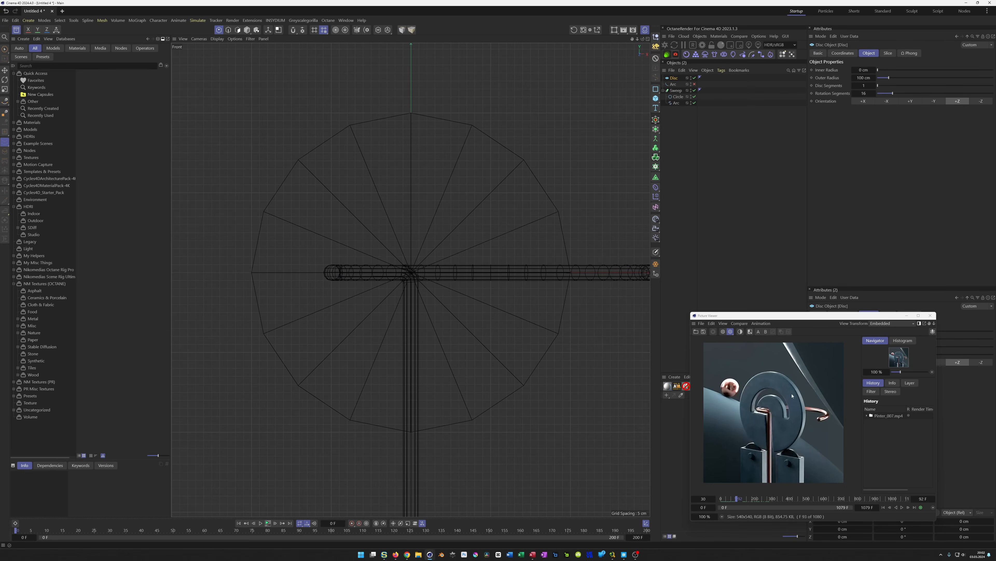
middle_click(507, 349)
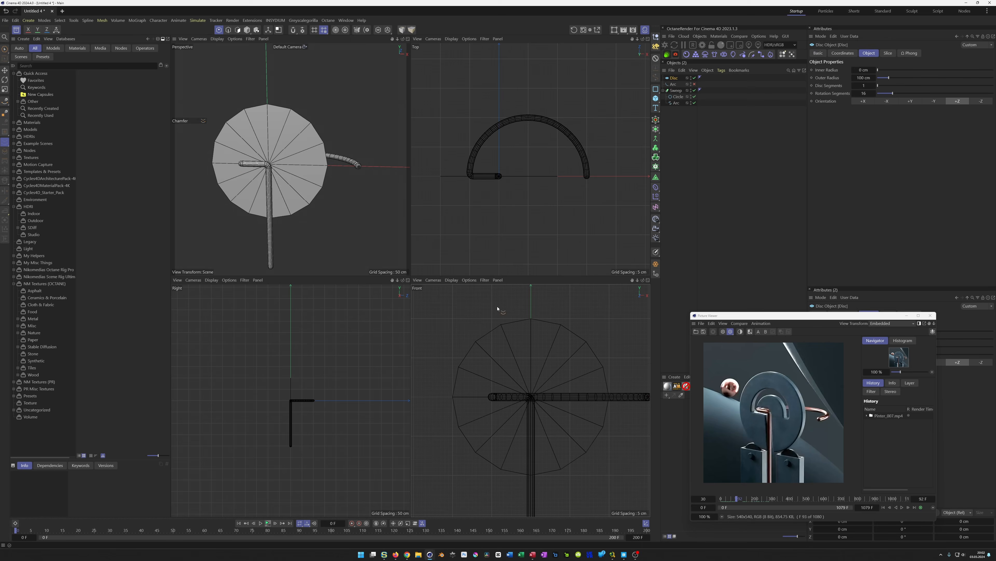
middle_click(496, 366)
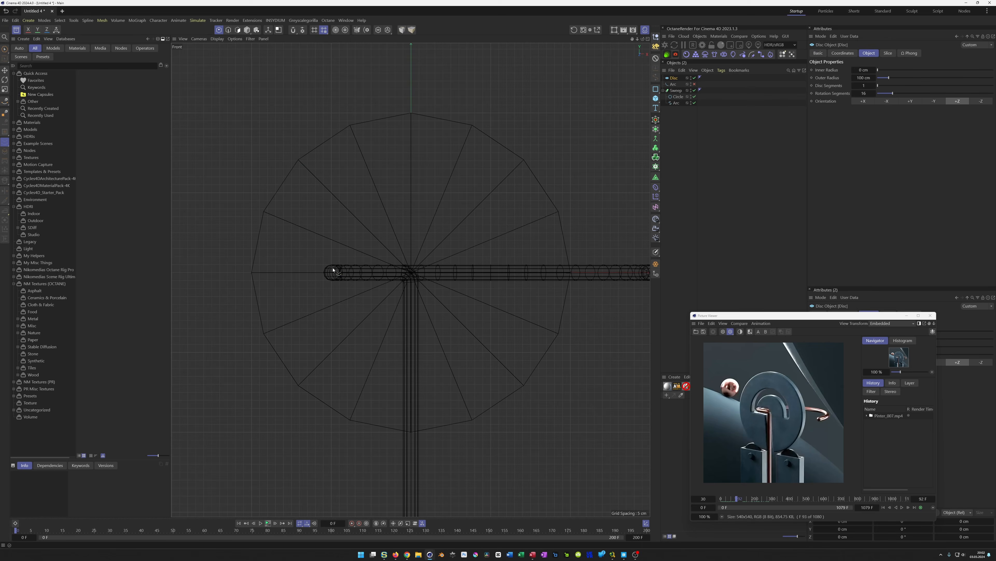
Add a new arc spline and set its end angle to 180°
click(682, 86)
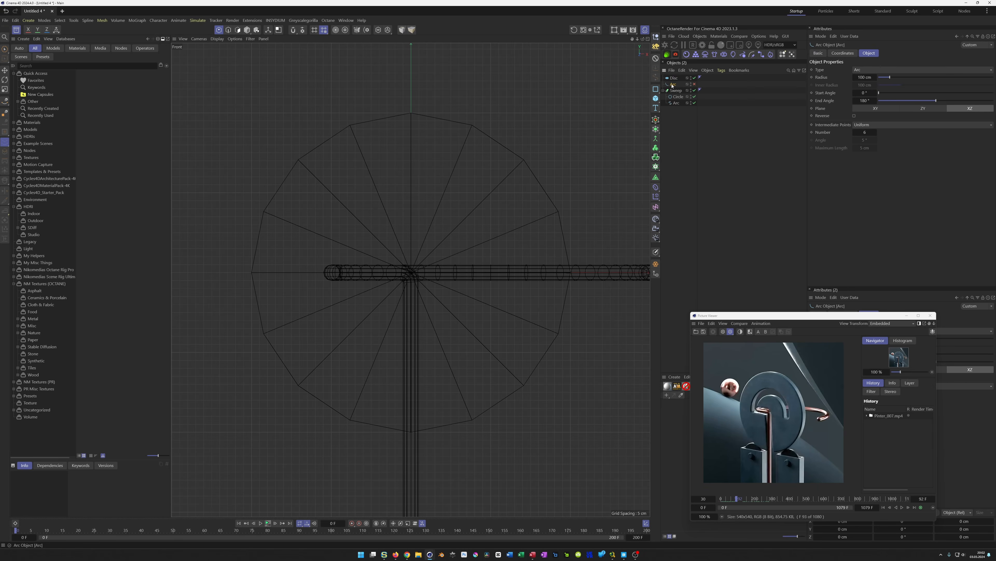
click(655, 89)
click(680, 98)
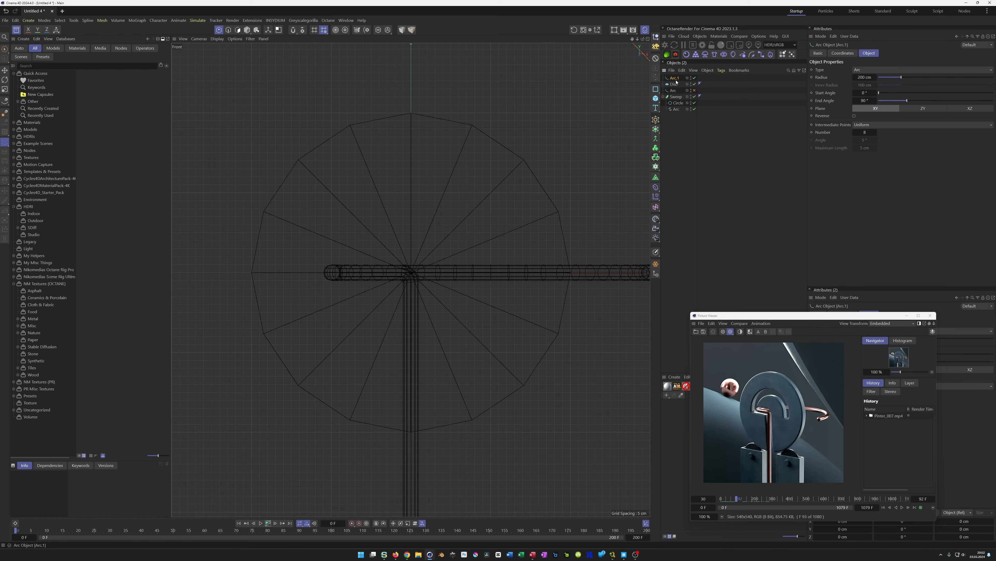
scroll(539, 154, down, 4)
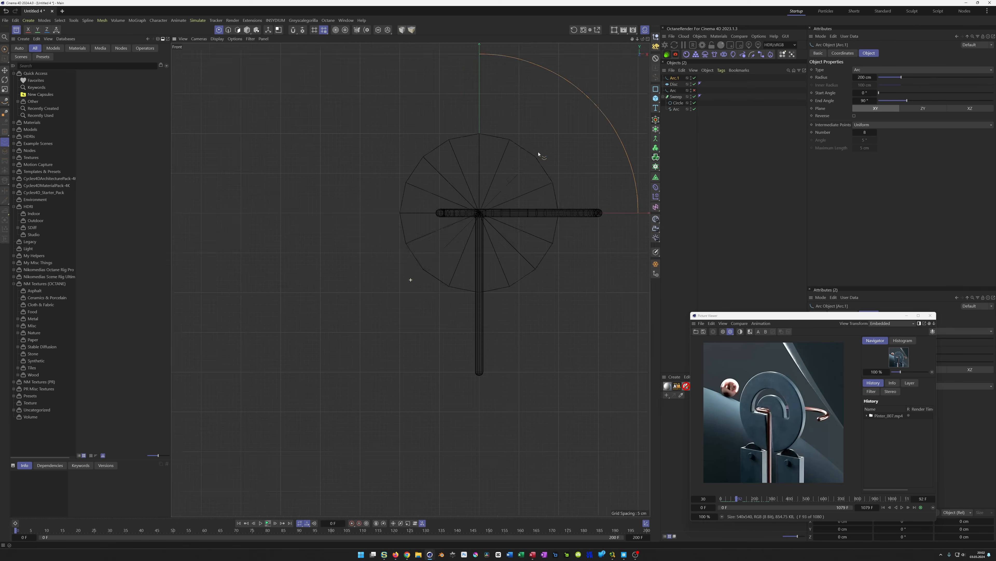
alt+middle_drag(539, 154, 519, 200)
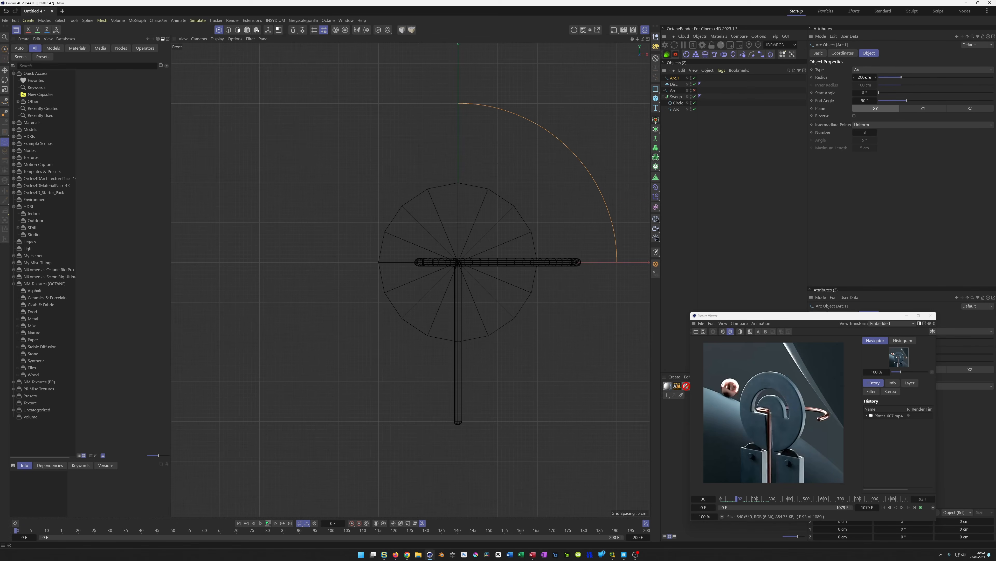
click(863, 100)
text(180)
key(Return)
Set the new arc's radius to 50 cm
scroll(510, 233, up, 5)
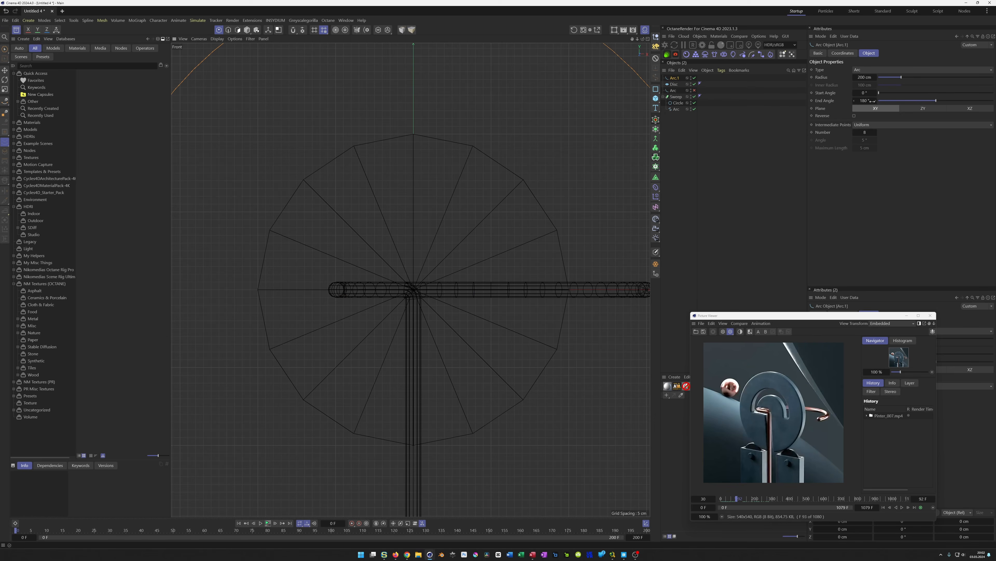
drag(865, 77, 814, 77)
scroll(369, 265, up, 4)
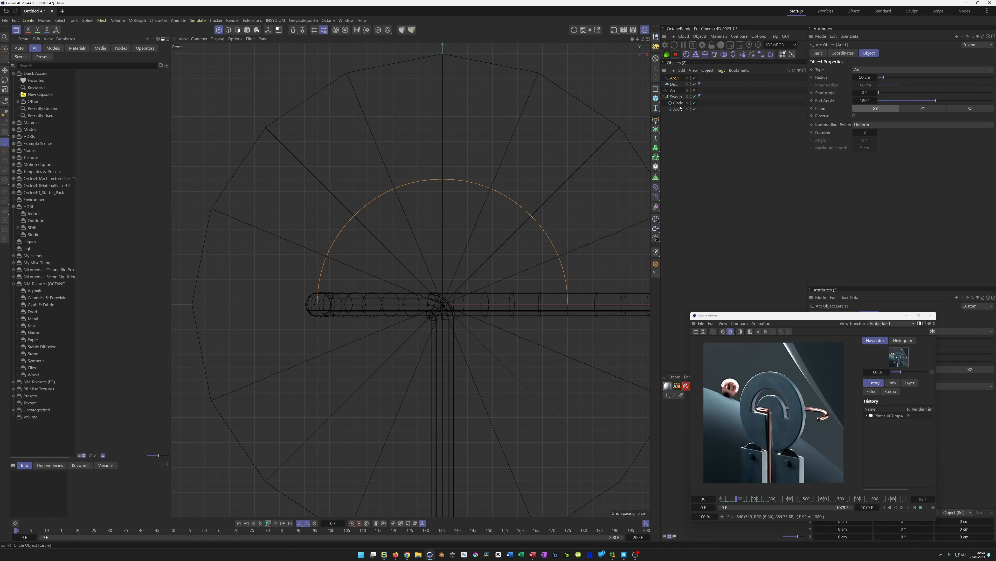
Rotate the pipe's path spline 180° in heading so the arc swings around the disc
middle_click(452, 218)
middle_click(405, 248)
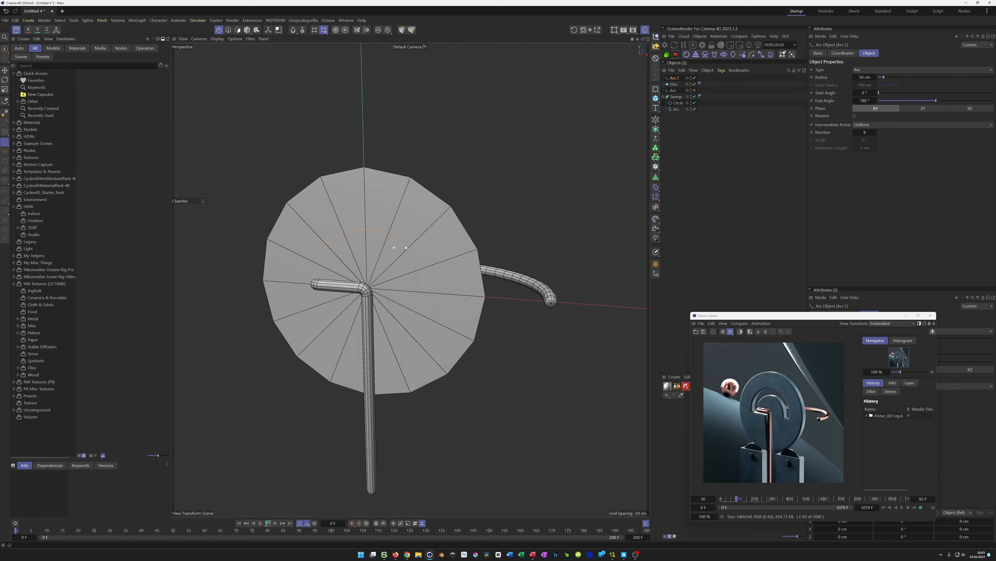
alt+drag(405, 248, 389, 253)
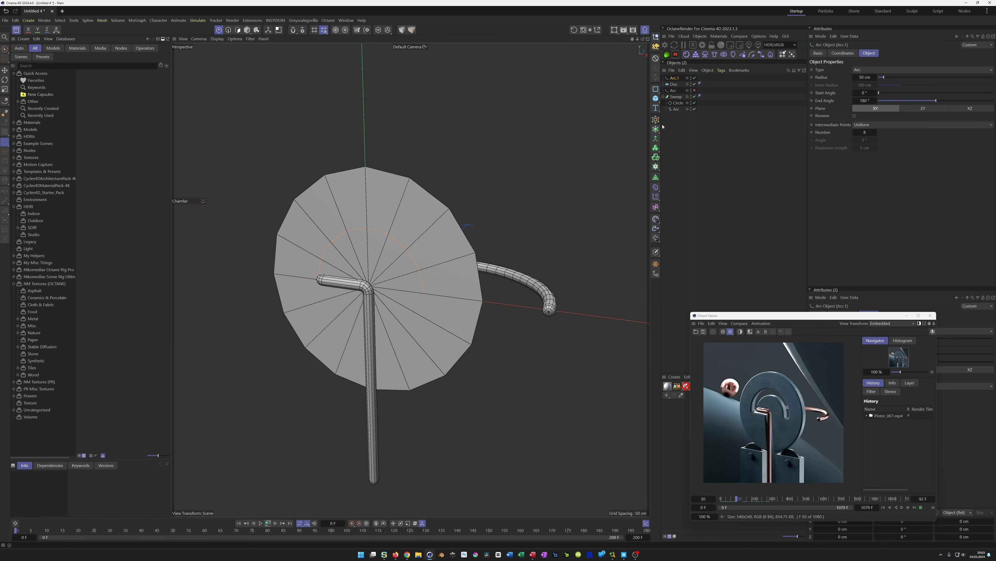
click(673, 98)
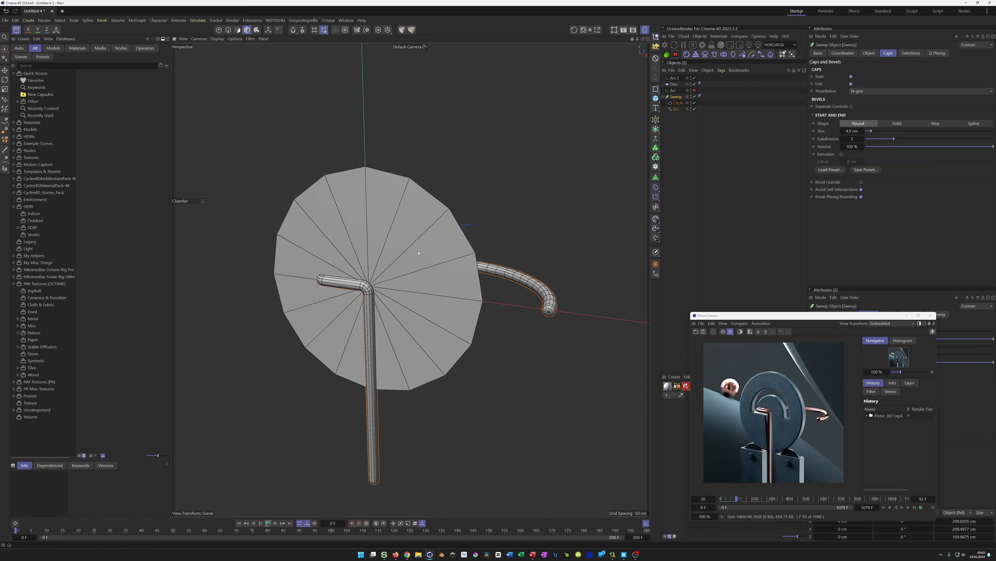
key(e)
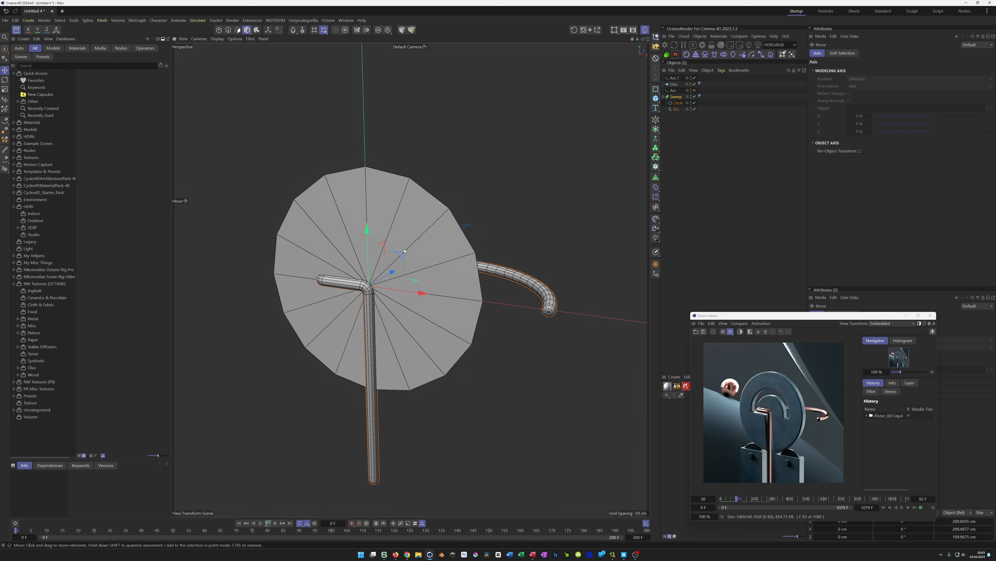
middle_click(392, 270)
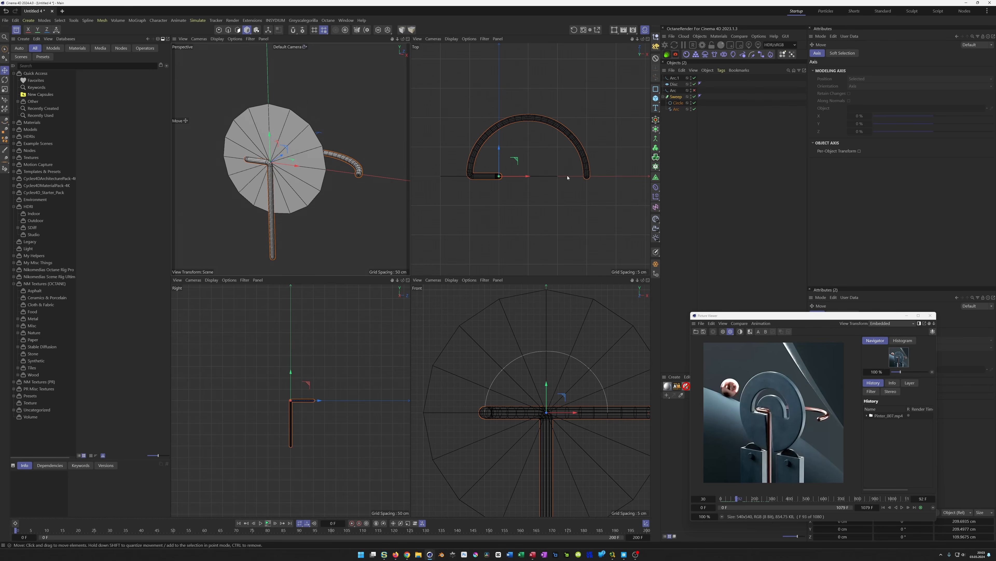
click(676, 110)
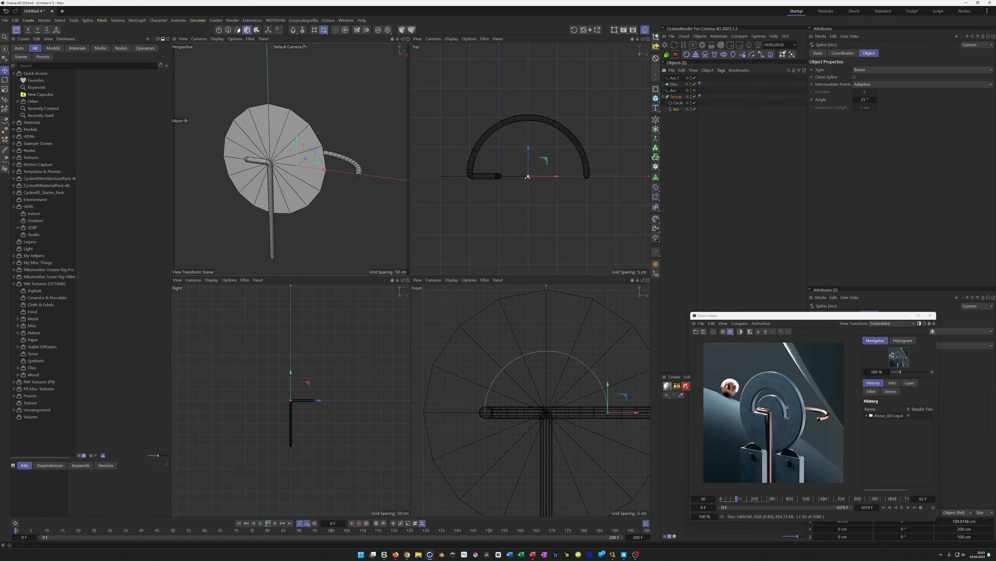
middle_click(322, 190)
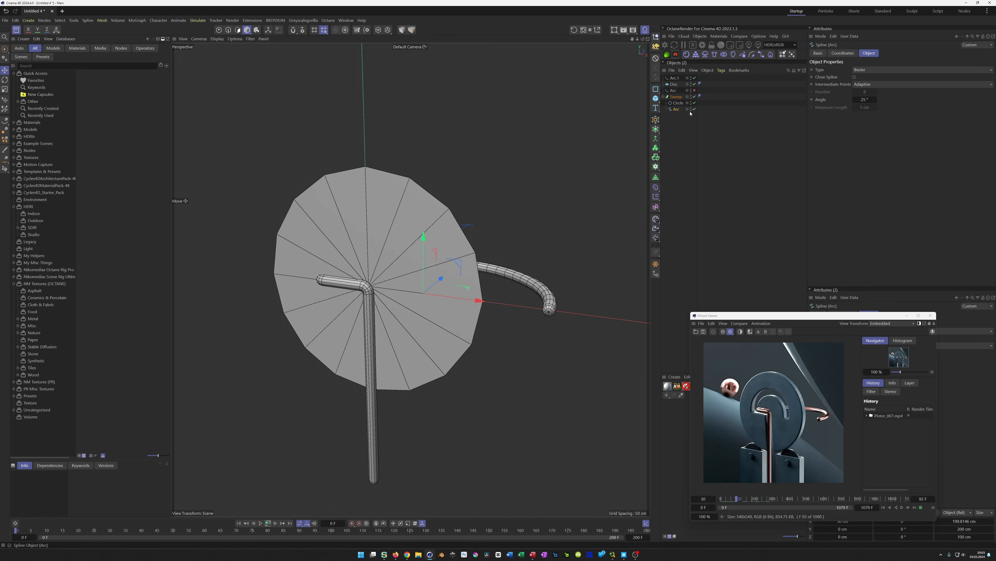
click(843, 53)
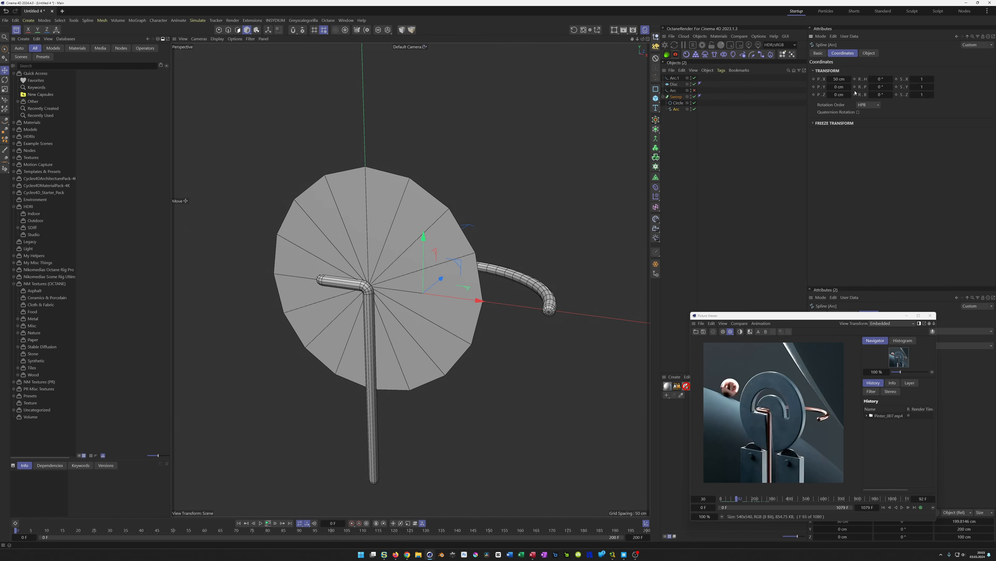
drag(880, 79, 954, 79)
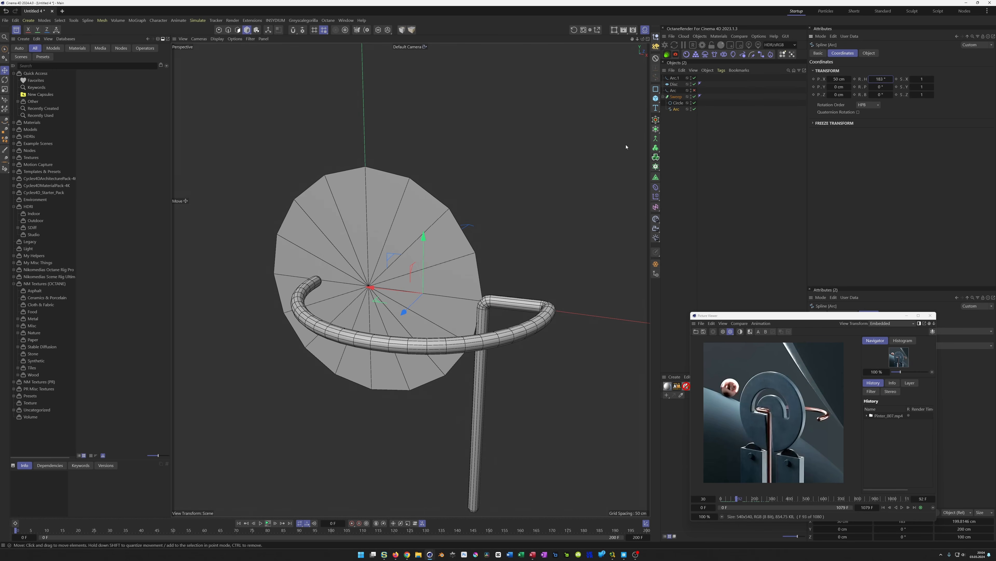
Scrub the reference render to compare another frame of the sculpture
drag(736, 500, 715, 499)
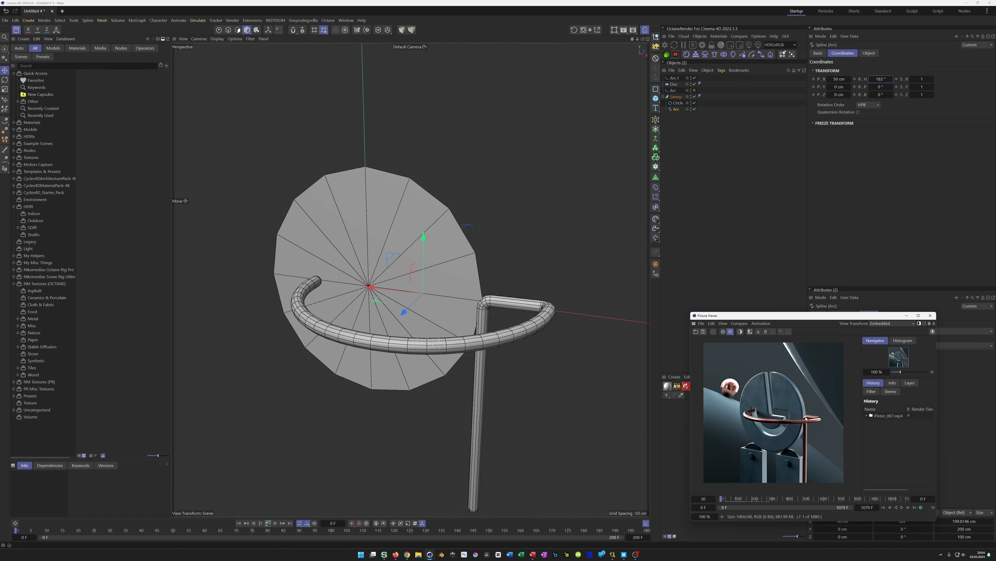
Set the disc's outer radius to 90 cm
alt+drag(483, 303, 541, 297)
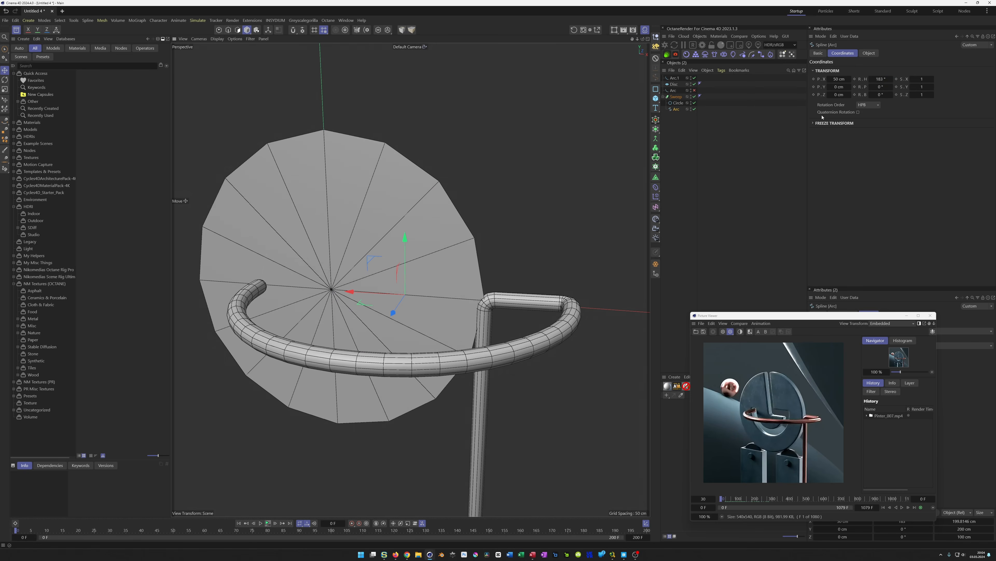
click(674, 84)
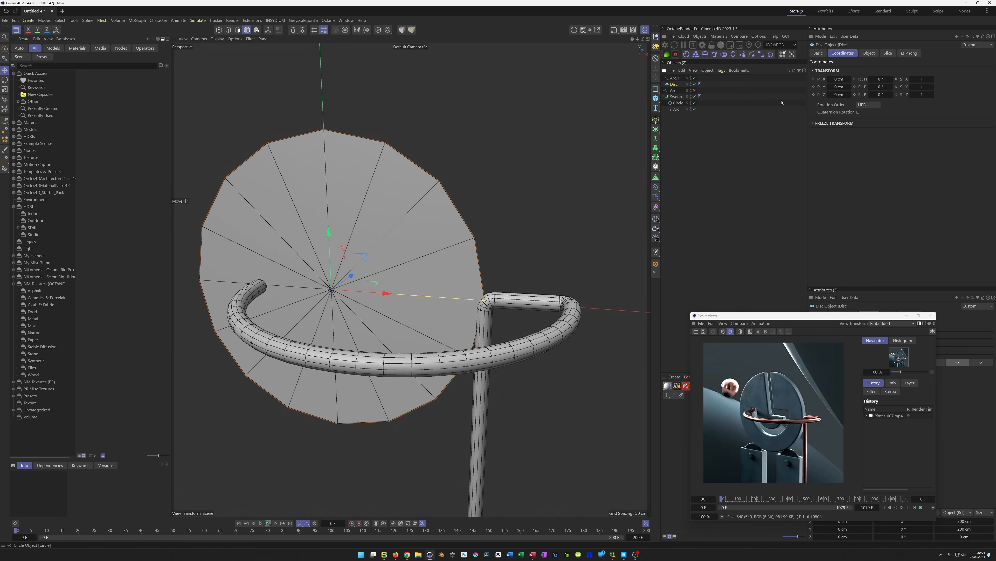
click(869, 53)
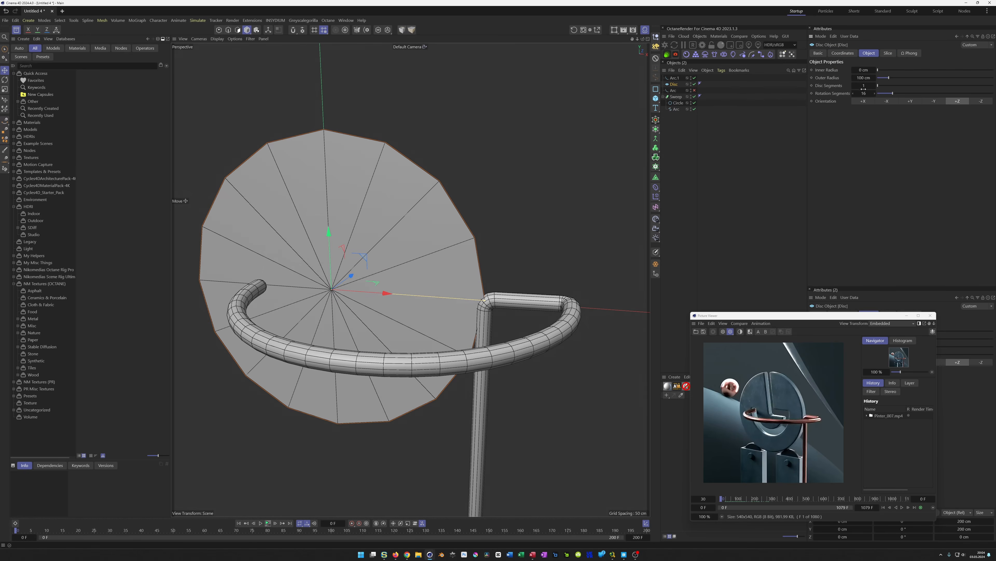
double_click(864, 77)
text(80)
key(Return)
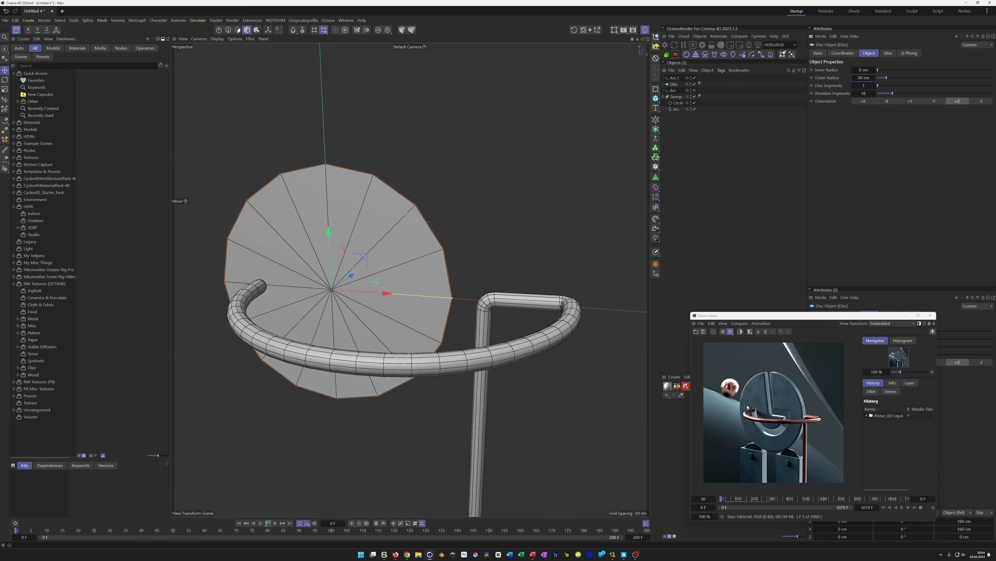
alt+drag(266, 292, 302, 289)
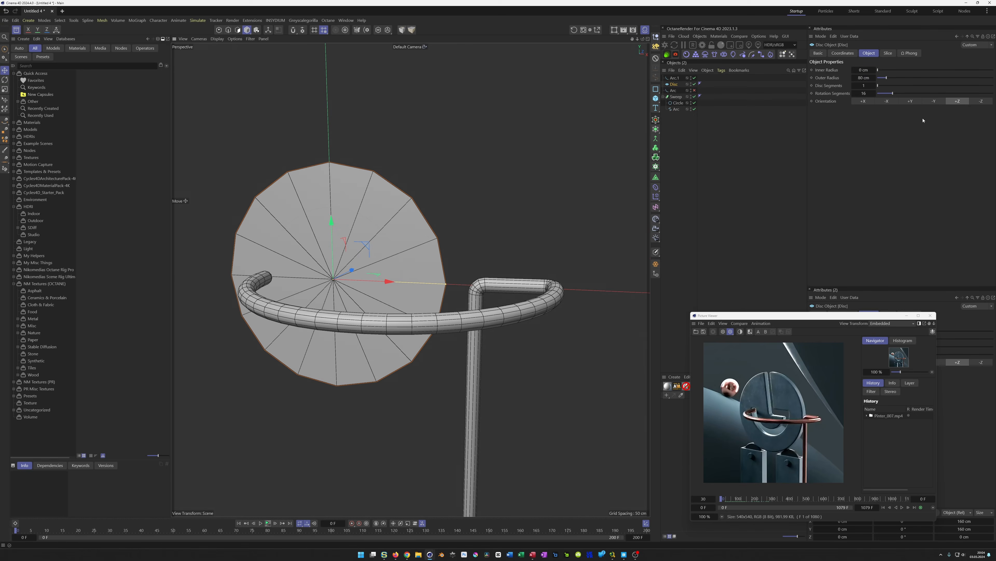
click(867, 78)
text(90)
key(Return)
Set the disc's rotation segments to 100
alt+drag(569, 240, 557, 240)
click(864, 94)
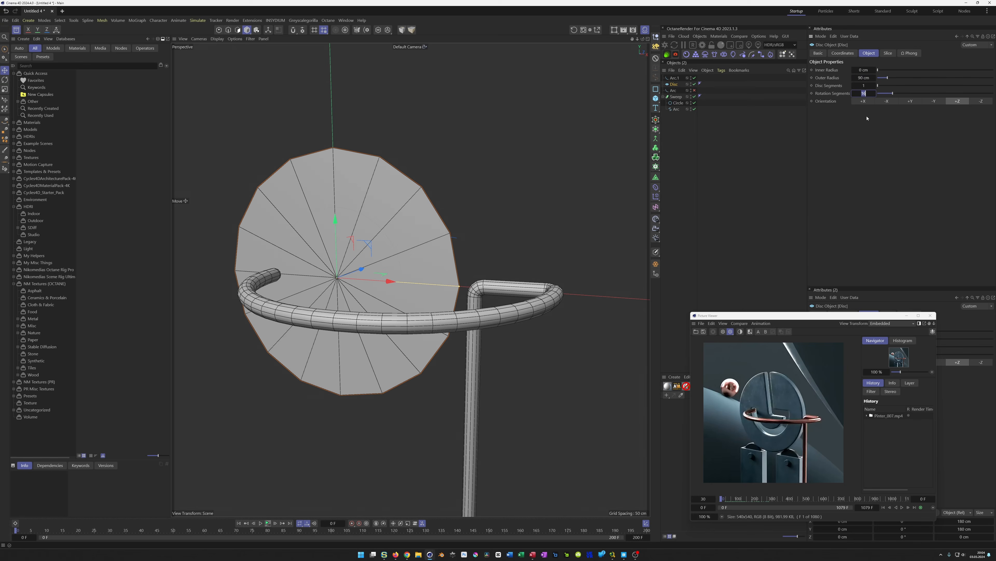
text(100)
key(Return)
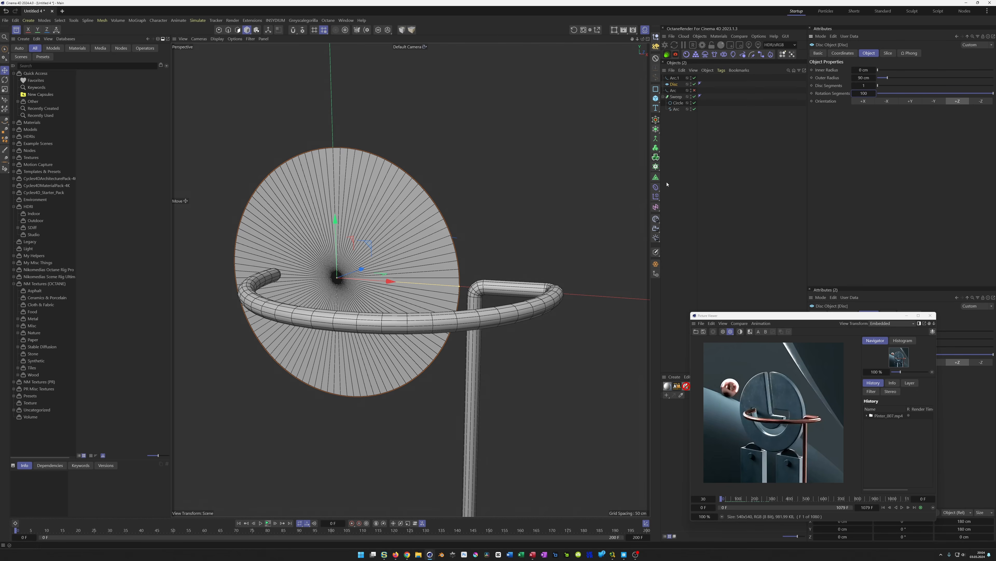
Move the new arc to the bottom of the object list and rename it Arc.Small
click(675, 80)
drag(675, 80, 675, 111)
double_click(675, 111)
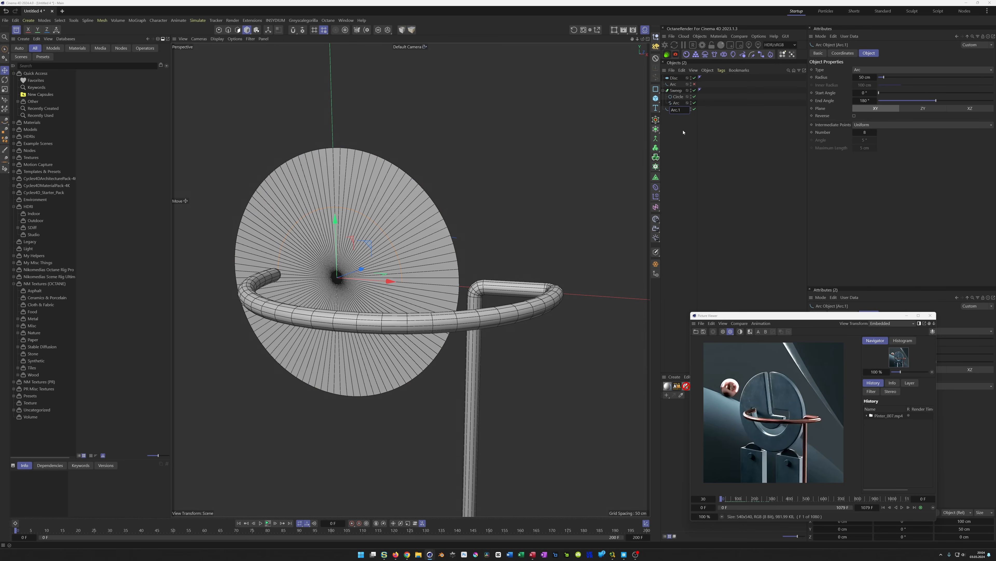
key(shift+Left)
text(Smaöö)
key(shift+Left)
text(l)
key(Return)
mouse_move(304, 258)
alt+mouse_down()
mouse_move(329, 264)
mouse_move(315, 255)
alt+mouse_up()
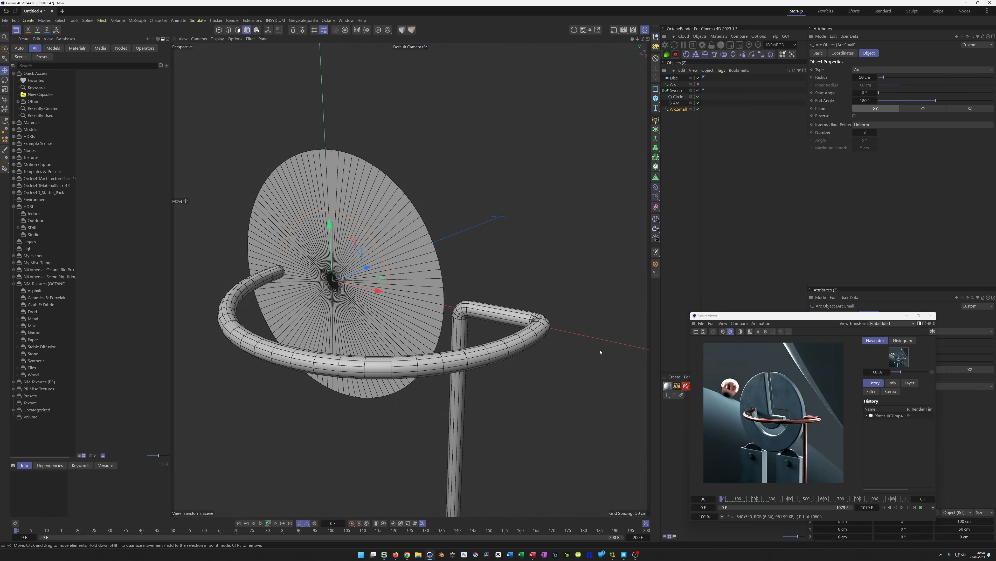
Reset the pipe path spline's heading rotation to 0°
click(676, 103)
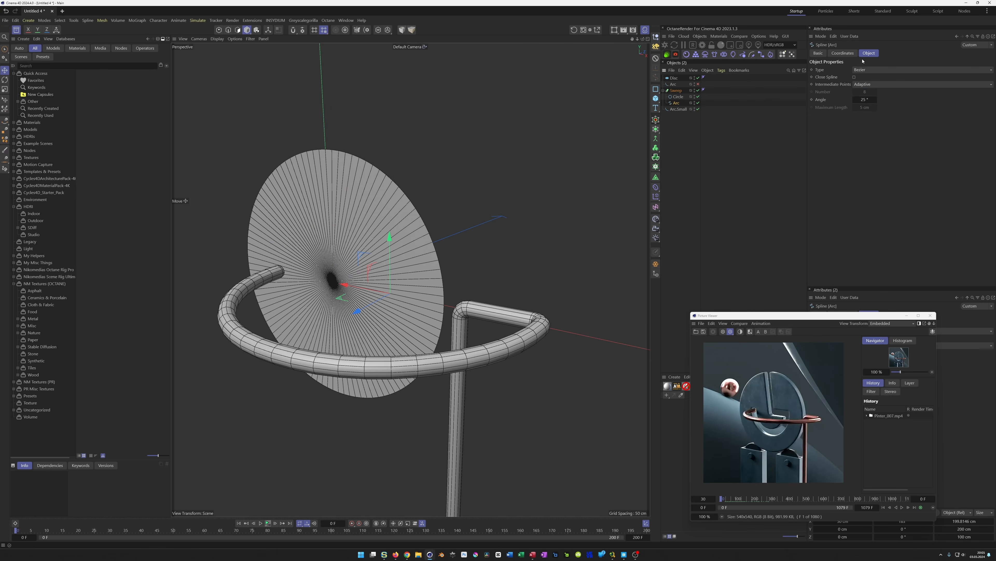
click(848, 54)
mouse_move(884, 81)
mouse_down()
mouse_move(941, 81)
mouse_move(869, 80)
mouse_move(881, 81)
mouse_up()
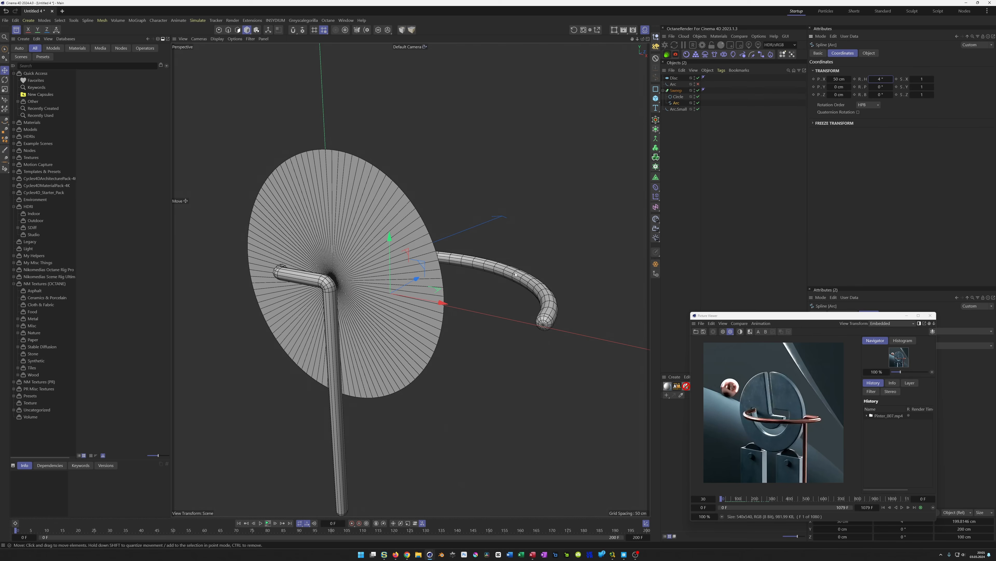
right_click(891, 81)
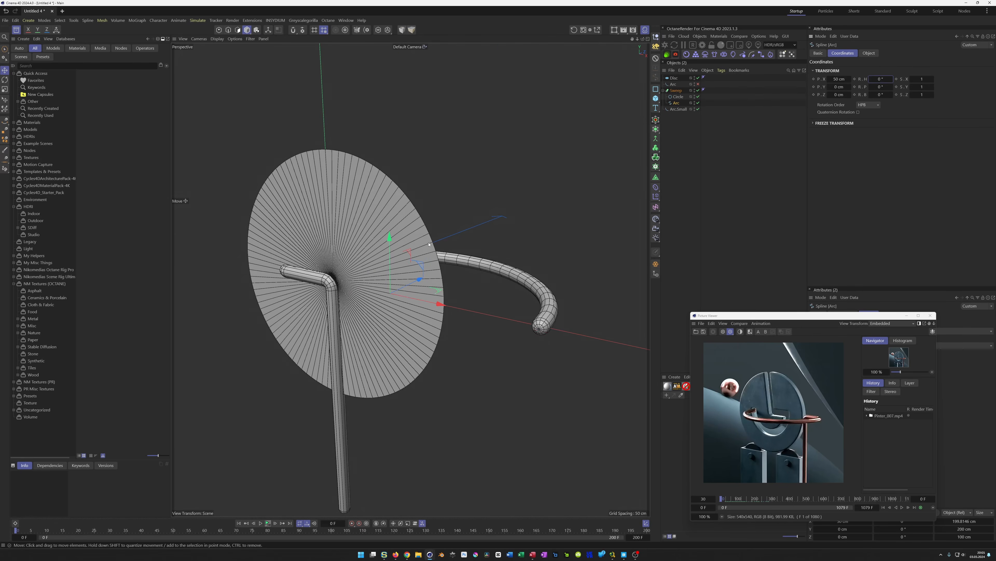
Switch to the front view and increase the small arc's number of intermediate points
middle_click(467, 322)
middle_click(465, 325)
click(677, 109)
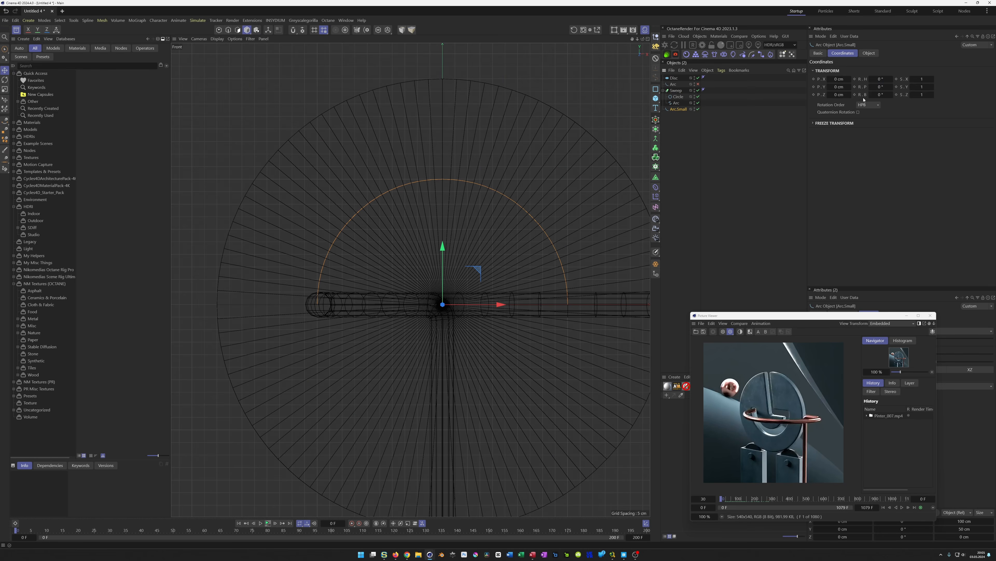
click(868, 53)
double_click(866, 132)
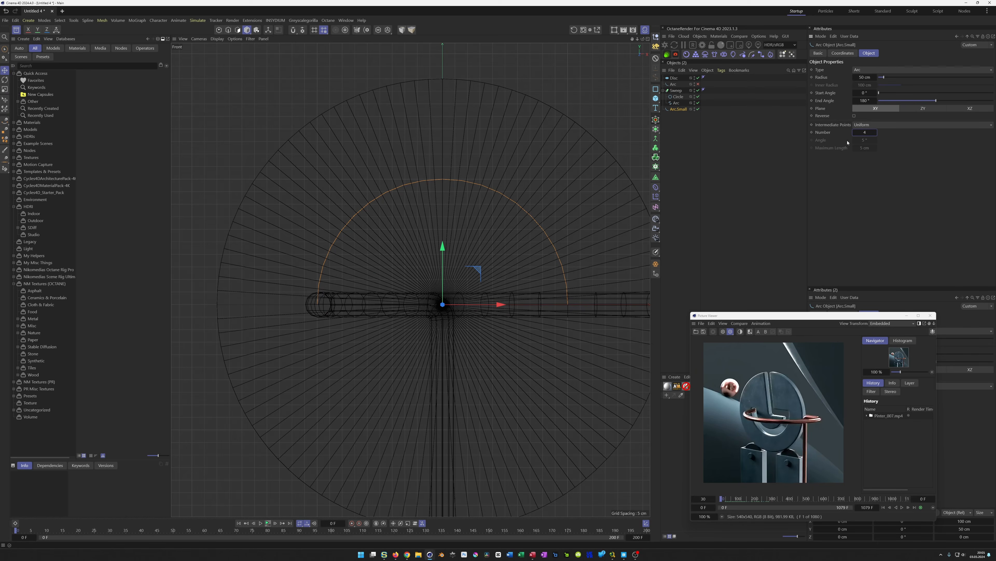
click(864, 133)
drag(723, 503, 737, 502)
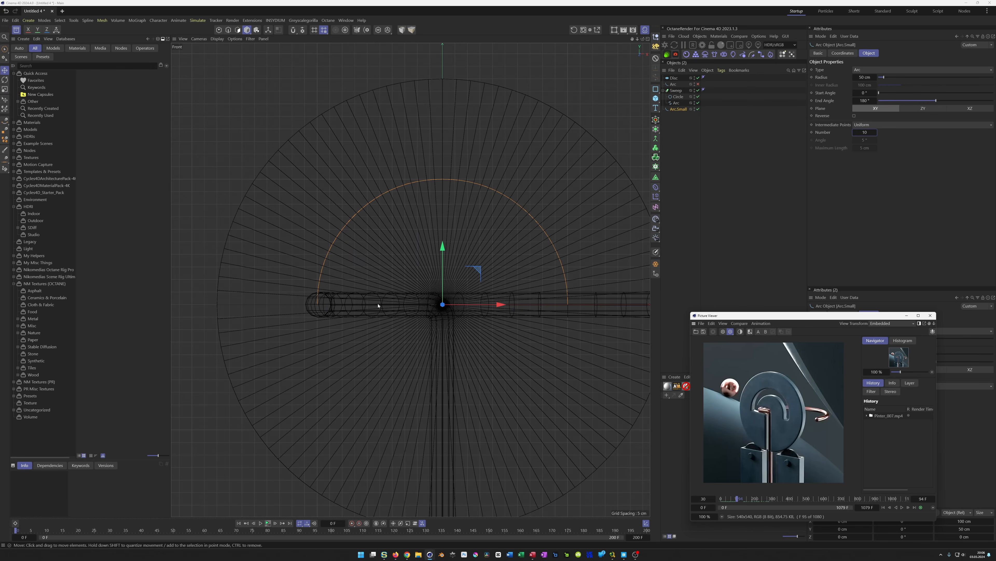
Make the small arc an editable spline and enter point editing
click(682, 109)
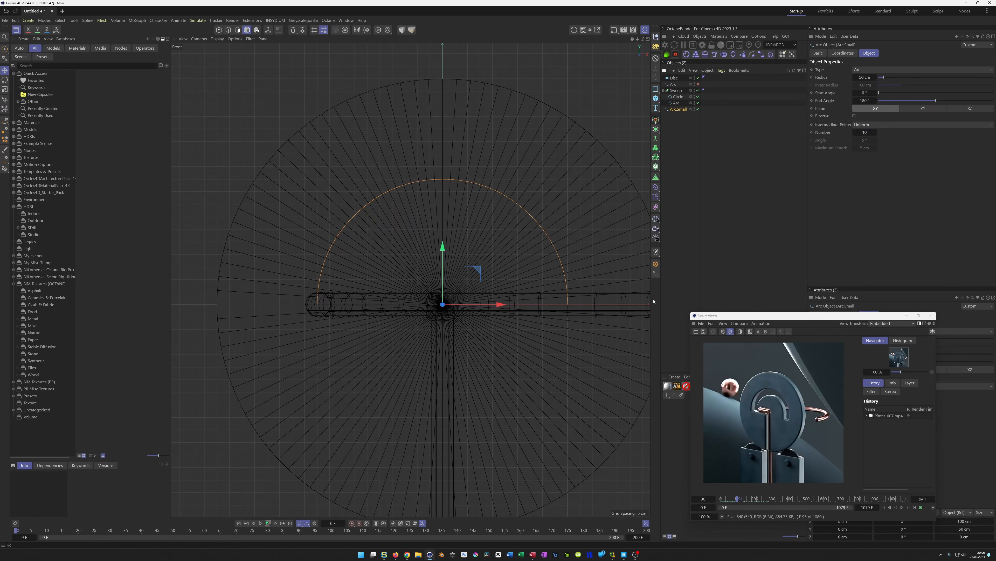
click(655, 264)
key(Delete)
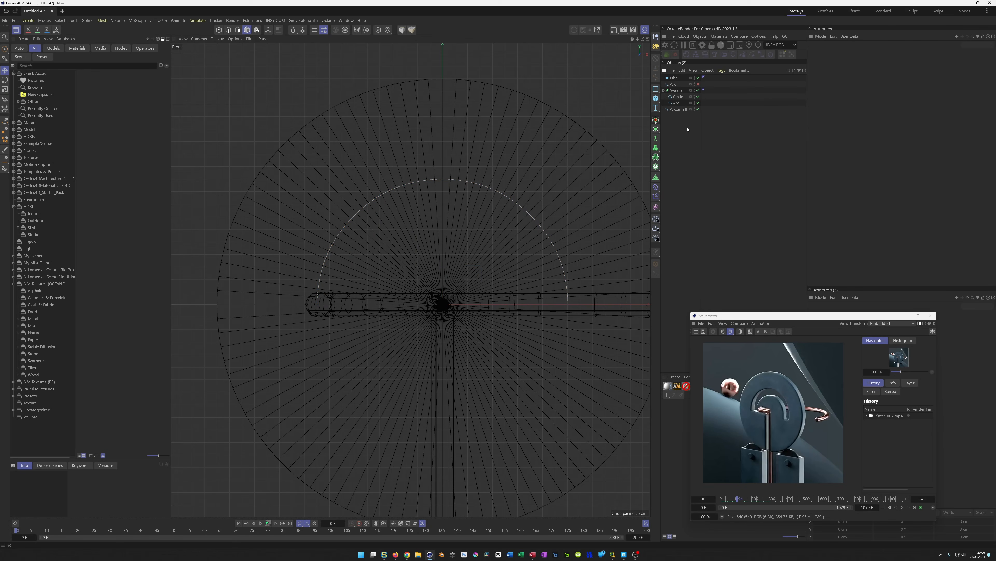
click(680, 110)
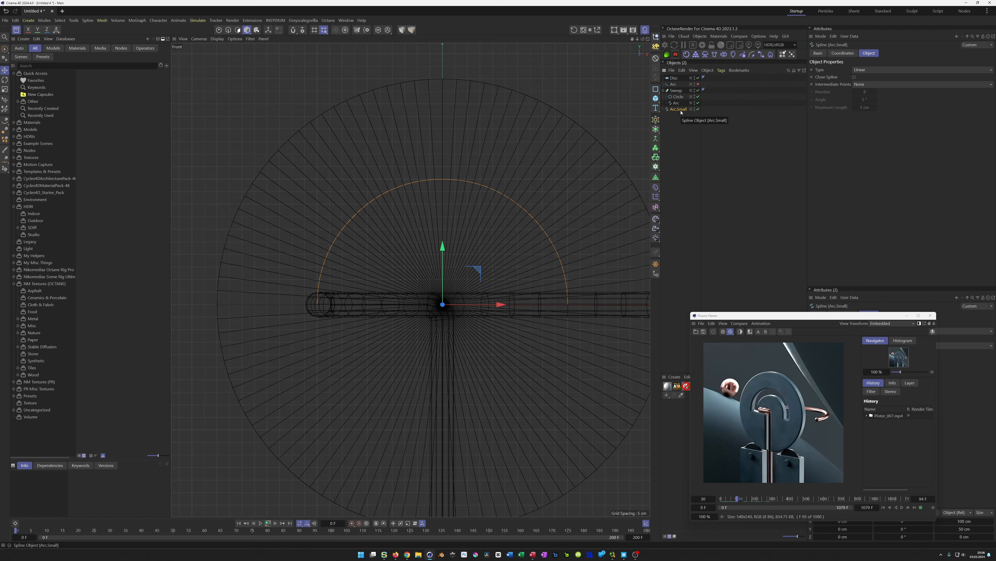
key(Return)
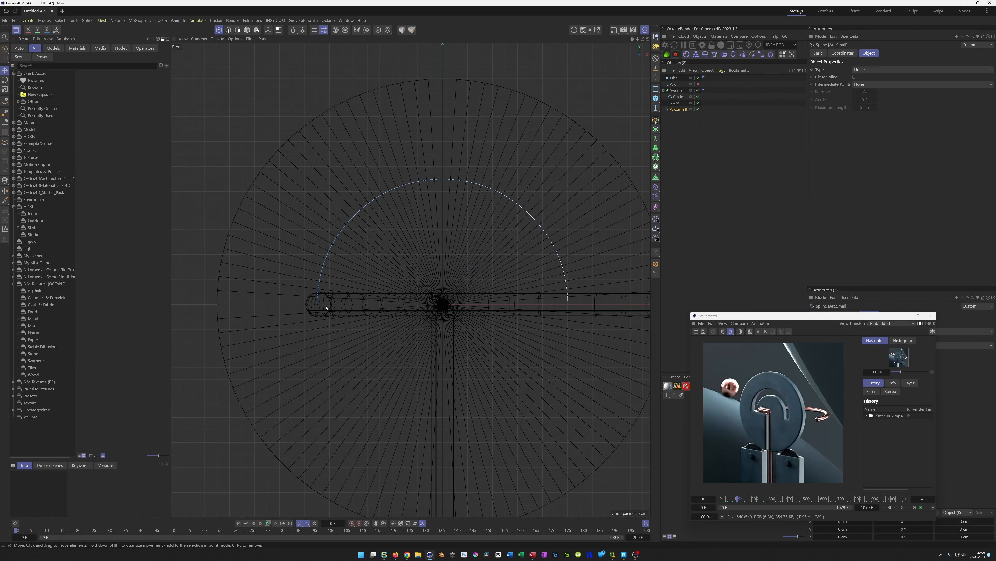
Move the small arc's left end point to the disc's centre
key(9)
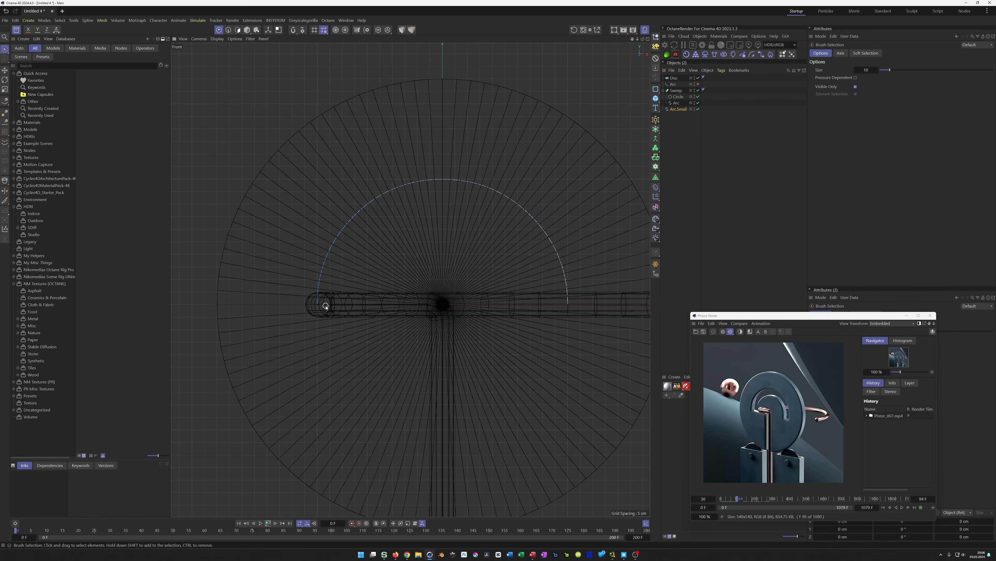
click(318, 306)
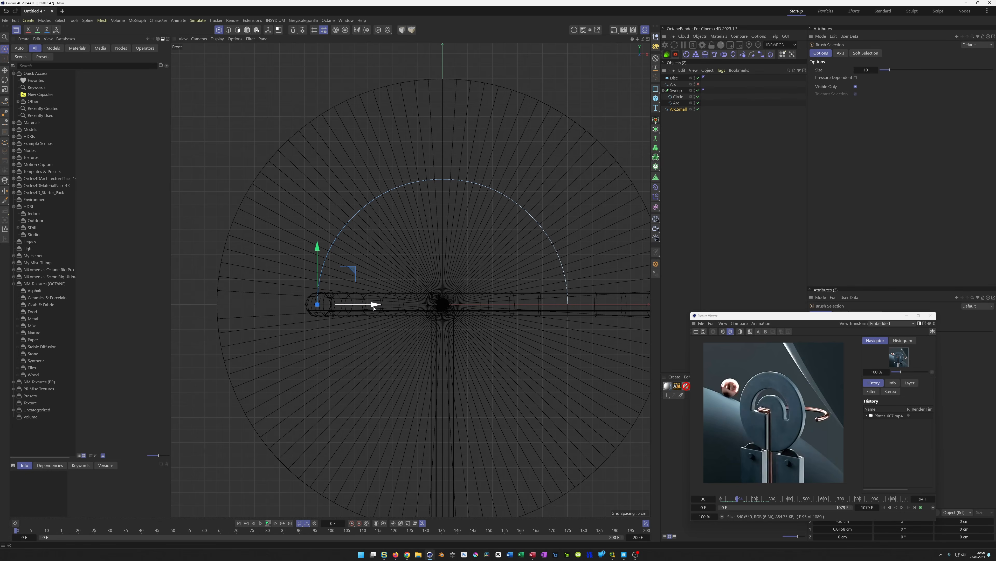
drag(374, 307, 506, 314)
alt+middle_drag(463, 323, 465, 231)
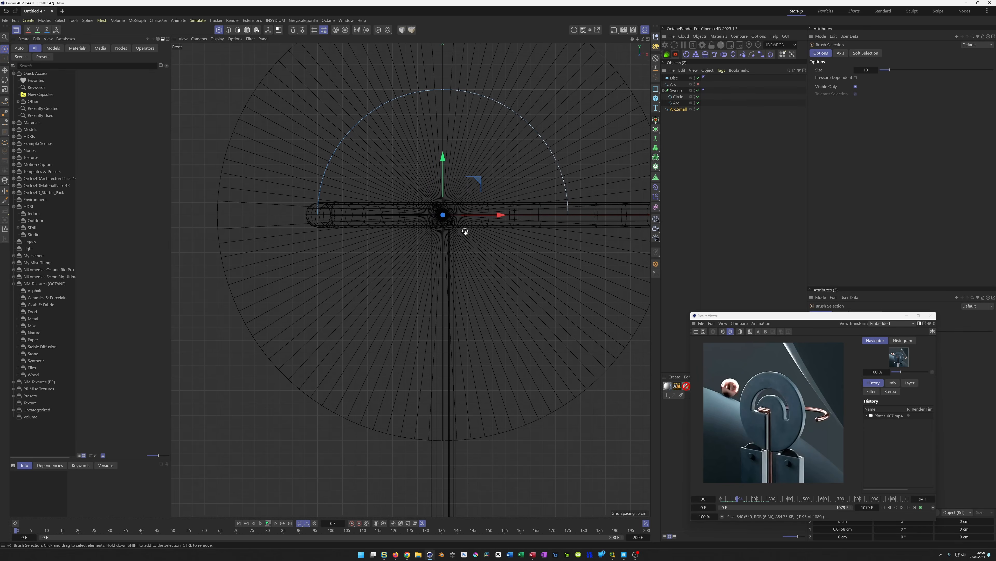
Drag the same end point straight down below the disc, returning to the perspective view
scroll(436, 251, down, 8)
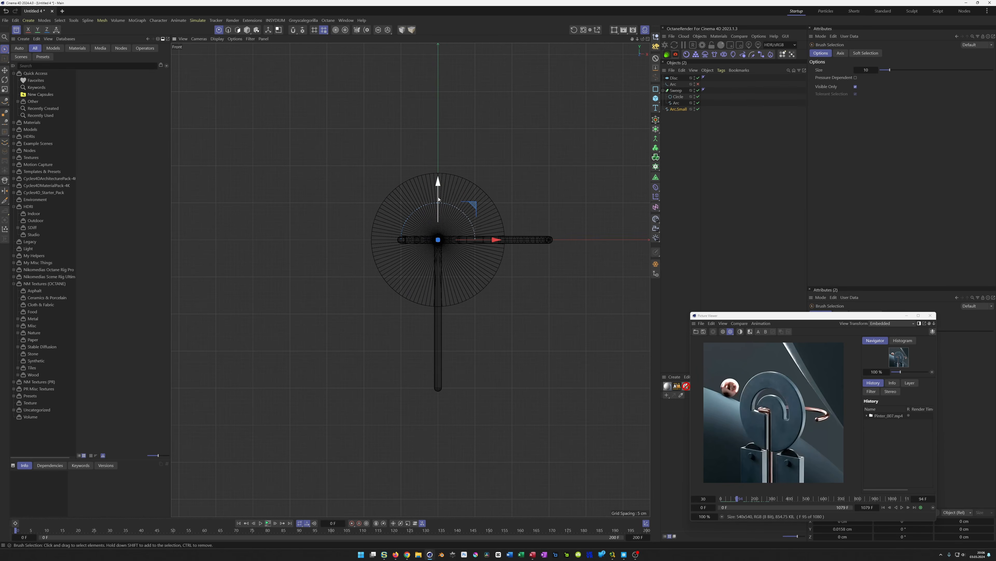
drag(438, 184, 428, 330)
middle_click(474, 292)
middle_click(308, 212)
mouse_move(332, 292)
alt+mouse_down()
mouse_move(409, 289)
mouse_move(339, 287)
mouse_move(327, 297)
alt+mouse_up()
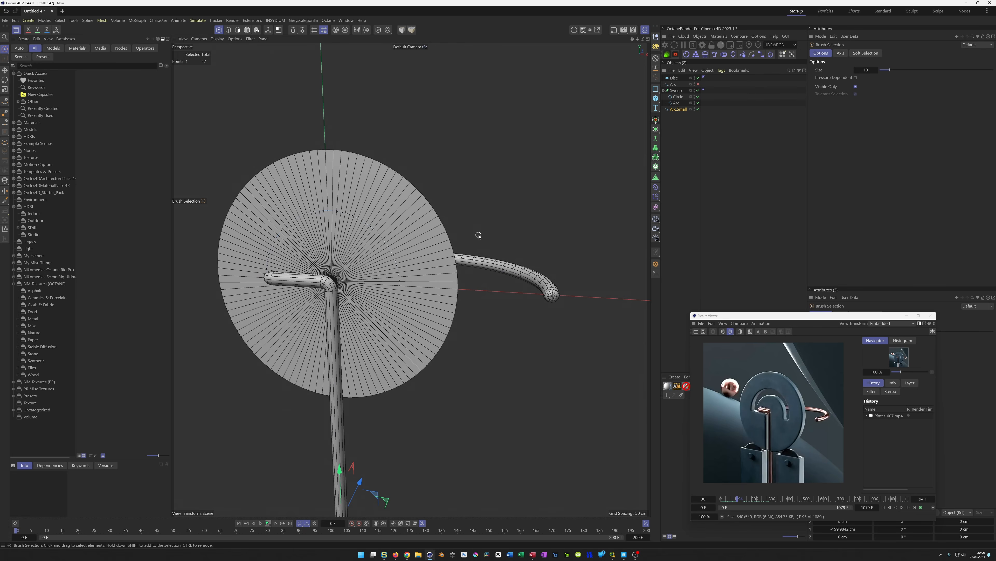
alt+middle_drag(365, 261, 393, 255)
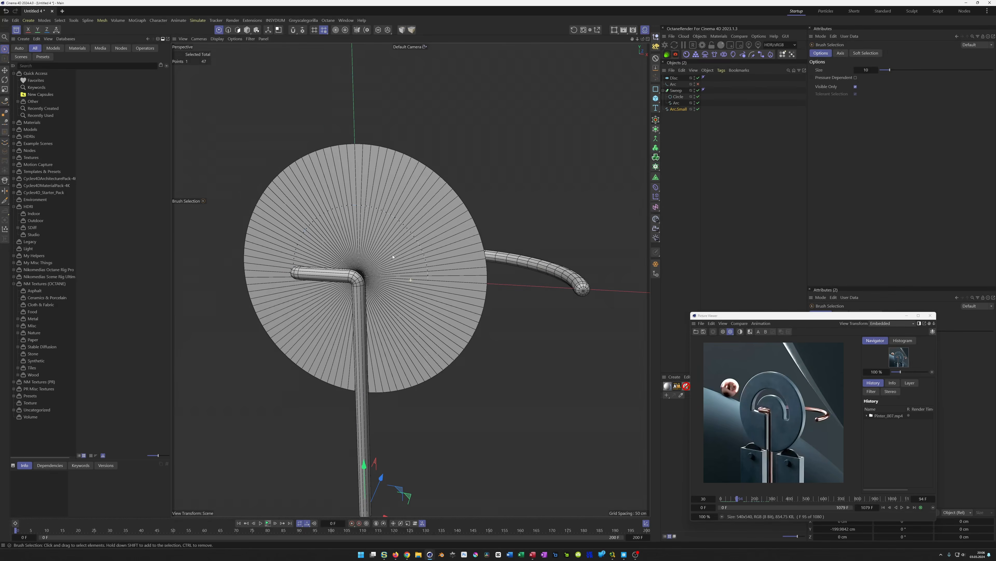
Move the disc below the sweep in the object list and wrap it in a Thicken generator
click(677, 110)
click(664, 90)
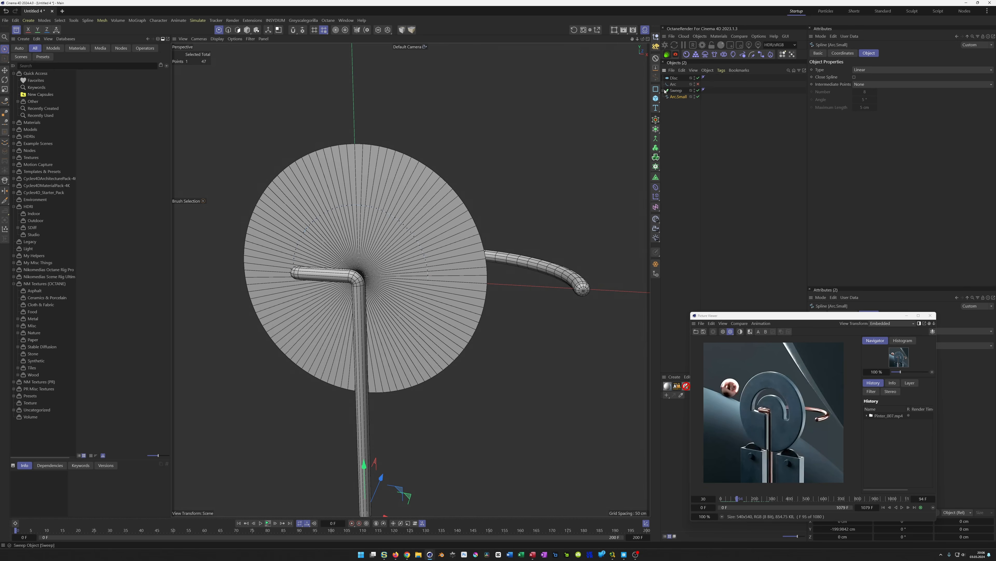
drag(673, 79, 672, 94)
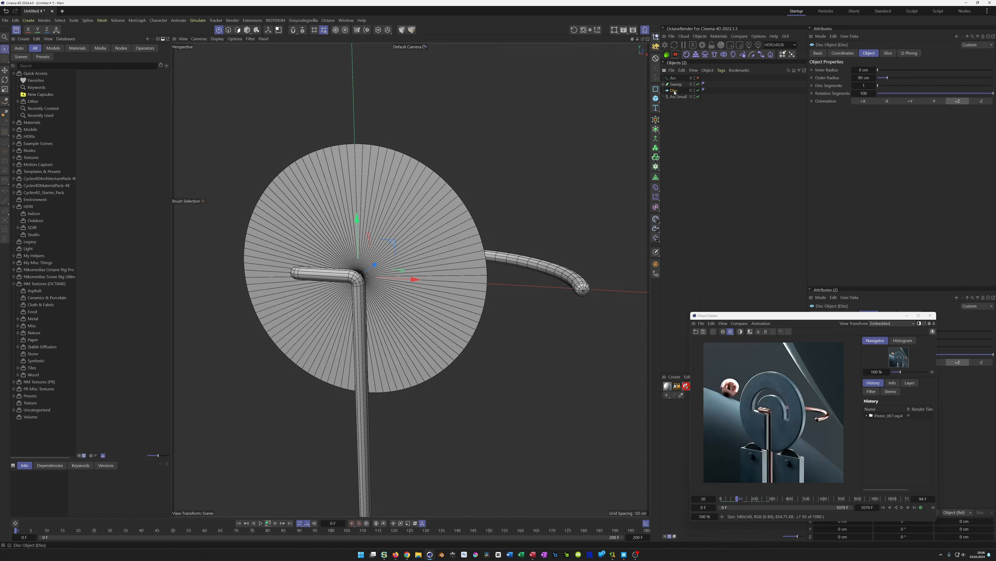
click(656, 129)
alt+click(689, 192)
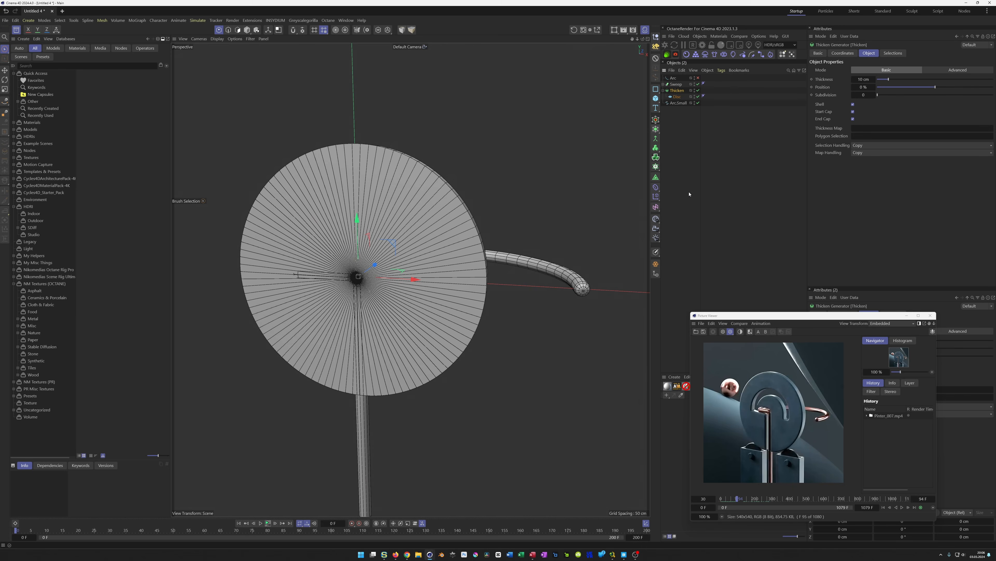
Put the thickened disc into a Volume Builder under a Volume Mesher
alt+drag(590, 196, 512, 286)
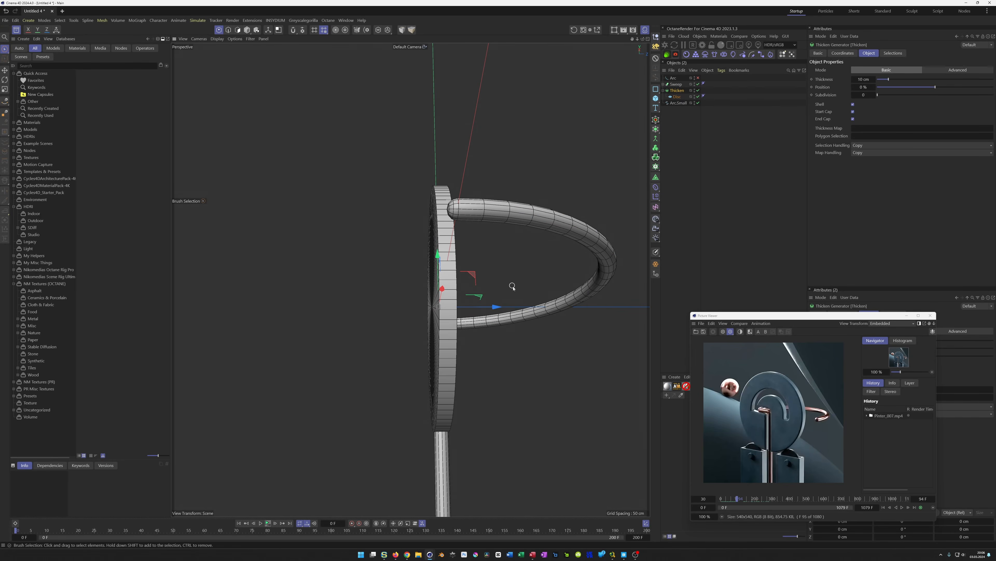
alt+drag(426, 337, 375, 292)
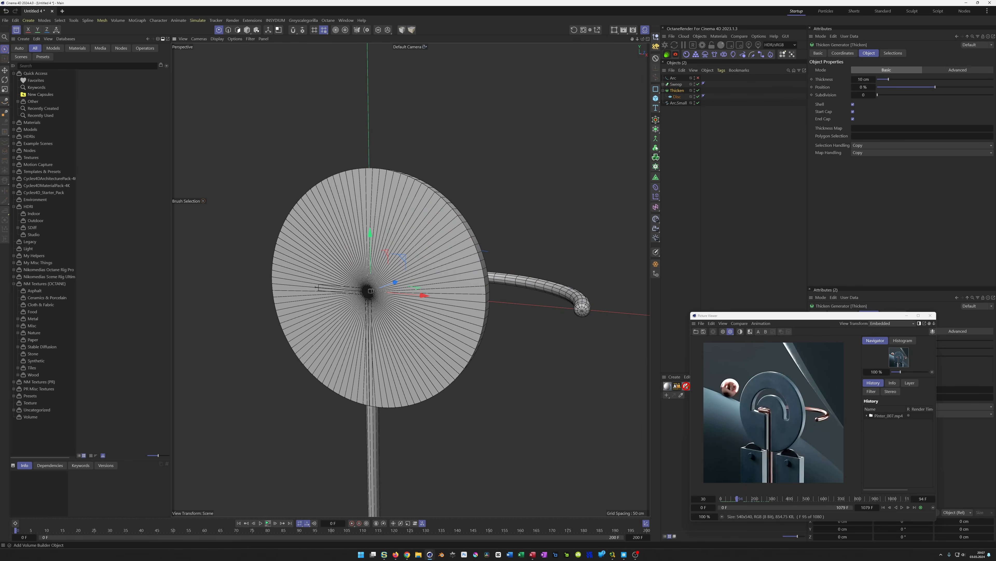
click(663, 91)
click(656, 158)
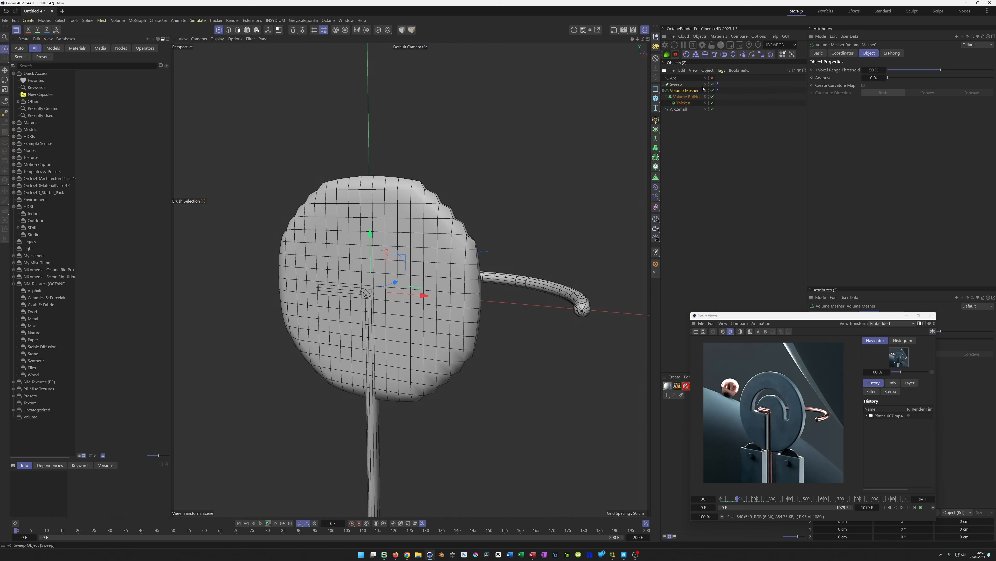
Set the volume builder's voxel size to 1 cm
click(854, 77)
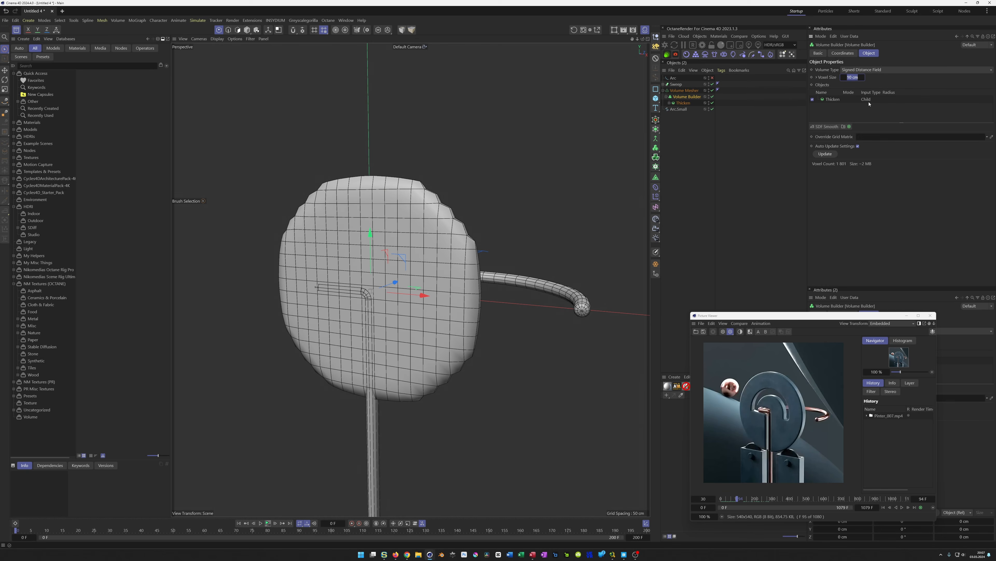
text(1)
key(Return)
scroll(476, 238, up, 2)
mouse_move(468, 243)
alt+mouse_down()
mouse_move(494, 242)
mouse_move(485, 241)
alt+mouse_up()
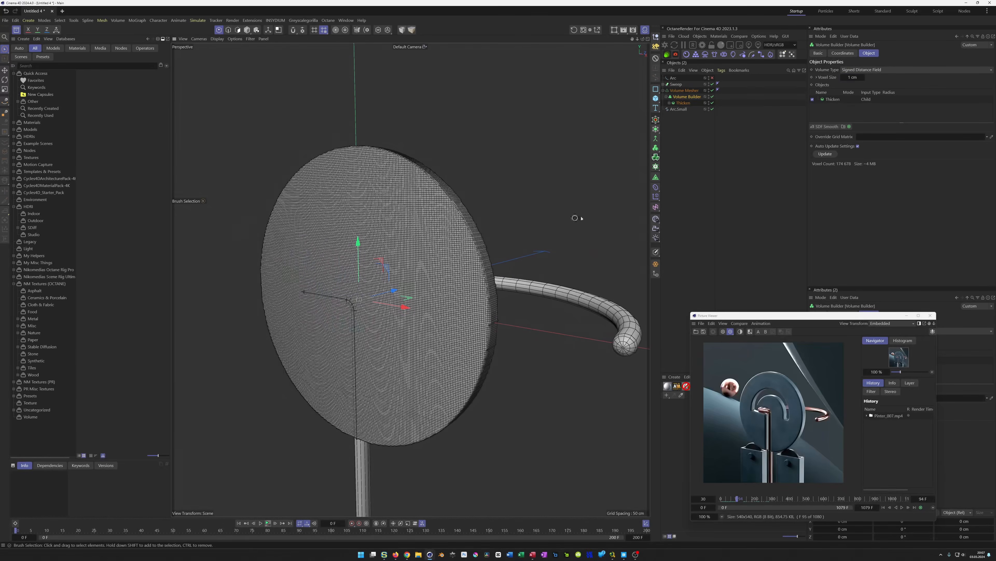
Add the small arc spline to the volume builder and set its spline radius to 5 cm
drag(681, 110, 833, 99)
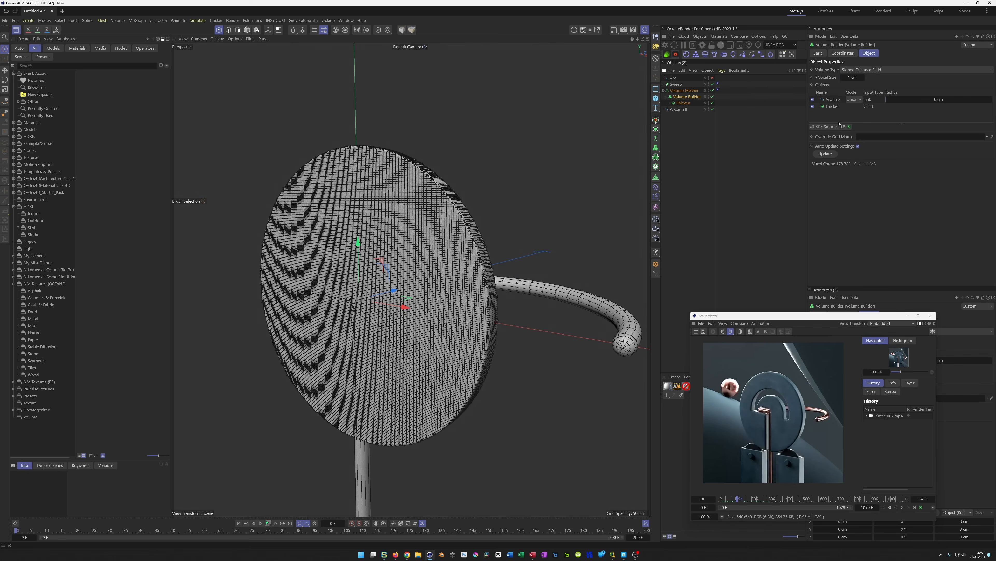
click(854, 143)
click(868, 135)
text(5)
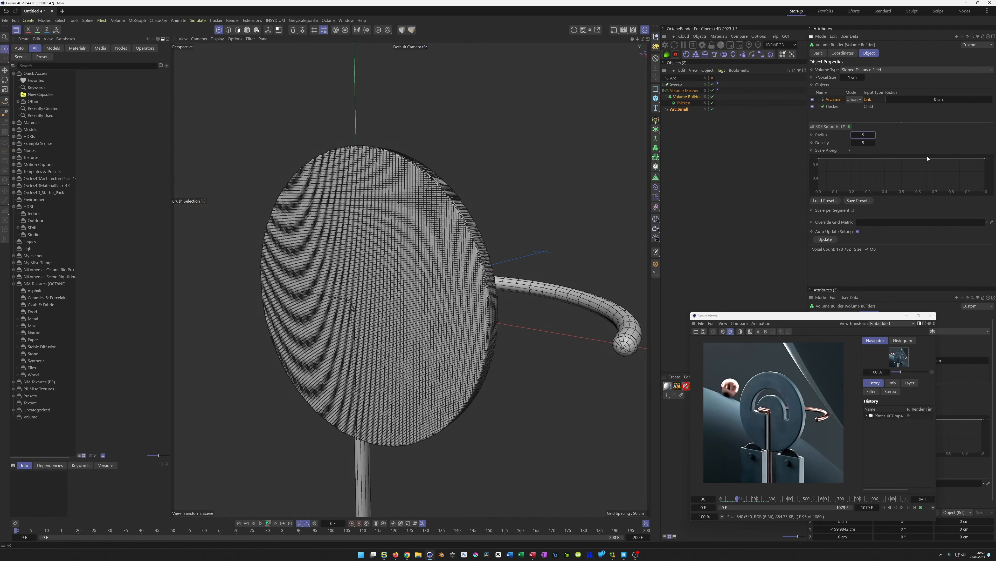
key(Return)
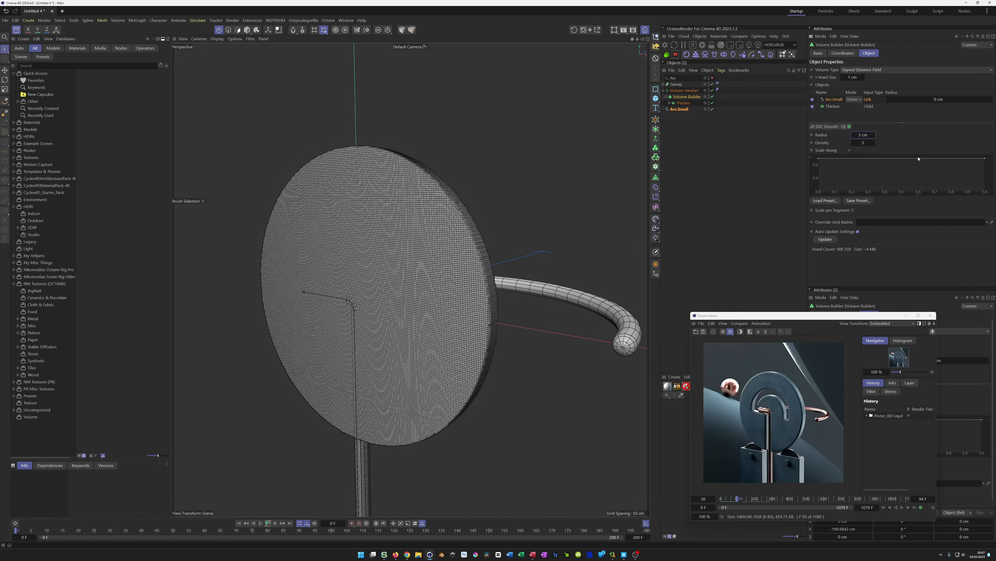
Set the small arc's volume mode to Subtract and its radius to 6 cm
click(863, 135)
click(854, 100)
click(856, 118)
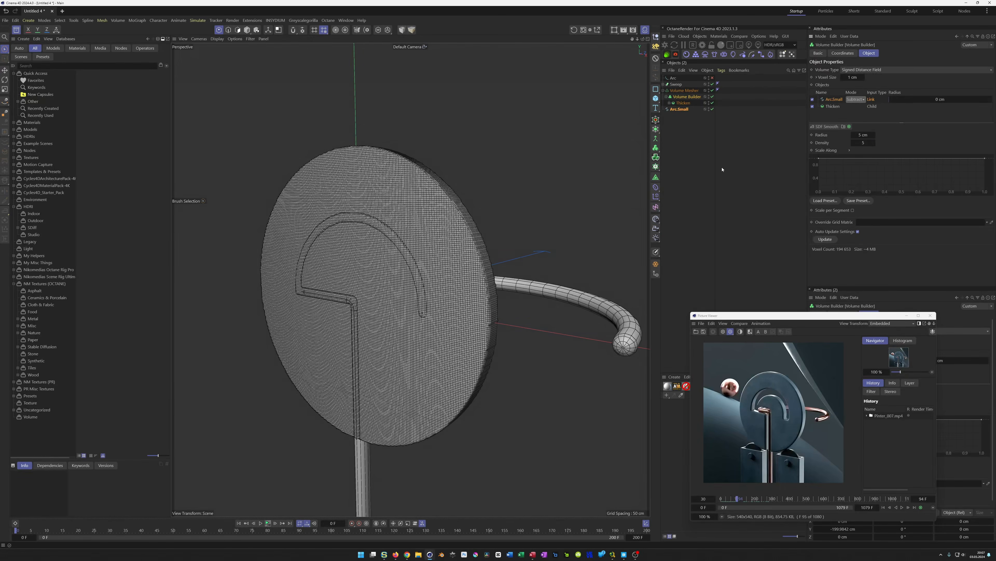
click(869, 135)
text(6)
key(Return)
Add an SDF Smooth filter to the volume builder
alt+drag(434, 275, 492, 273)
alt+middle_drag(322, 330, 390, 310)
alt+drag(416, 305, 443, 308)
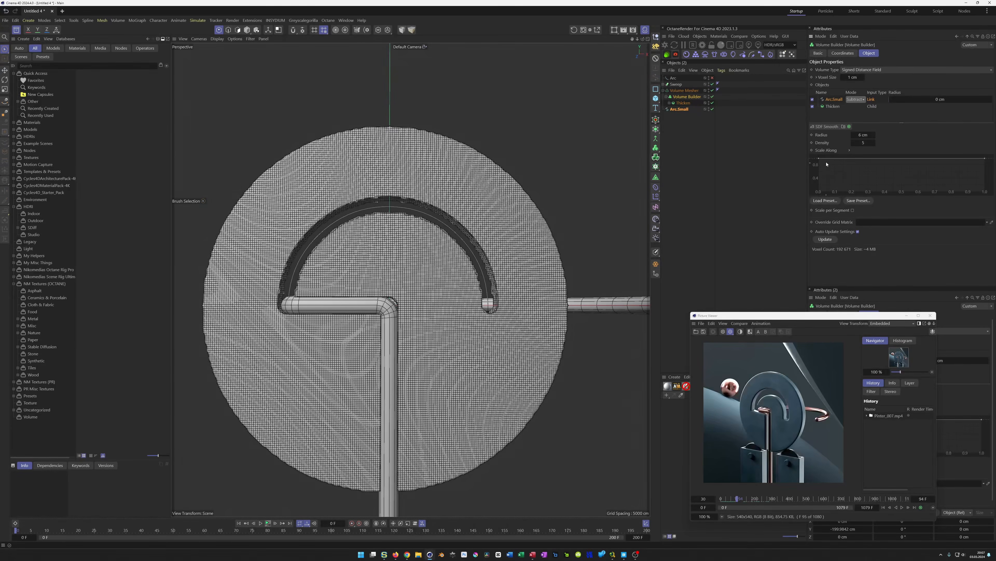
click(826, 127)
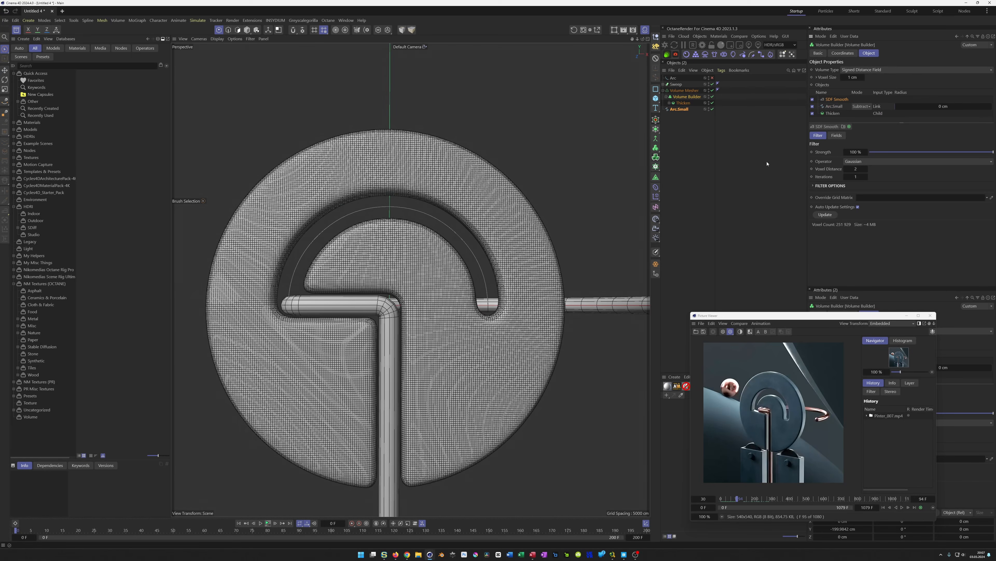
Set the volume builder's voxel size to 0.5 cm
mouse_move(398, 297)
alt+mouse_down()
mouse_move(411, 297)
mouse_move(404, 277)
mouse_move(388, 304)
mouse_move(449, 293)
mouse_move(414, 298)
alt+mouse_up()
click(685, 97)
click(847, 77)
text(0.5)
key(Return)
Set the radius of the sweep's profile circle to 4 cm
scroll(403, 278, up, 2)
alt+drag(403, 278, 451, 282)
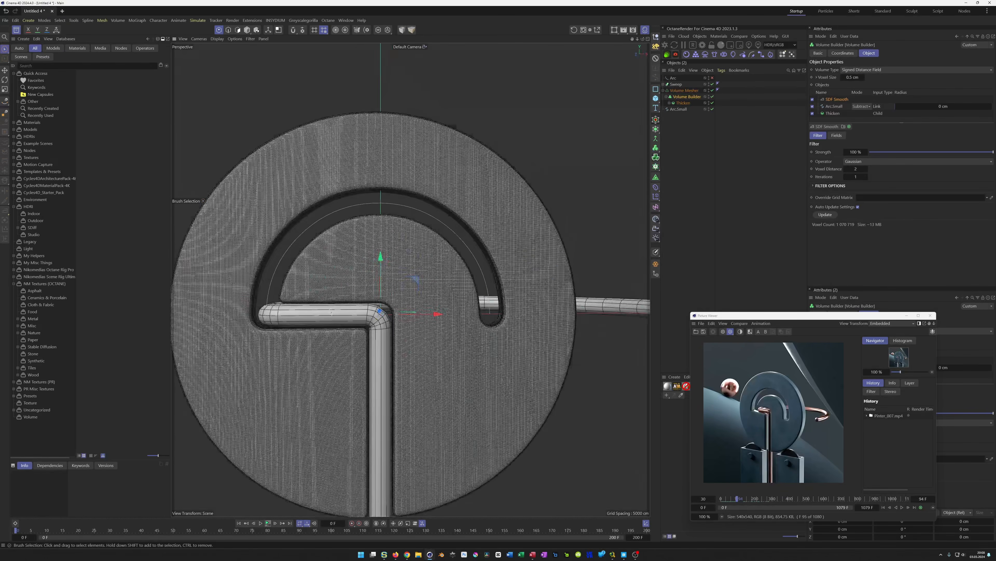
scroll(331, 312, up, 2)
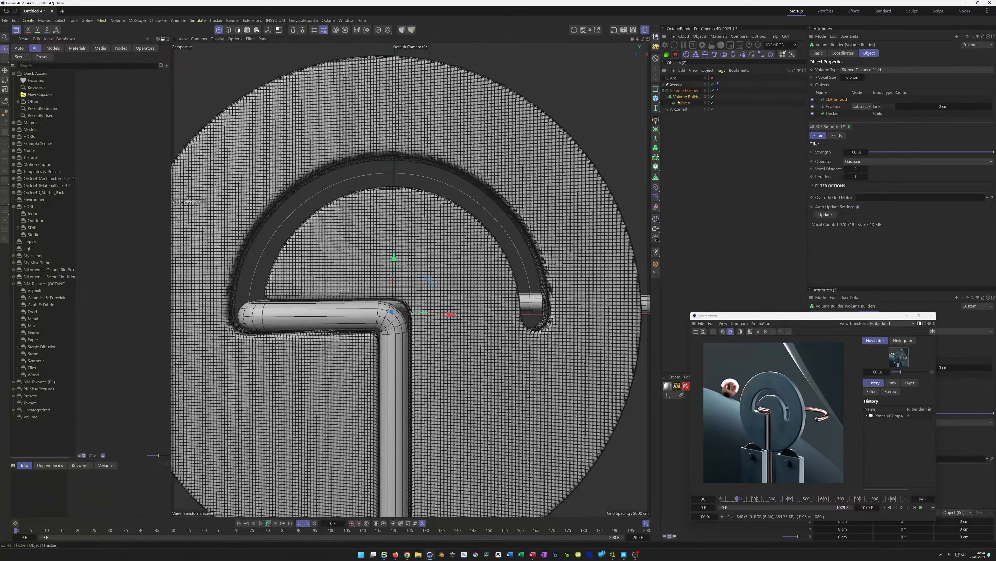
click(663, 84)
click(678, 90)
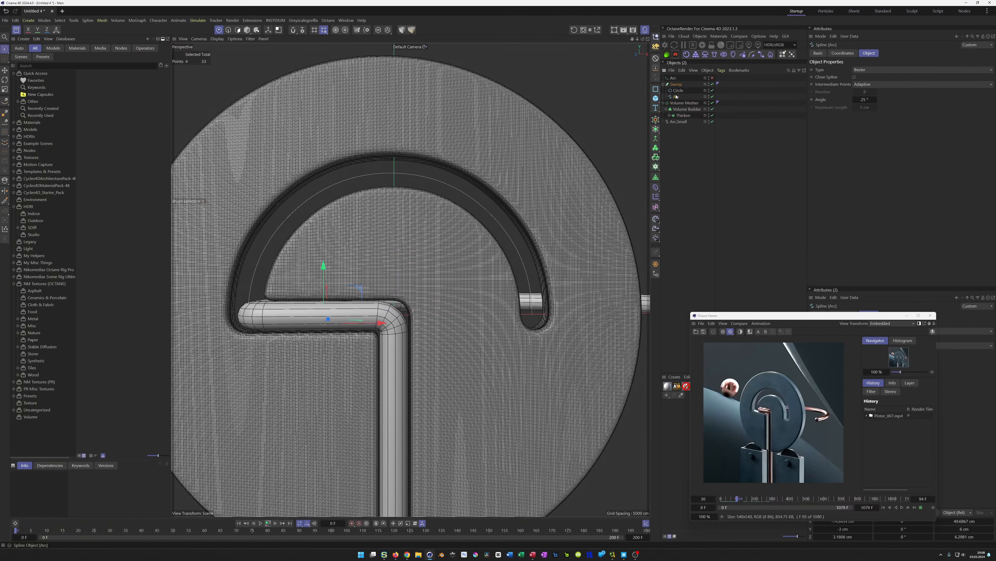
double_click(868, 85)
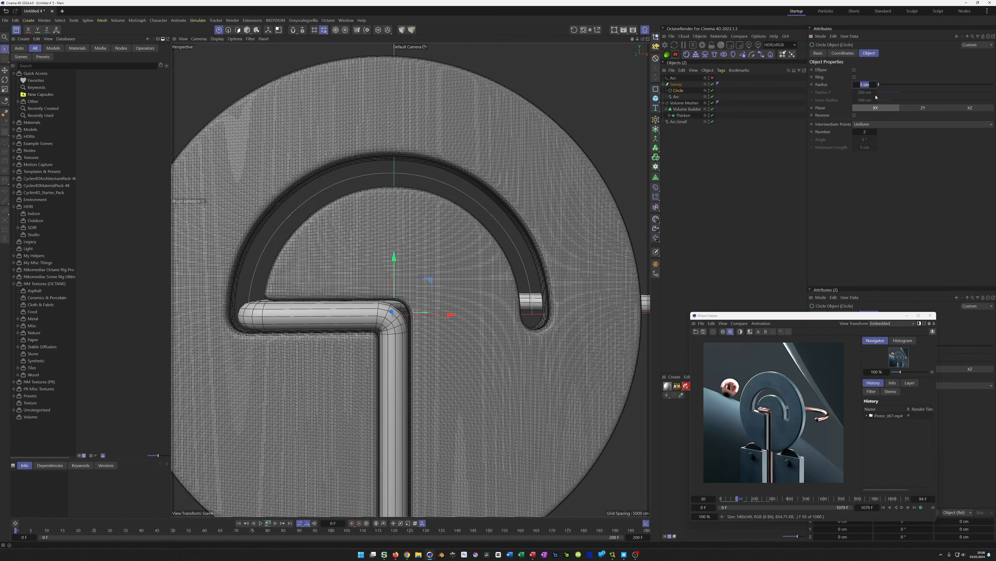
text(4)
key(Return)
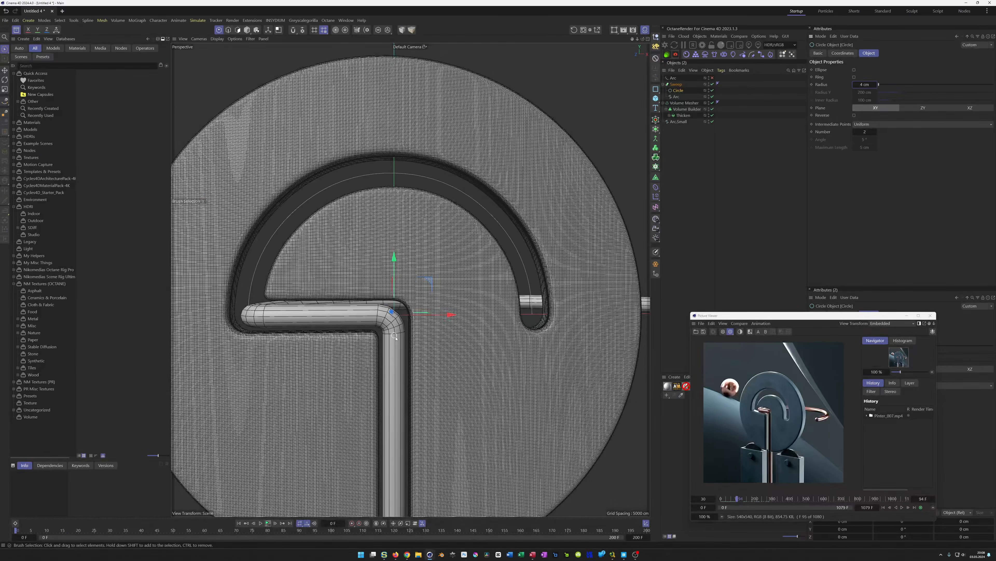
Set the timeline's end frame to 100
scroll(394, 336, down, 8)
scroll(425, 354, down, 6)
alt+drag(382, 333, 386, 329)
double_click(634, 537)
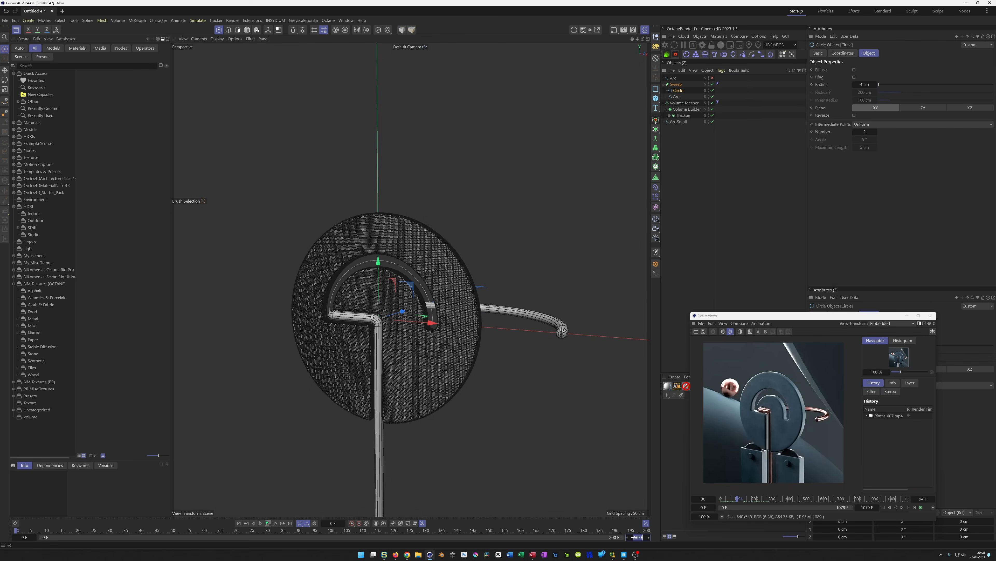
text(100)
key(Return)
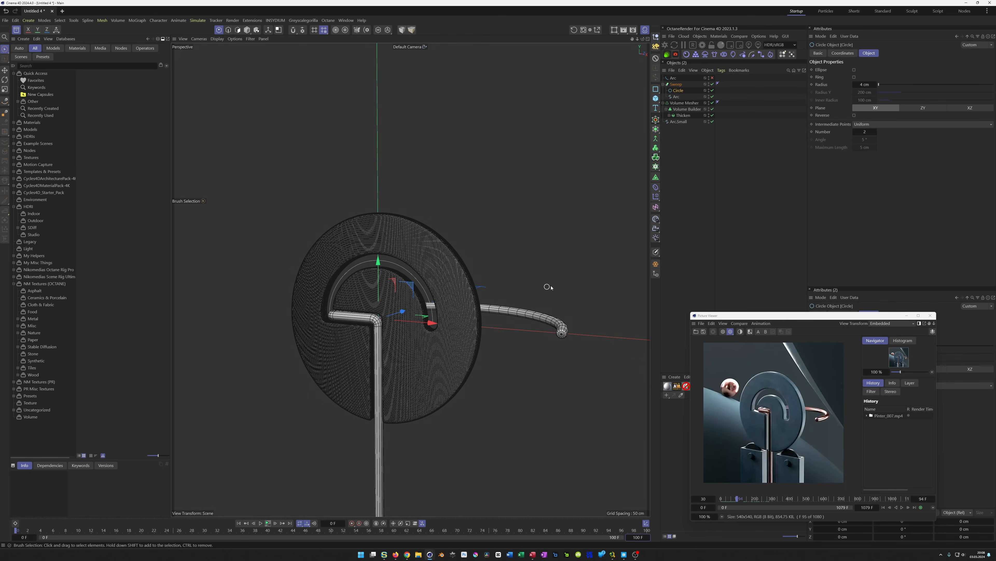
Animate the sweep path arc's heading rotation from 0° at frame 0 to -360° at frame 100
click(678, 122)
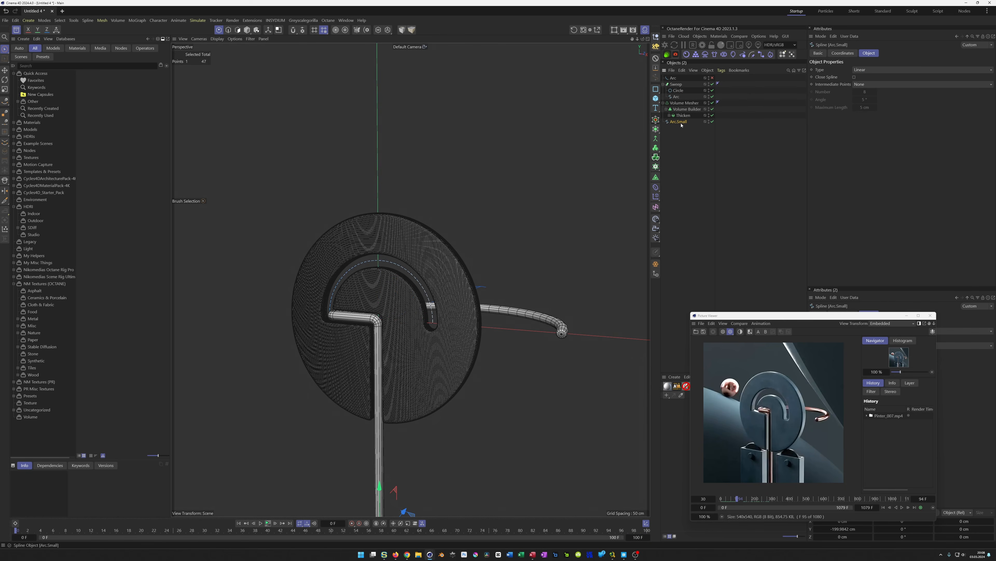
click(675, 97)
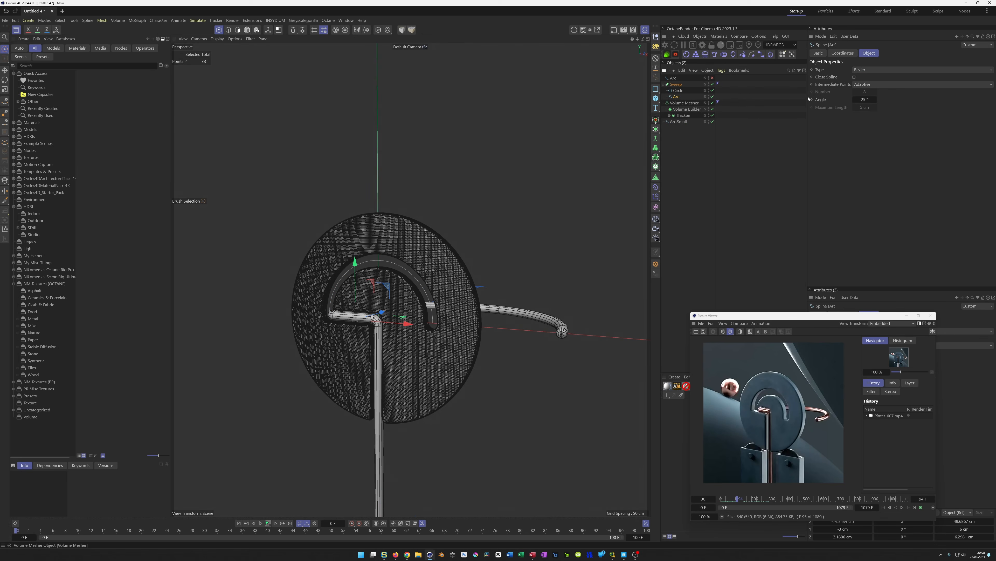
click(843, 54)
drag(881, 79, 860, 80)
right_click(895, 80)
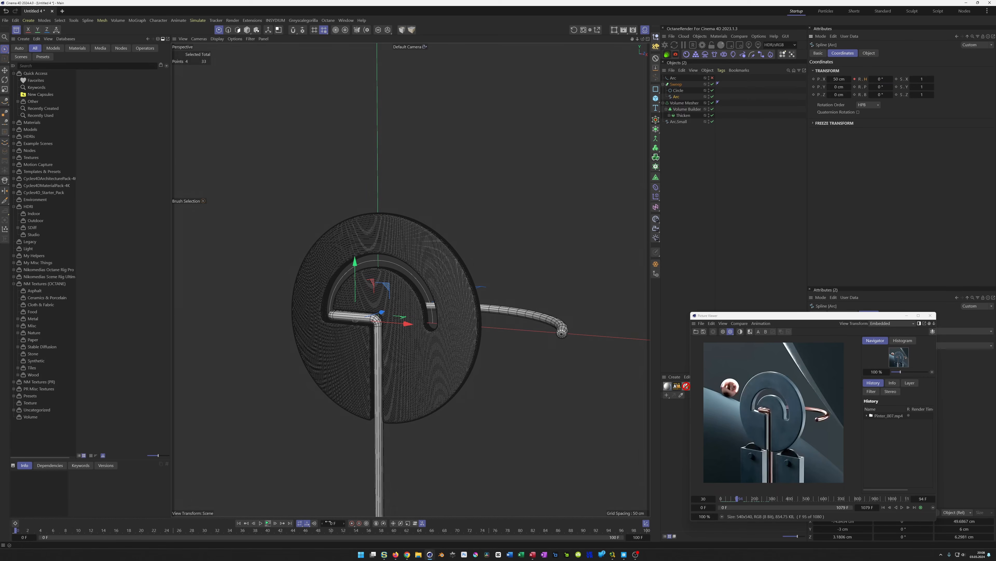
click(290, 523)
click(881, 79)
click(855, 79)
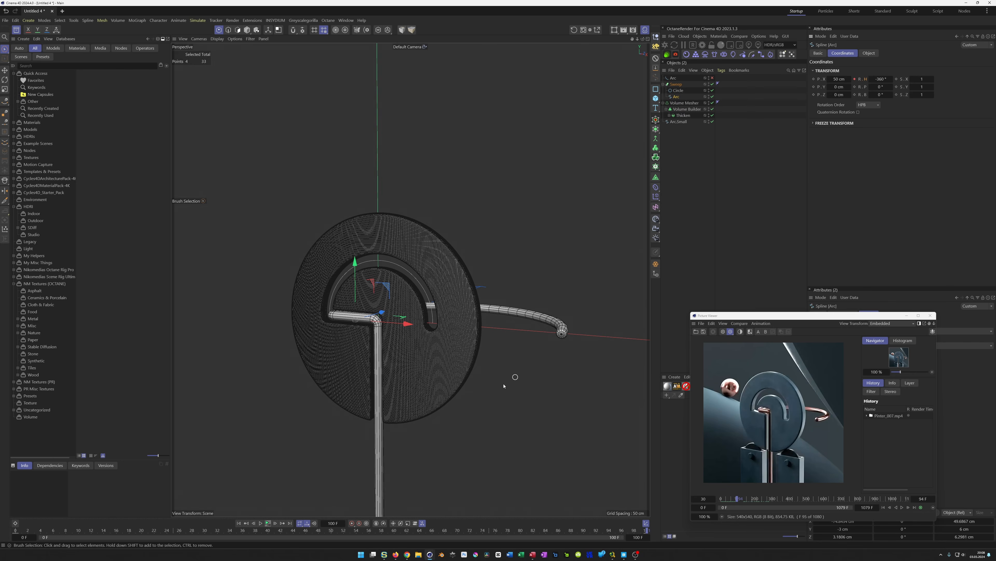
click(268, 523)
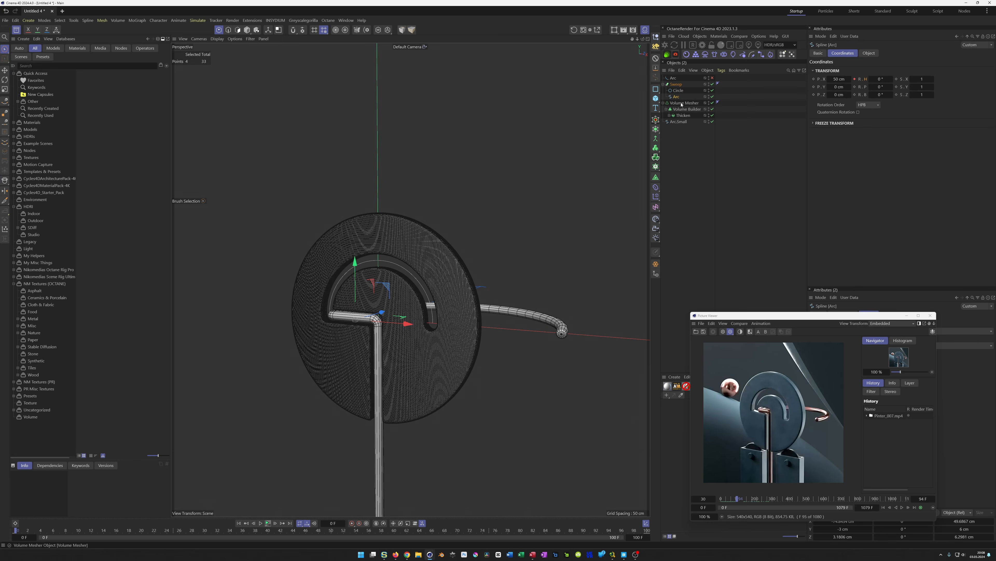
Set the volume mesher's bank rotation to 0° and keyframe it at the first and last frames
click(670, 116)
click(682, 103)
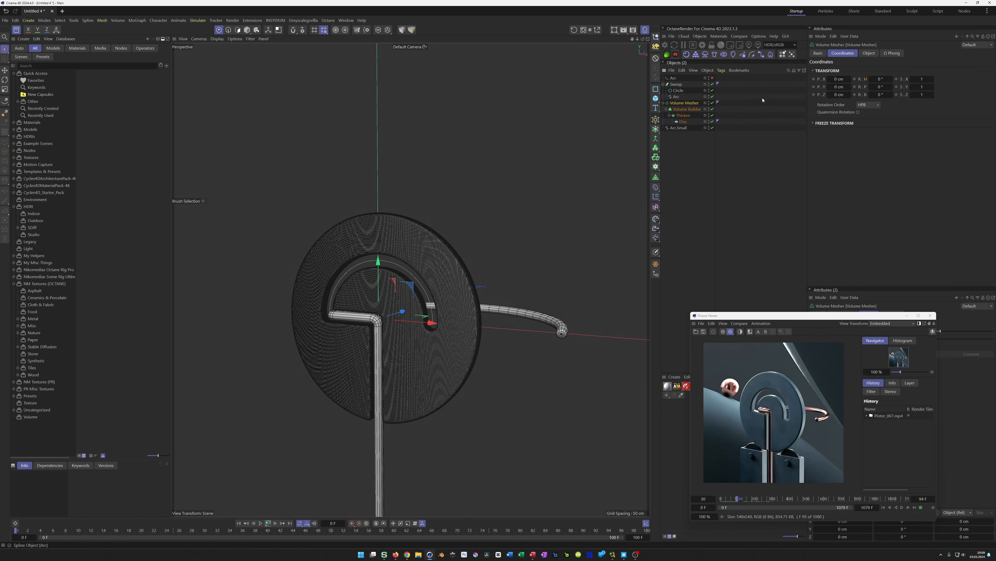
mouse_move(887, 94)
mouse_down()
mouse_move(932, 94)
mouse_move(890, 102)
mouse_up()
double_click(883, 95)
text(0)
key(Return)
click(290, 522)
double_click(880, 94)
click(855, 95)
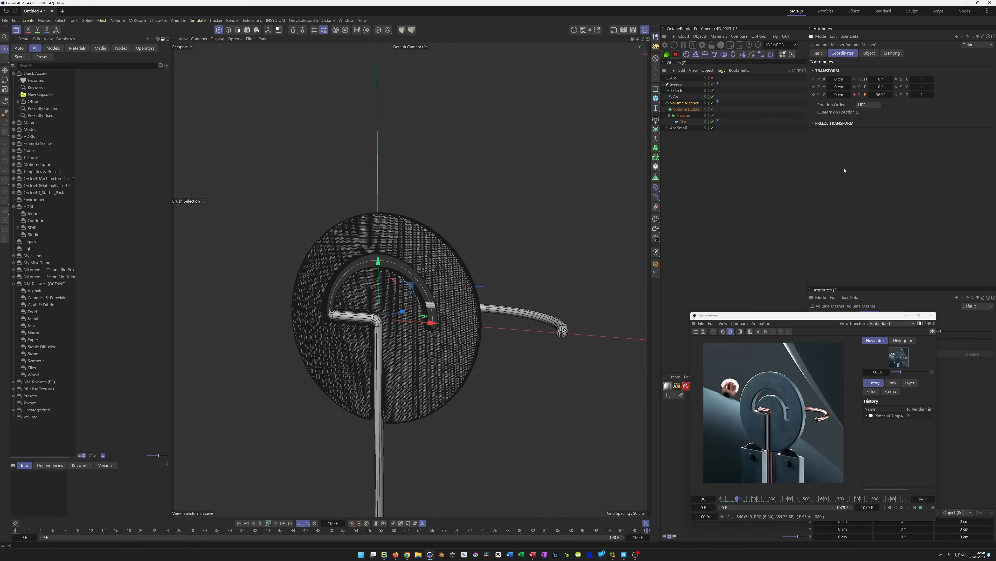
Switch the viewport to shaded display and play back the animation
click(713, 263)
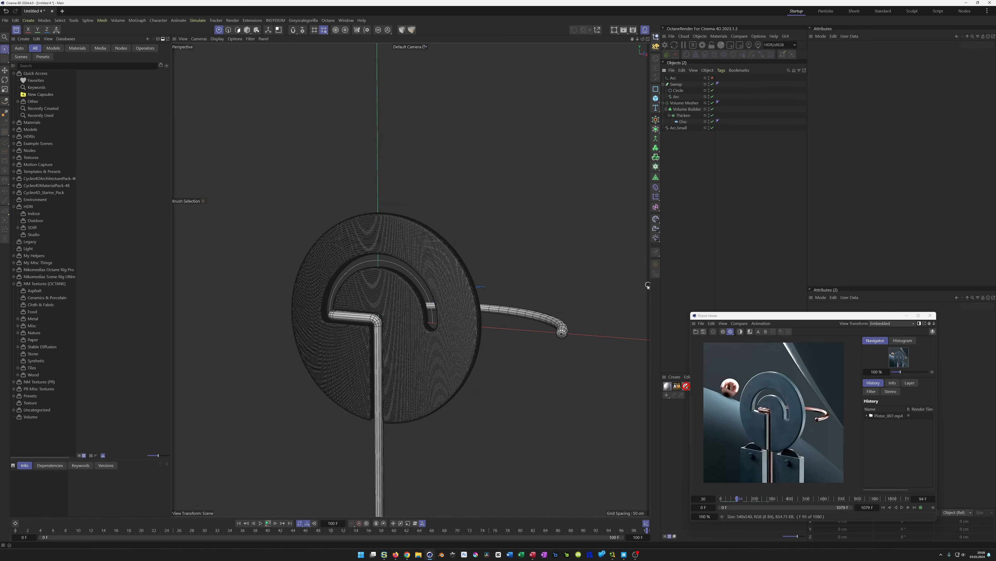
key(n)
key(a)
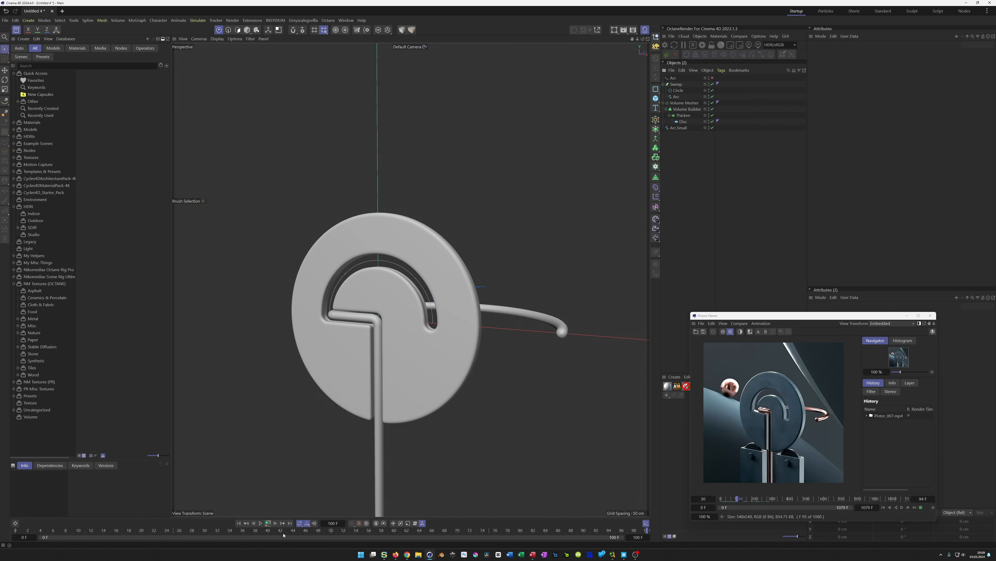
click(268, 524)
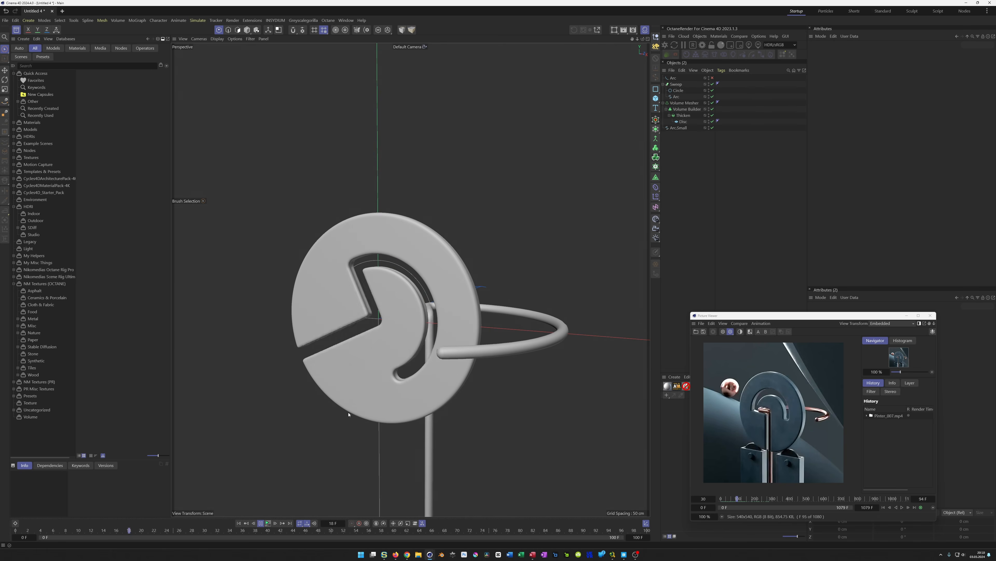
click(239, 523)
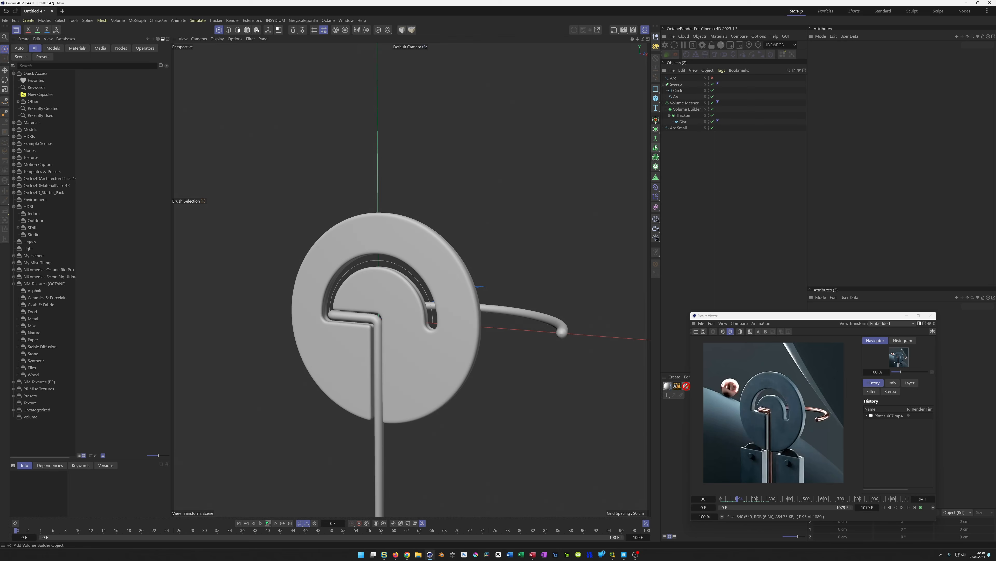
Switch the viewport to shaded with lines display and close the picture viewer
key(n)
key(b)
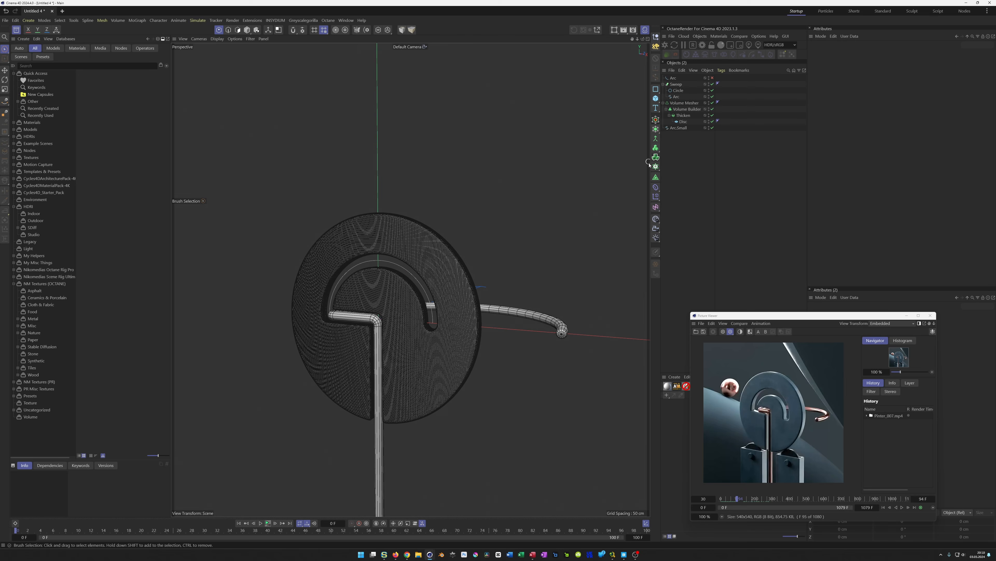
click(932, 316)
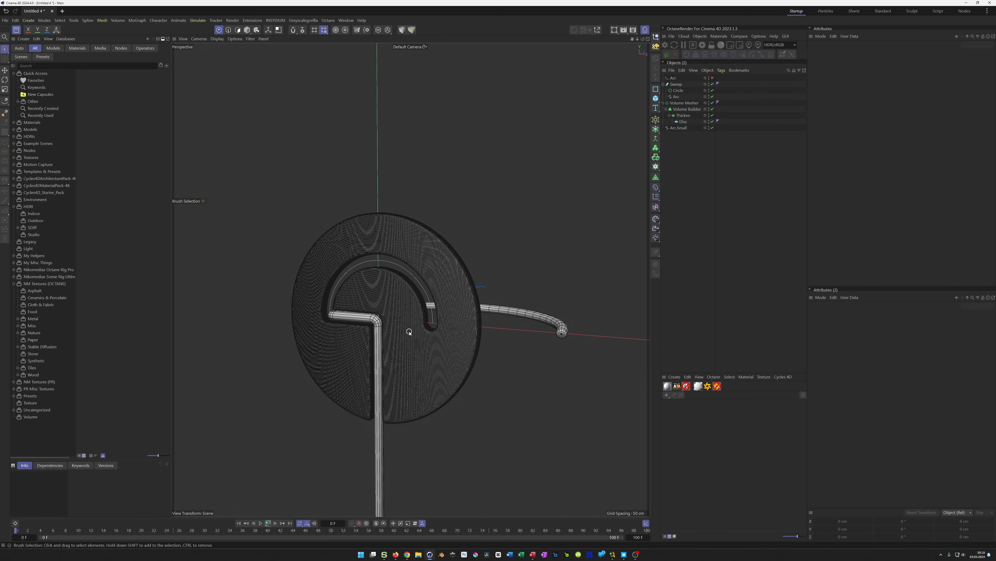
Zoom in to inspect the smoothed groove where the arc cuts into the disc
scroll(432, 324, up, 4)
scroll(434, 319, up, 1)
mouse_move(438, 317)
alt+mouse_down()
mouse_move(456, 320)
mouse_move(435, 321)
alt+mouse_up()
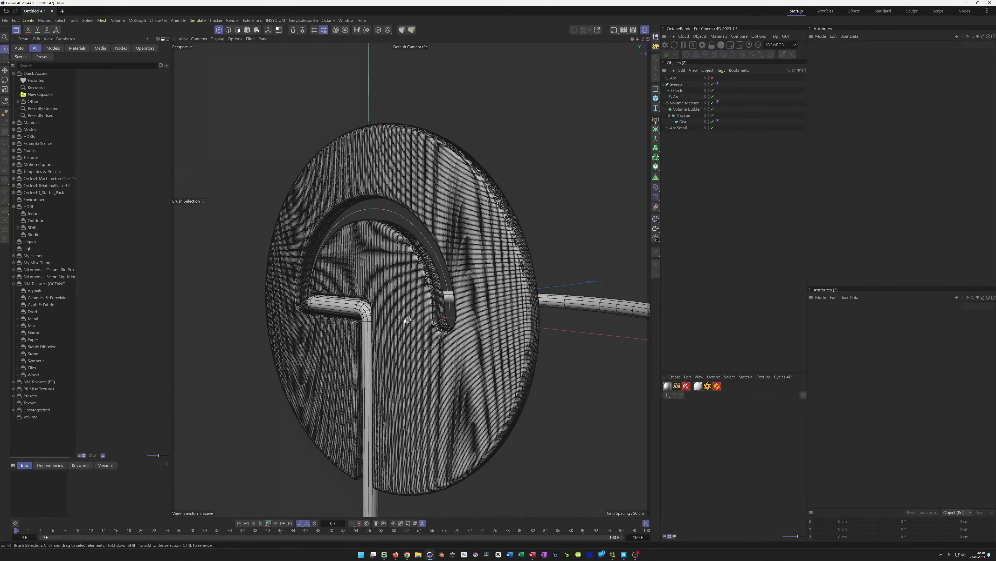
scroll(325, 308, up, 4)
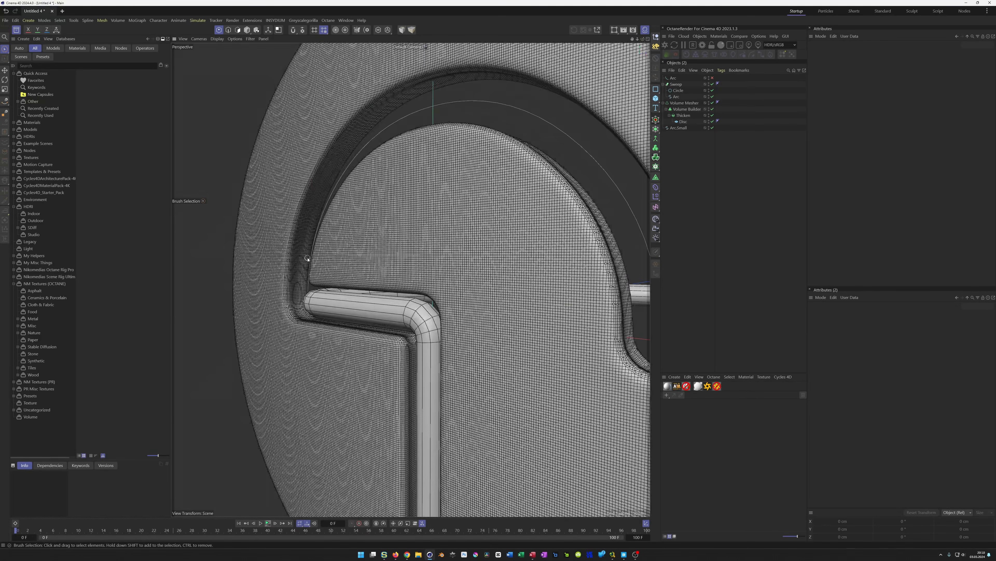
scroll(410, 317, down, 6)
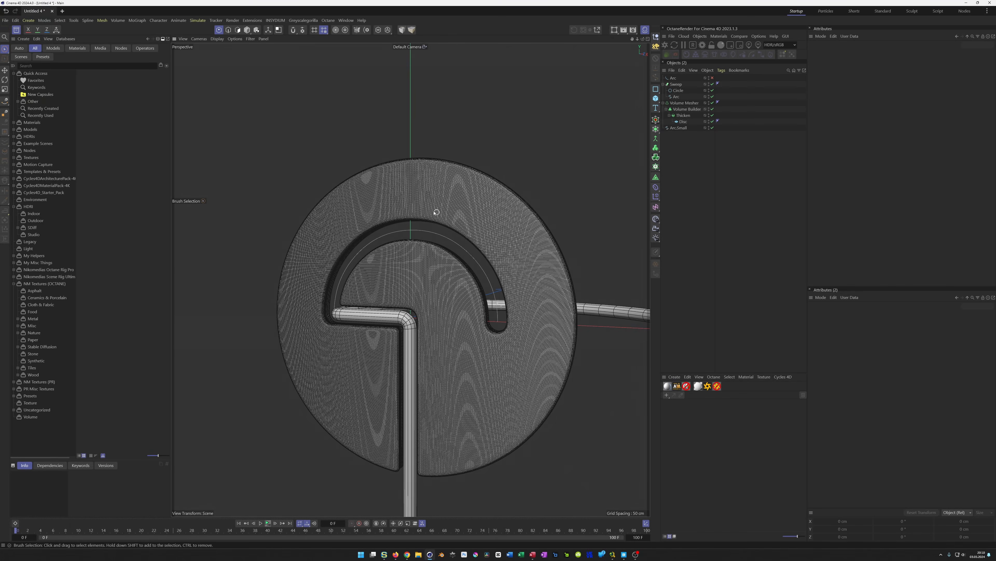
alt+drag(394, 207, 424, 204)
alt+drag(413, 242, 410, 240)
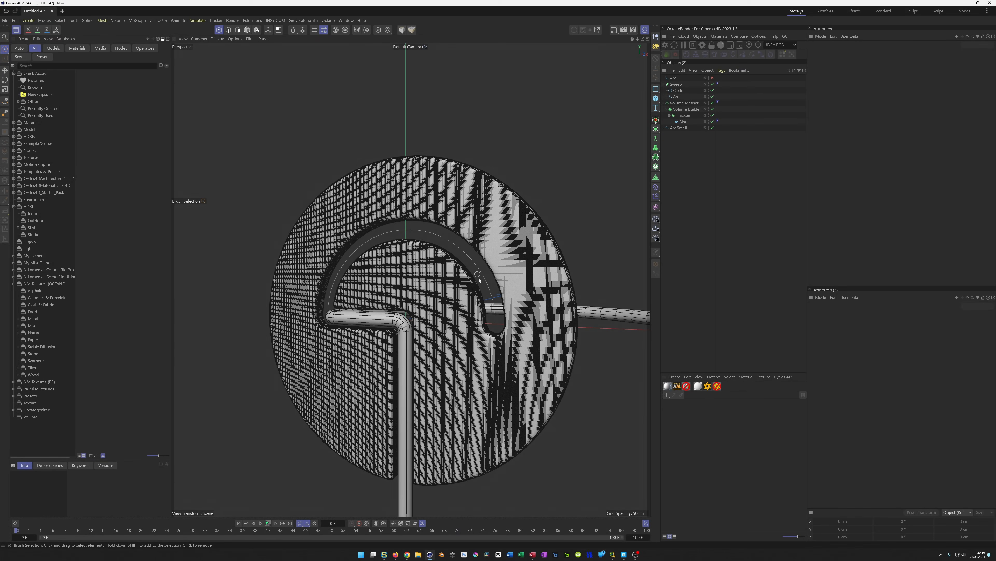
Wrap the volume mesher in a Remesh generator and set its mesh density to 5%
click(683, 103)
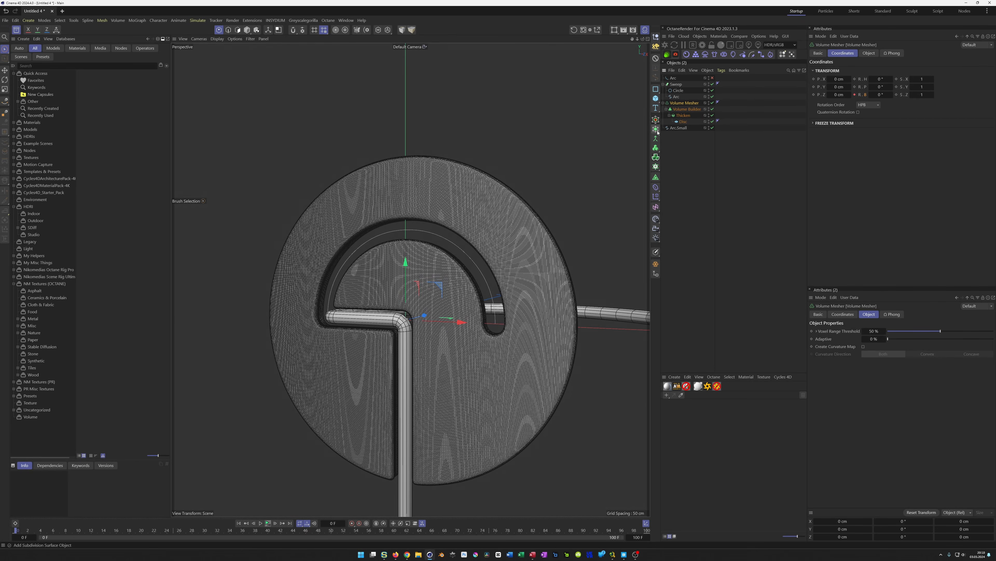
alt+click(656, 178)
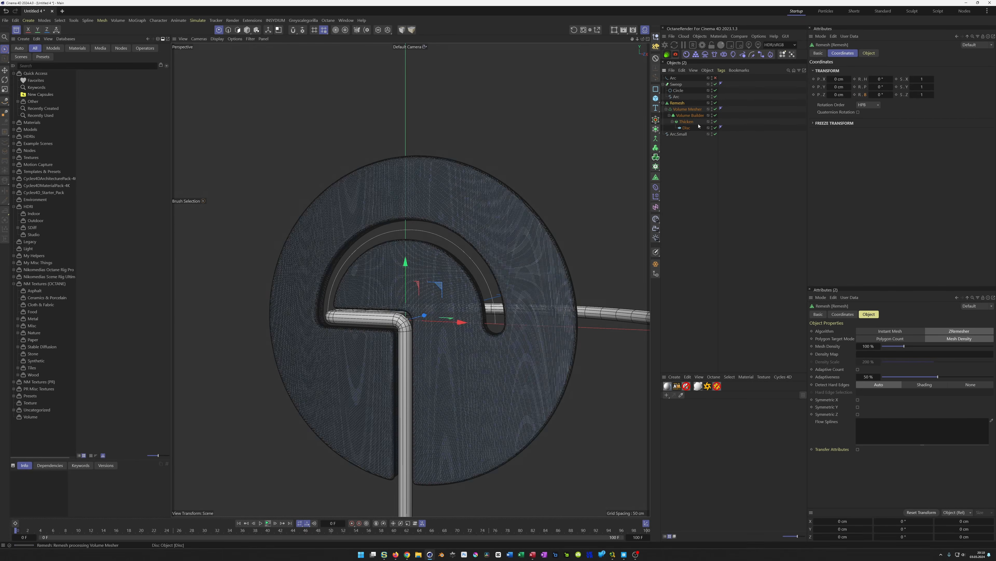
click(869, 54)
click(869, 85)
text(5)
key(Return)
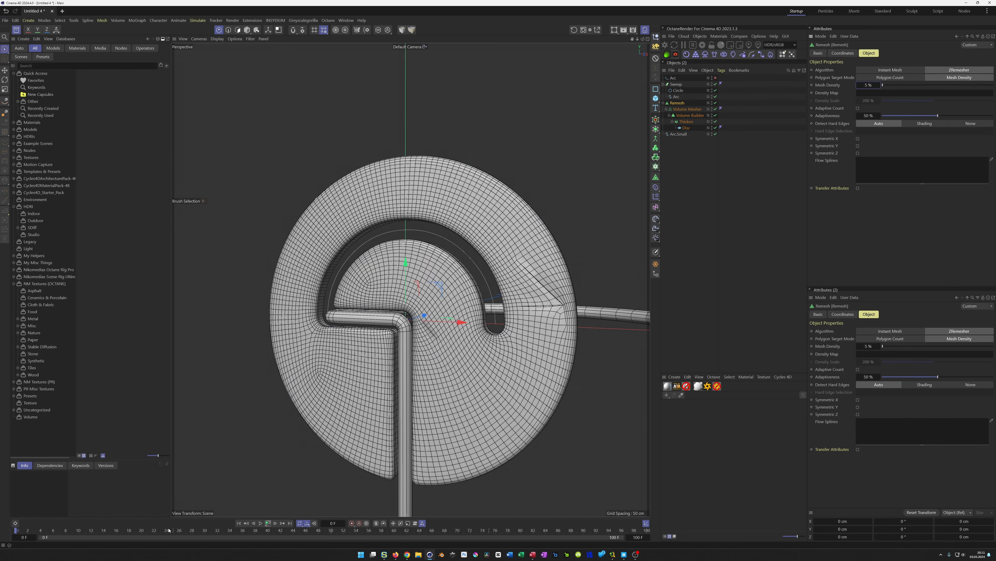
Set the remesh's hard edge detection to Shading
alt+right_drag(572, 298, 614, 285)
alt+drag(614, 285, 579, 297)
alt+right_drag(554, 300, 531, 305)
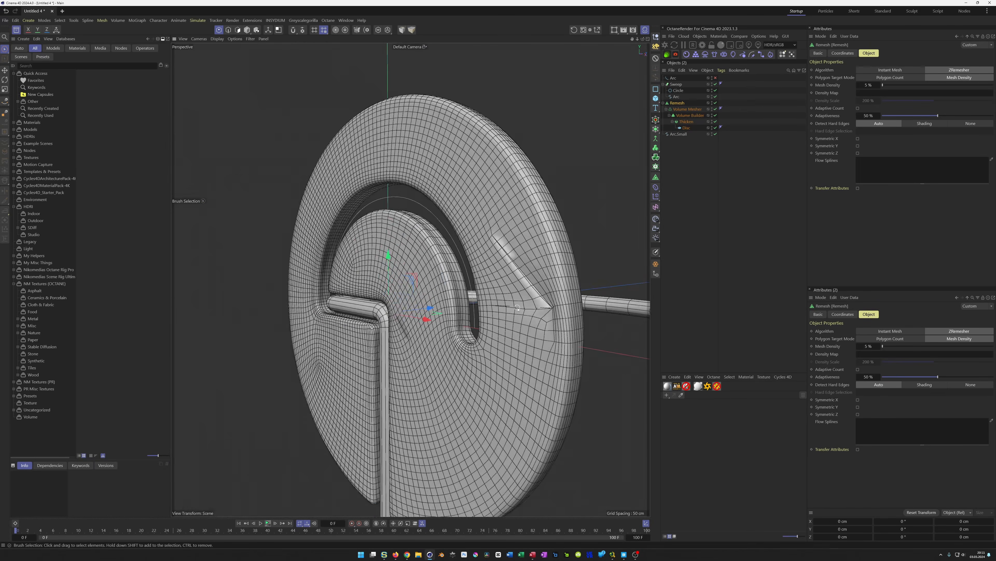
alt+drag(516, 307, 509, 309)
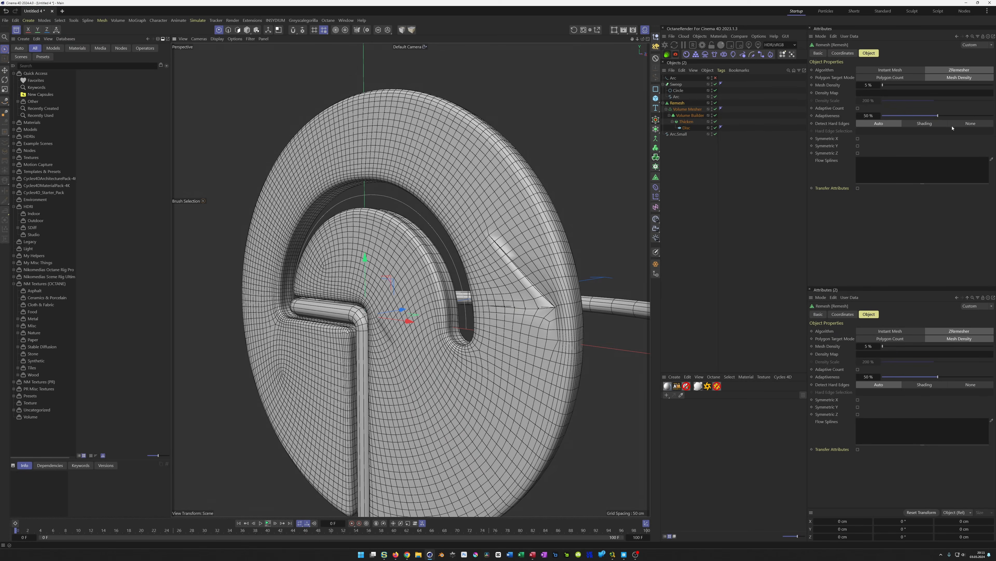
click(927, 124)
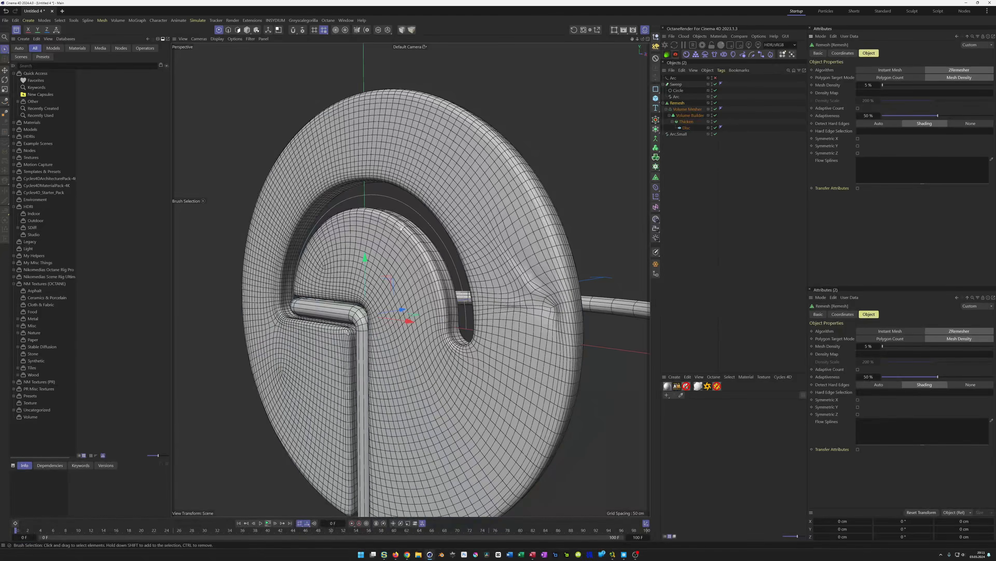
Set the remesh's hard edge detection to Auto and its mesh density to 10%
click(890, 125)
alt+drag(465, 292, 425, 291)
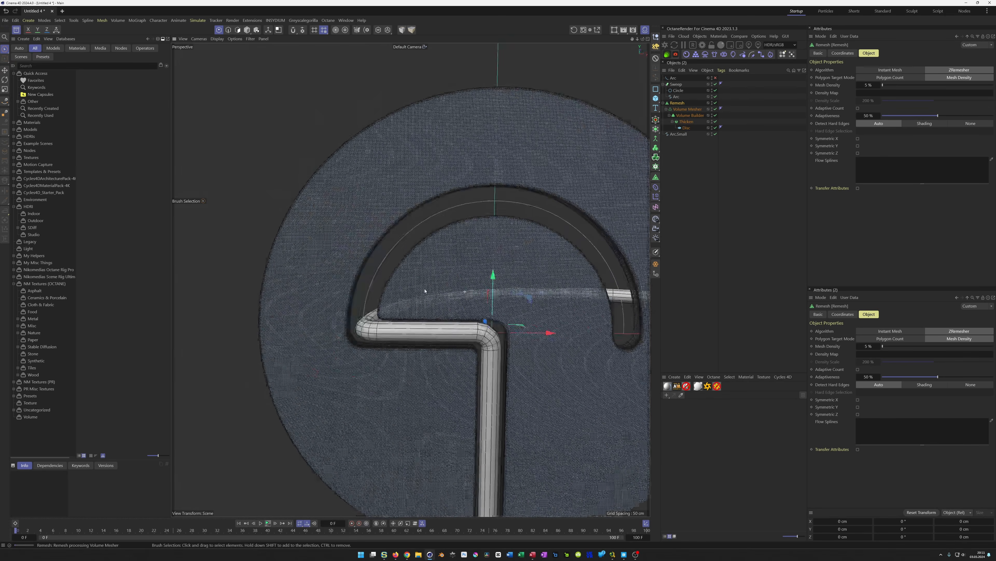
alt+middle_drag(415, 273, 347, 236)
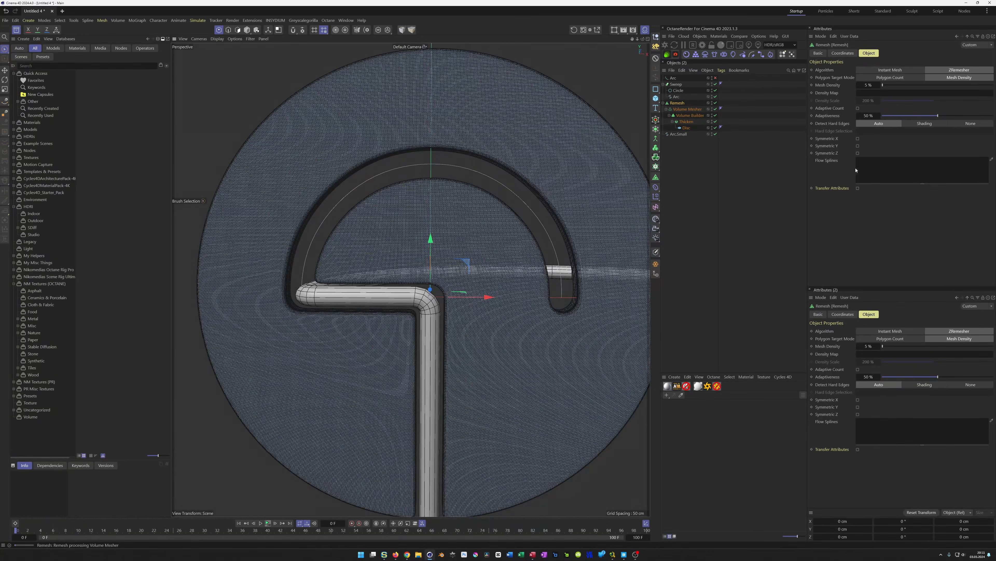
alt+middle_drag(578, 215, 518, 229)
alt+drag(544, 226, 578, 226)
double_click(866, 85)
text(10)
key(Return)
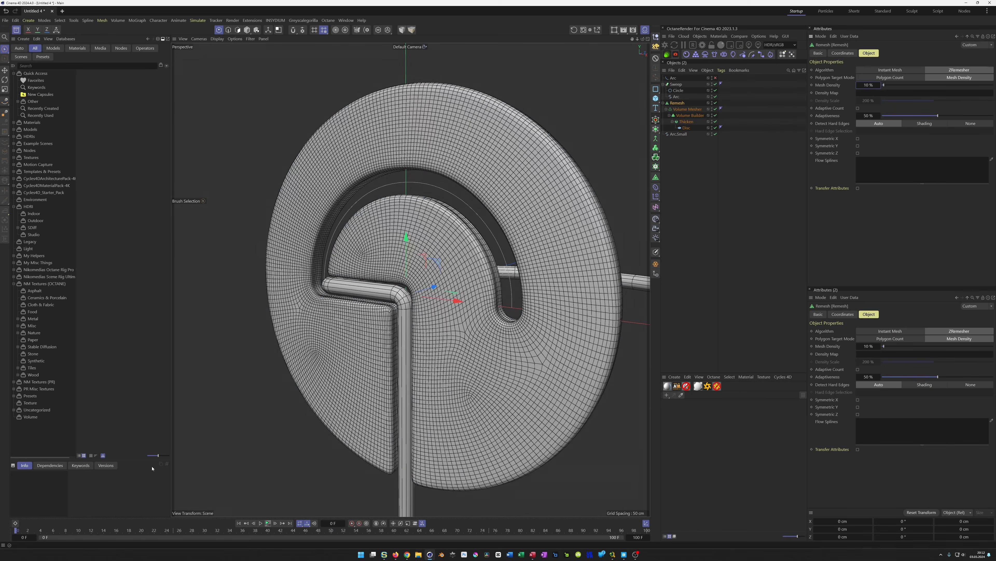
alt+drag(422, 347, 434, 331)
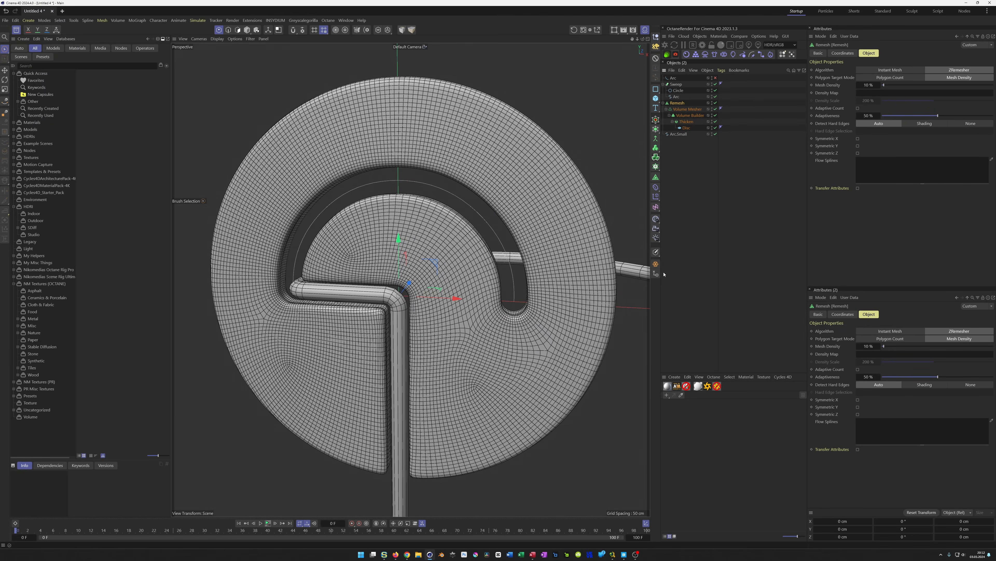
Convert the remesh result to a polygon object and copy the Volume Mesher's rotation banking animation track
click(656, 264)
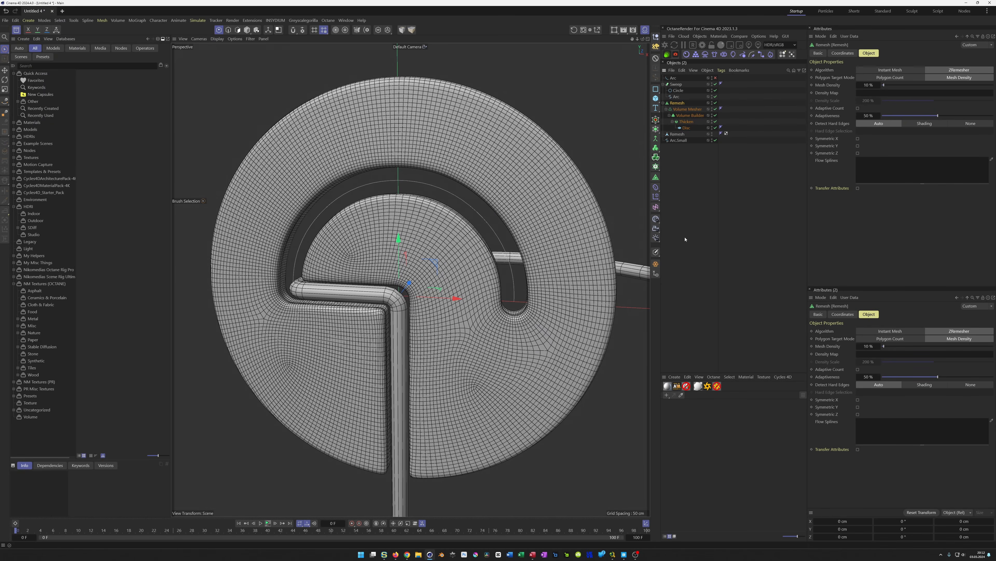
click(687, 109)
click(843, 53)
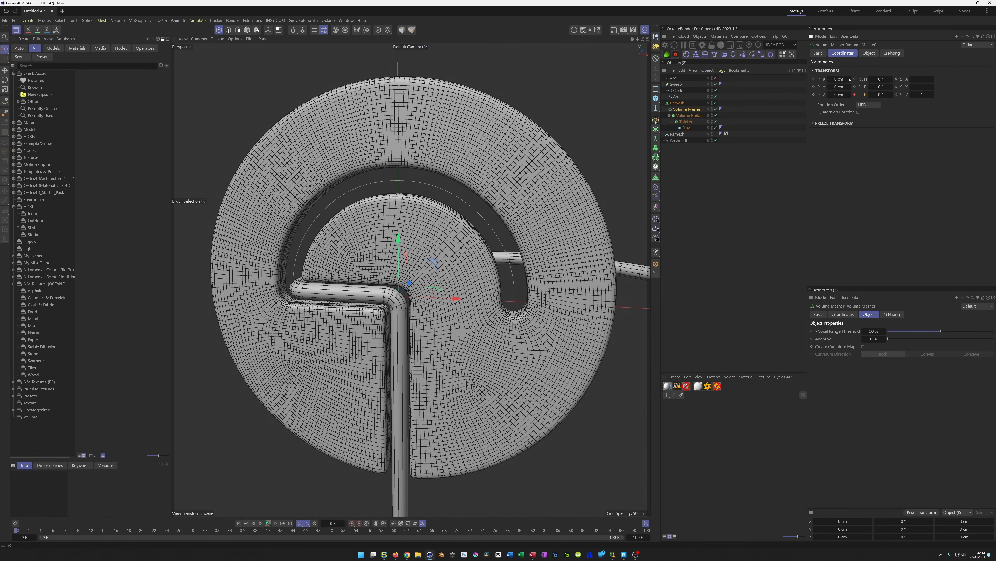
right_click(866, 96)
mouse_move(895, 111)
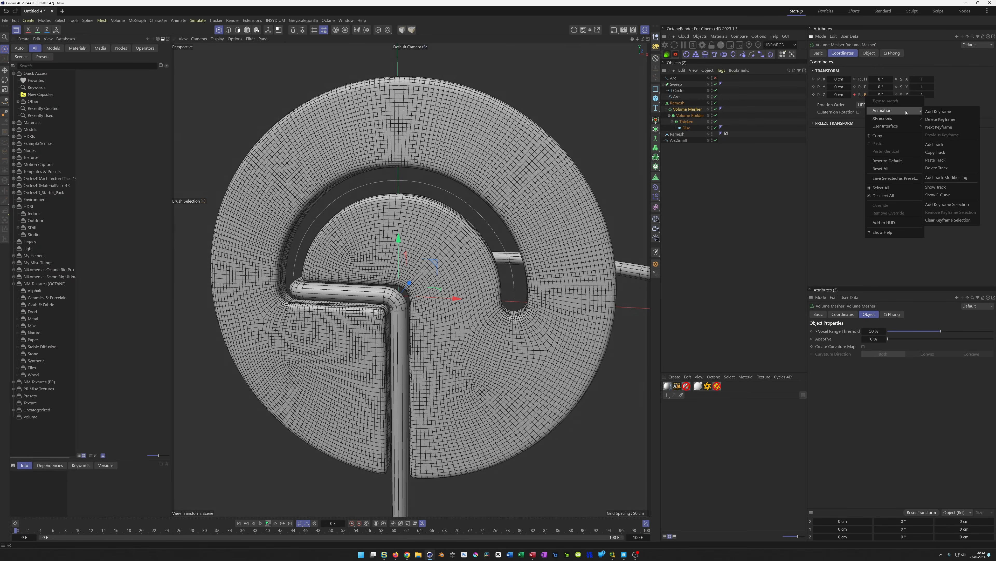
click(940, 152)
Paste the copied rotation track onto the new polygon object
click(678, 134)
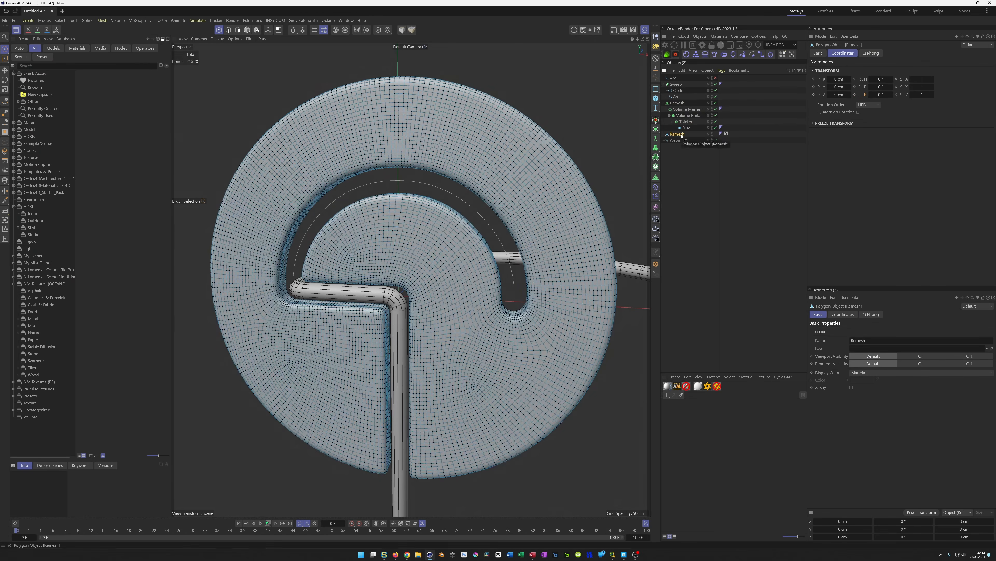
right_click(867, 97)
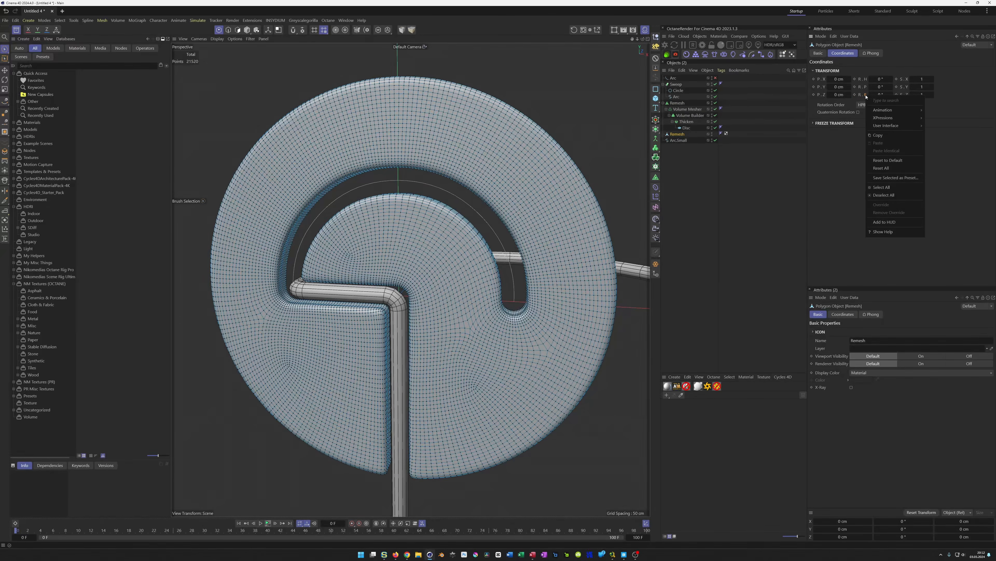
mouse_move(899, 110)
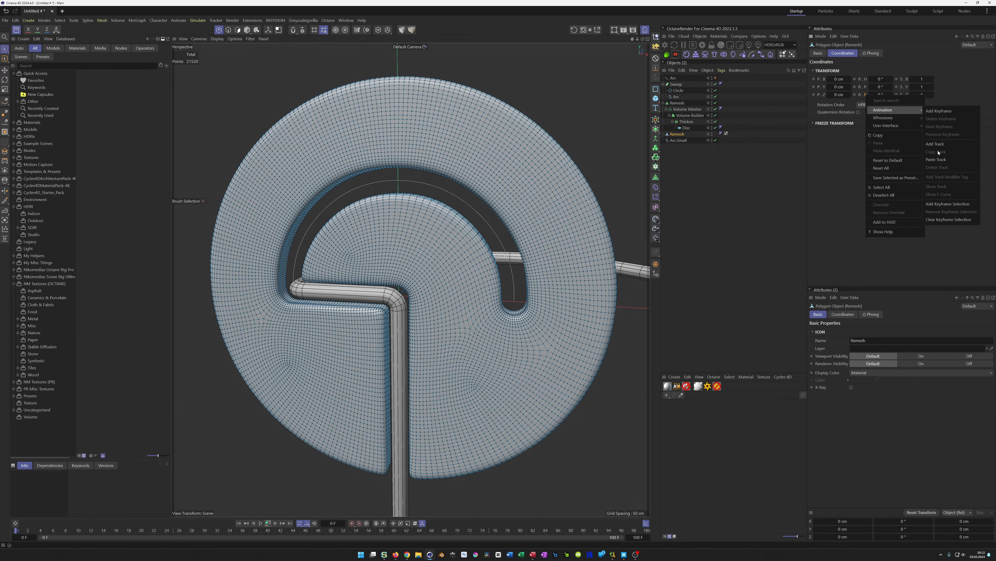
click(938, 160)
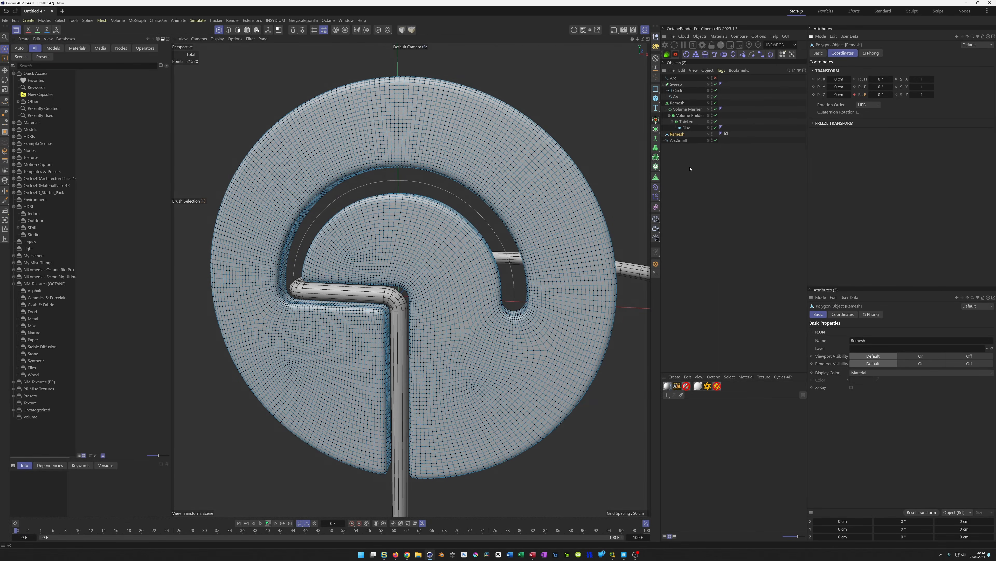
key(Return)
Hide the original remesh generator and collapse its hierarchy
scroll(444, 305, down, 5)
alt+middle_drag(445, 306, 407, 297)
alt+drag(400, 303, 411, 305)
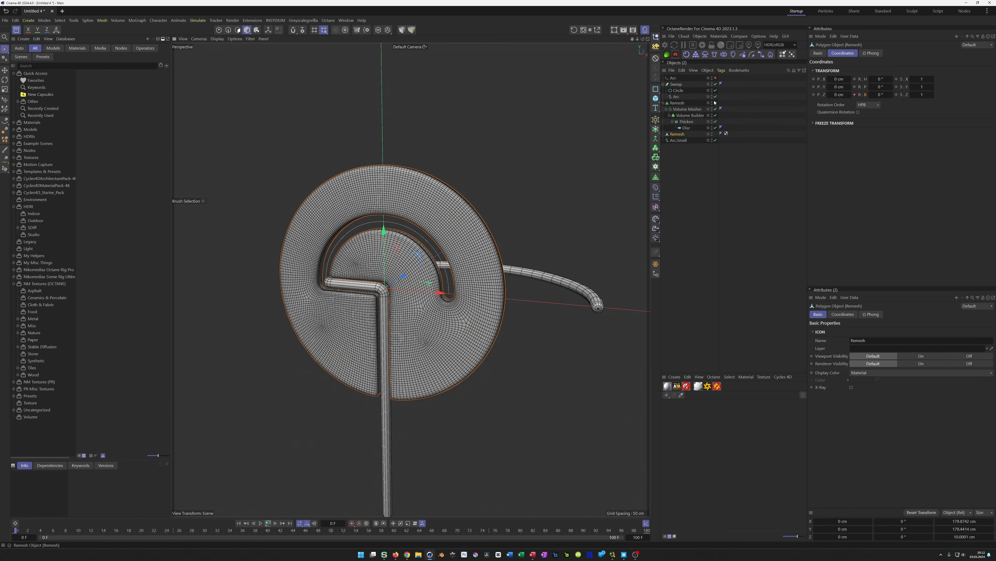
click(716, 121)
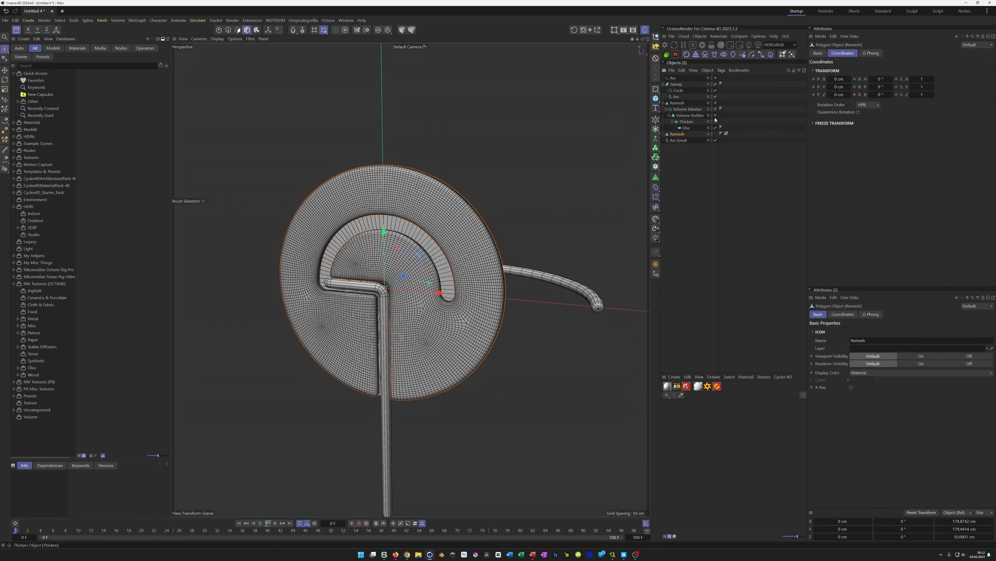
click(712, 103)
click(663, 102)
click(677, 102)
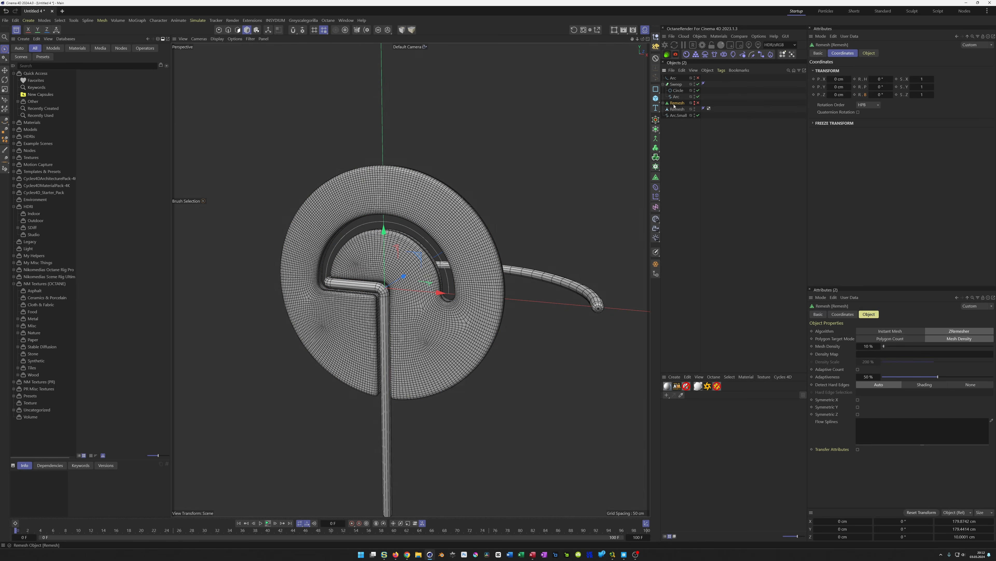
Create a null named BU and move the remesh generator into it
click(657, 38)
double_click(676, 79)
text(BU)
key(Return)
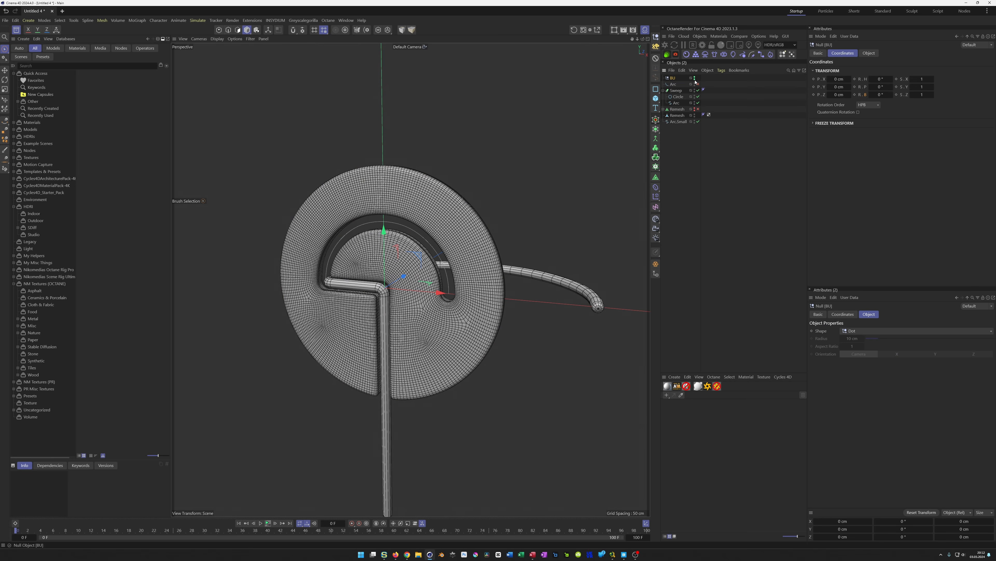
drag(673, 111, 672, 79)
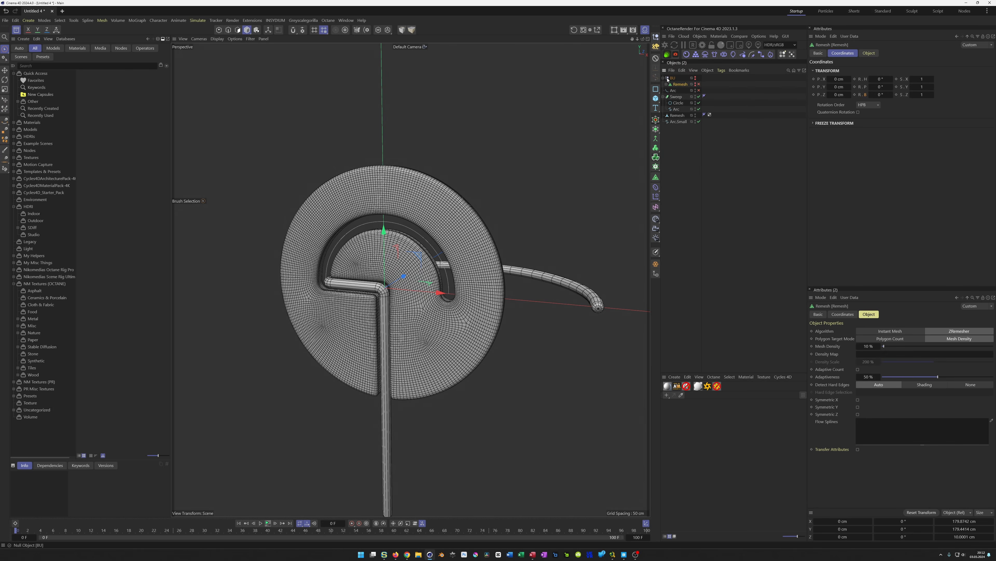
Rename the remesh generator to Remesh.Disk
double_click(681, 85)
key(End)
text(.Disk)
key(Return)
key(Left)
Rename the baked polygon object to Disk
double_click(677, 110)
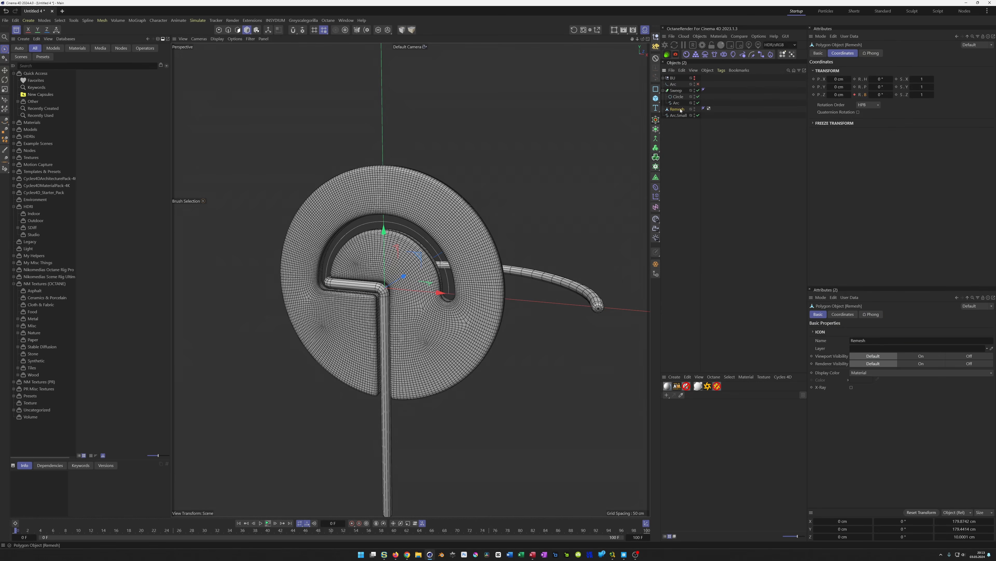
text(Disk)
key(Return)
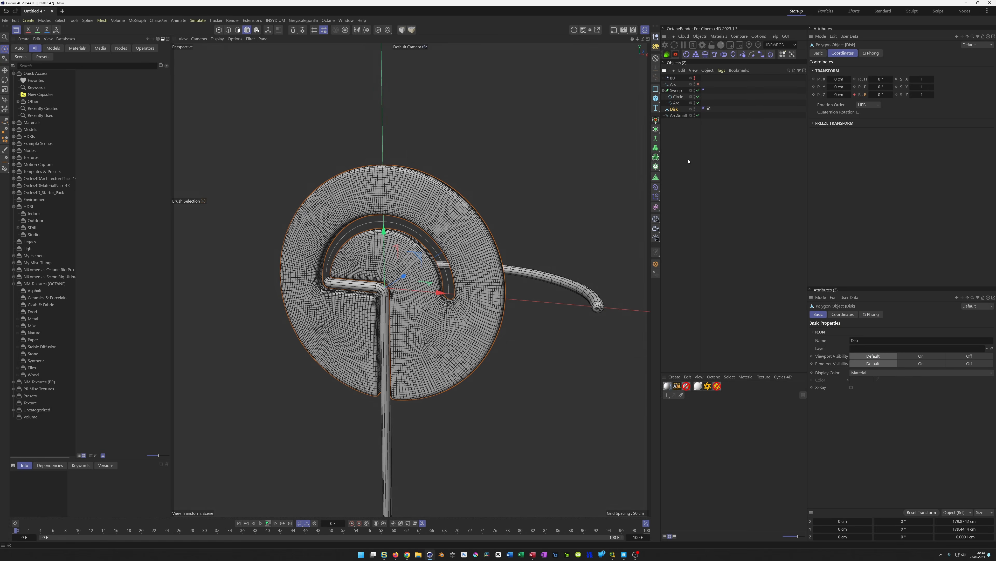
Play the animation and orbit around the disc to check the baked mesh
alt+drag(398, 313, 413, 322)
click(268, 523)
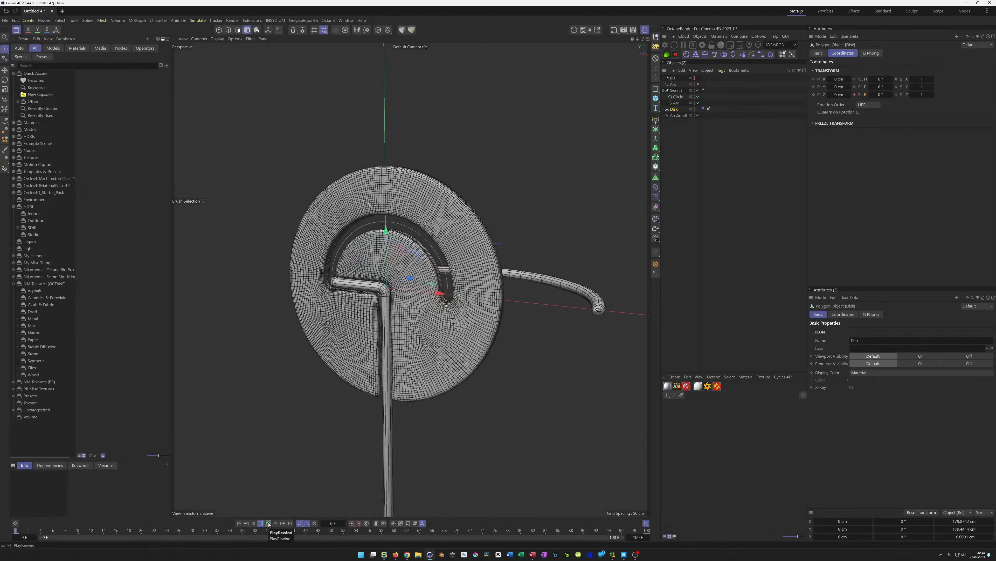
mouse_move(443, 336)
alt+mouse_down()
mouse_move(483, 339)
mouse_move(396, 365)
mouse_move(400, 373)
alt+mouse_up()
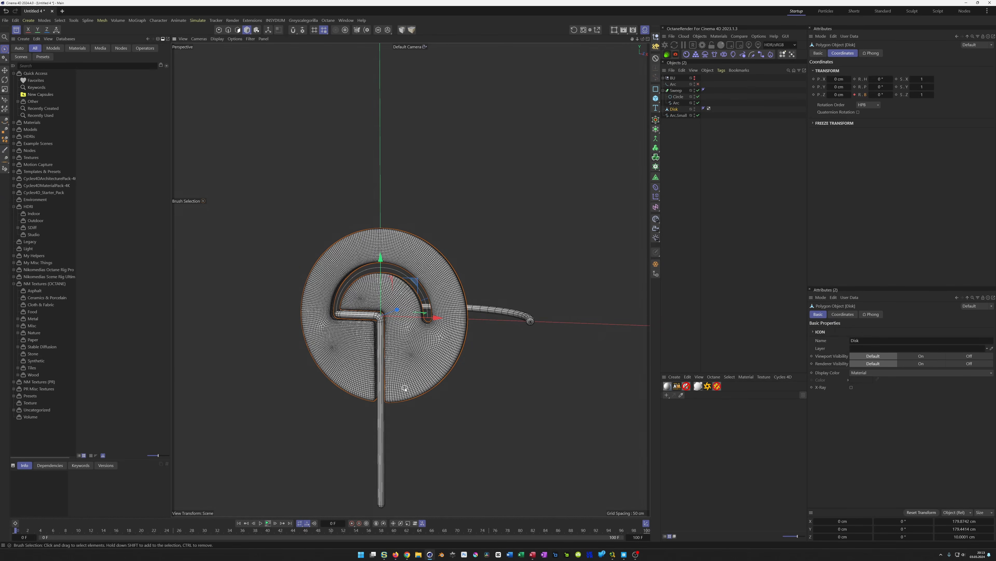
scroll(404, 387, up, 4)
alt+drag(461, 367, 467, 369)
alt+middle_drag(467, 369, 469, 341)
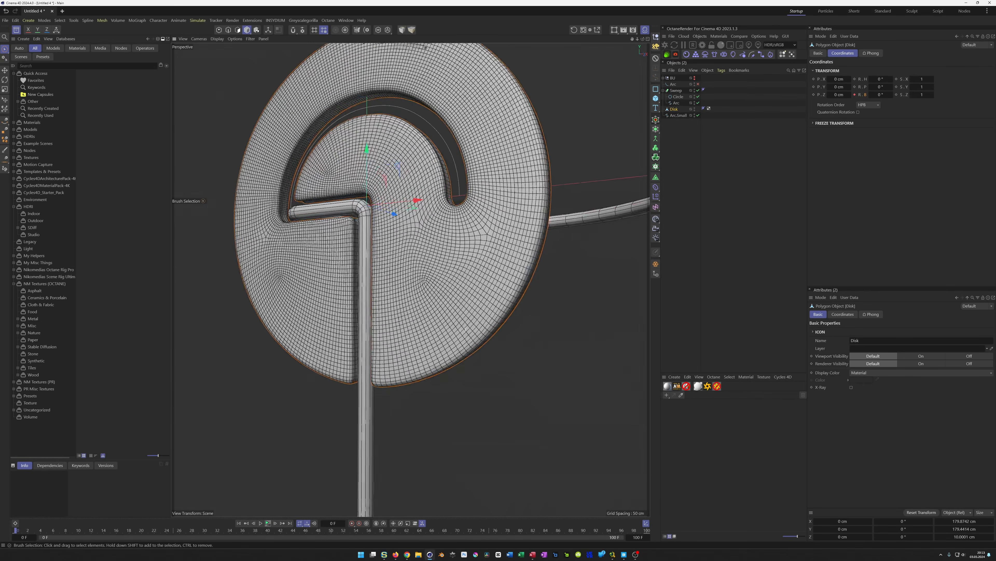
scroll(436, 337, down, 2)
alt+drag(437, 336, 441, 348)
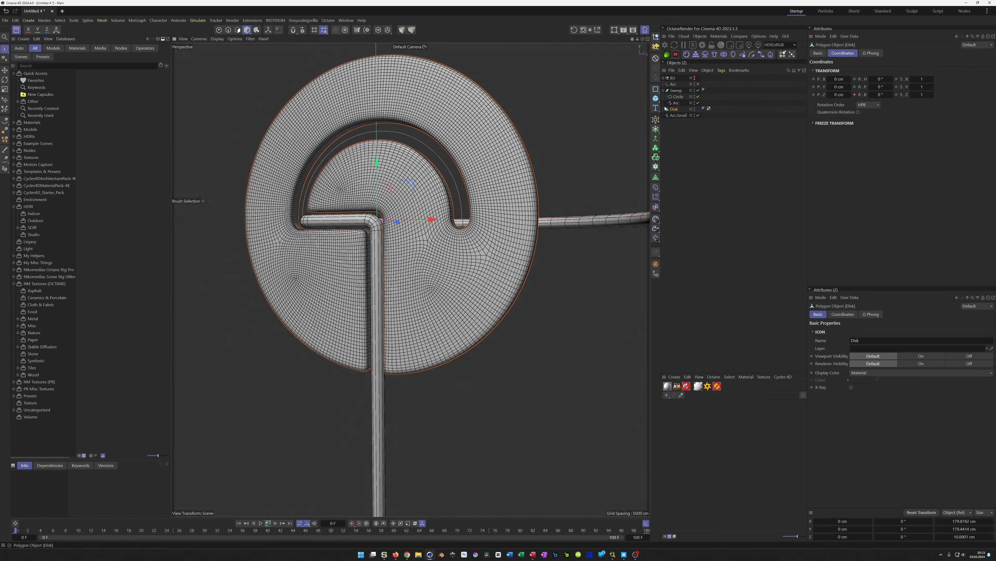
Add a cylinder and set its orientation to +Z
click(663, 78)
click(665, 85)
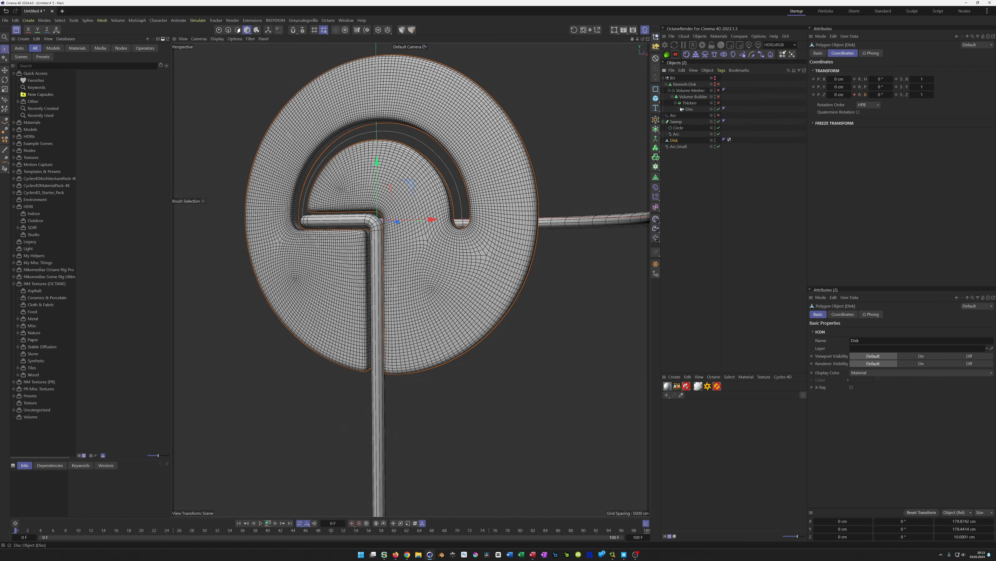
click(689, 109)
click(869, 53)
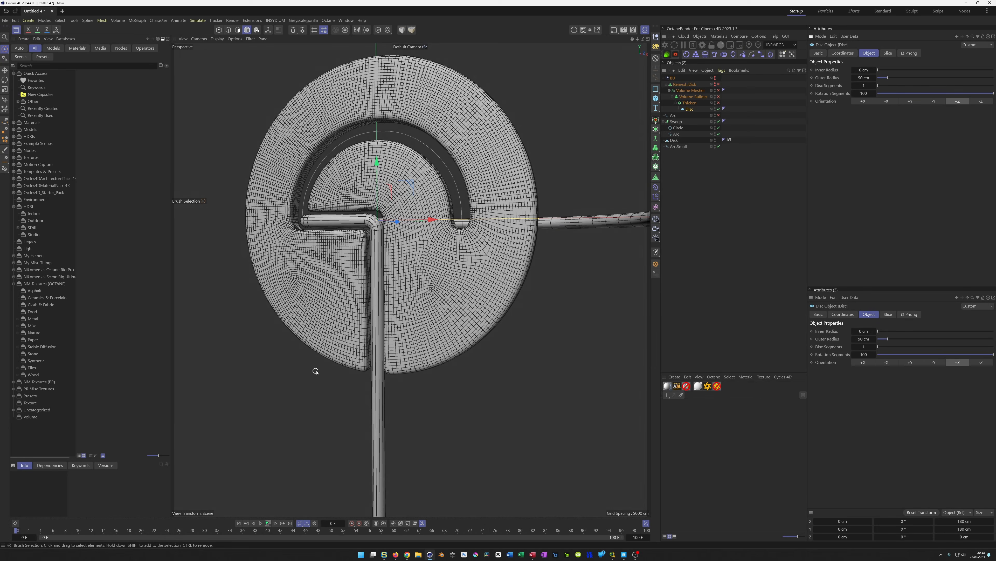
click(657, 99)
click(722, 106)
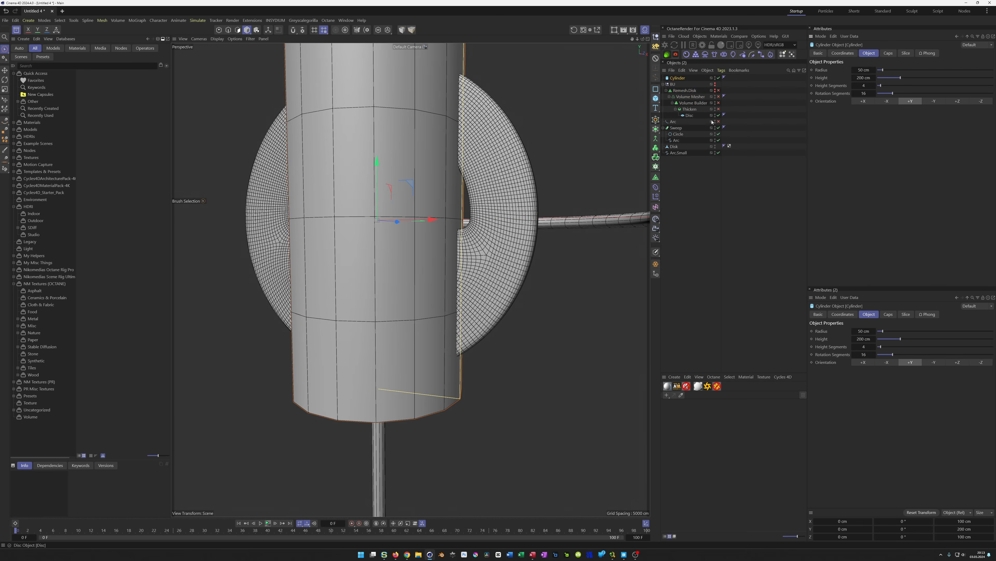
click(958, 362)
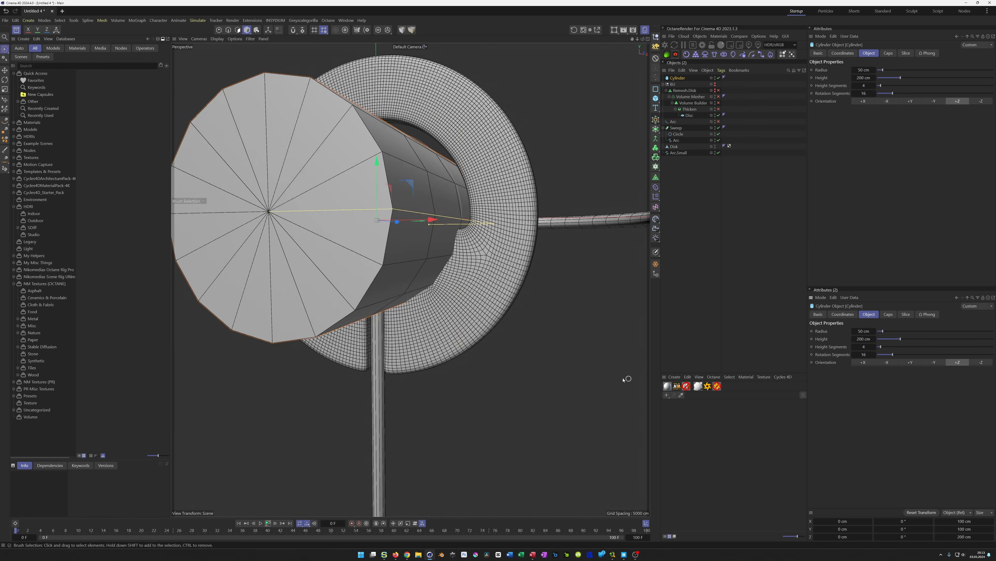
Set the cylinder's radius to 22.5 cm and move it below the disc's lower left side
middle_click(548, 363)
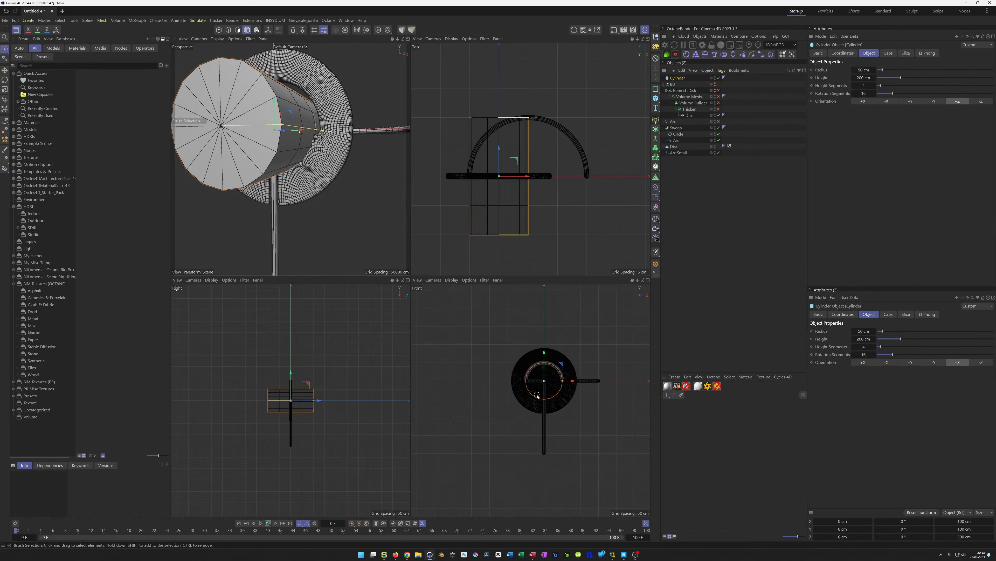
middle_click(509, 378)
scroll(443, 259, up, 4)
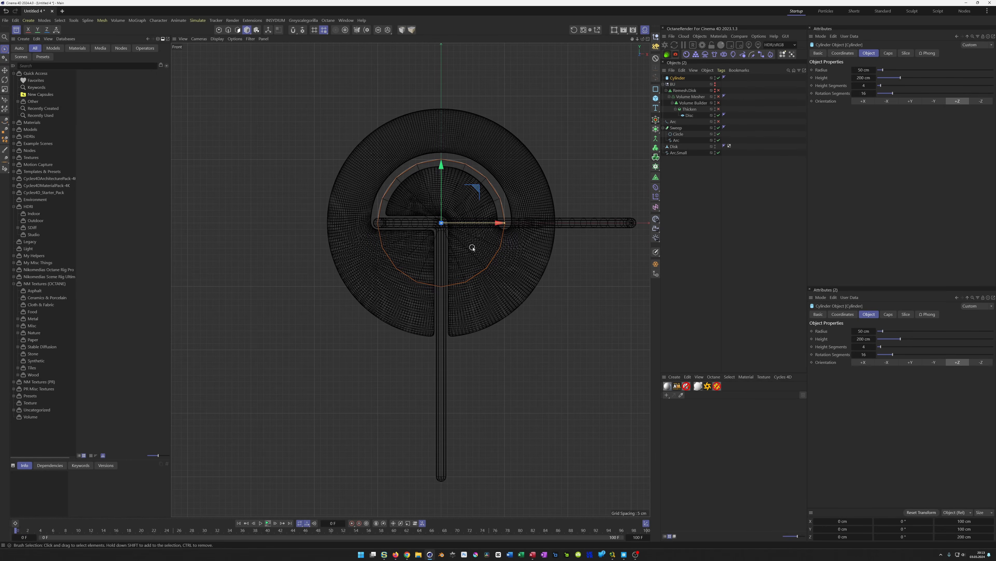
click(867, 70)
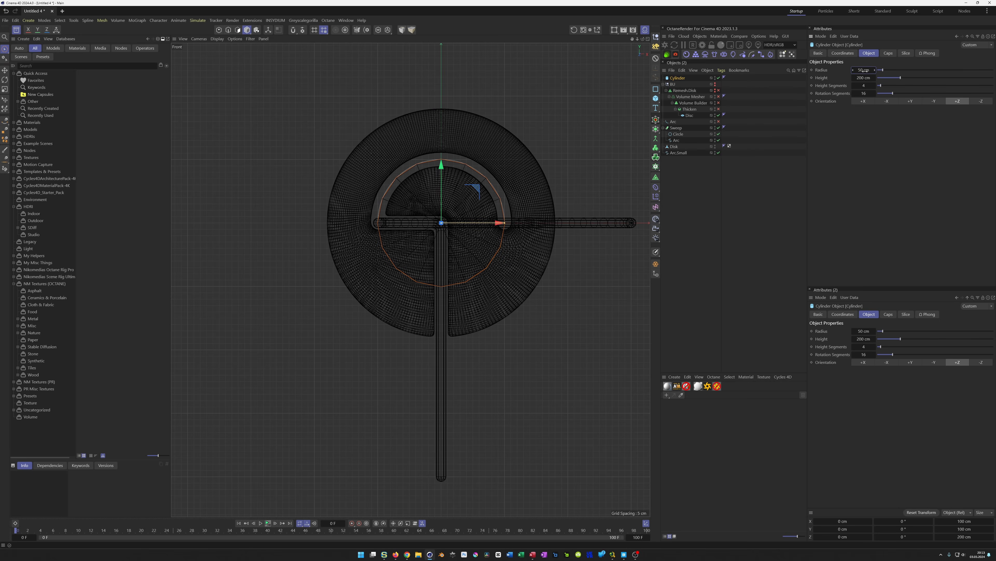
text(90/4)
key(Return)
drag(496, 225, 436, 231)
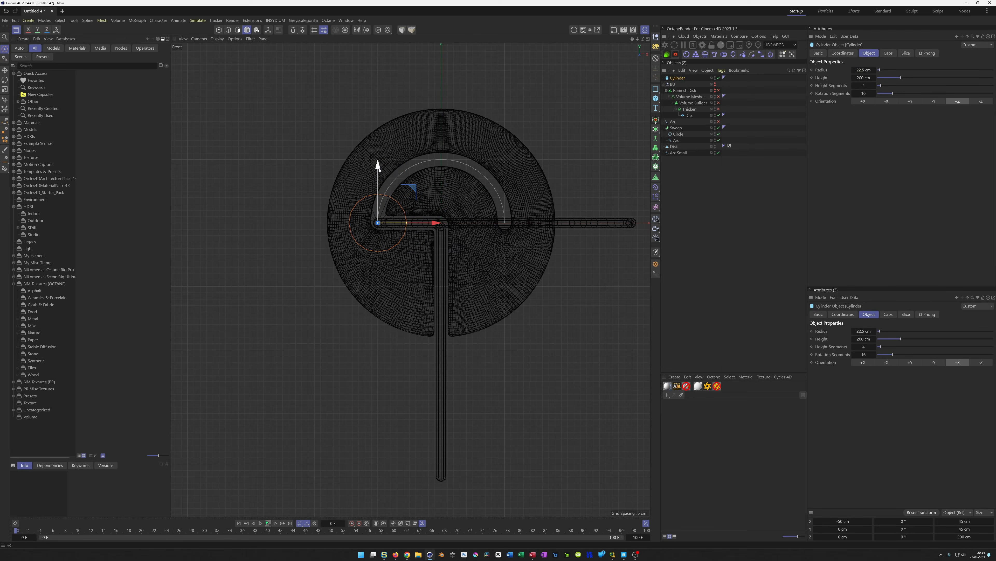
drag(378, 167, 394, 297)
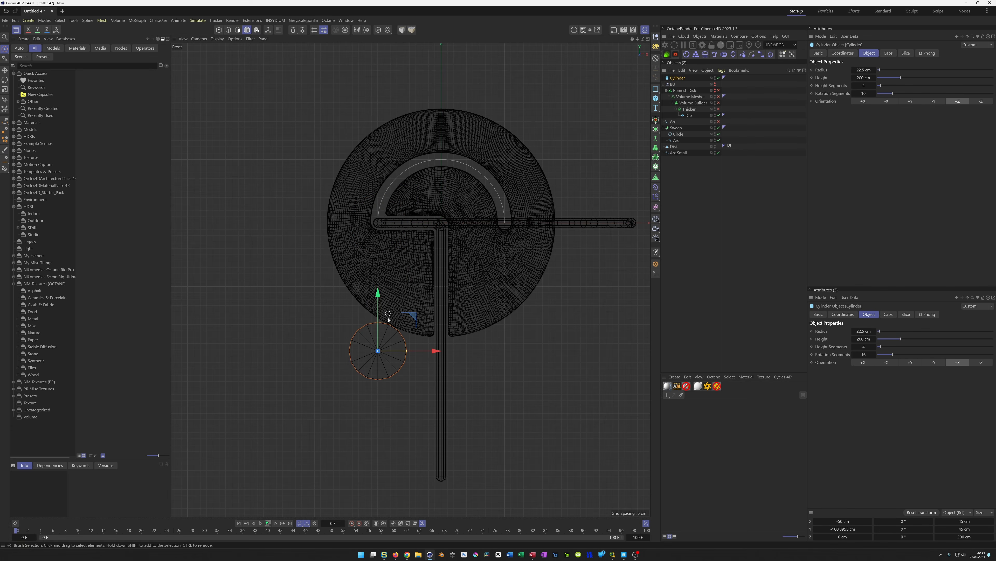
Set the cylinder's rotation segments to 64
scroll(392, 296, up, 8)
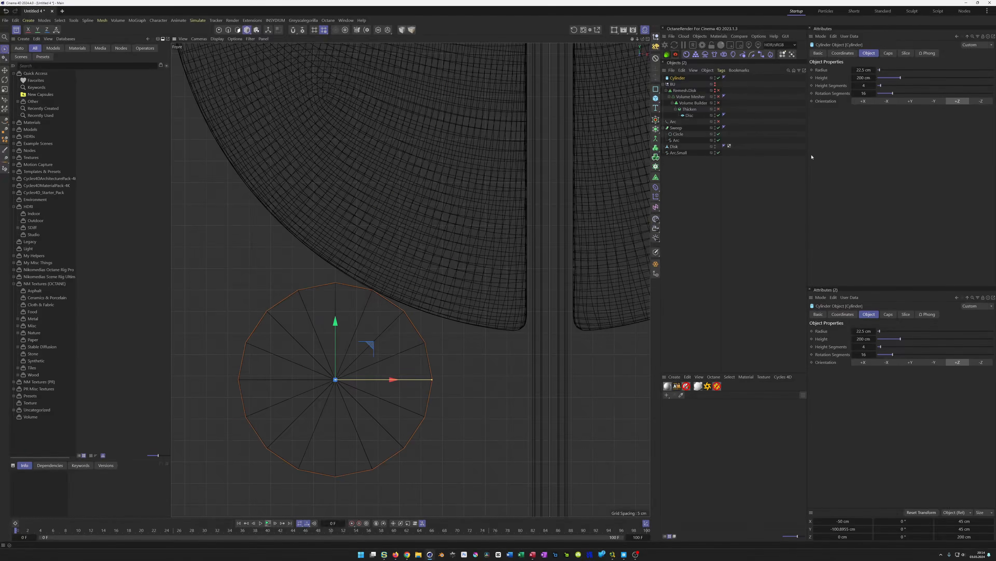
click(865, 93)
text(32)
key(Return)
text(64)
key(Return)
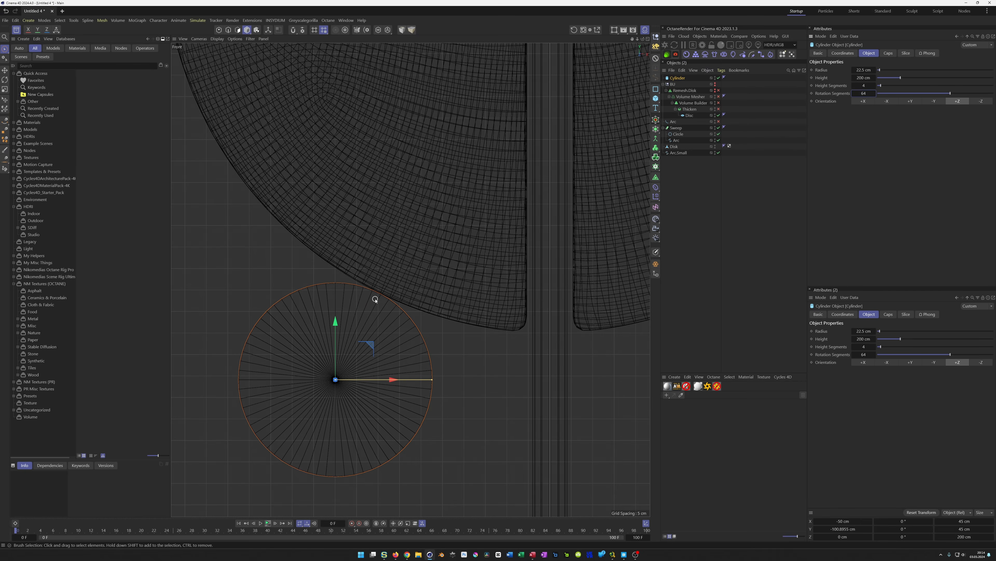
Set the cylinder's height to 10 cm
scroll(392, 295, up, 5)
drag(266, 456, 266, 452)
scroll(329, 418, down, 5)
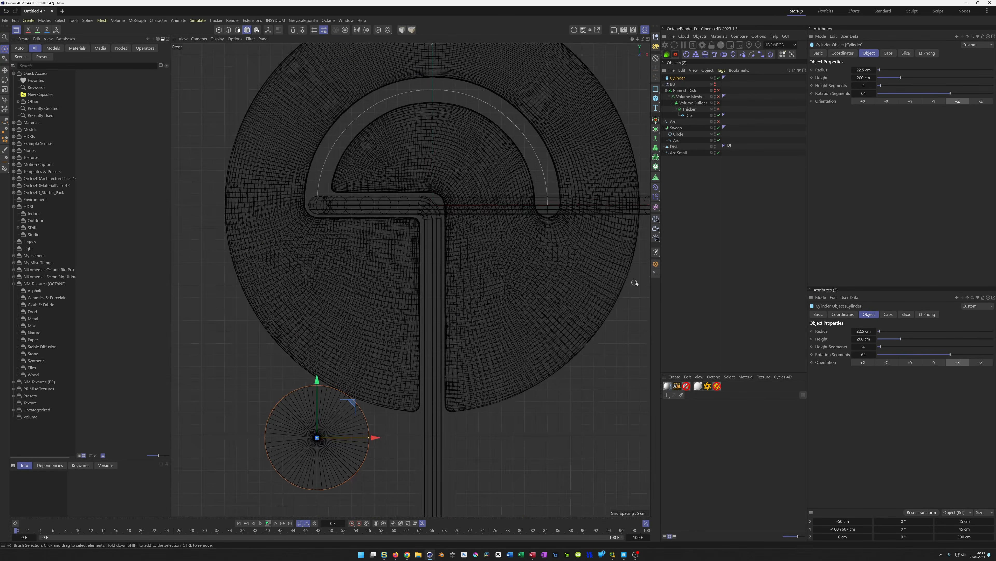
middle_click(452, 332)
middle_click(333, 386)
scroll(387, 350, up, 6)
drag(591, 308, 407, 333)
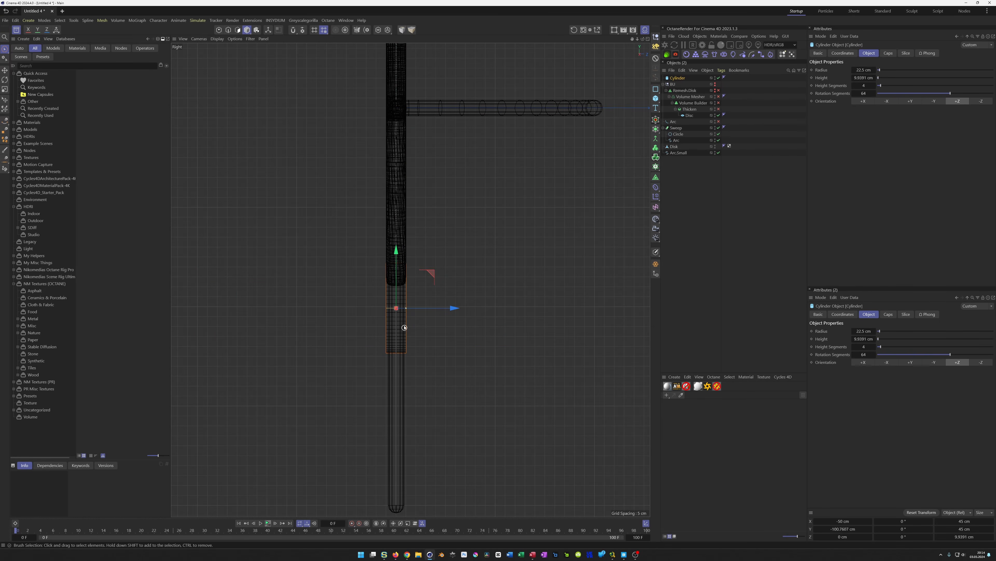
click(863, 78)
text(10)
key(Return)
middle_click(491, 317)
key(ctrl+shift+z)
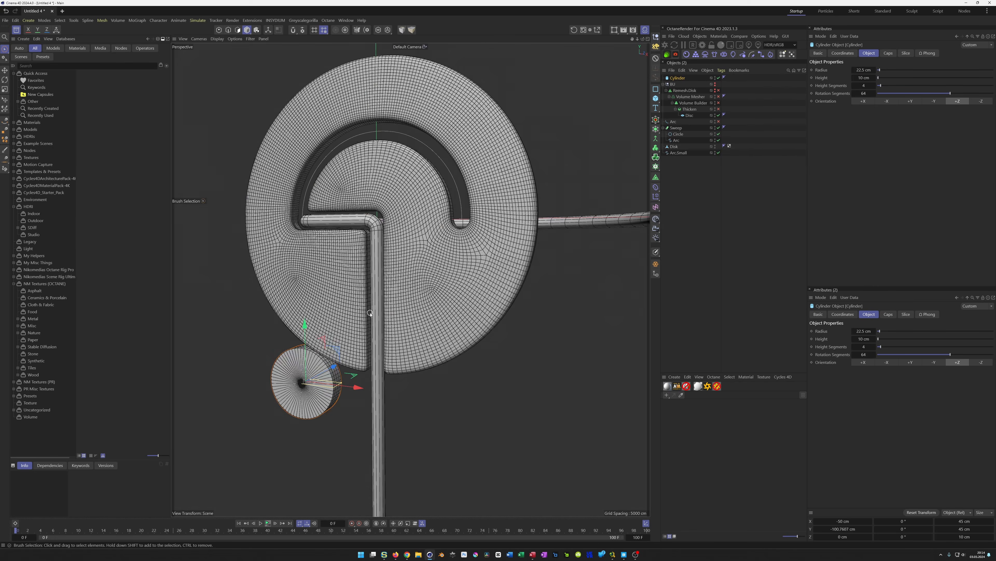
Create a new material and load a Checkerboard shader into its color texture
alt+drag(319, 322, 383, 370)
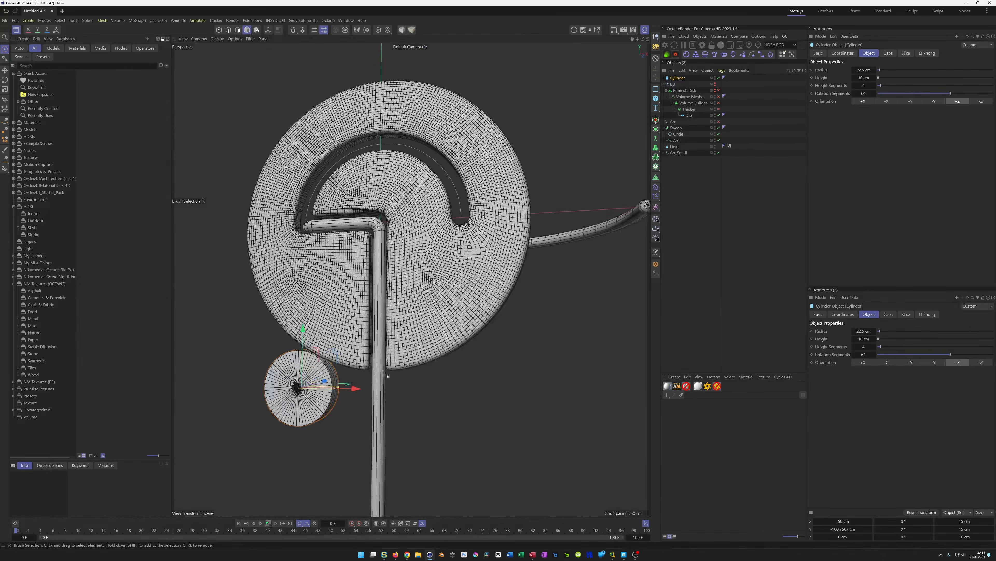
click(668, 388)
double_click(669, 408)
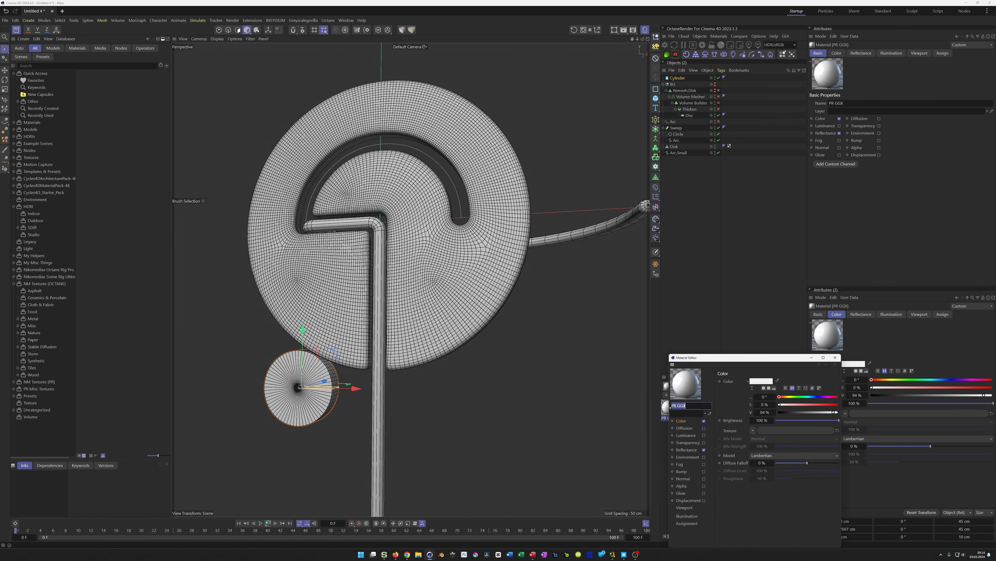
click(753, 431)
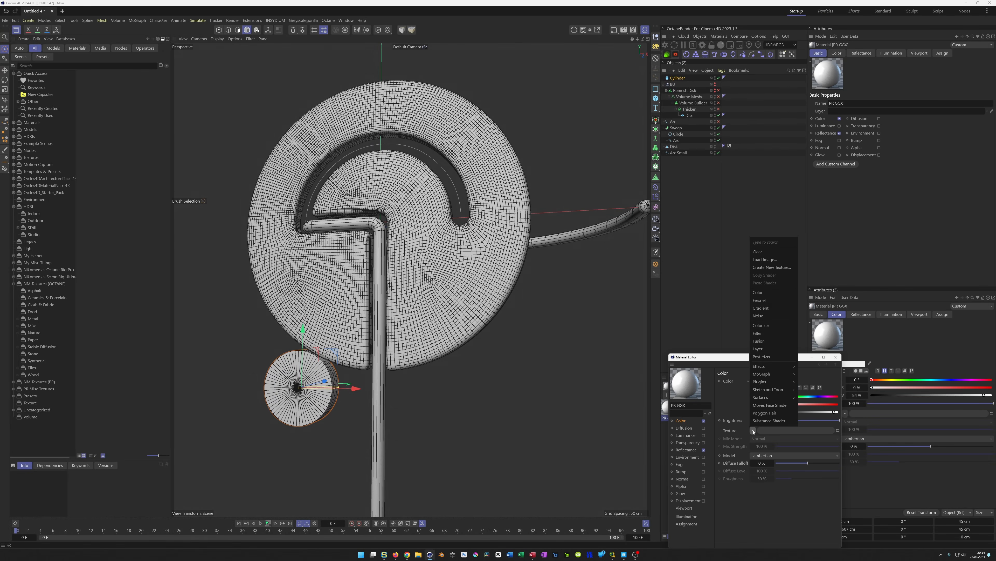
mouse_move(775, 398)
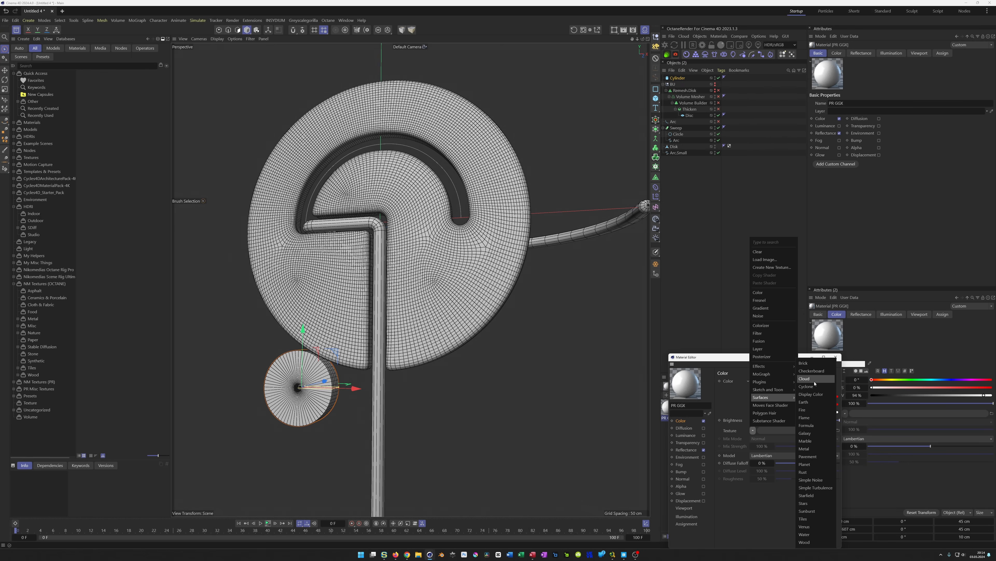
click(811, 371)
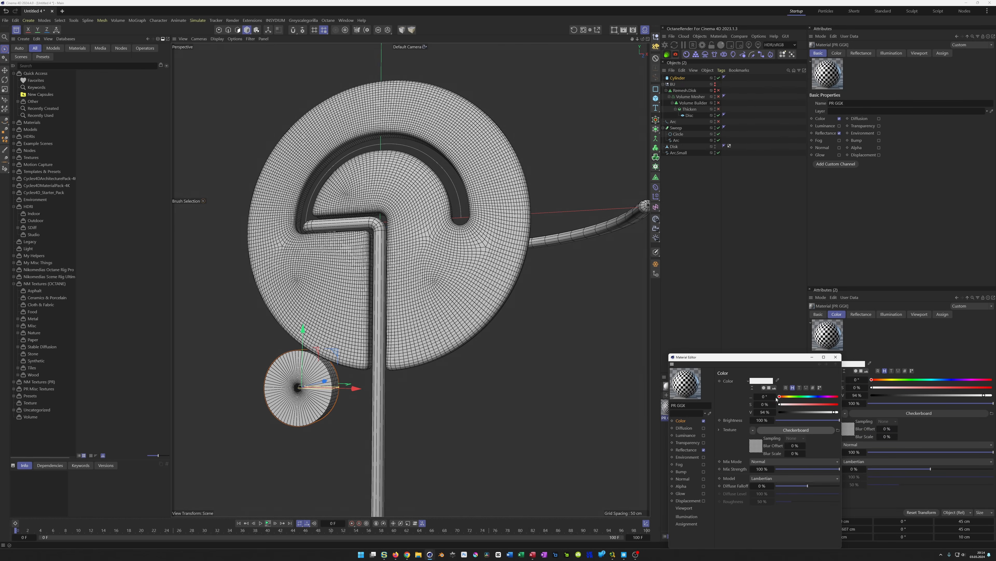
Set the checkerboard's U and V frequency to 2
click(757, 445)
click(767, 438)
text(2)
key(Tab)
text(2)
key(Return)
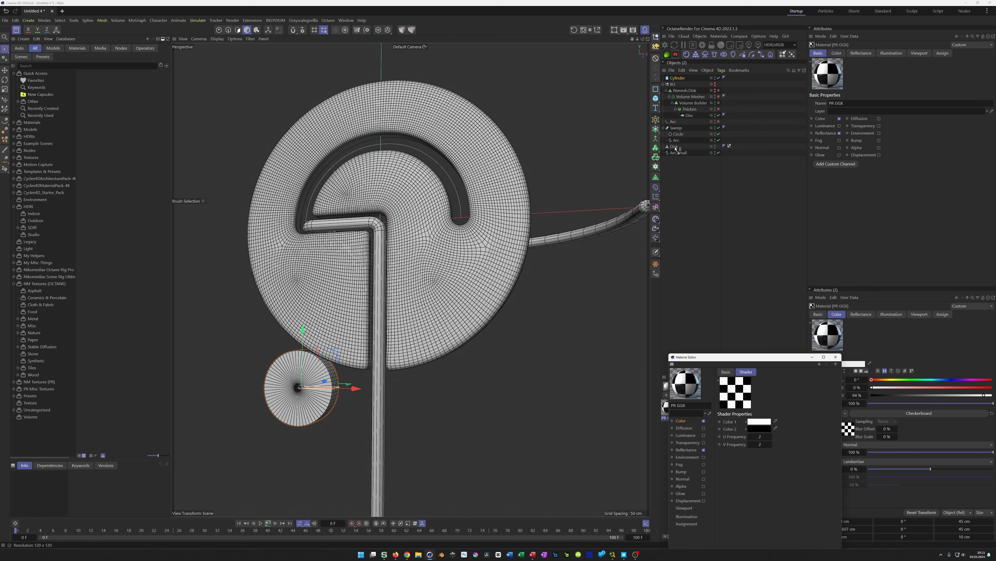
Apply the checkerboard material to the cylinder
drag(674, 148, 700, 184)
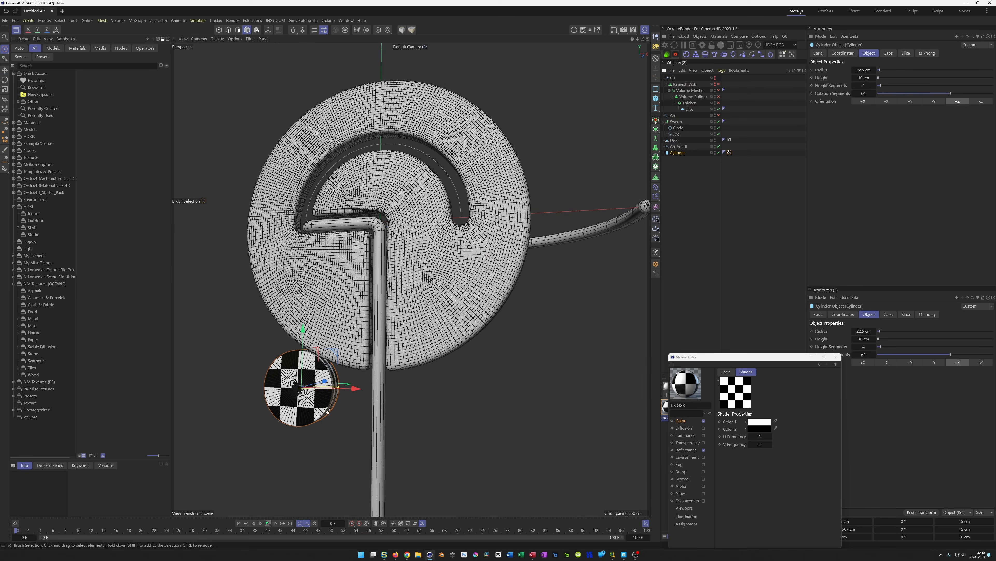
Animate the cylinder's bank rotation with keyframes, reaching -1440° by the end of the timeline
click(268, 523)
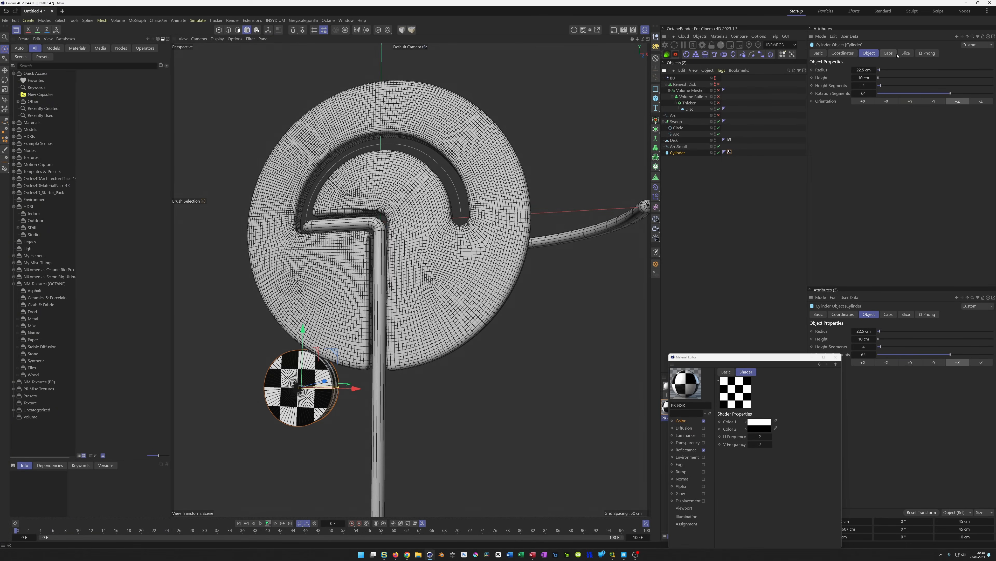
click(843, 53)
drag(881, 94, 865, 95)
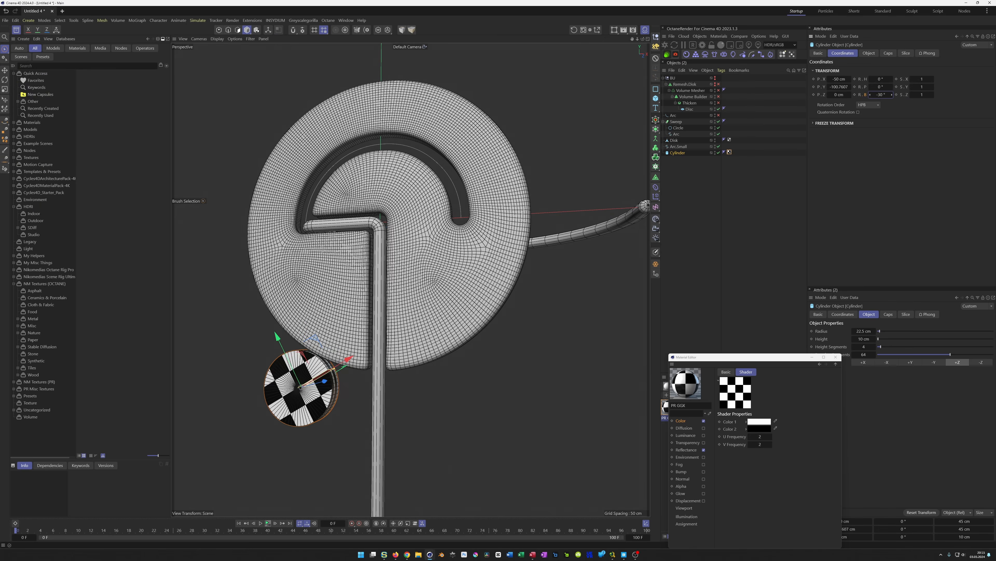
click(893, 97)
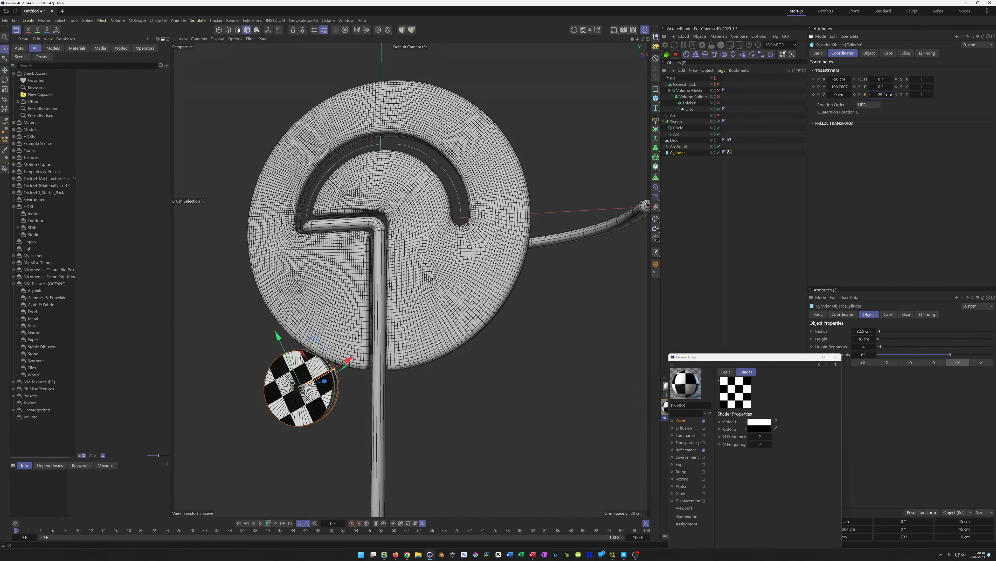
right_click(893, 95)
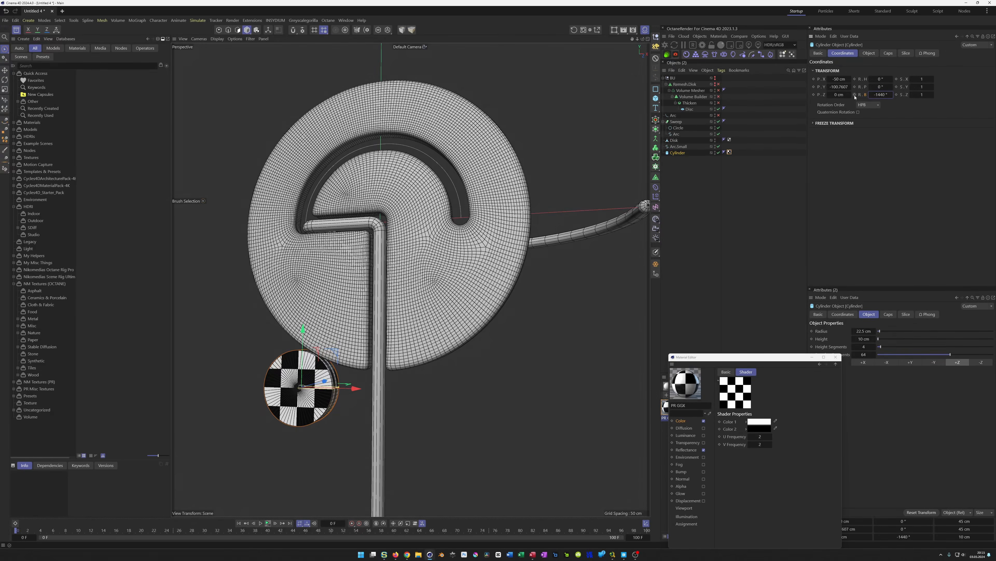
click(882, 95)
key(Return)
Play back the animation to check the cylinder's spin
click(289, 523)
click(239, 522)
click(268, 523)
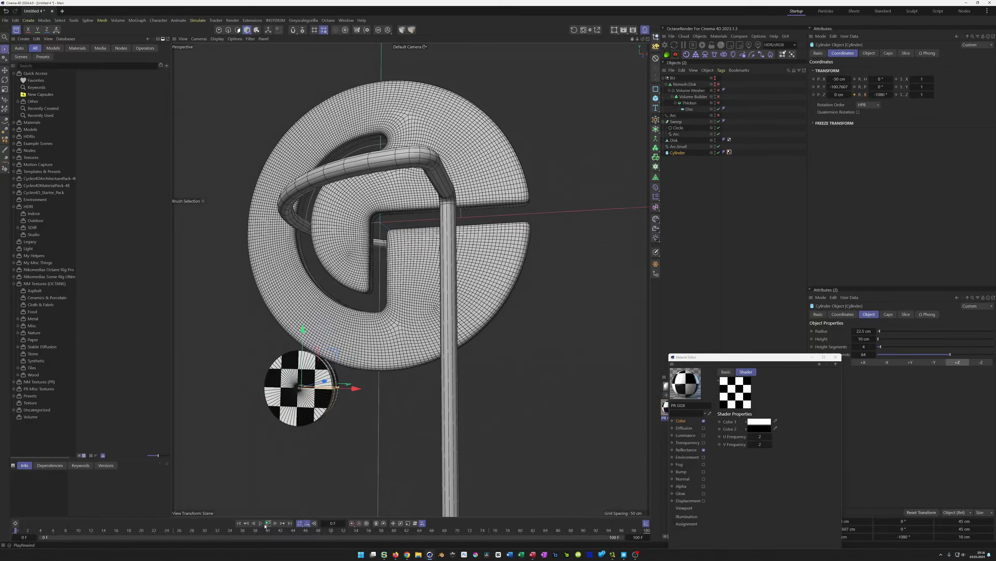
click(265, 525)
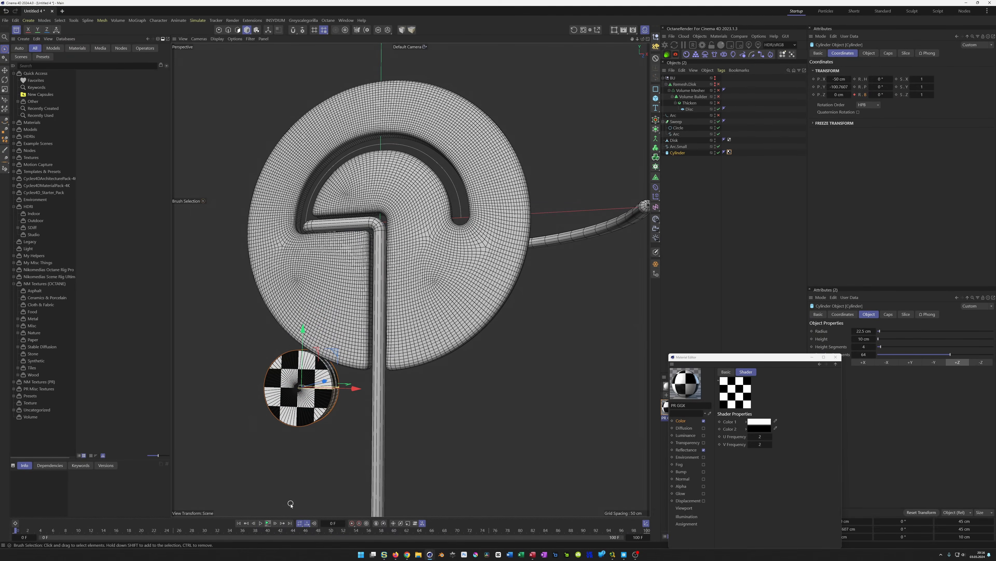
click(268, 523)
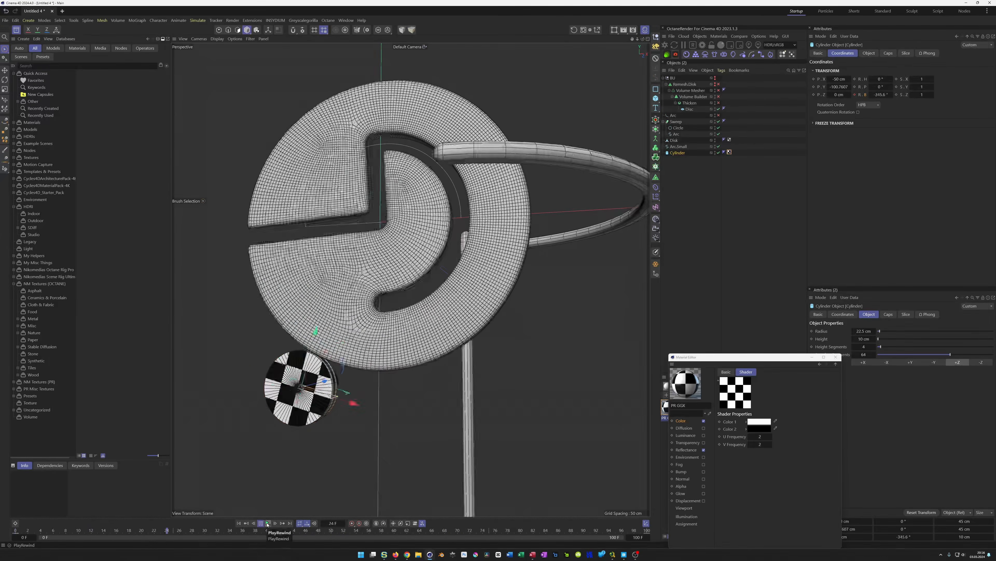
click(267, 524)
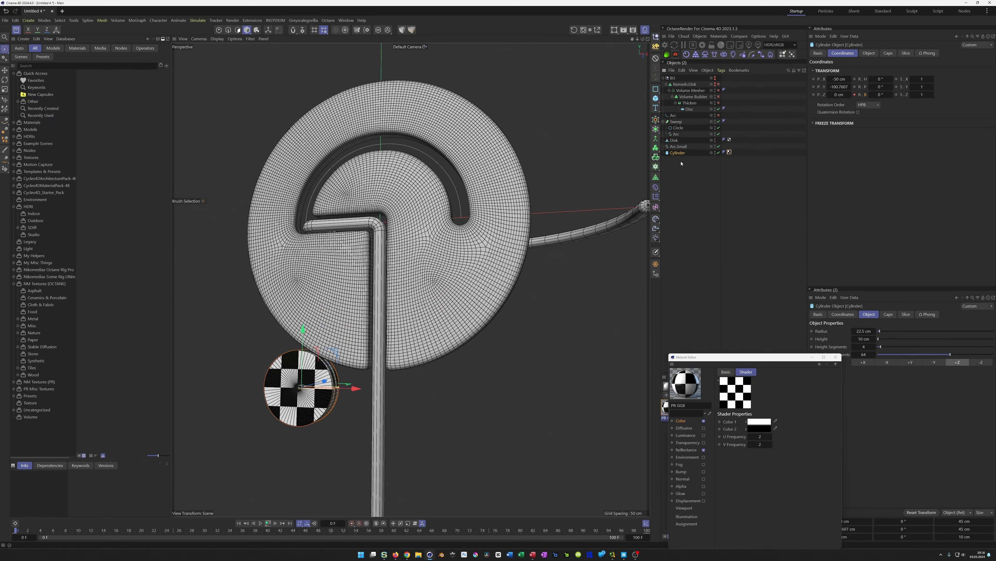
Create an instance of the cylinder and set its X position to 50 cm
click(658, 130)
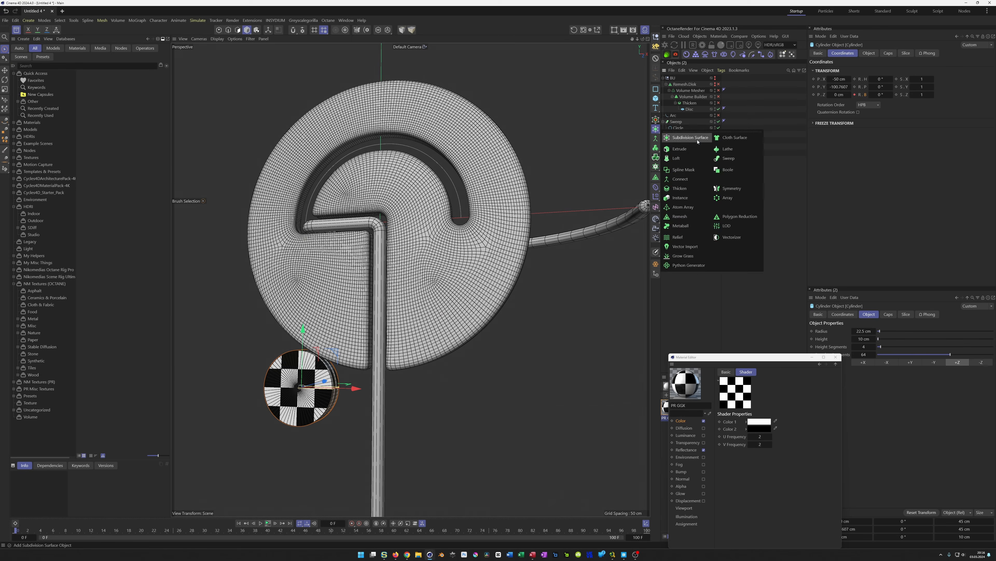
click(699, 199)
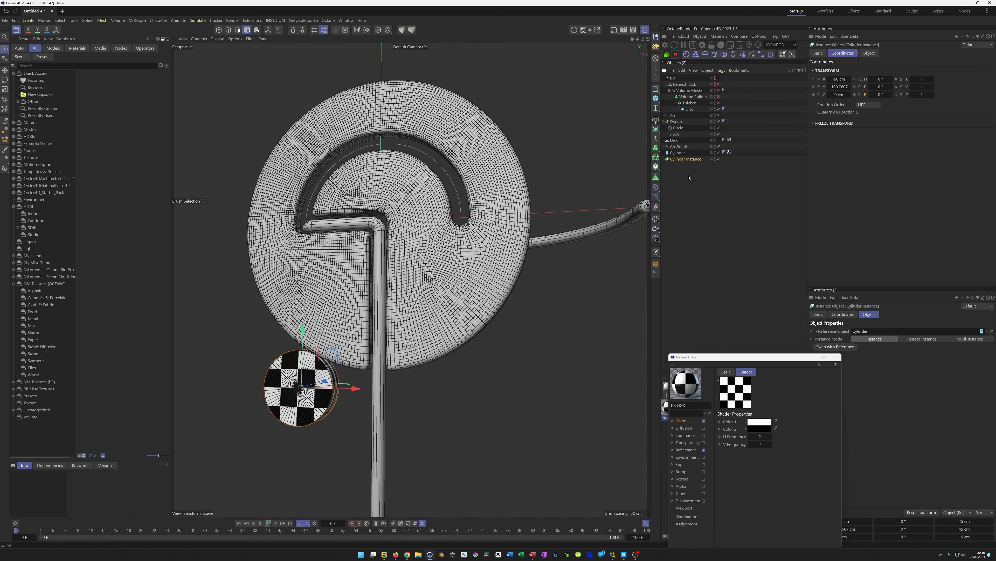
middle_click(405, 398)
middle_click(468, 433)
alt+middle_drag(454, 423, 420, 386)
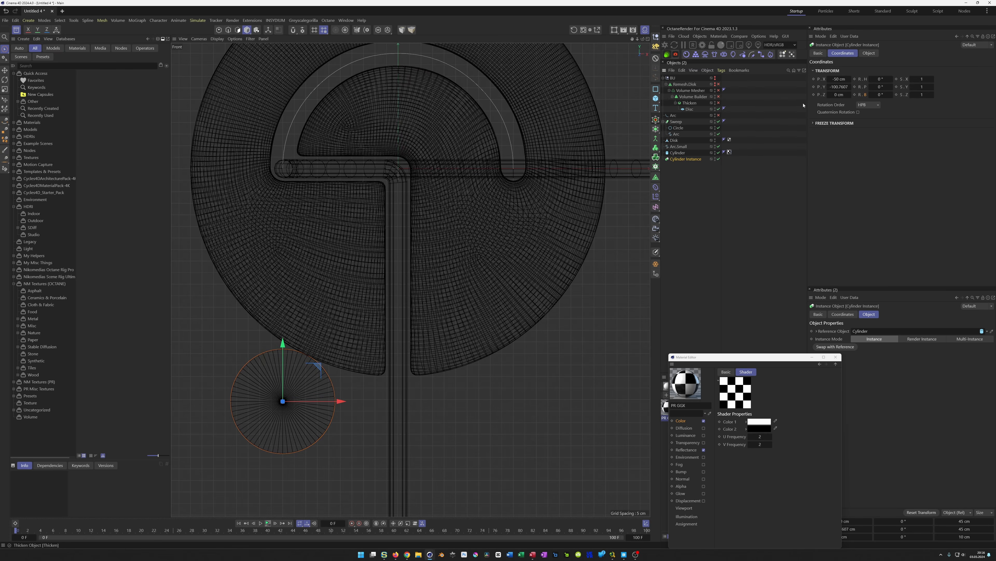
click(833, 78)
key(Return)
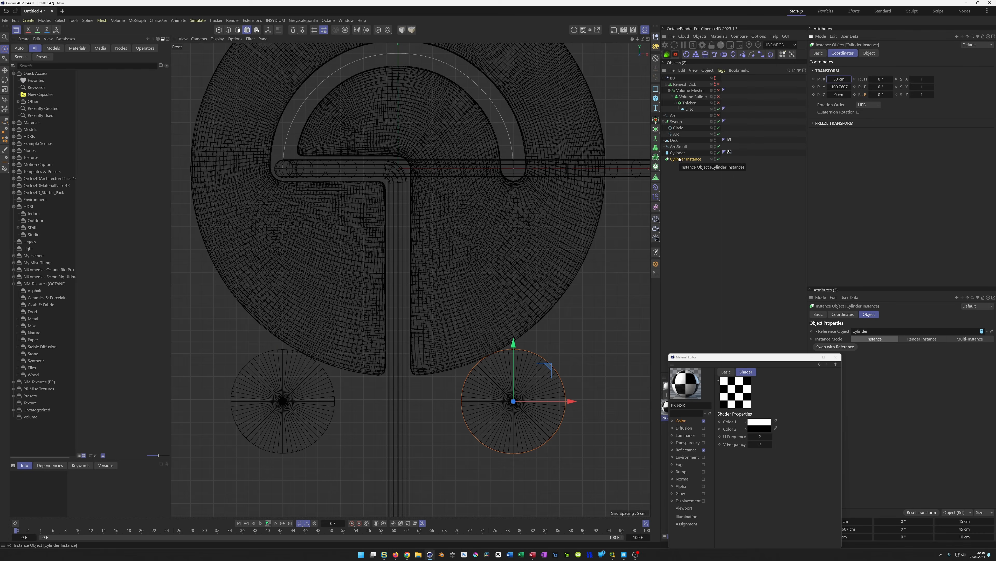
middle_click(467, 301)
middle_click(326, 270)
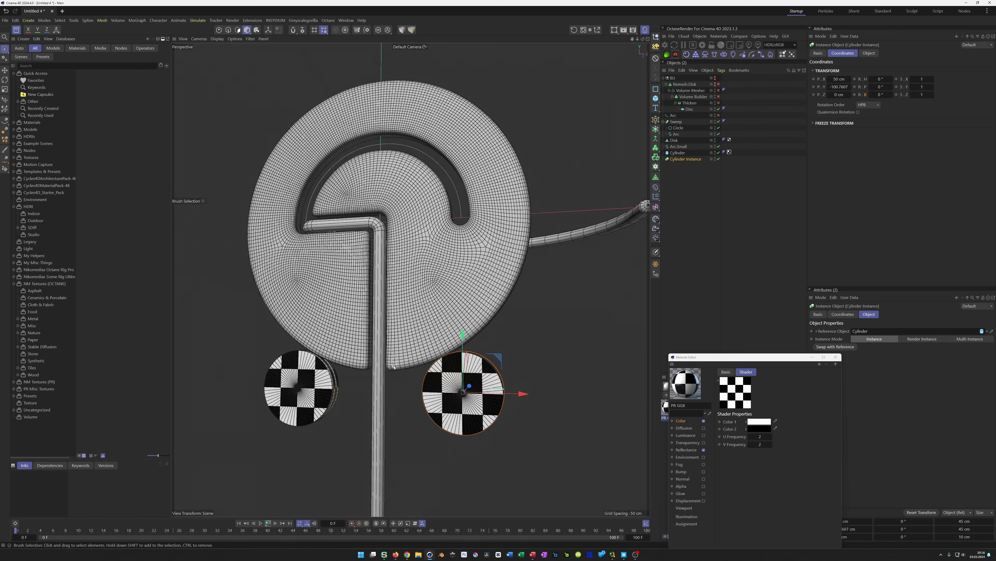
Copy the cylinder's rotation animation track and paste it onto the cylinder instance
click(268, 523)
click(268, 523)
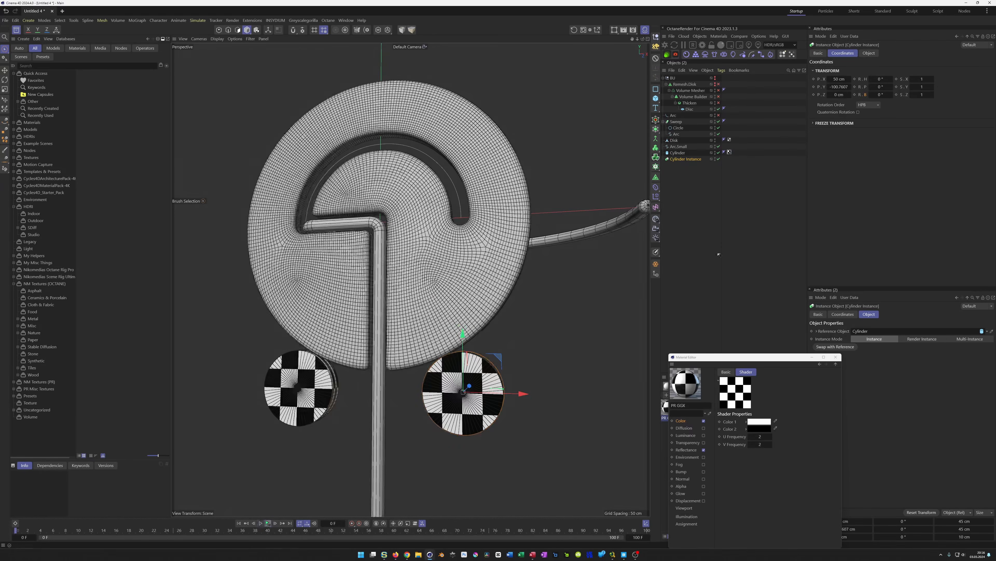
click(678, 153)
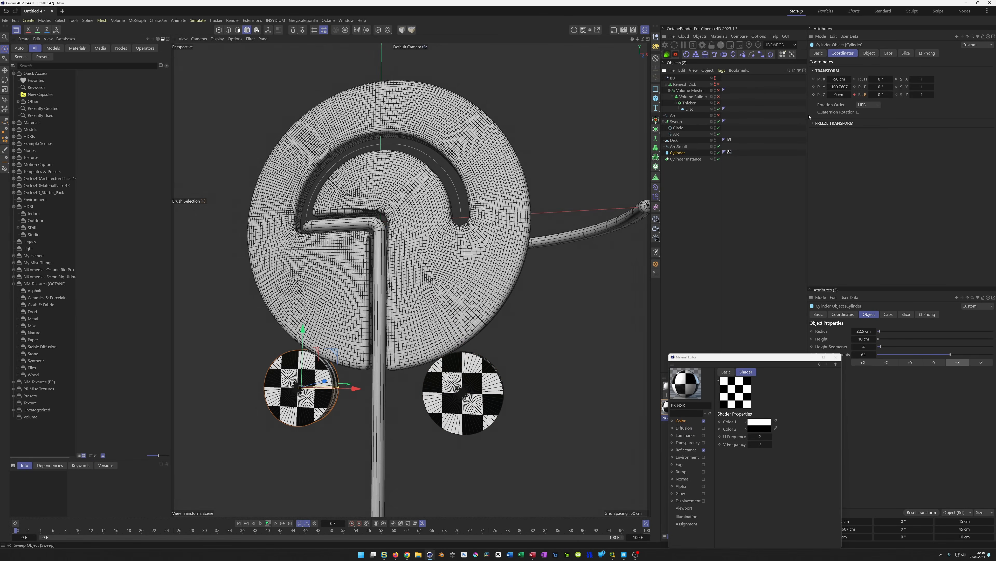
right_click(866, 97)
mouse_move(902, 110)
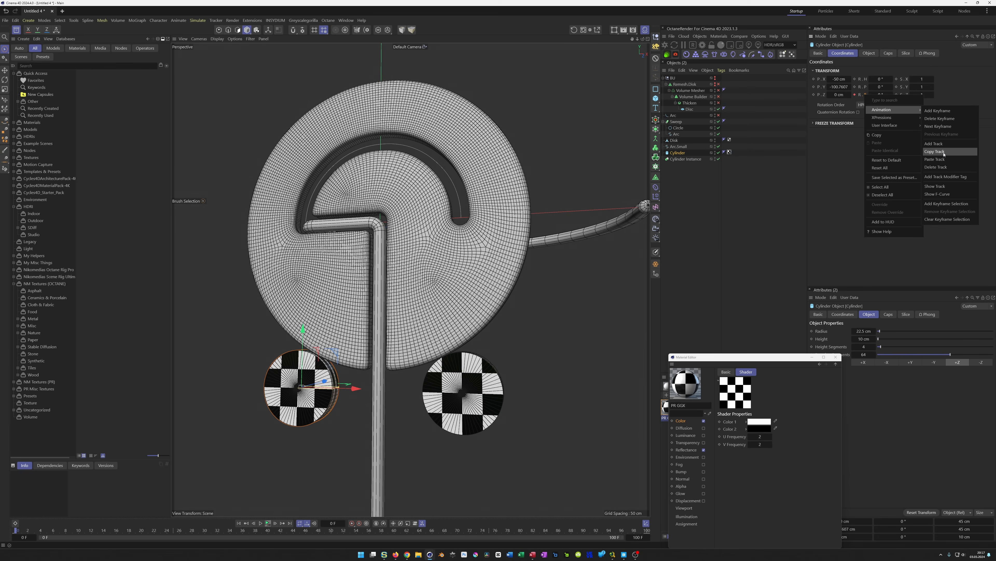
click(943, 152)
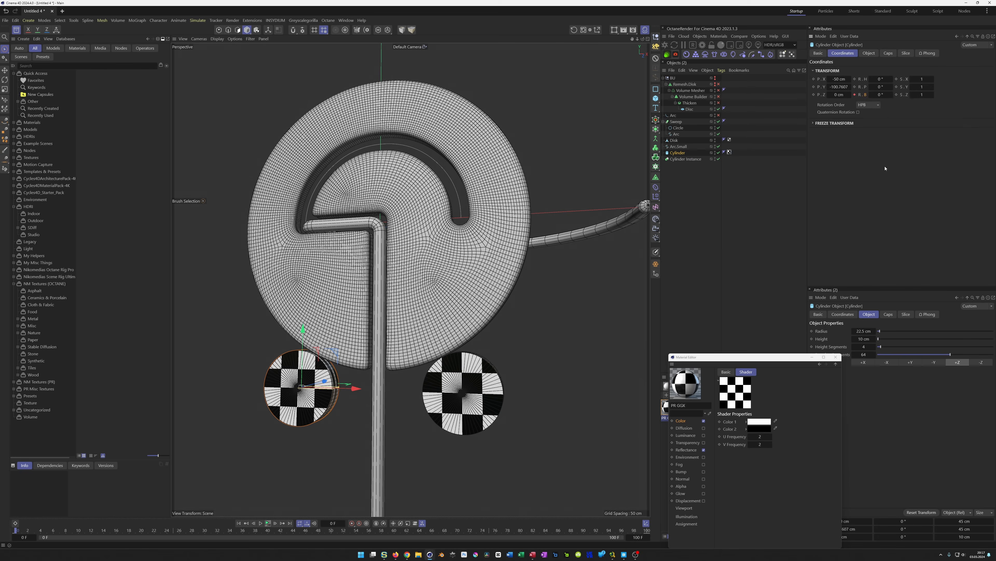
click(688, 159)
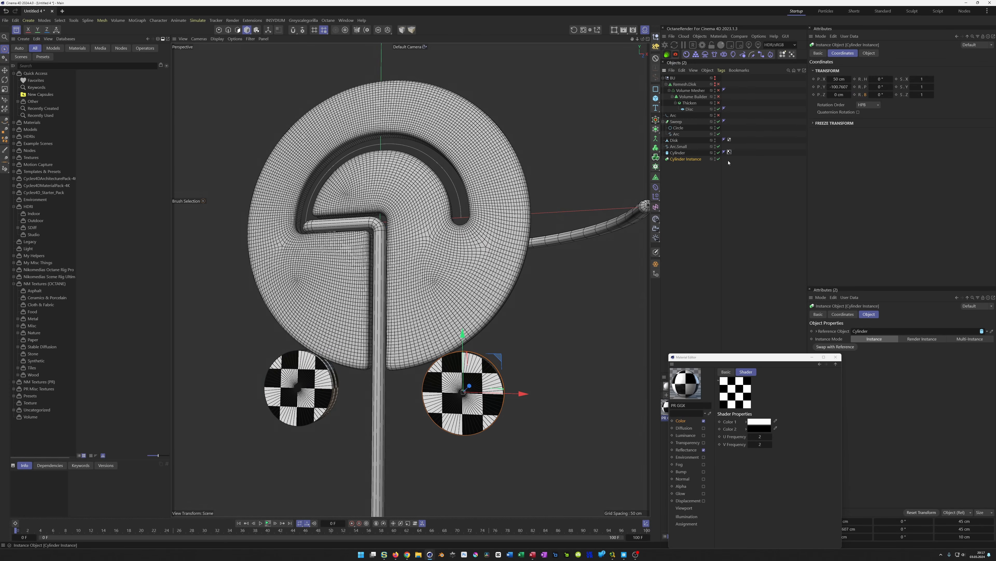
right_click(866, 97)
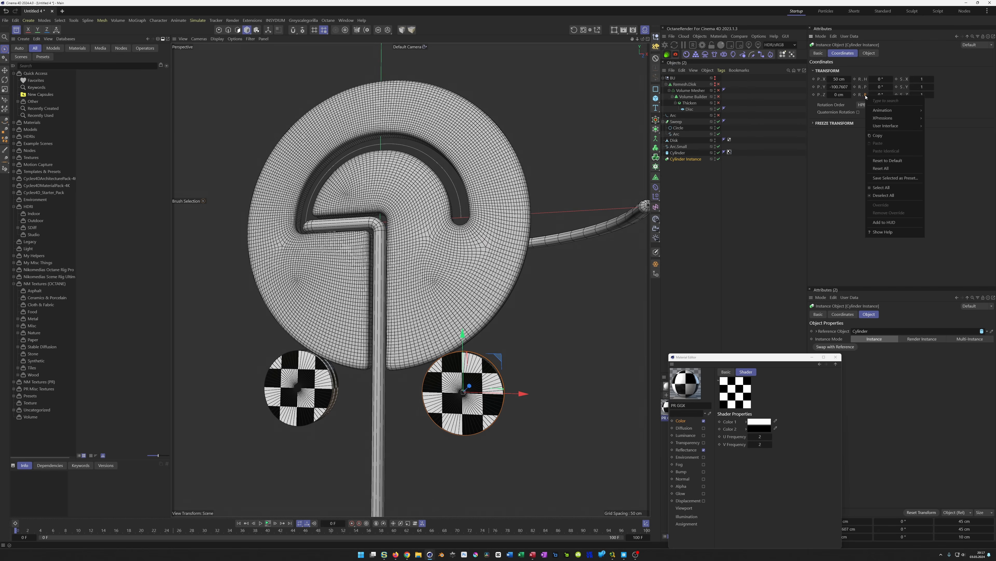
mouse_move(913, 111)
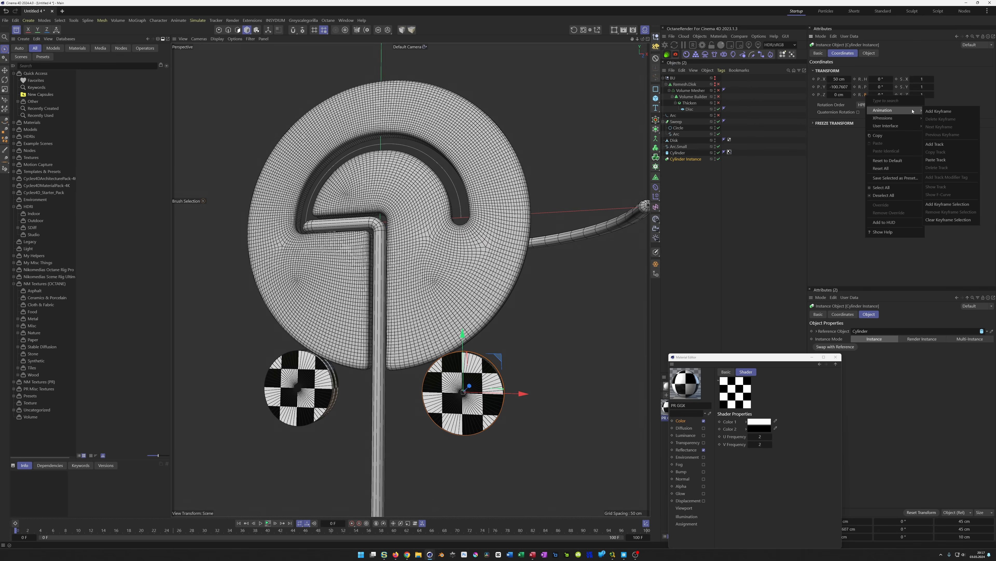
click(937, 160)
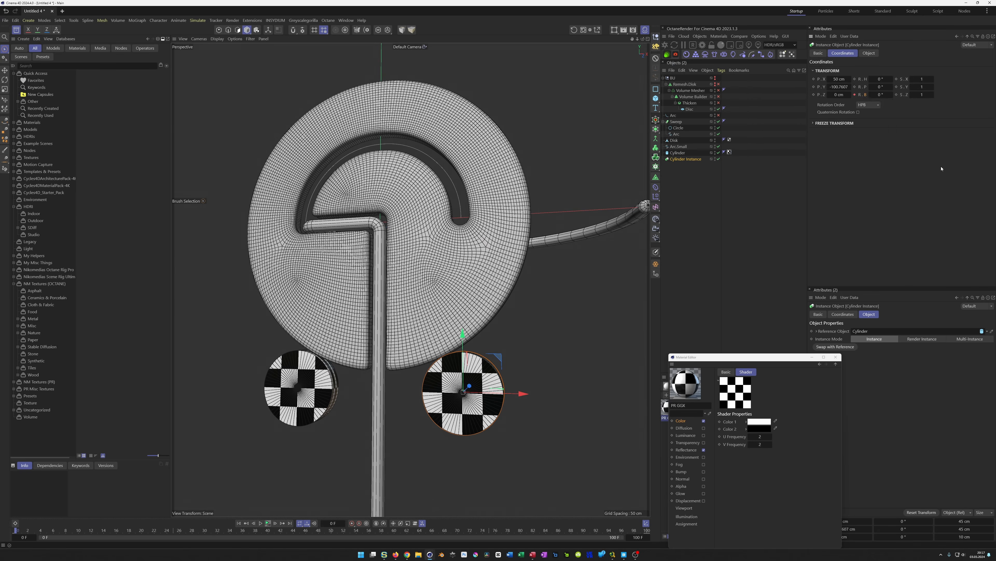
Enable the fillet on the cylinder's caps
click(268, 523)
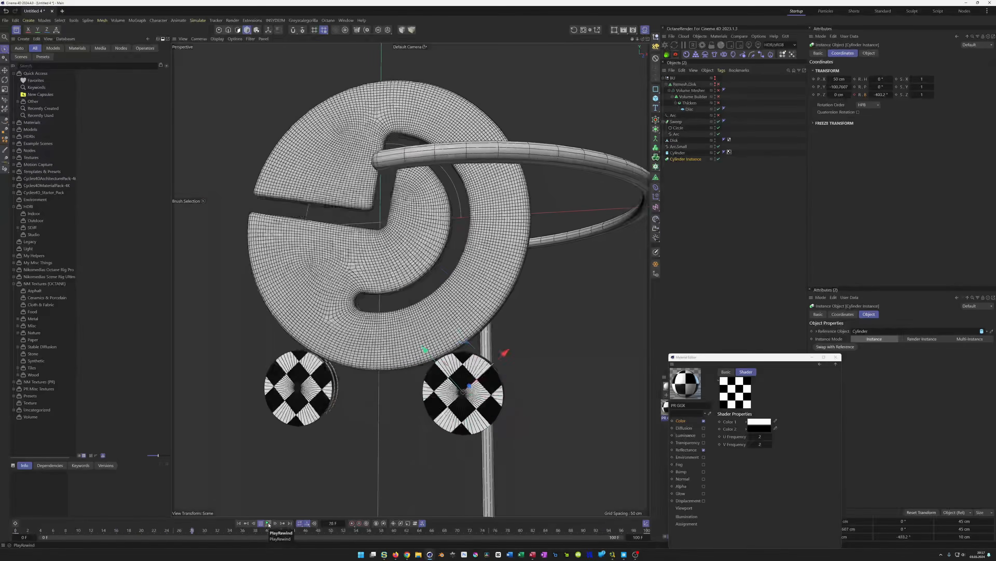
click(269, 523)
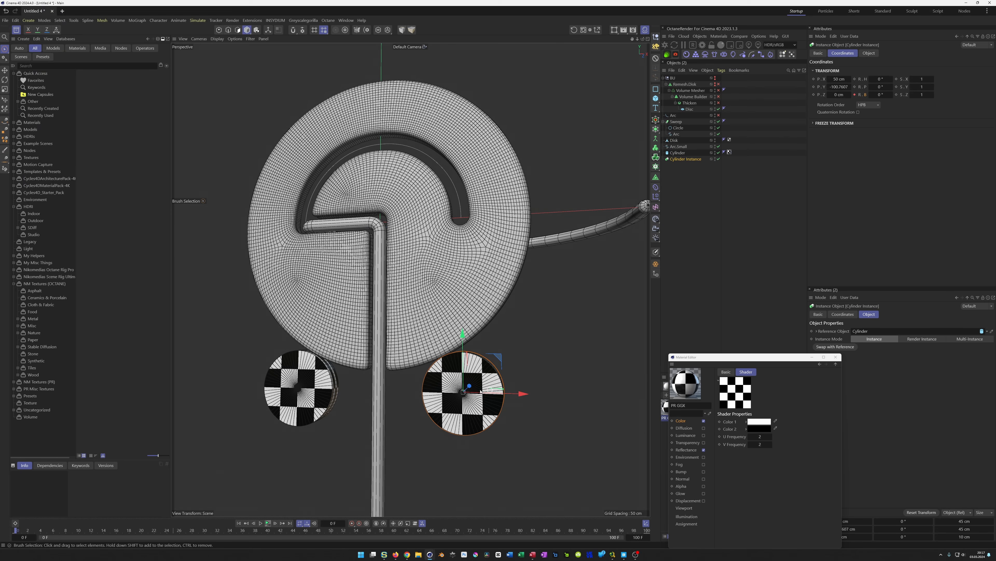
scroll(311, 362, up, 4)
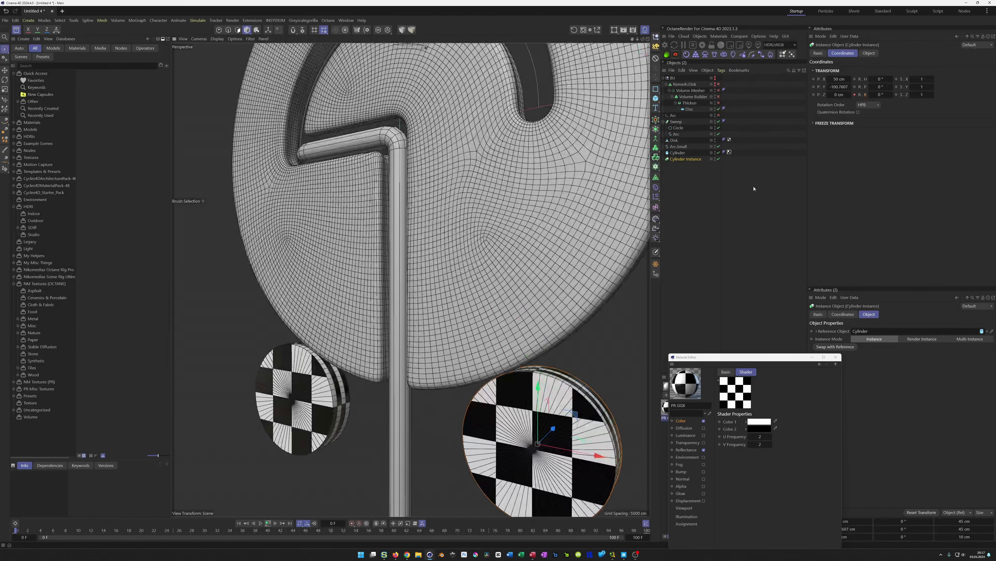
click(674, 153)
click(887, 54)
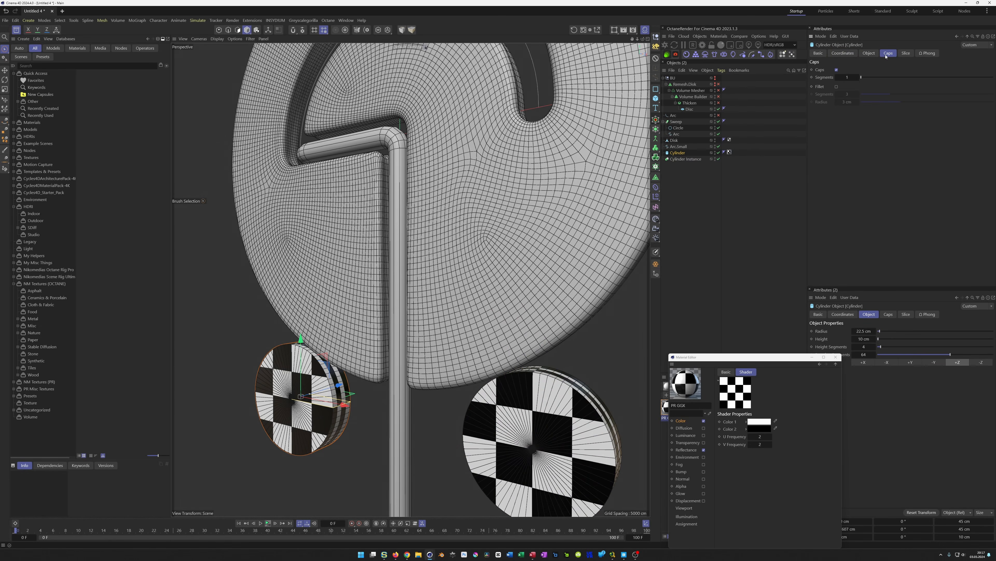
click(837, 87)
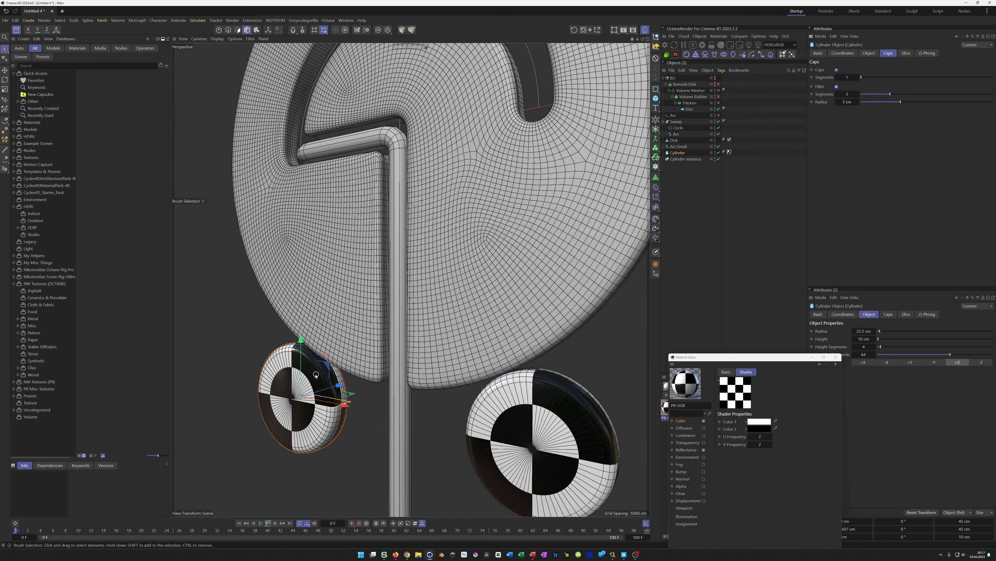
Inspect the filleted wheels up close and play the animation
scroll(310, 365, up, 5)
mouse_move(300, 348)
alt+mouse_down()
mouse_move(391, 351)
mouse_move(320, 354)
mouse_move(338, 354)
mouse_move(310, 343)
alt+mouse_up()
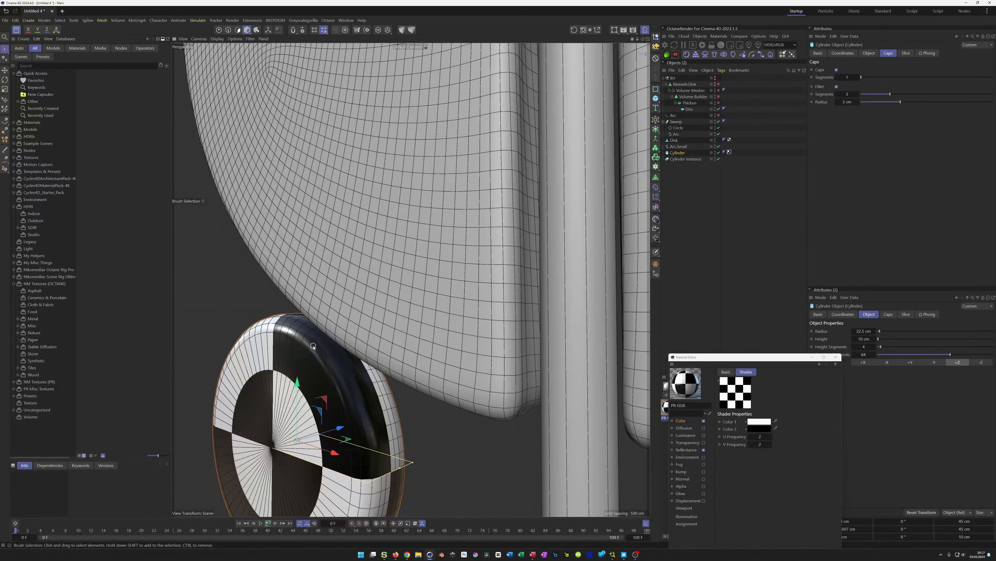
scroll(313, 346, down, 10)
mouse_move(365, 299)
alt+mouse_down()
mouse_move(379, 313)
mouse_move(366, 328)
alt+mouse_up()
scroll(384, 306, down, 4)
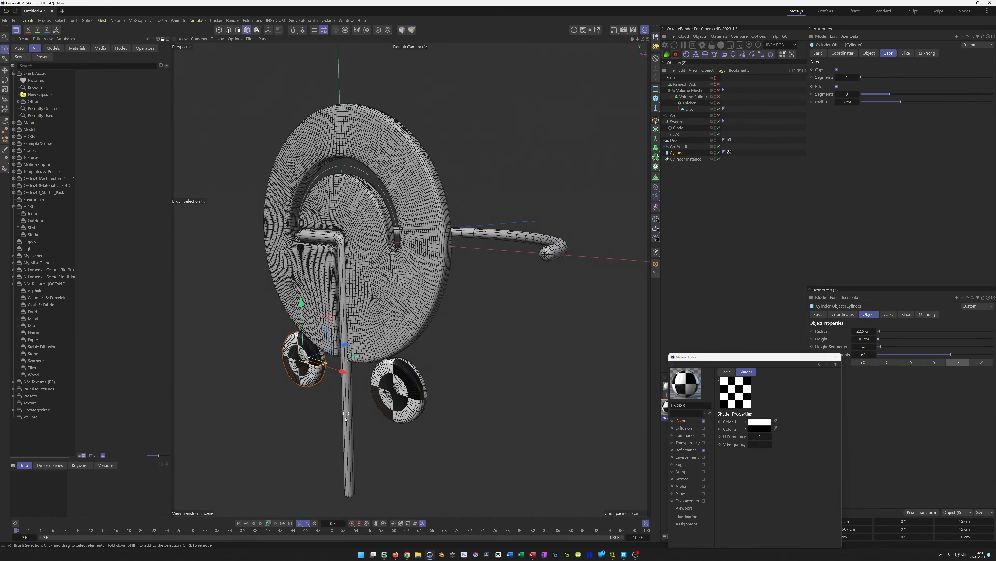
click(269, 523)
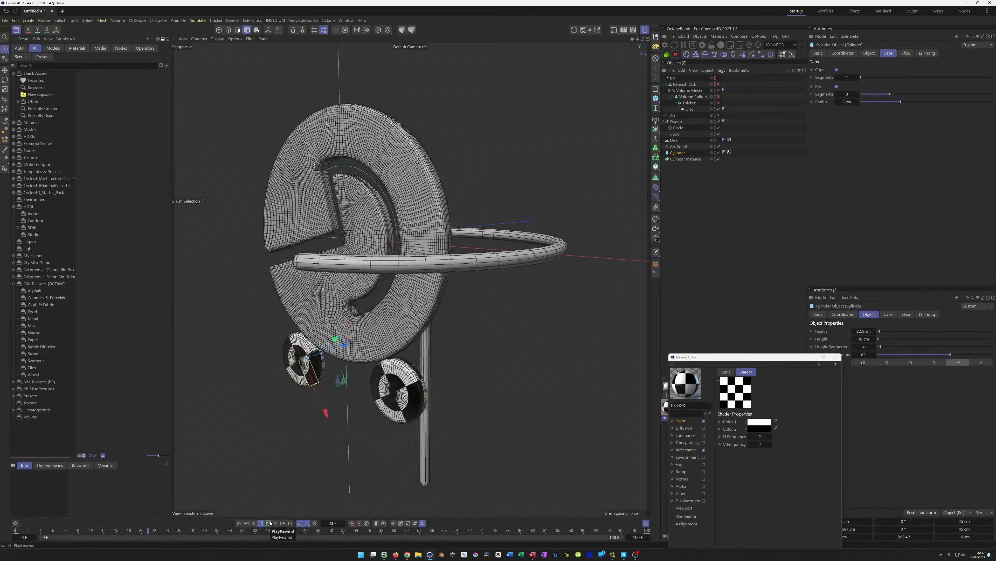
Stop the animation playback and orbit around the model to inspect the wheels and pipe
click(270, 523)
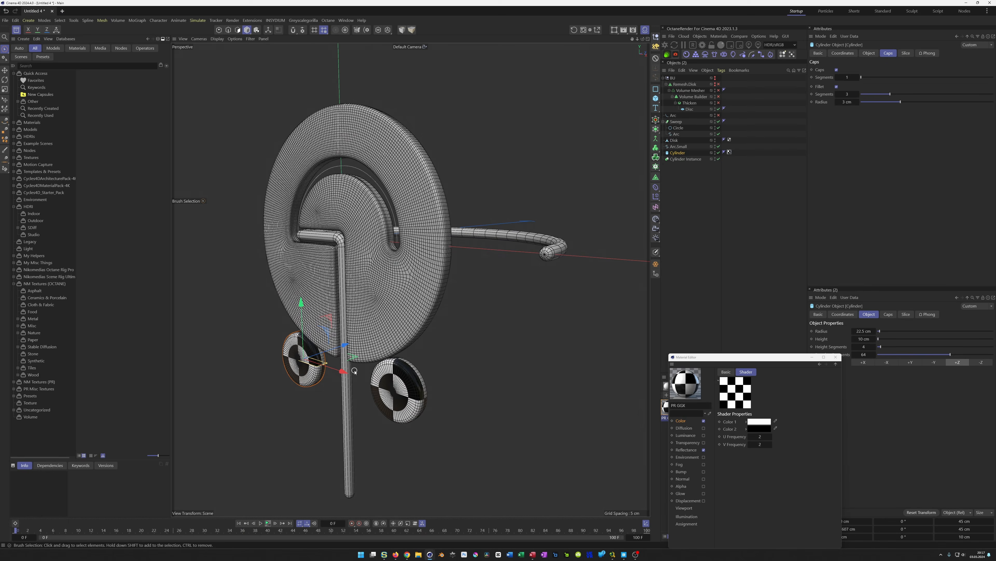
alt+drag(380, 355, 429, 308)
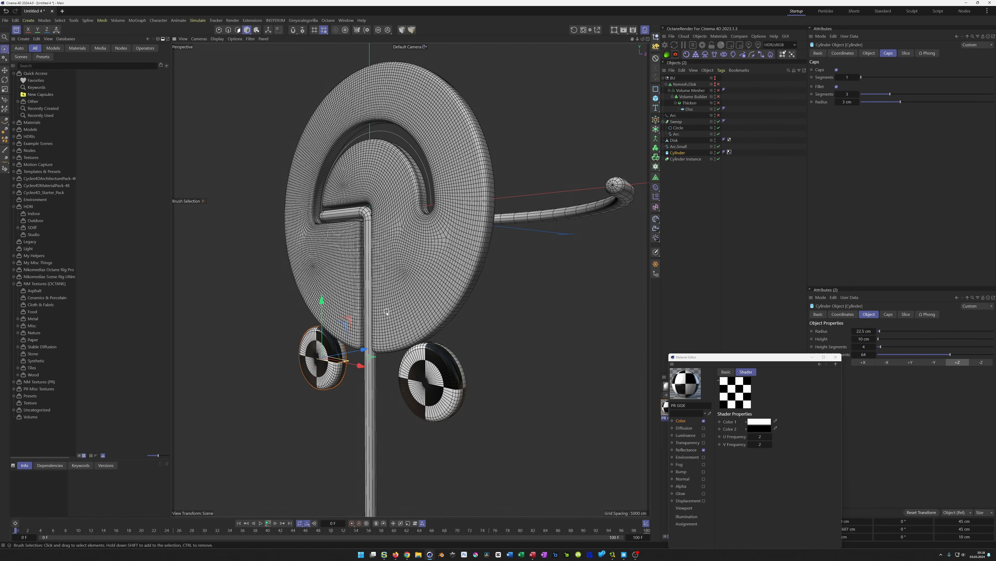
scroll(382, 322, up, 4)
scroll(382, 329, down, 5)
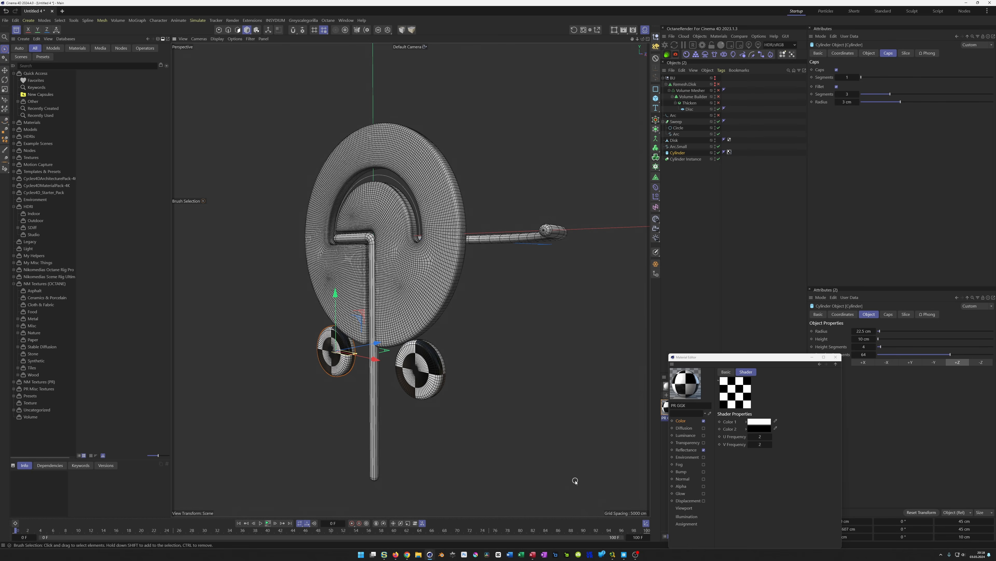
Open the reference render in the Picture Viewer and move its window beside the viewport
key(shift+F6)
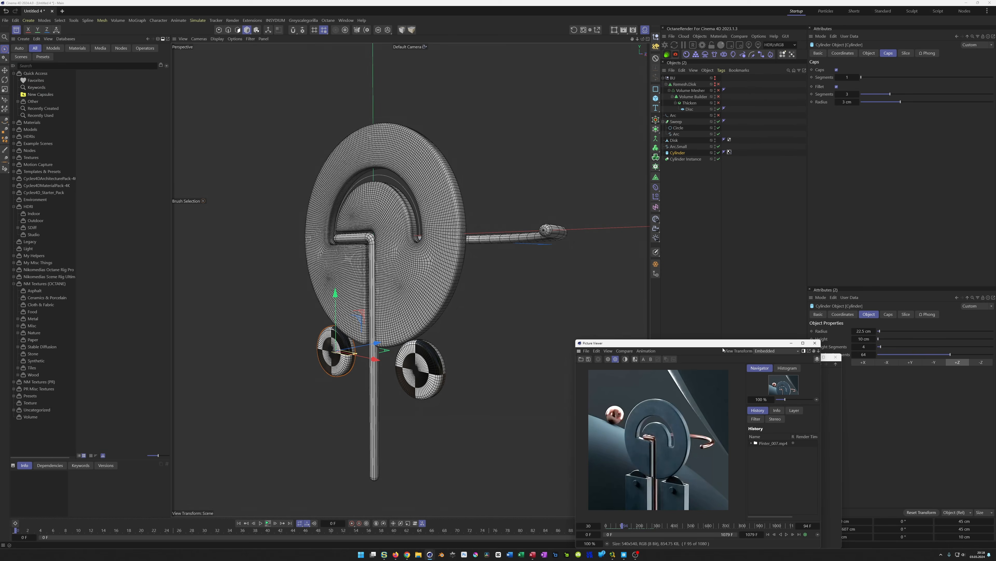
drag(753, 344, 833, 341)
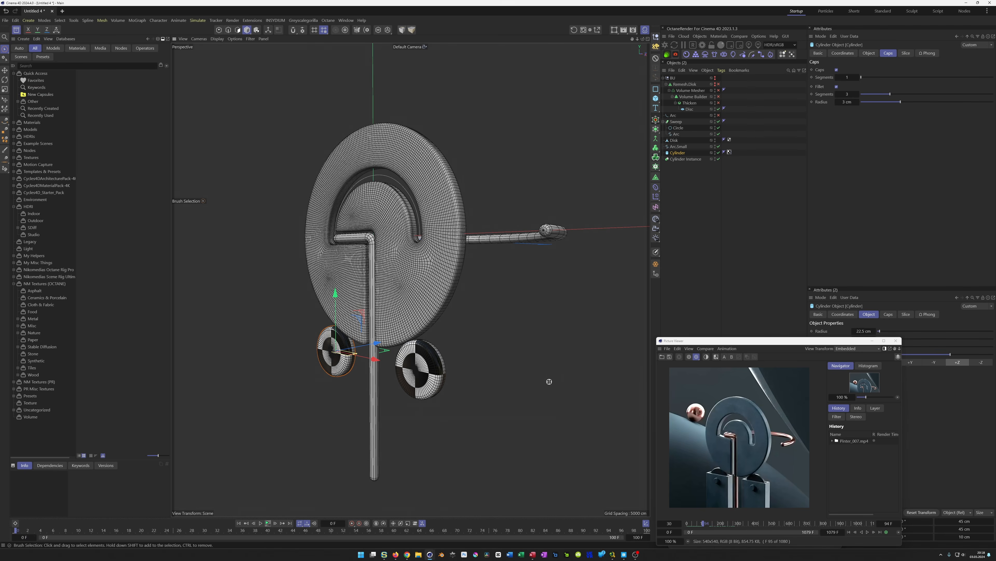
Hide the disk object in the editor to see the geometry beneath it from the top
middle_click(547, 382)
middle_click(521, 209)
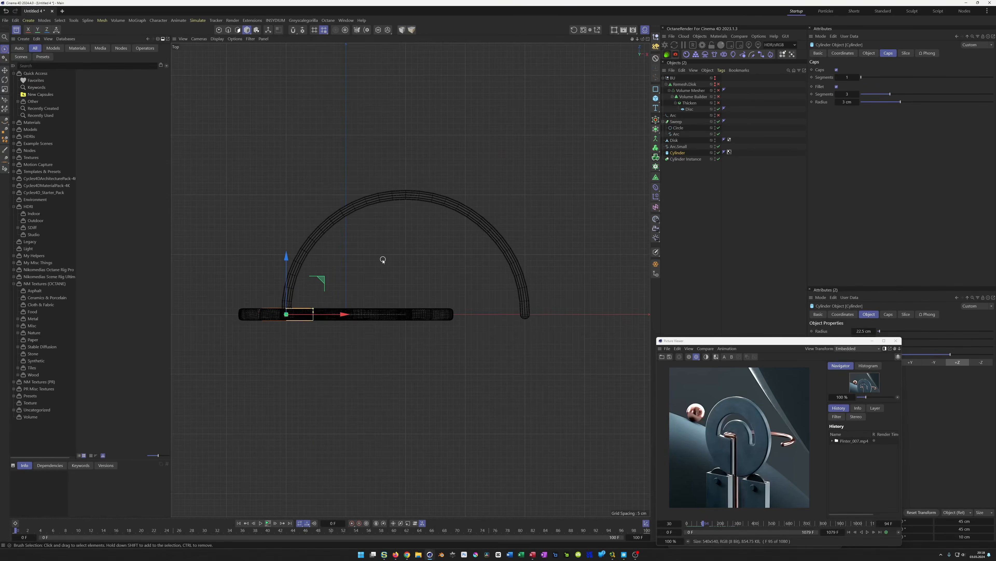
scroll(388, 261, up, 5)
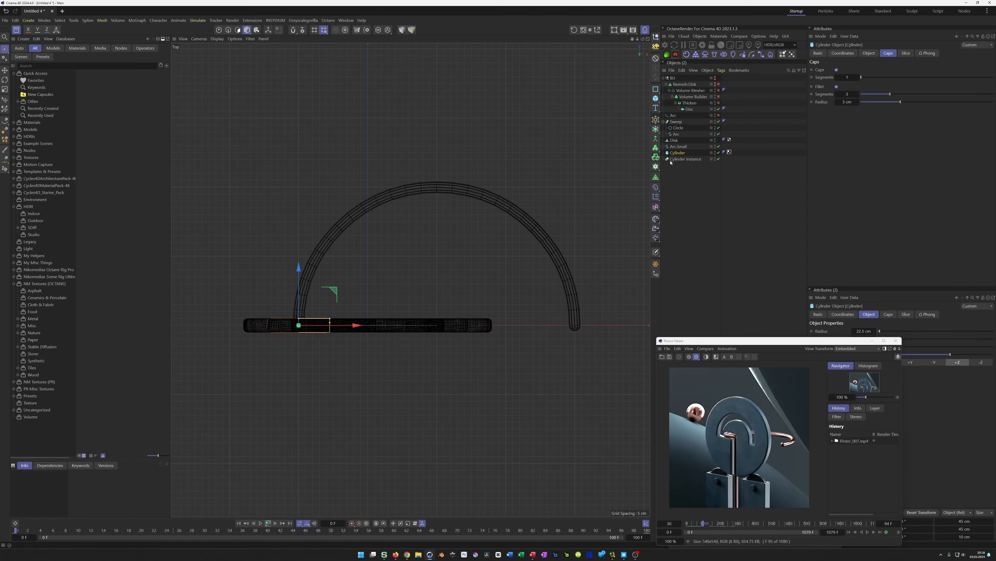
click(716, 144)
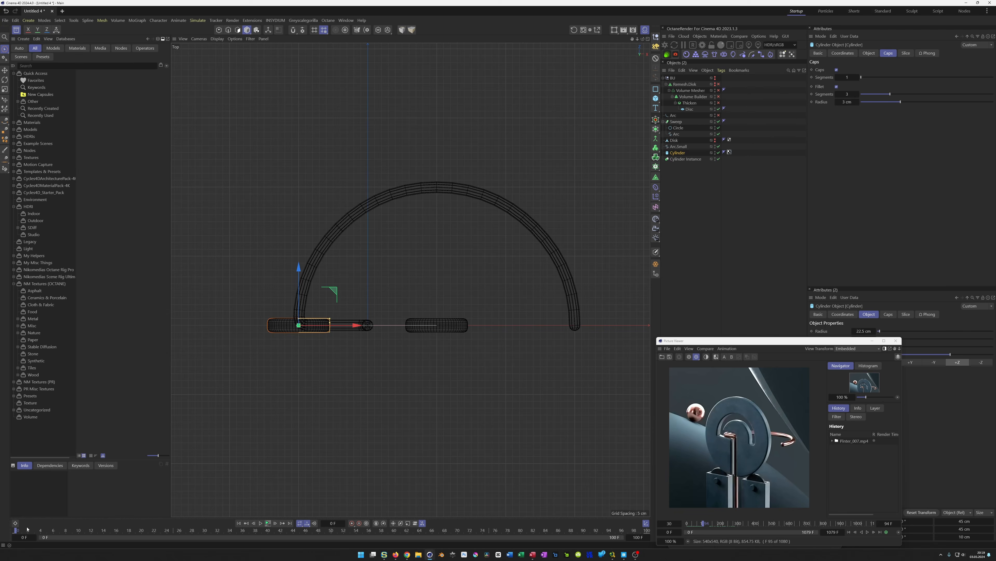
Close the Picture Viewer window showing the reference render
middle_click(263, 441)
middle_click(299, 247)
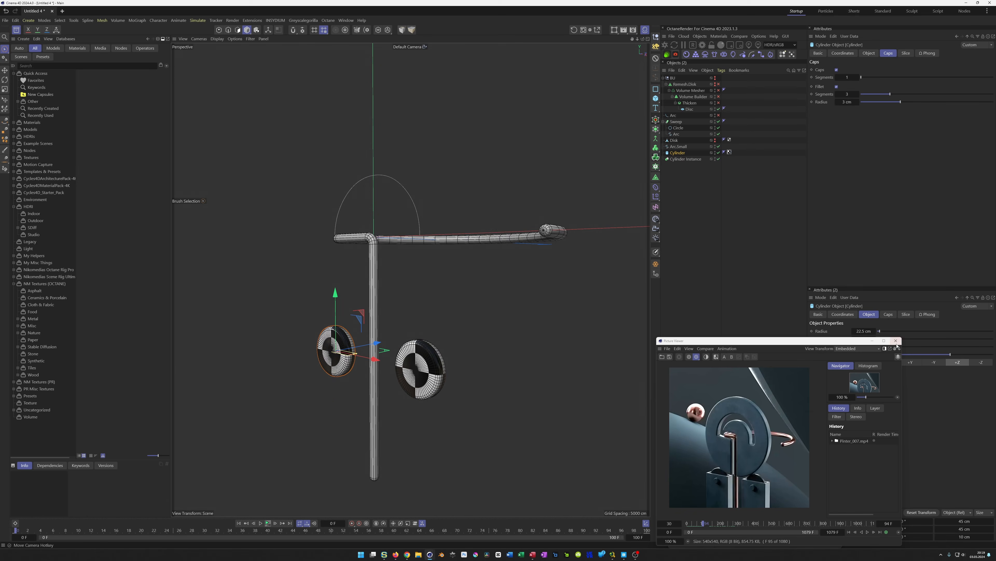
click(897, 341)
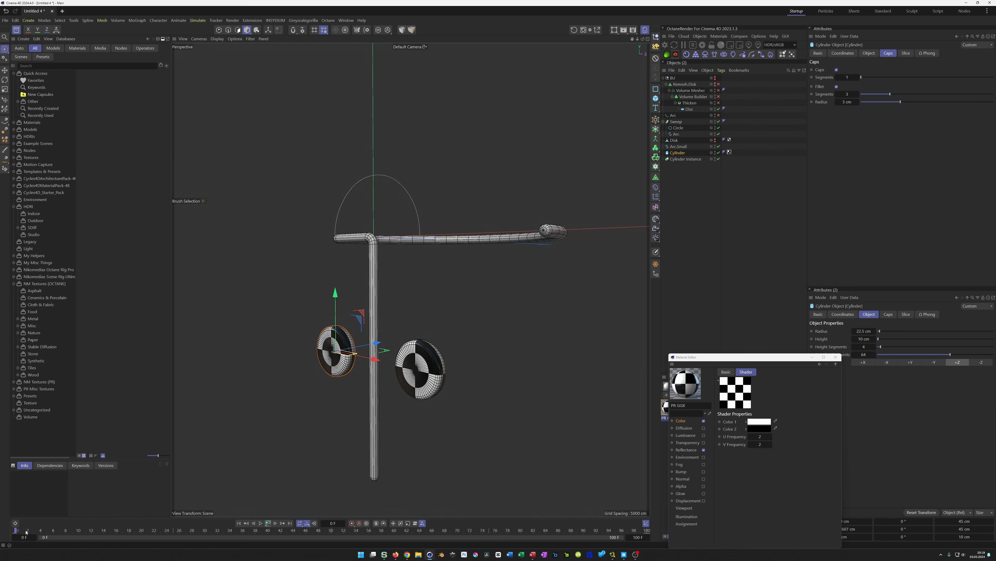
Rewind the timeline to the start and deselect all objects in the top view
drag(61, 532, 142, 533)
key(shift+f)
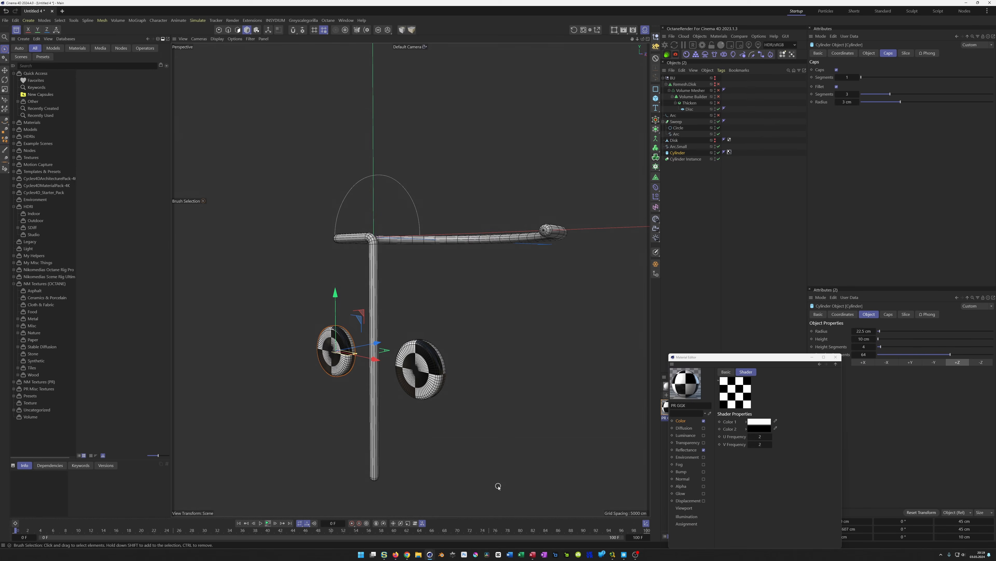
middle_click(489, 363)
middle_click(491, 249)
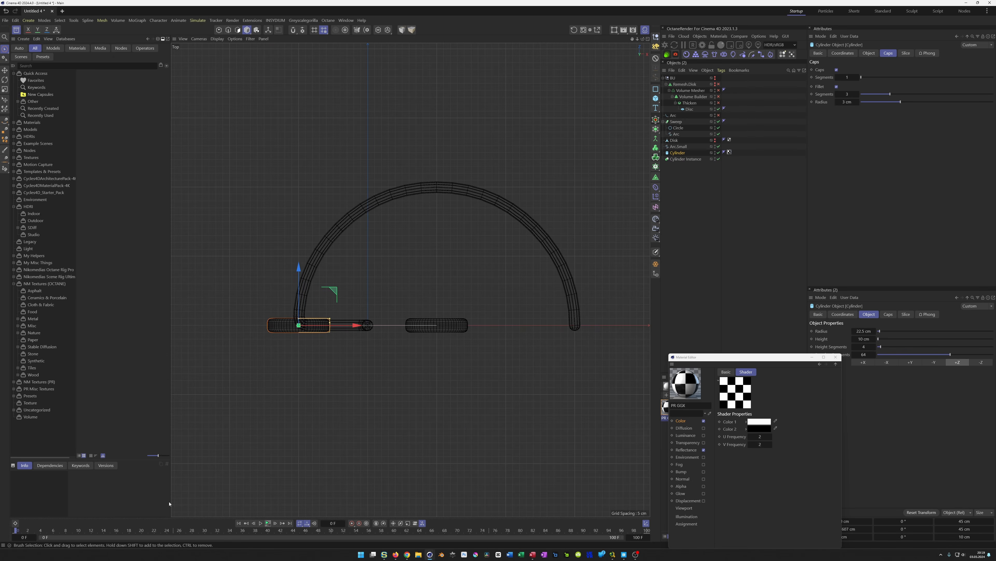
click(688, 238)
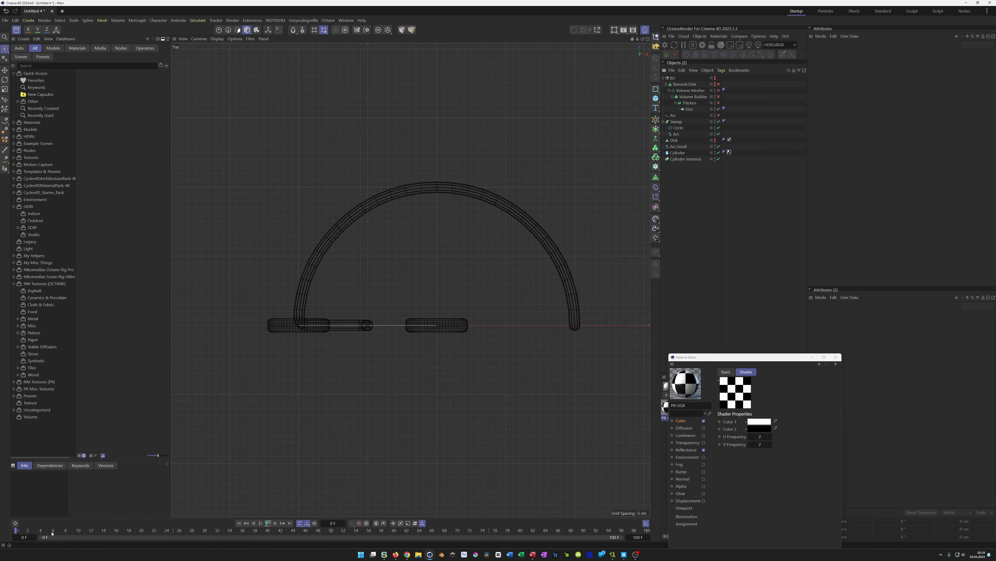
click(268, 523)
Add a circle spline, set its radius to 80 cm and move it onto the right pipe stub
click(656, 89)
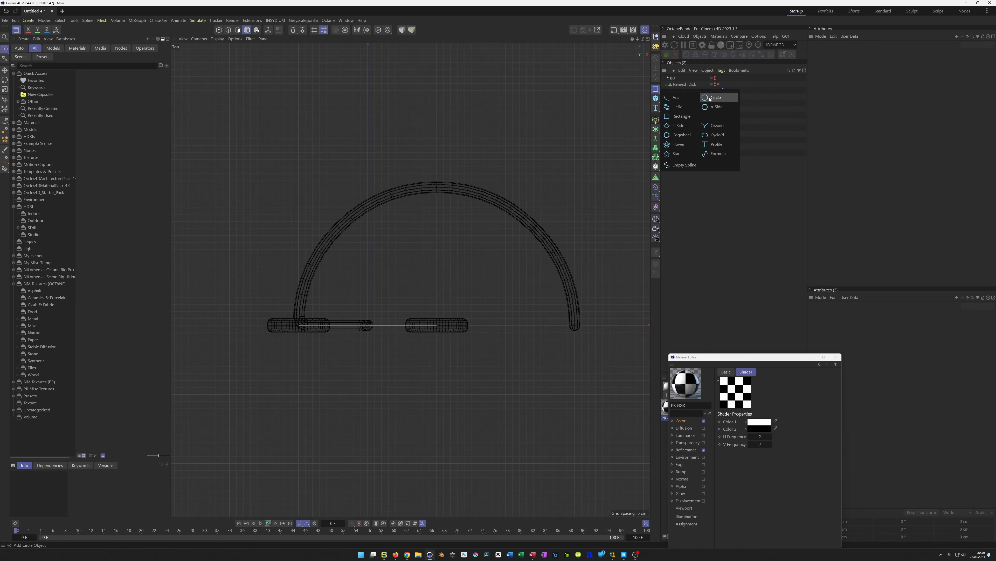
click(682, 98)
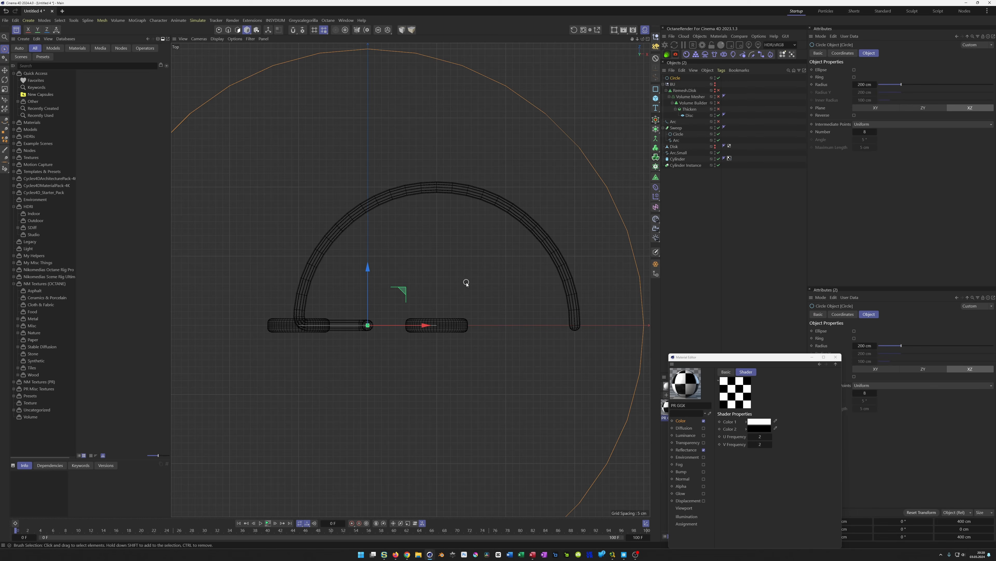
drag(862, 85, 815, 84)
drag(426, 326, 495, 332)
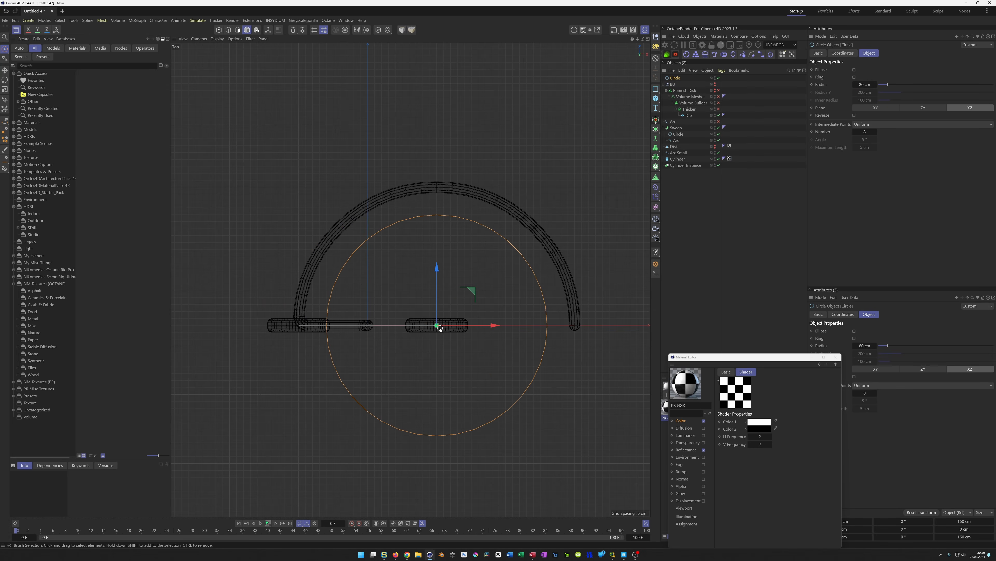
Turn the circle into a ring with a 55 cm radius and a 45 cm inner radius
scroll(449, 320, up, 4)
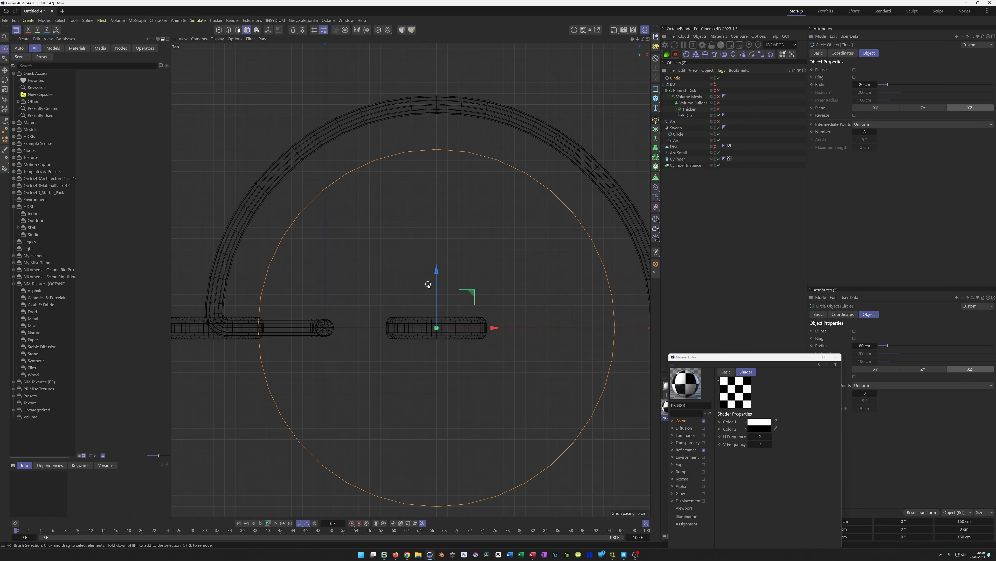
drag(870, 88, 667, 181)
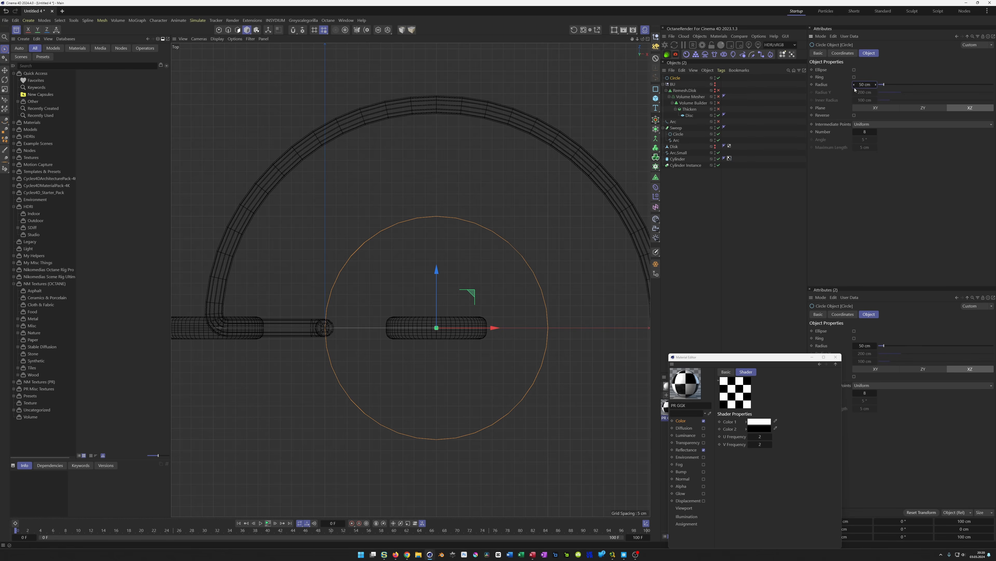
click(855, 77)
click(866, 101)
text(45)
key(shift+Tab)
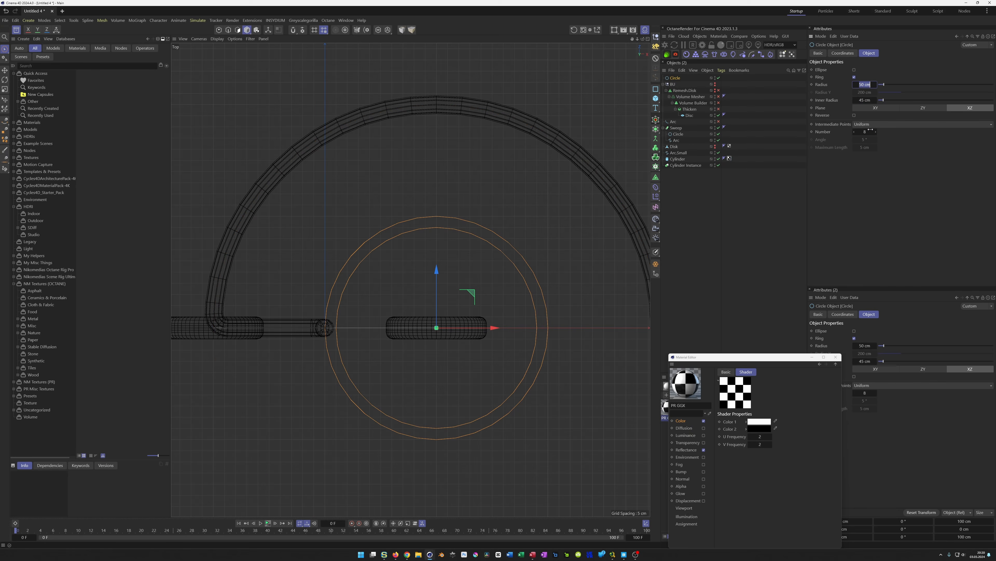
text(55)
key(Return)
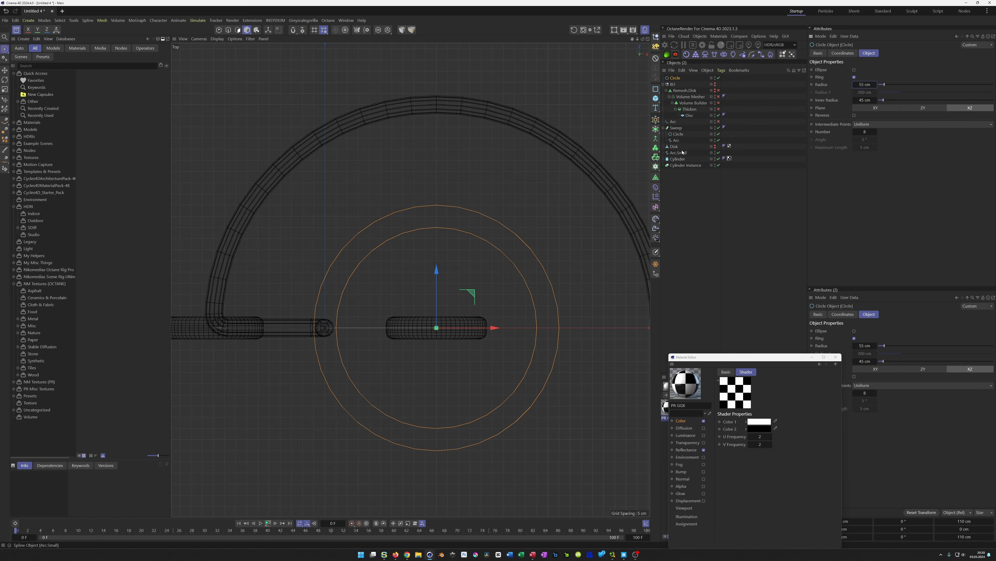
Move the ring circle to the end of the object list and set its intermediate point number to 12
drag(679, 81, 682, 168)
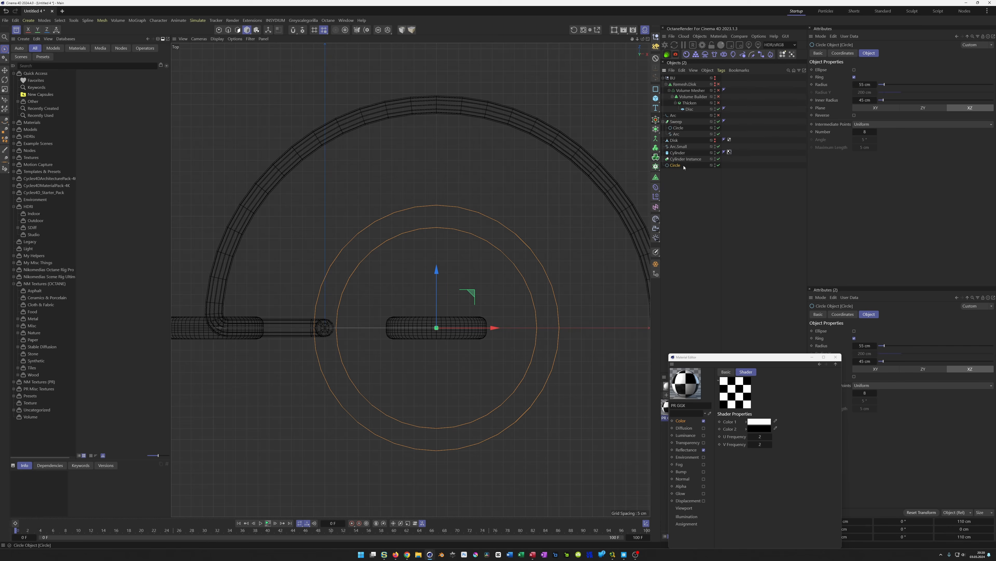
click(867, 133)
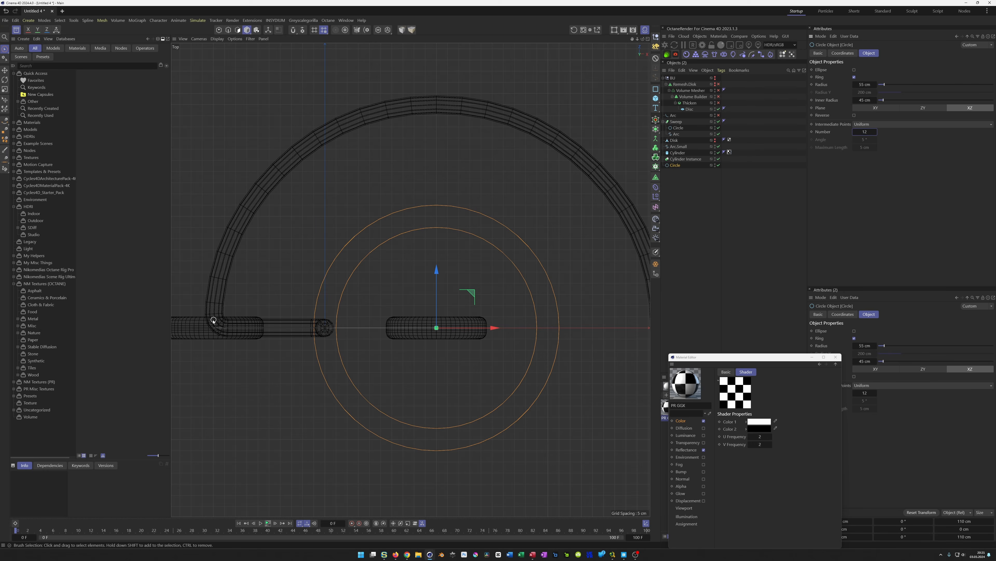
Add a 20 cm by 20 cm rectangle spline and move it onto the left pipe stub
alt+middle_drag(247, 327, 293, 323)
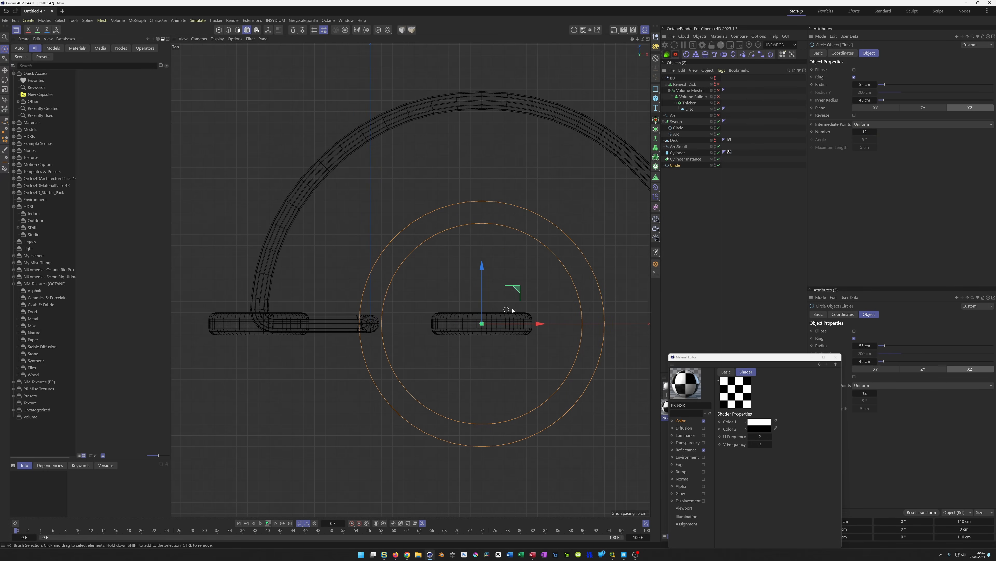
click(656, 89)
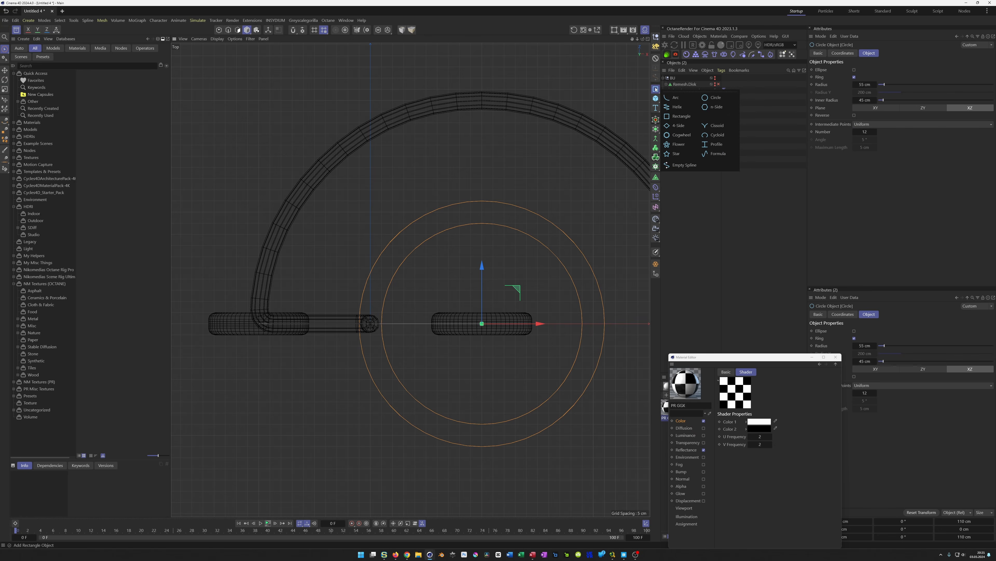
click(682, 117)
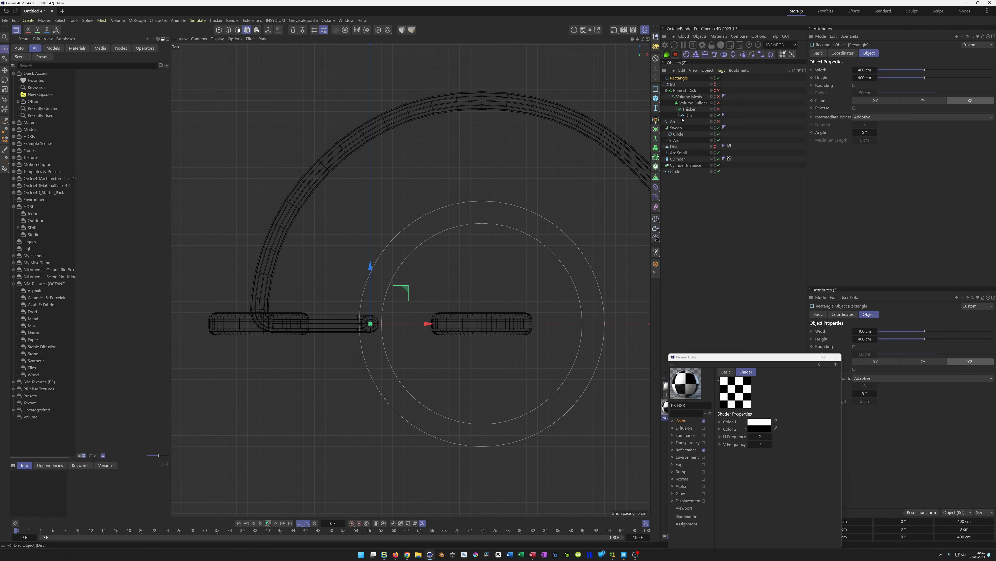
double_click(870, 71)
text(20)
key(Tab)
text(20)
key(Return)
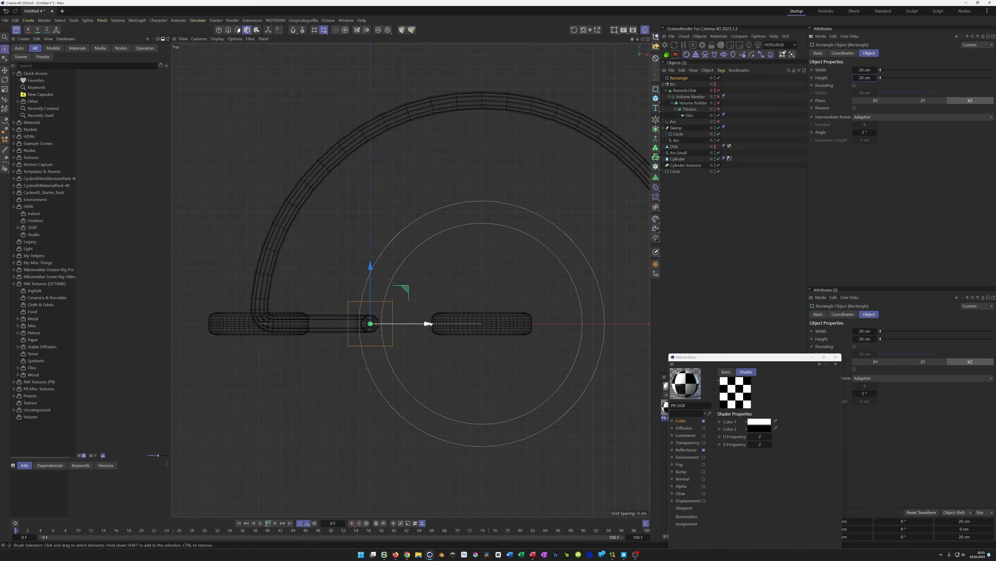
drag(426, 324, 315, 326)
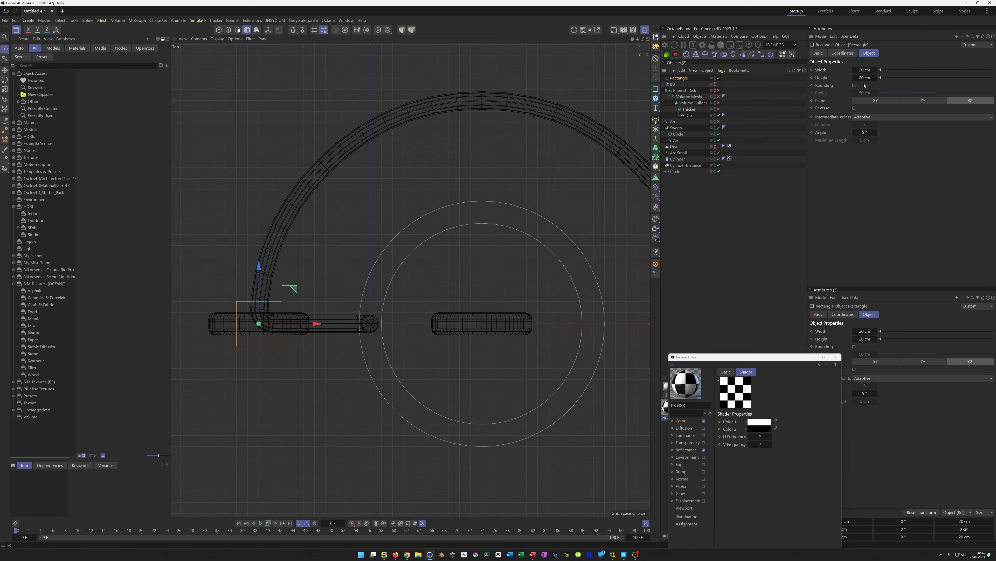
Set the rectangle's width to 50 cm and its height to 15 cm
drag(856, 70, 869, 70)
click(870, 72)
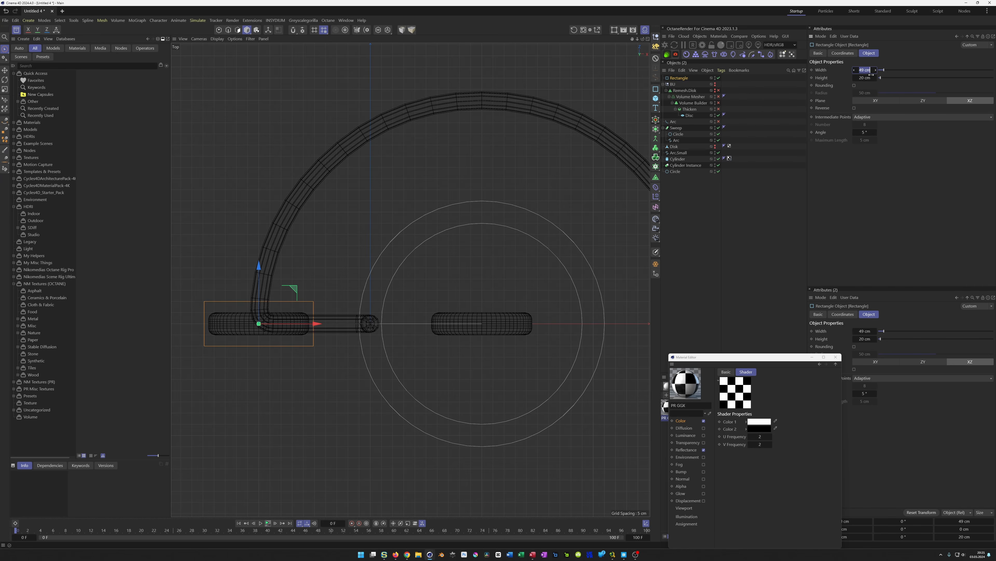
text(50)
key(Return)
drag(855, 82, 855, 82)
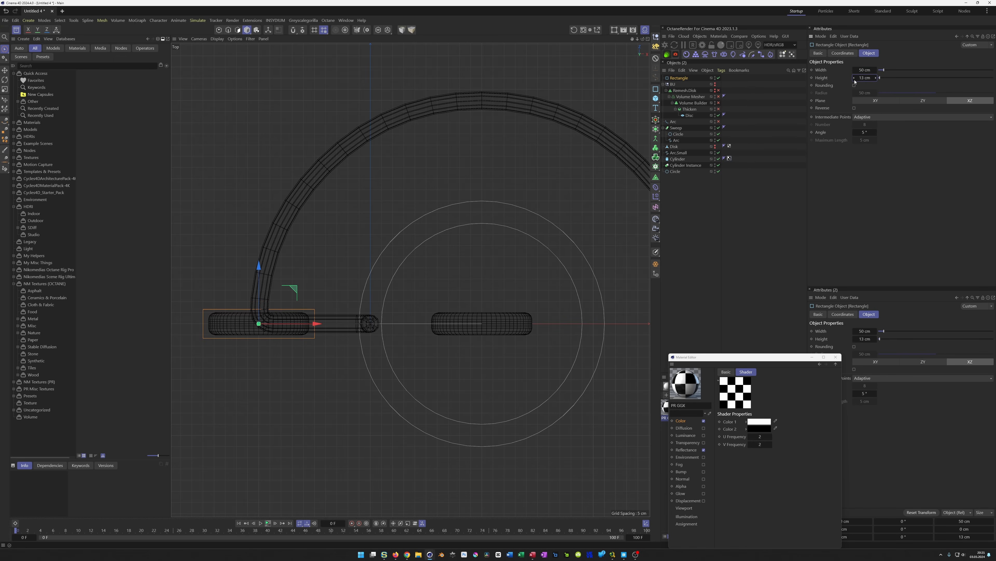
click(876, 81)
click(876, 80)
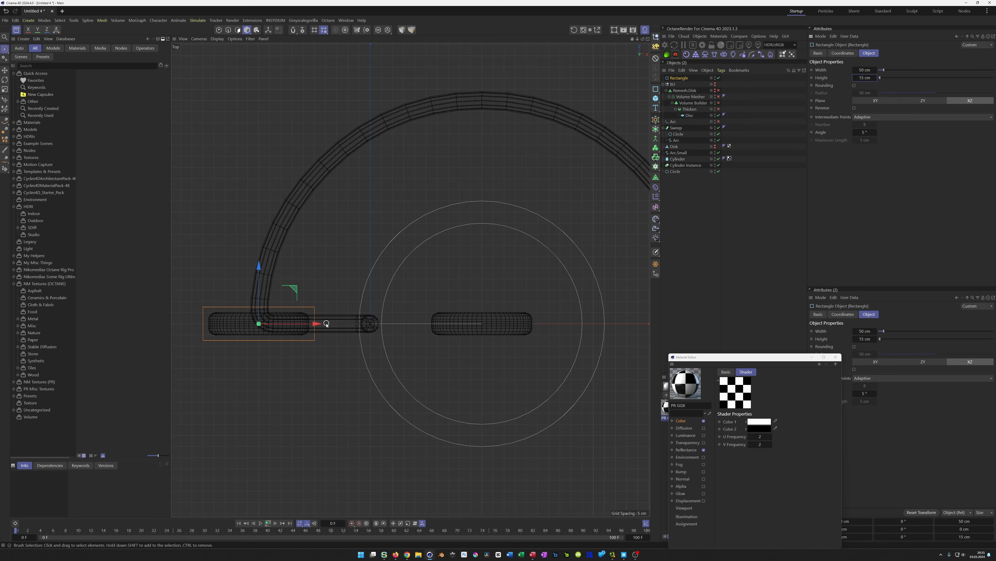
Duplicate the rectangle and move the copy onto the right pipe stub inside the ring
click(680, 77)
drag(680, 78, 679, 205)
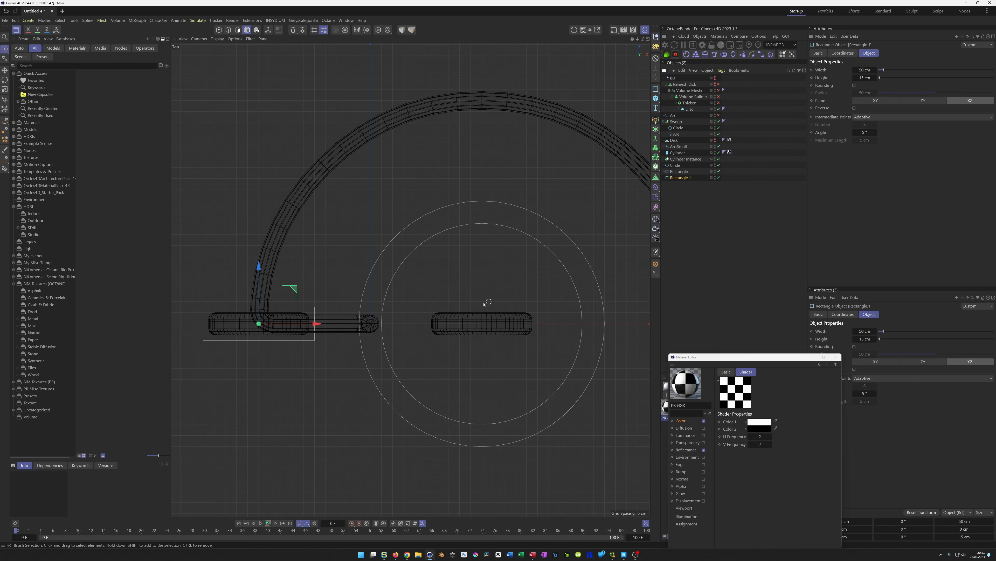
drag(317, 324, 541, 324)
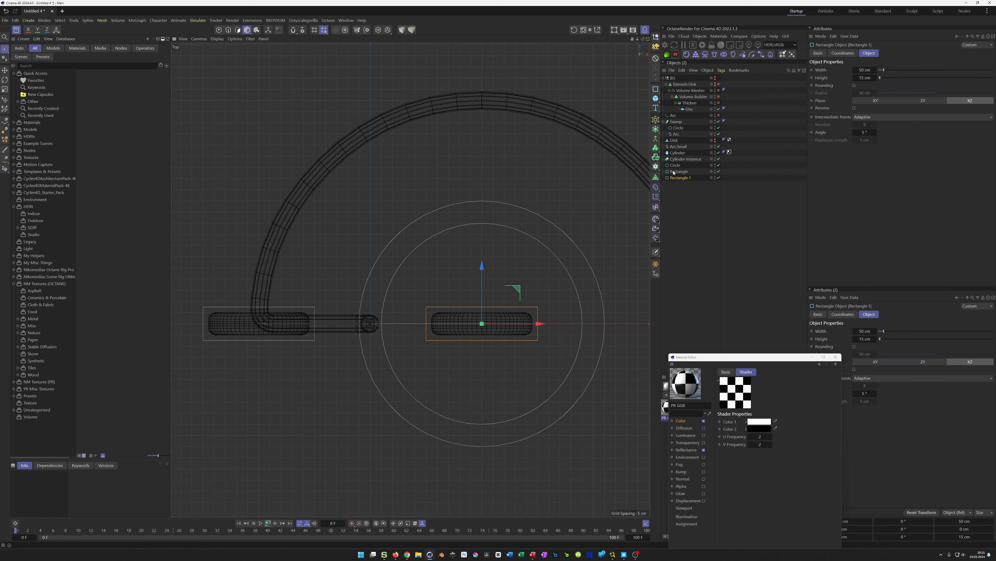
Add a Connect object and place the ring circle and both rectangles inside it
click(656, 139)
drag(678, 78, 681, 168)
drag(667, 208, 678, 165)
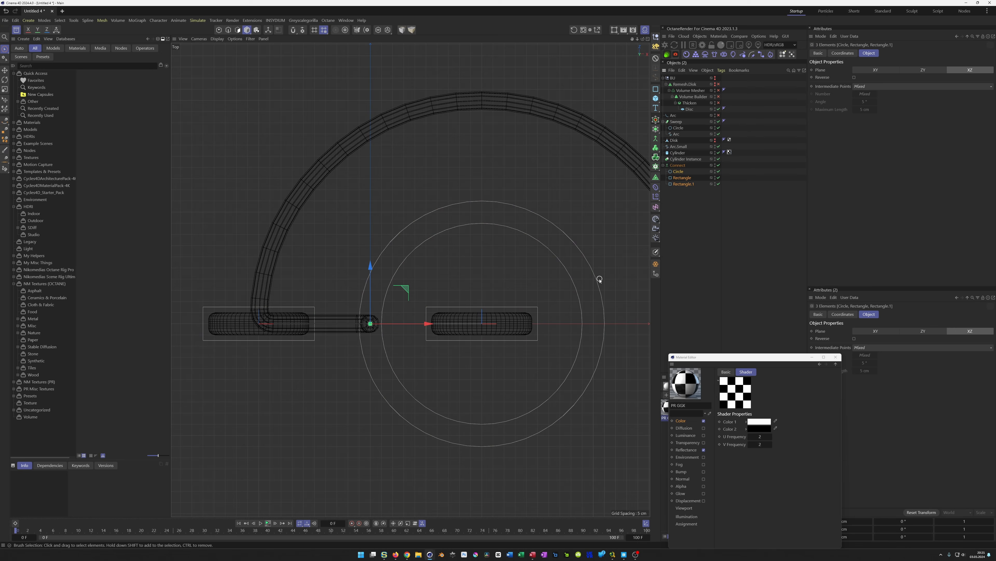
Add a 200 cm circle spline centred on the ring and set its intermediate point number to 16
scroll(398, 320, down, 2)
scroll(393, 320, down, 2)
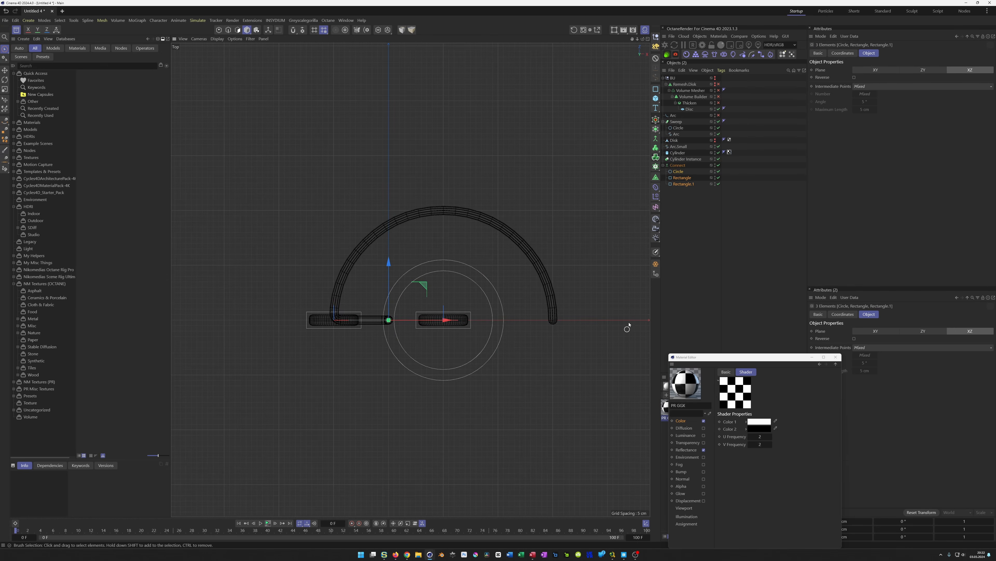
click(656, 89)
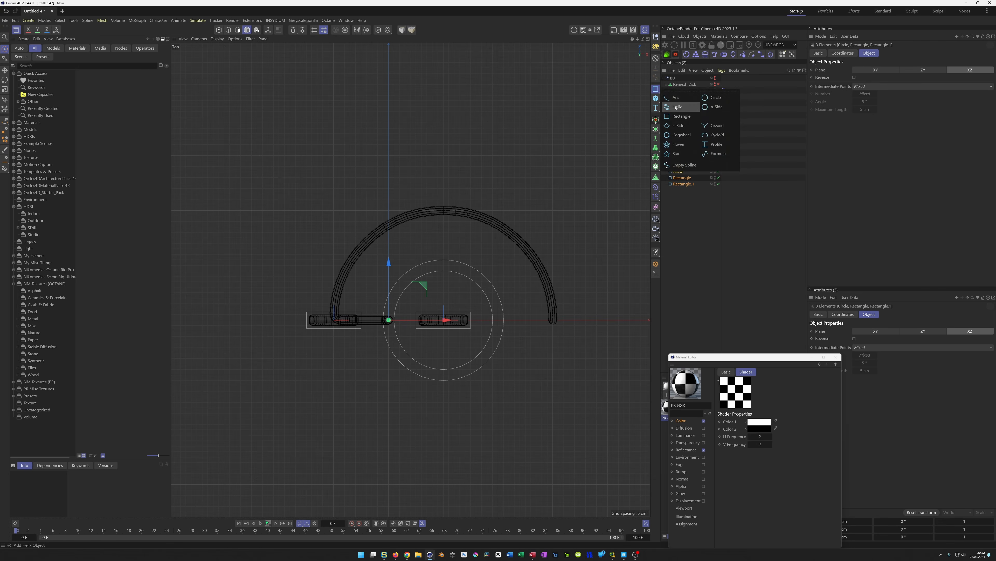
click(715, 97)
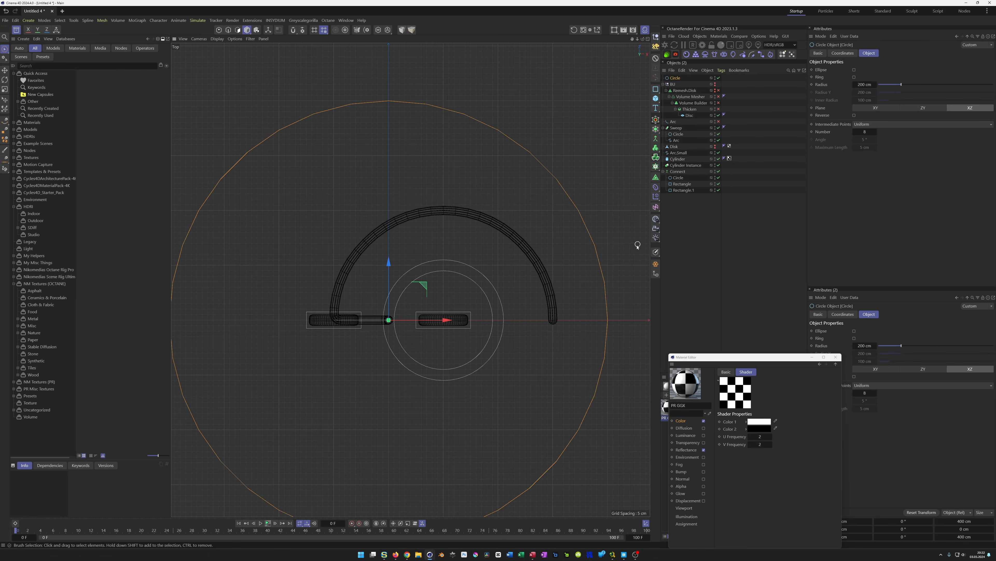
drag(447, 320, 501, 321)
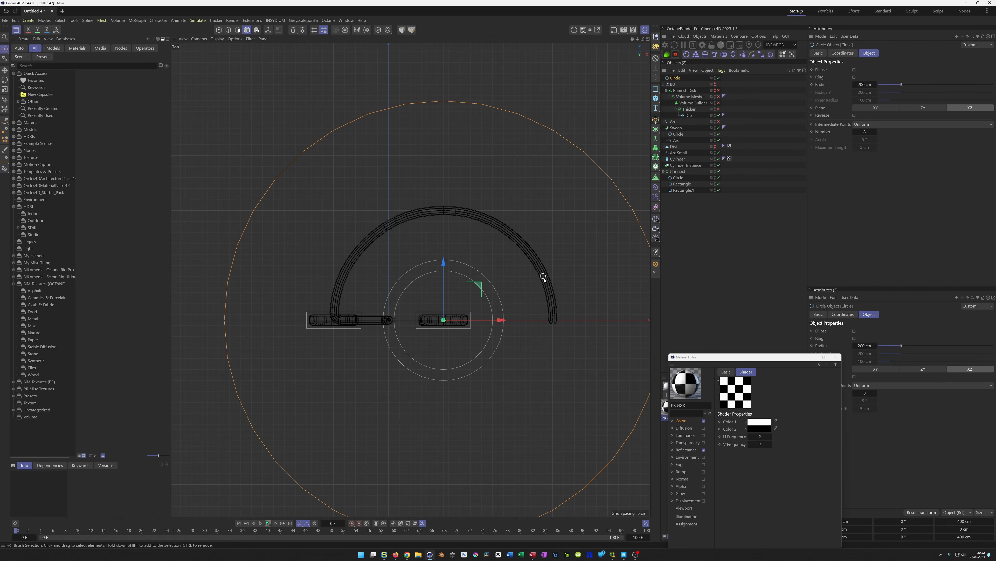
alt+middle_drag(438, 269, 399, 255)
scroll(399, 256, down, 4)
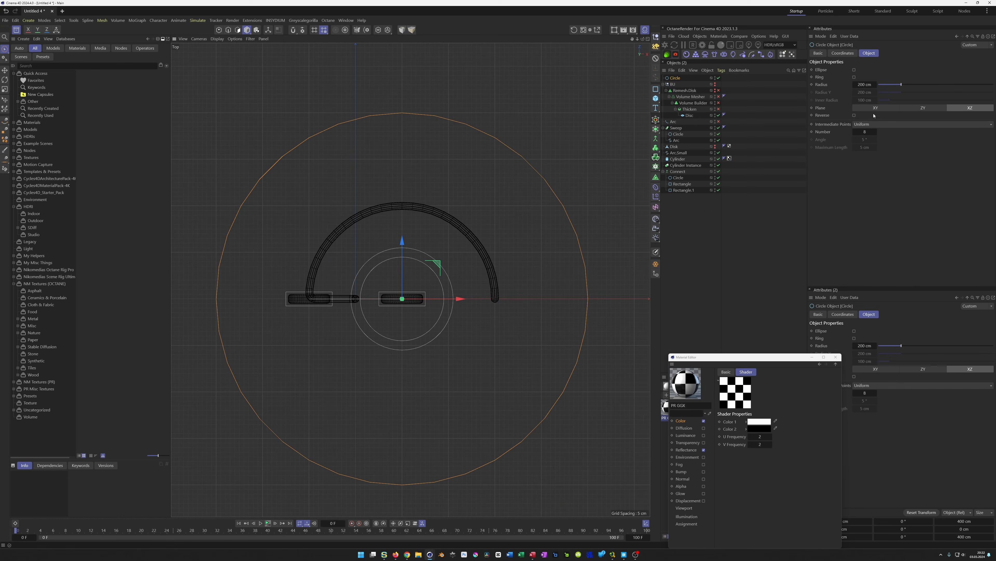
text(16)
key(Return)
Move the large circle into the Connect object
drag(675, 78, 681, 177)
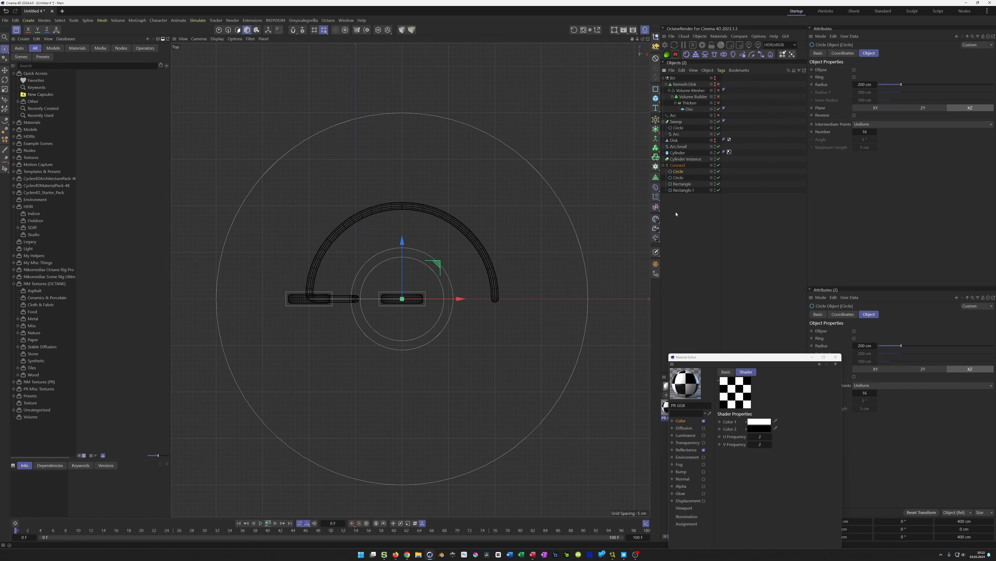
middle_click(320, 182)
middle_click(320, 181)
alt+drag(418, 252, 395, 232)
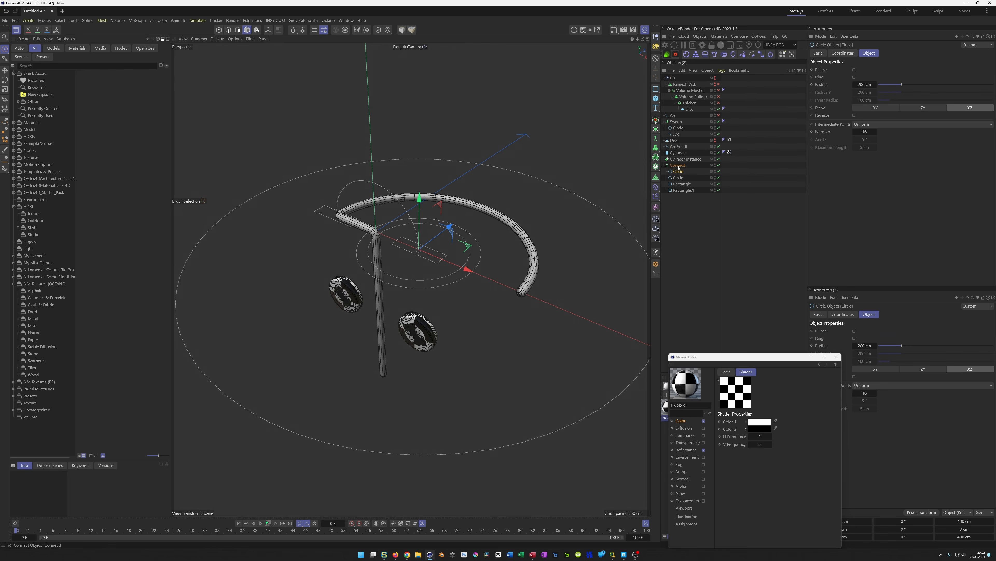
Extrude the Connect object's splines into a disc by placing it under a new Extrude
click(670, 165)
click(656, 130)
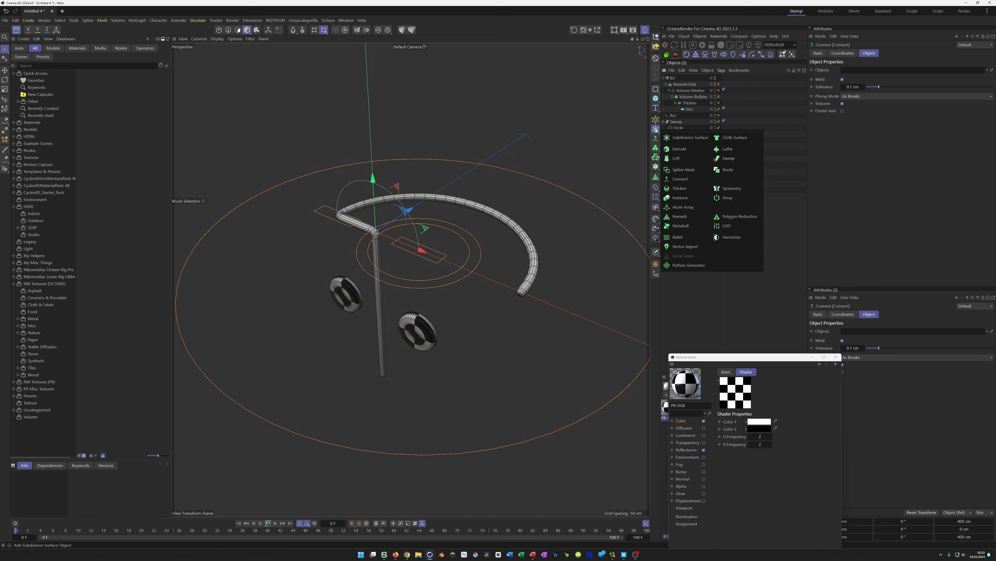
click(702, 151)
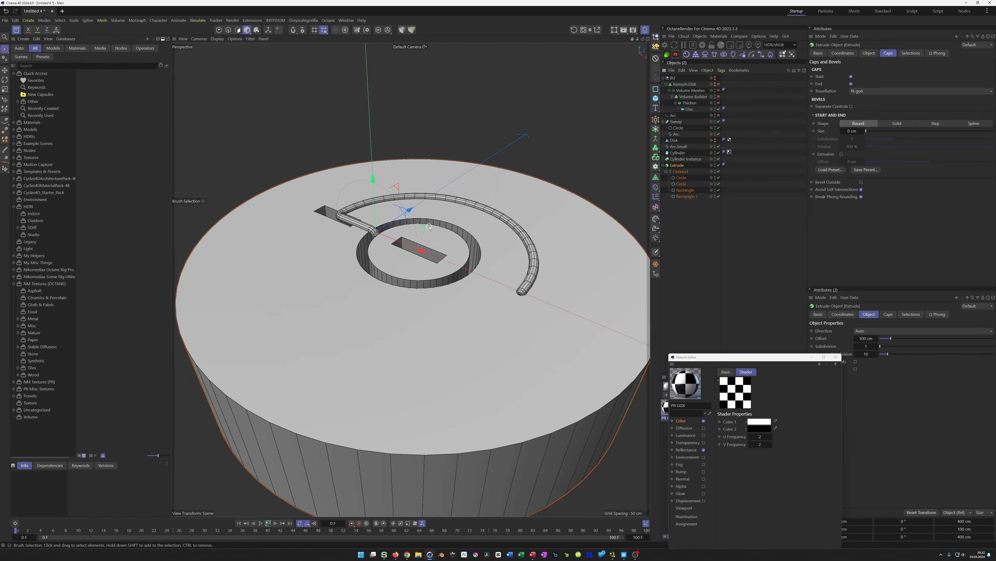
scroll(424, 239, down, 4)
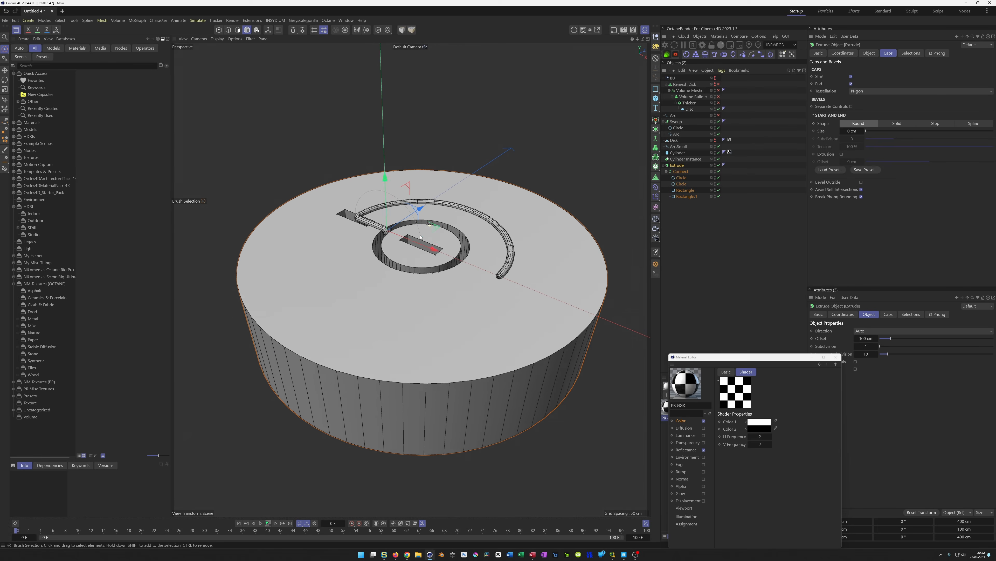
Lower the extruded disc in the front view so it sits at the wheels' centre height
middle_click(425, 255)
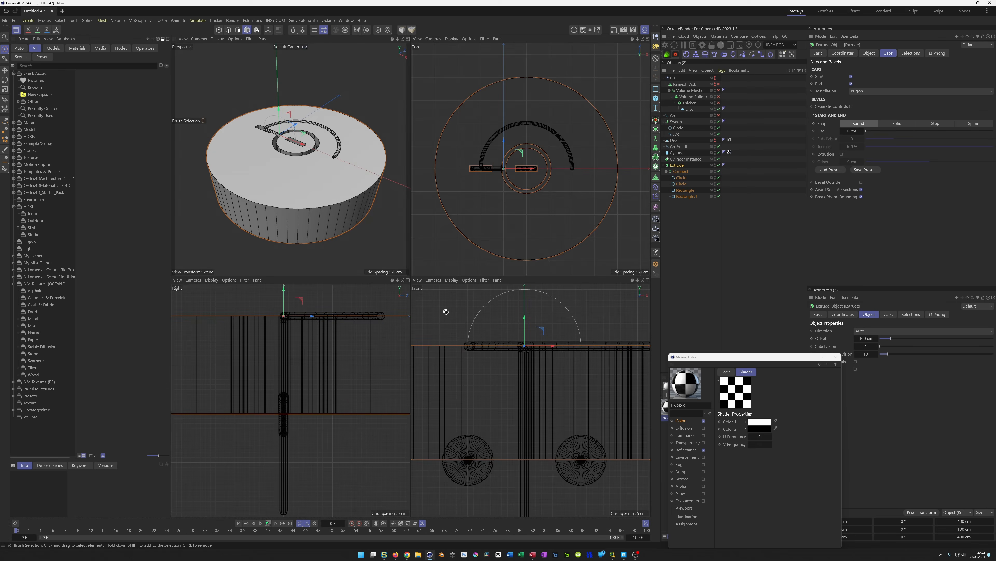
middle_click(446, 312)
scroll(446, 312, down, 4)
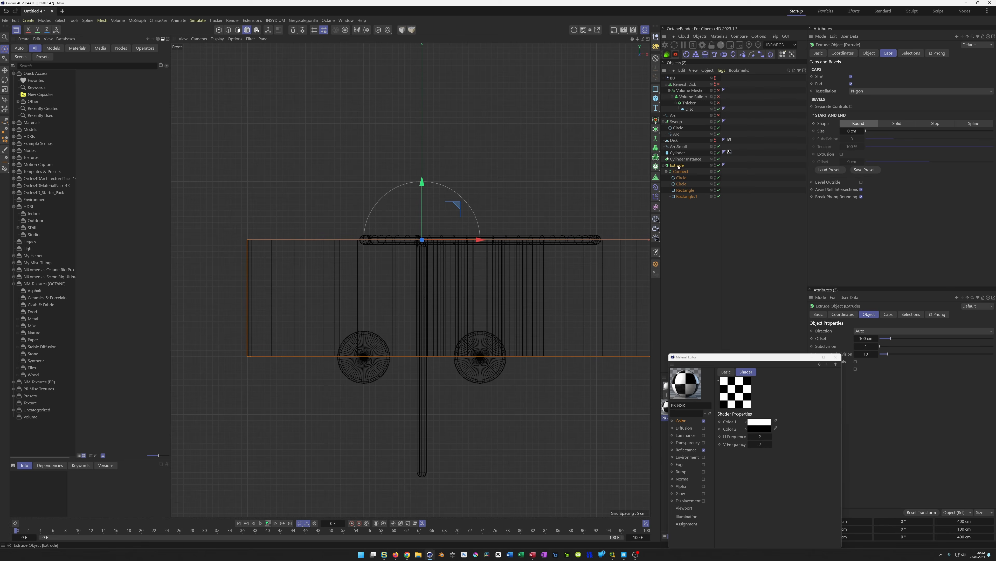
drag(423, 182, 413, 304)
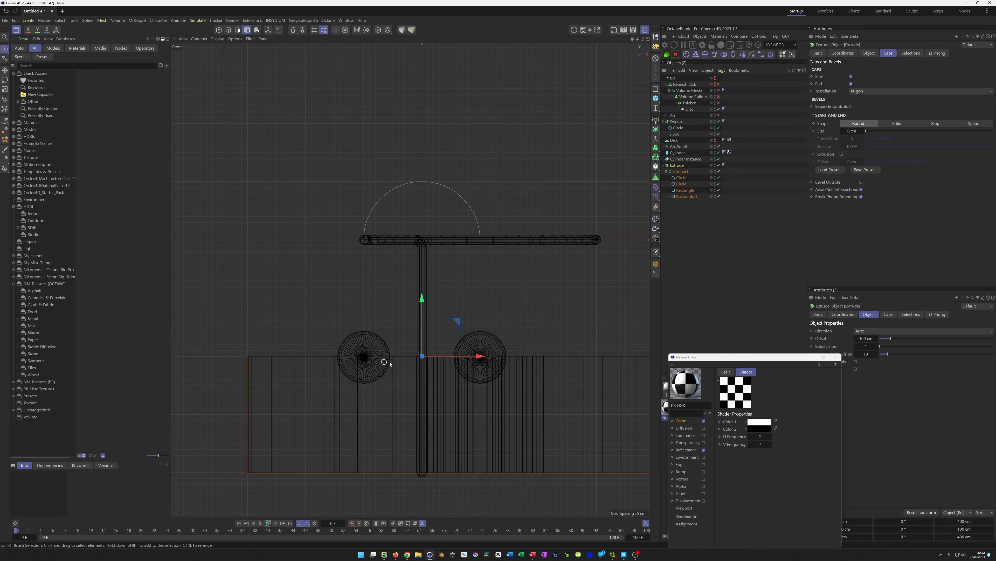
middle_click(420, 331)
middle_click(323, 239)
scroll(502, 309, up, 10)
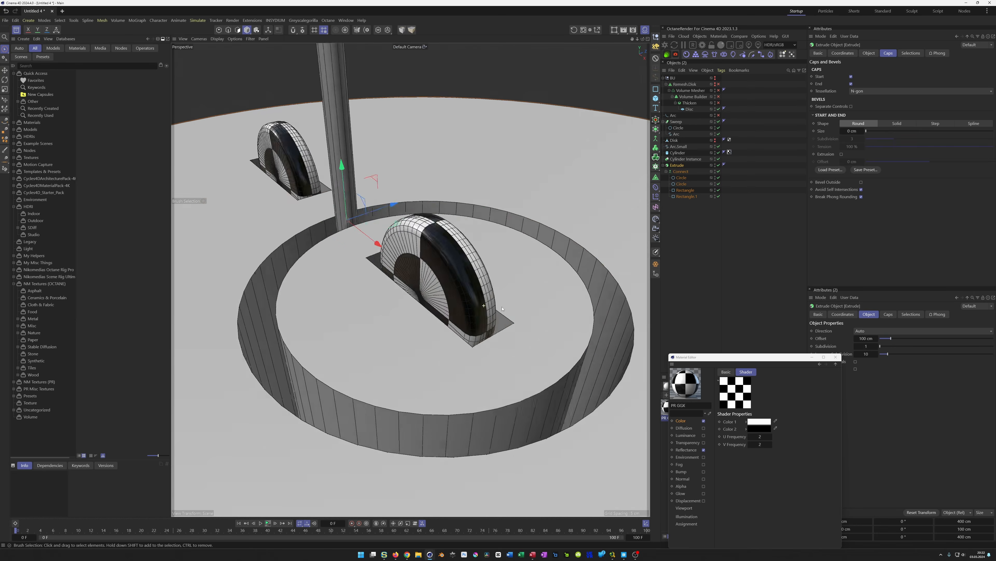
Unhide the large grooved disc object
alt+drag(503, 309, 534, 328)
alt+right_drag(434, 305, 394, 321)
alt+drag(393, 321, 406, 283)
alt+right_drag(414, 336, 427, 339)
alt+drag(427, 338, 430, 375)
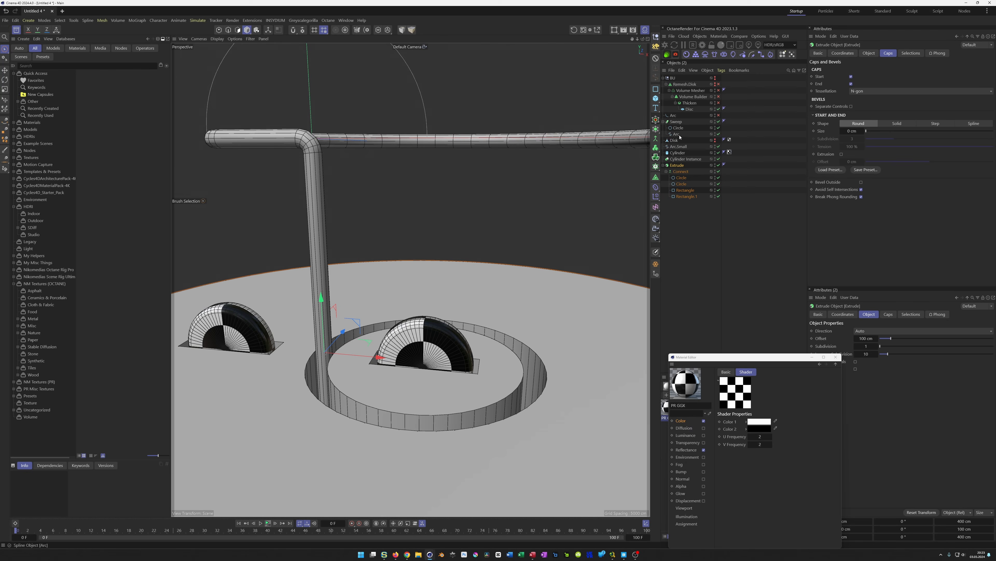
click(715, 141)
Resize both slot rectangles together to 46 cm wide and 11 cm high so the wheel cutouts fit tighter
mouse_move(355, 346)
alt+mouse_down()
mouse_move(384, 353)
mouse_move(361, 343)
alt+mouse_up()
alt+right_drag(361, 343, 393, 356)
mouse_move(393, 357)
alt+mouse_down()
mouse_move(414, 365)
mouse_move(421, 356)
mouse_move(399, 371)
alt+mouse_up()
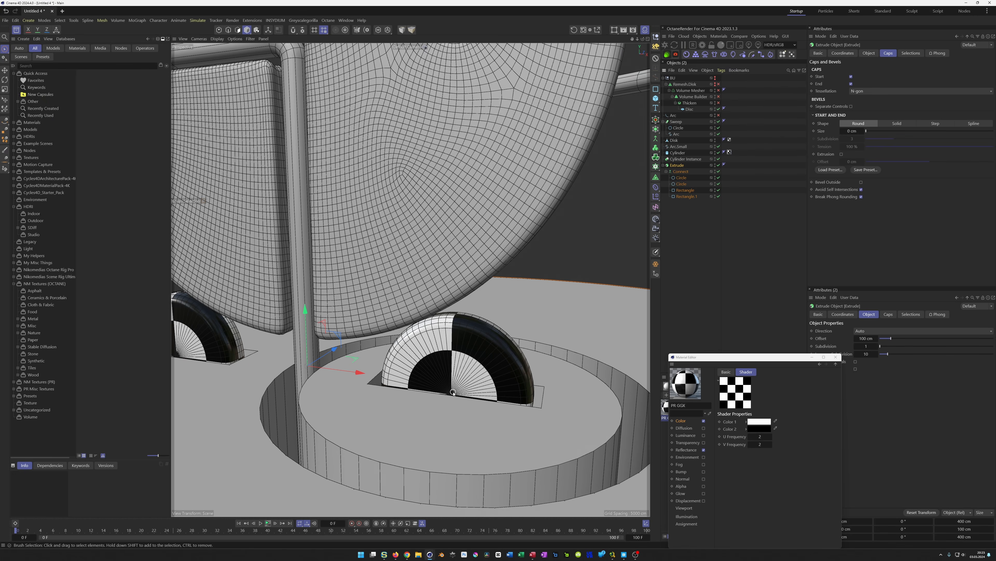
alt+drag(450, 394, 404, 389)
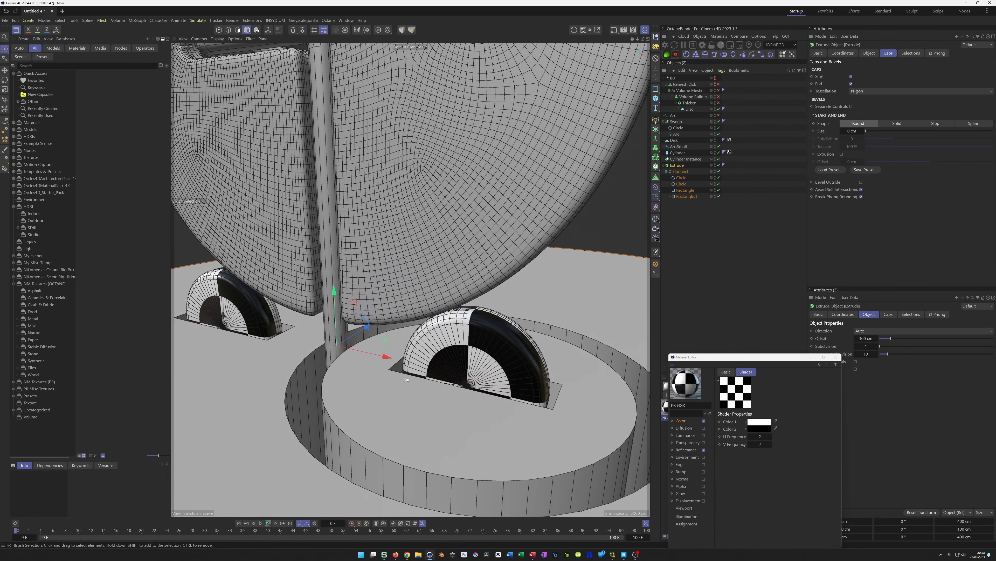
drag(334, 293, 341, 286)
mouse_move(462, 382)
alt+mouse_down()
mouse_move(473, 398)
mouse_move(444, 392)
mouse_move(452, 389)
alt+mouse_up()
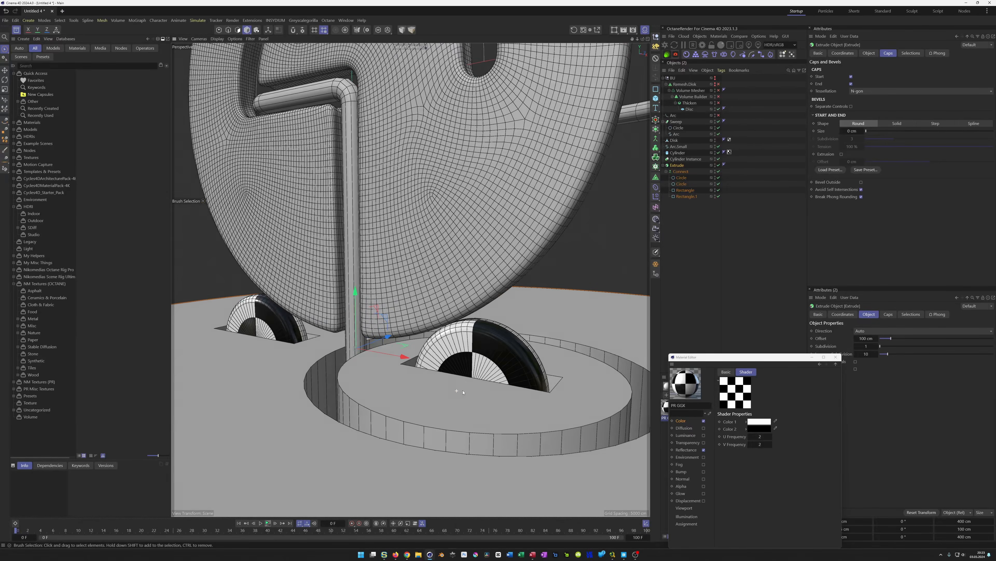
alt+right_drag(452, 390, 491, 356)
alt+drag(490, 355, 485, 367)
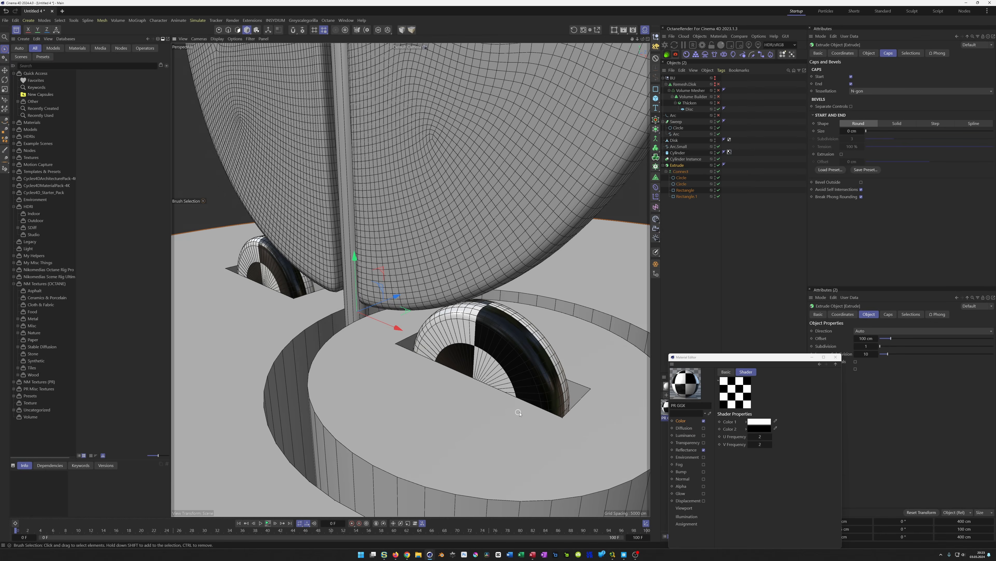
alt+drag(547, 387, 504, 392)
click(681, 192)
shift+click(684, 196)
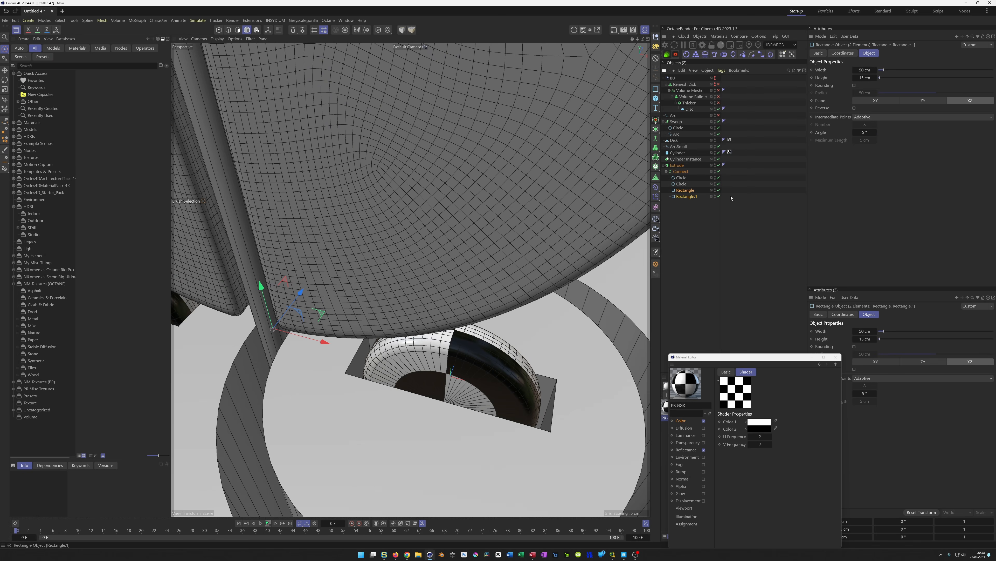
click(855, 78)
click(855, 79)
alt+drag(492, 368, 562, 379)
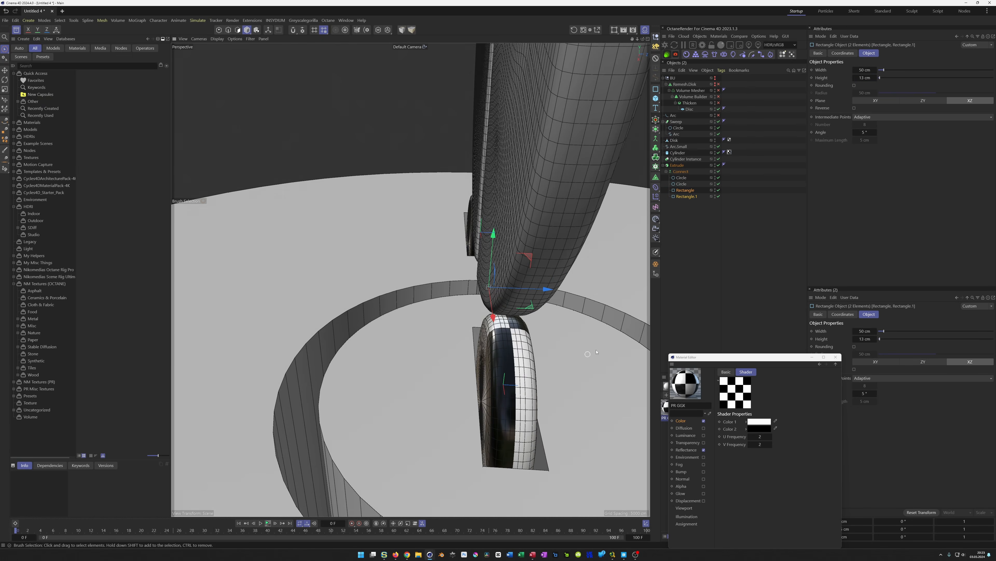
click(854, 79)
click(855, 79)
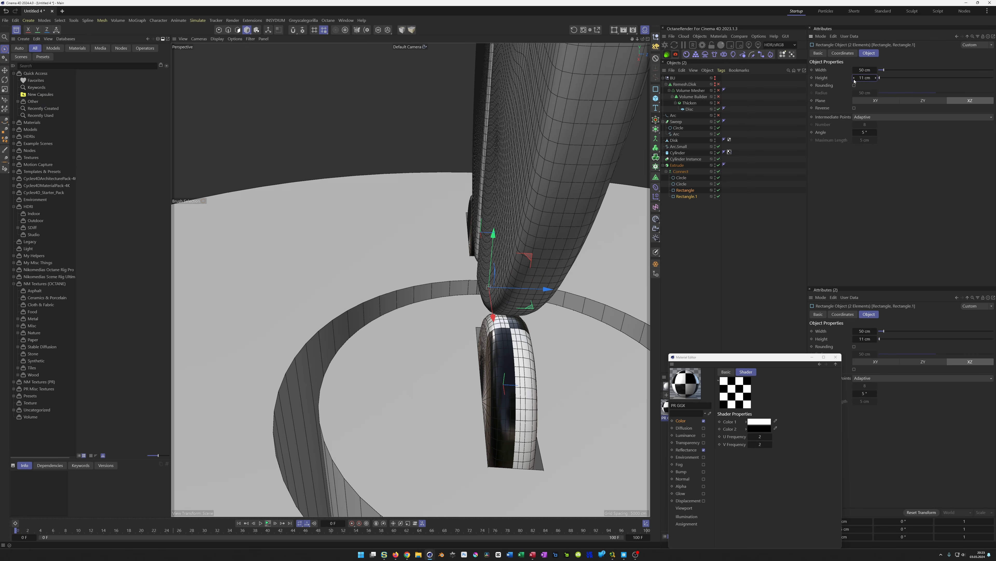
alt+drag(513, 409, 469, 412)
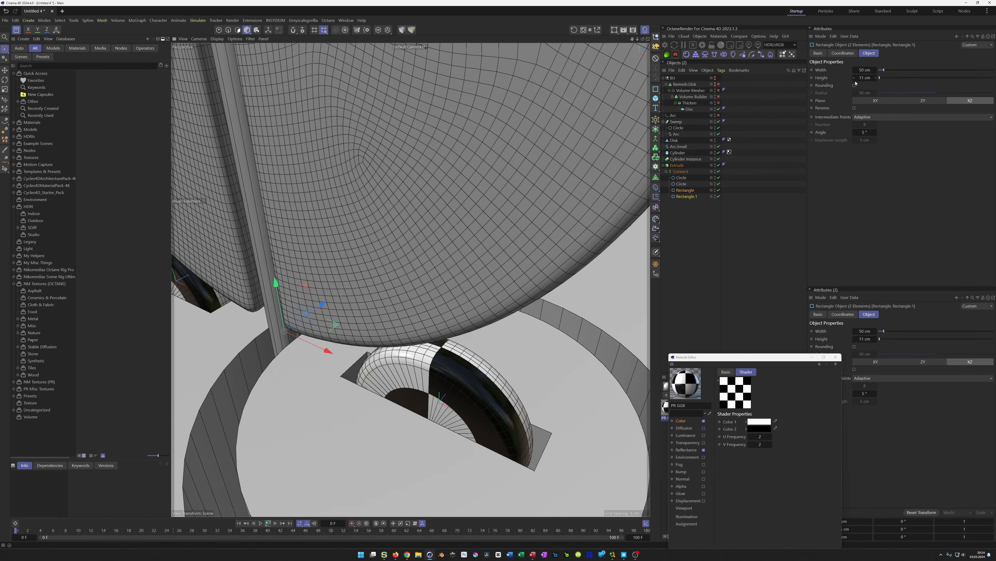
click(854, 71)
click(855, 70)
click(855, 70)
click(854, 70)
Save the scene in the _Temp folder as Don'tTouch_Tut
alt+drag(506, 455, 487, 420)
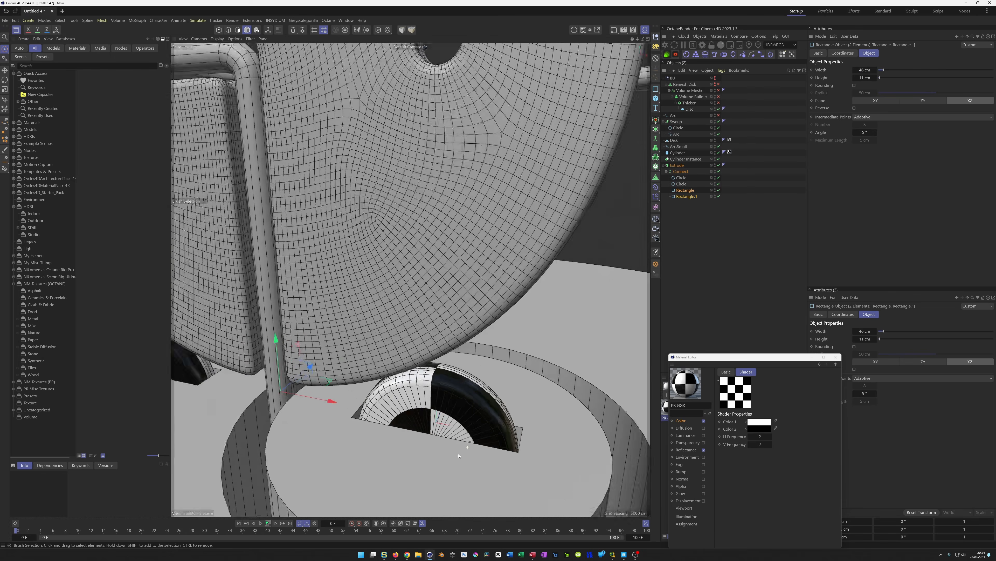
scroll(478, 440, down, 5)
alt+drag(475, 453, 449, 460)
scroll(449, 460, down, 2)
alt+middle_drag(464, 433, 473, 419)
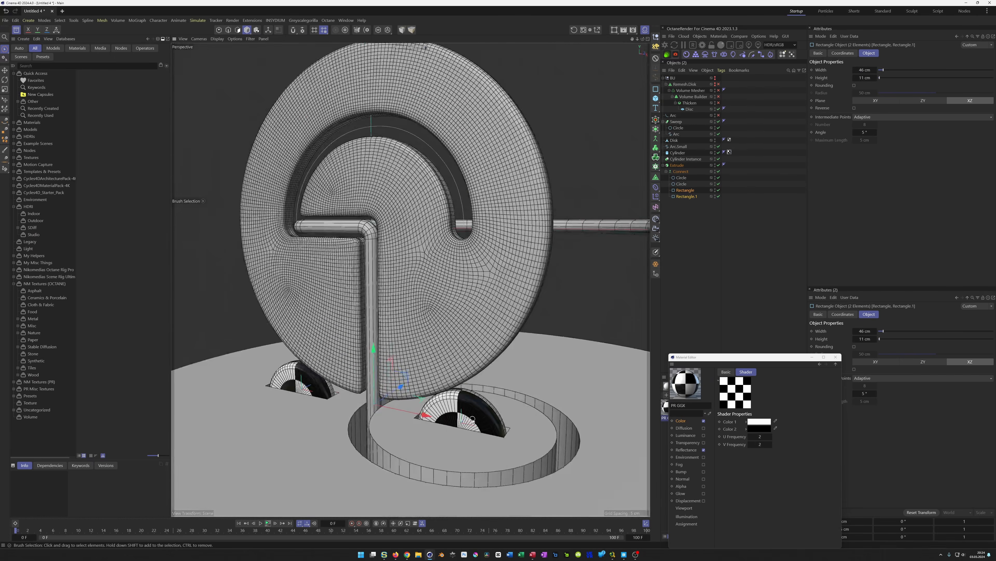
alt+drag(473, 419, 480, 407)
key(ctrl+s)
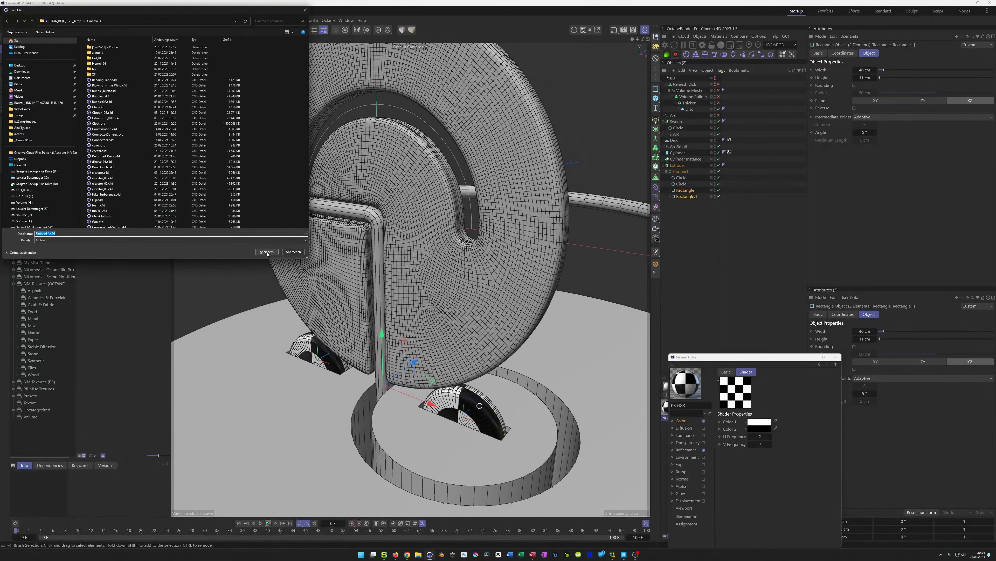
click(78, 21)
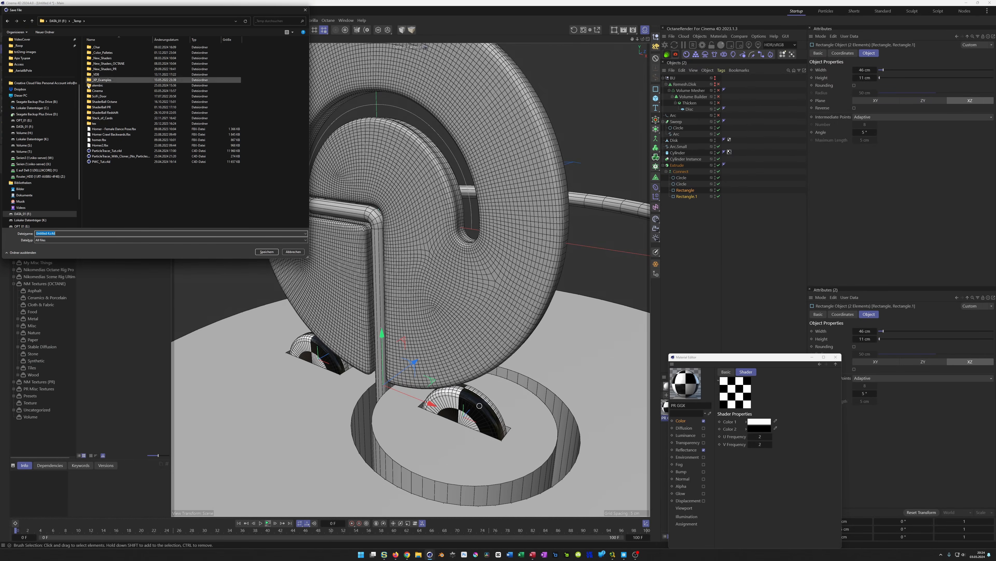
click(116, 233)
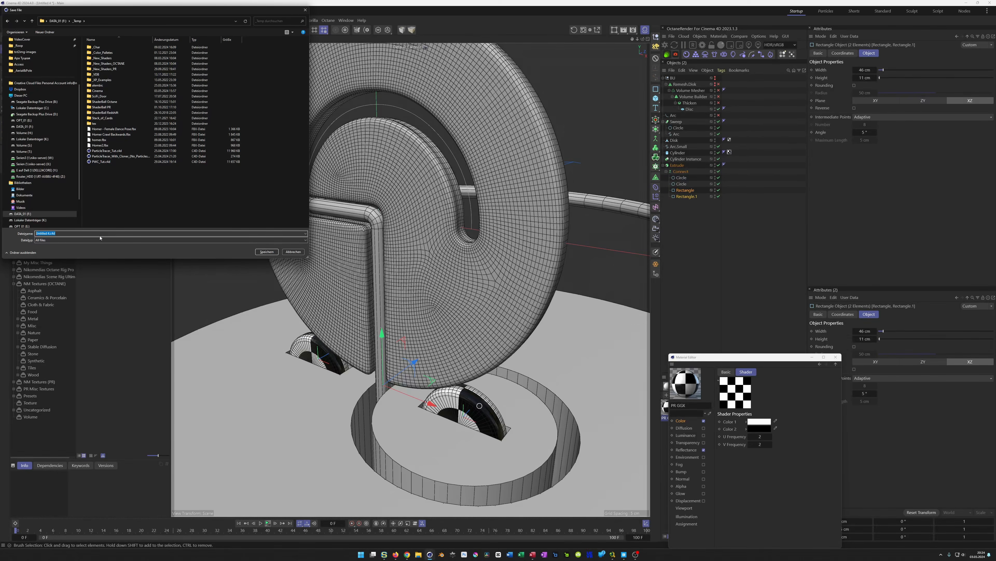
text(Don)
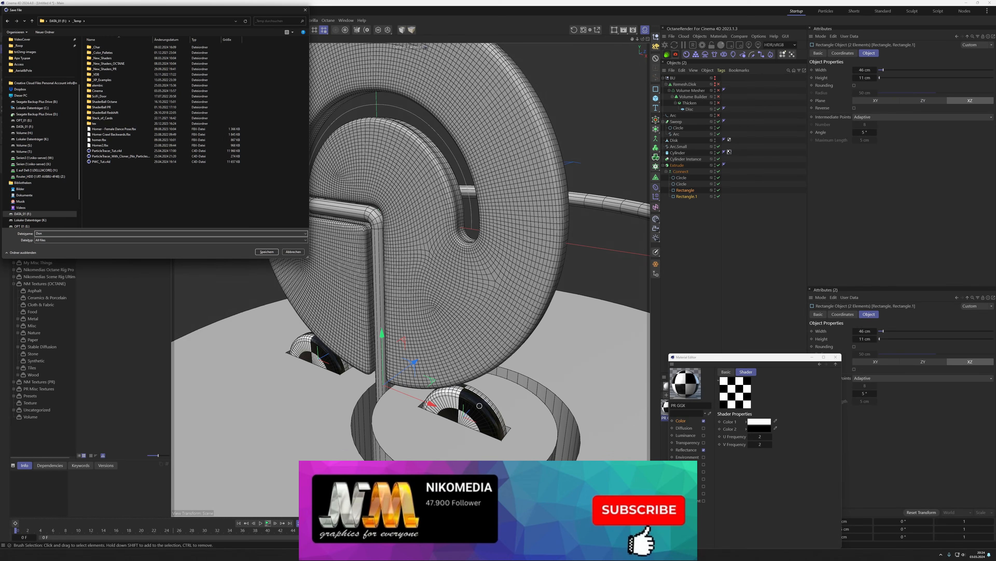
text('tTouch_Tut)
key(Return)
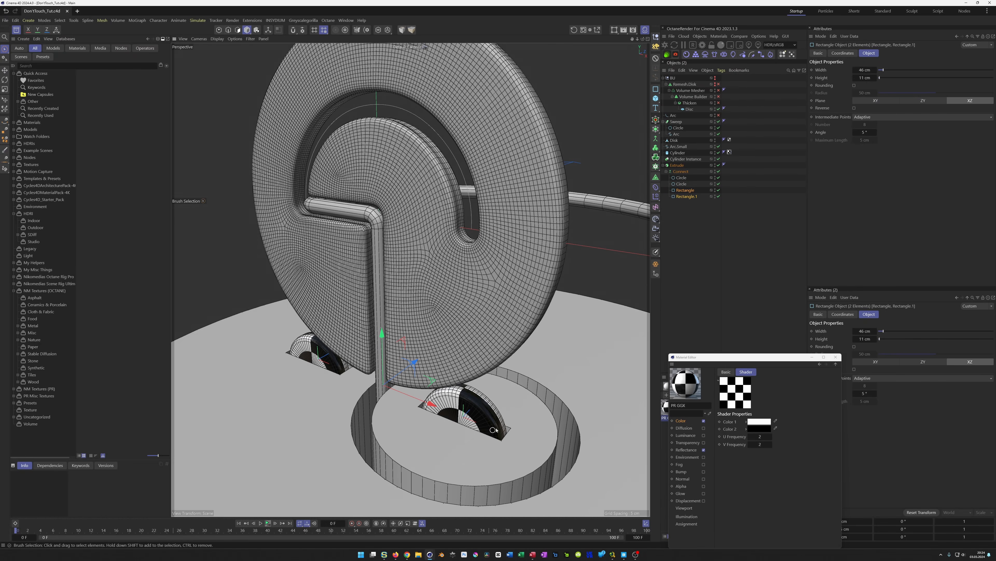
Try a 2 cm rounded cap on the disc's extrusion, then reset the cap size to 0 cm
click(675, 165)
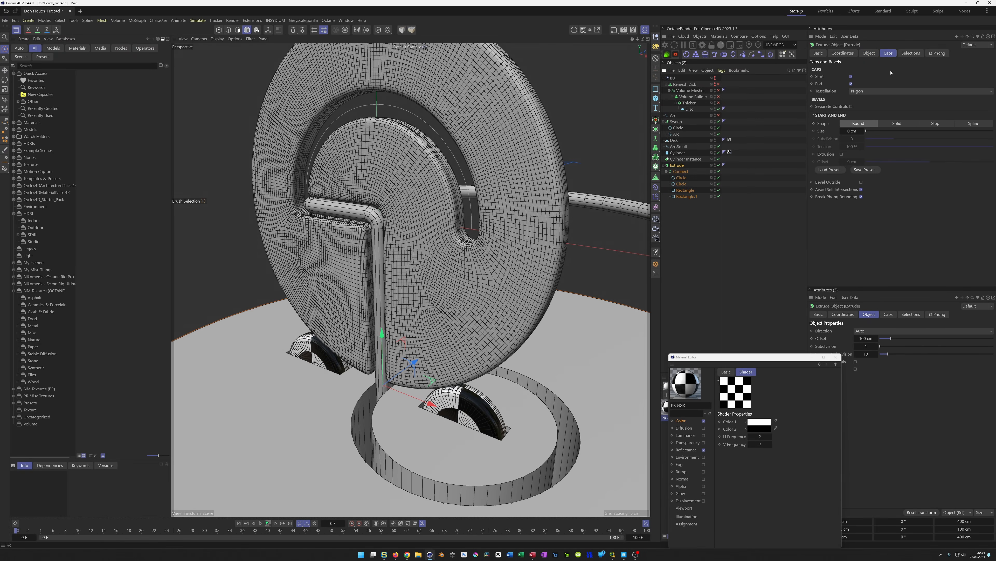
click(889, 54)
click(854, 131)
text(2)
key(Return)
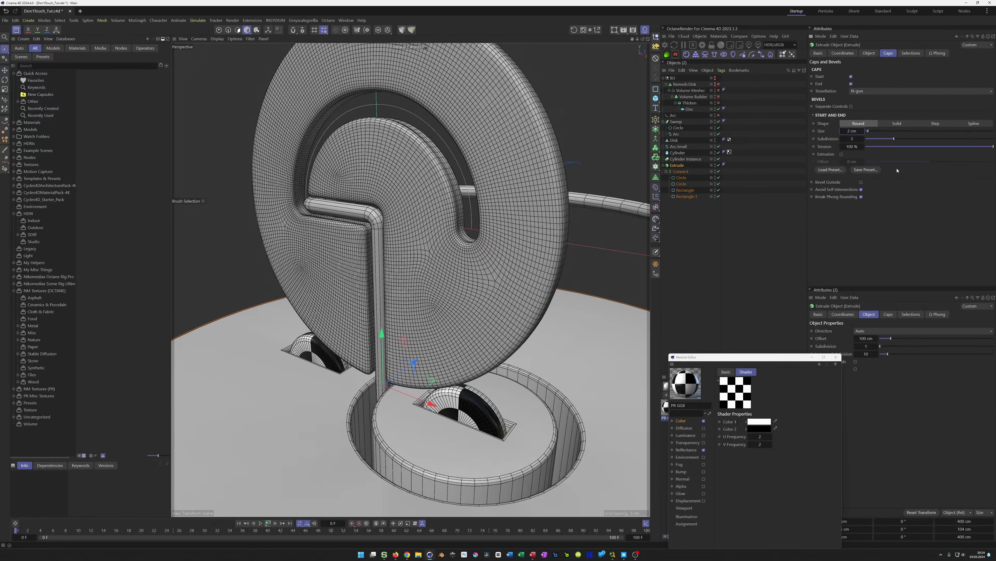
scroll(514, 416, up, 10)
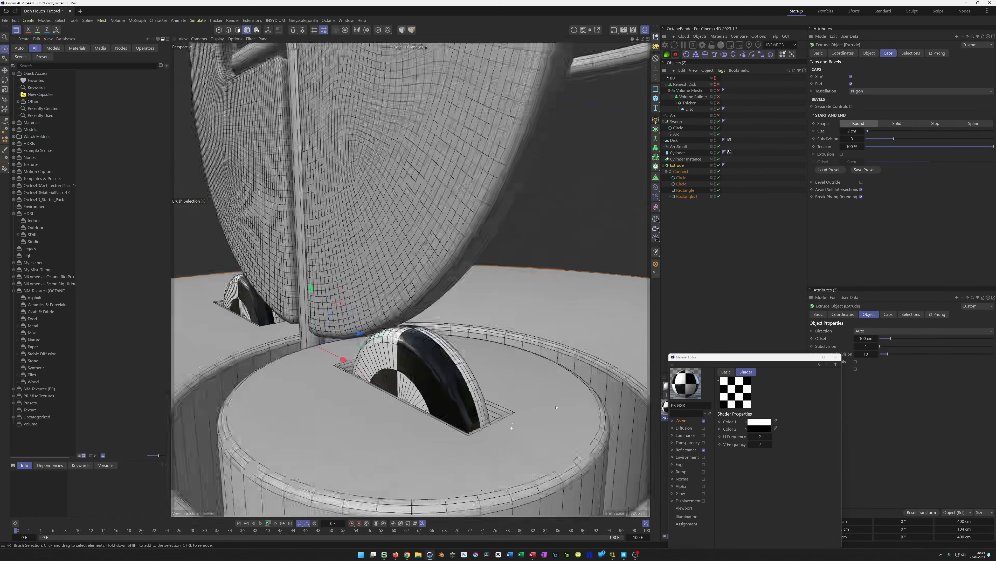
scroll(514, 417, up, 3)
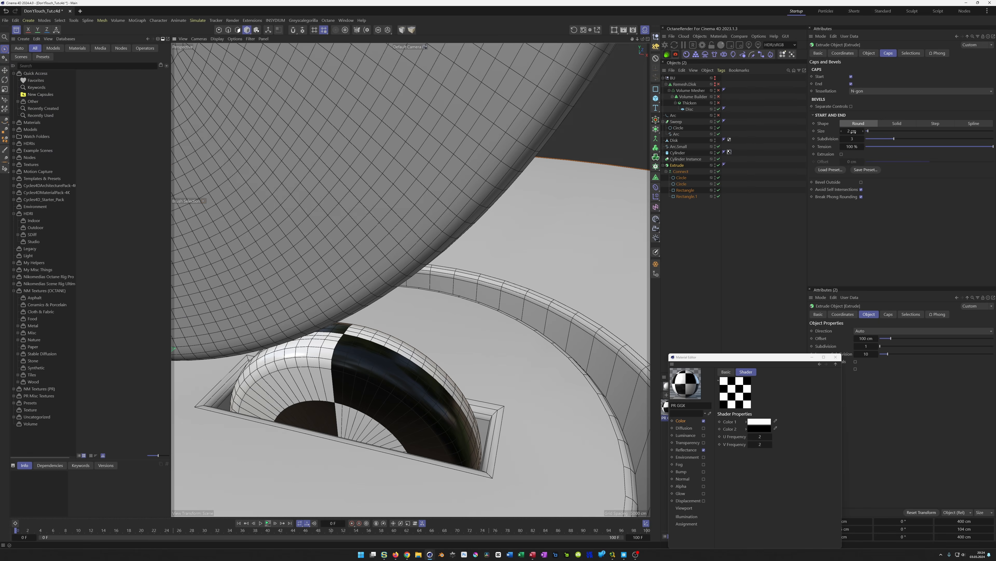
drag(852, 130, 862, 165)
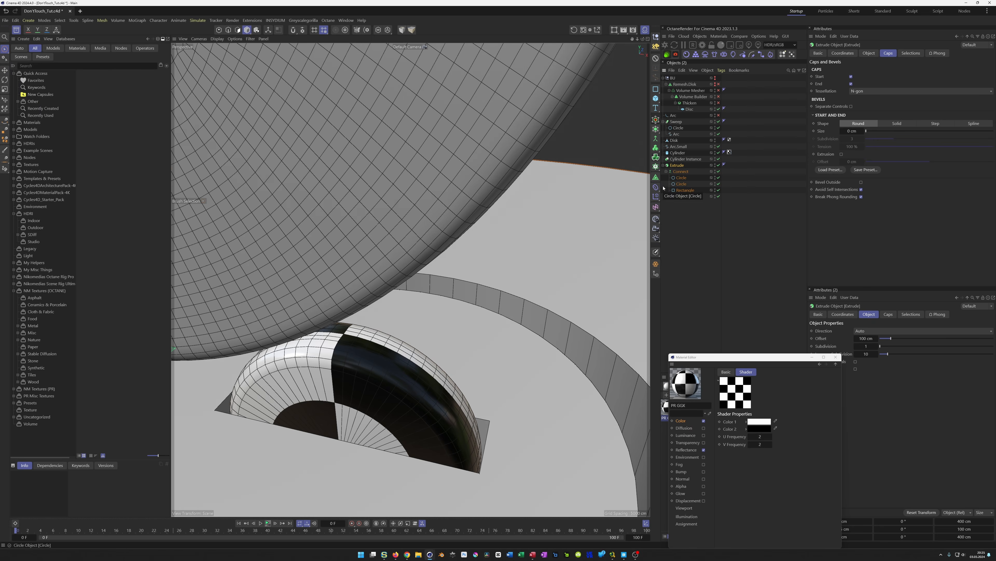
Add a Bevel deformer under the disc's Extrude and set its subdivision to 1
click(655, 188)
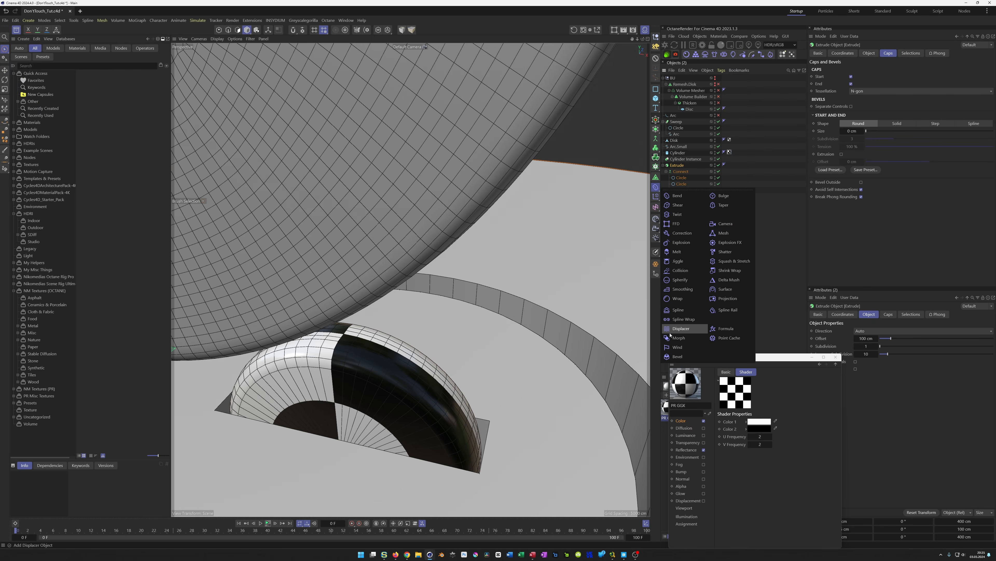
click(673, 357)
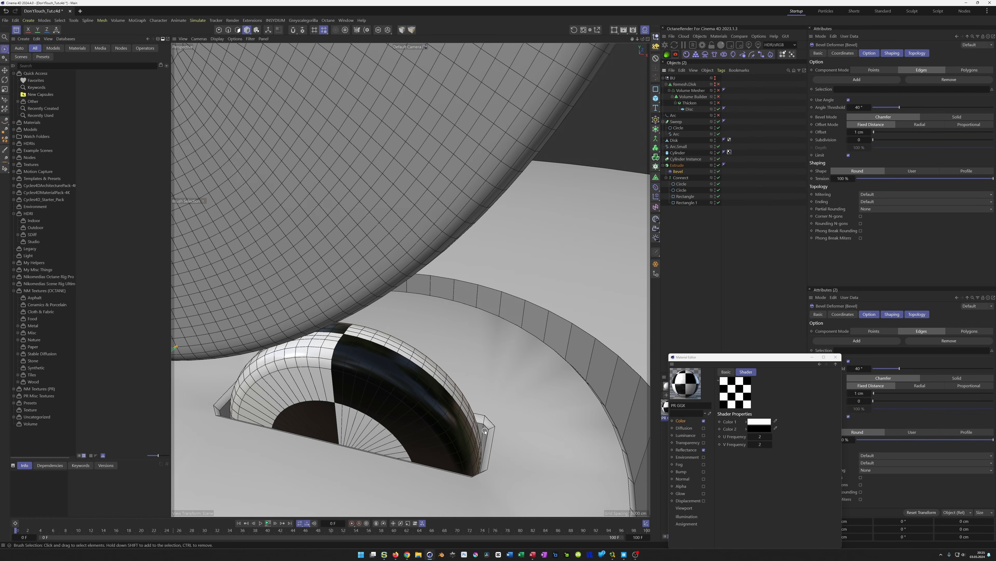
click(869, 141)
click(870, 141)
click(869, 141)
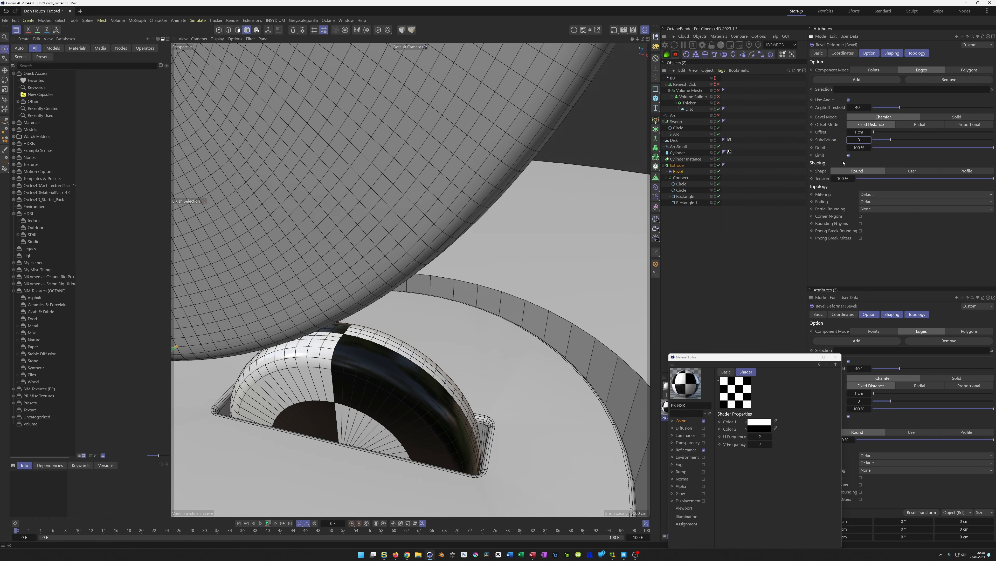
Inspect the beveled slot edges of the disc from several angles
alt+right_drag(492, 425, 436, 442)
alt+drag(436, 442, 453, 448)
alt+right_drag(453, 448, 416, 436)
alt+drag(416, 436, 385, 391)
alt+right_drag(355, 415, 355, 378)
alt+drag(354, 378, 344, 415)
alt+right_drag(365, 401, 419, 354)
alt+drag(416, 346, 427, 317)
alt+right_drag(427, 317, 386, 342)
alt+drag(387, 342, 392, 328)
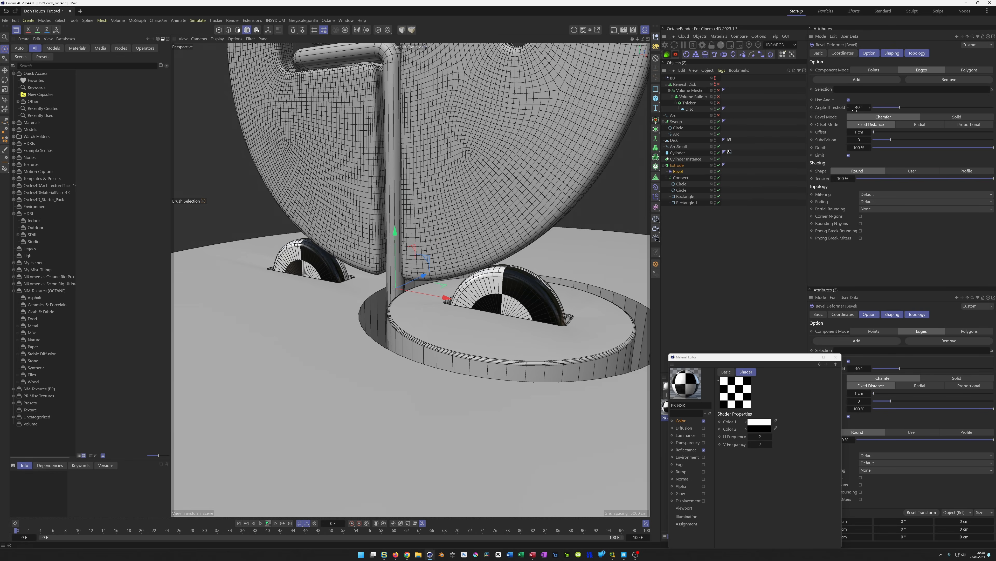
Group the Extrude into a Null and move the Bevel deformer out beside it inside the Null
click(677, 167)
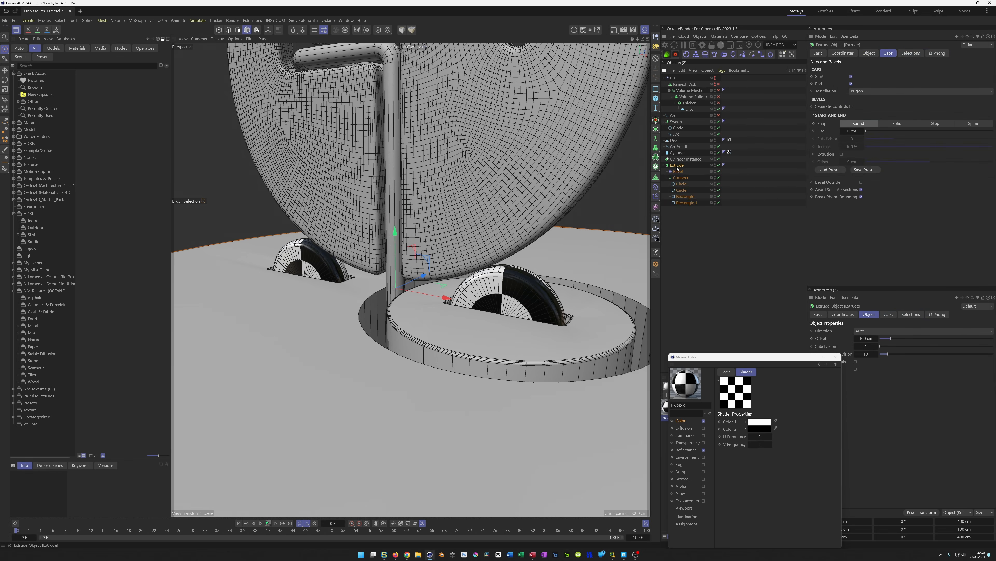
key(alt+g)
click(664, 165)
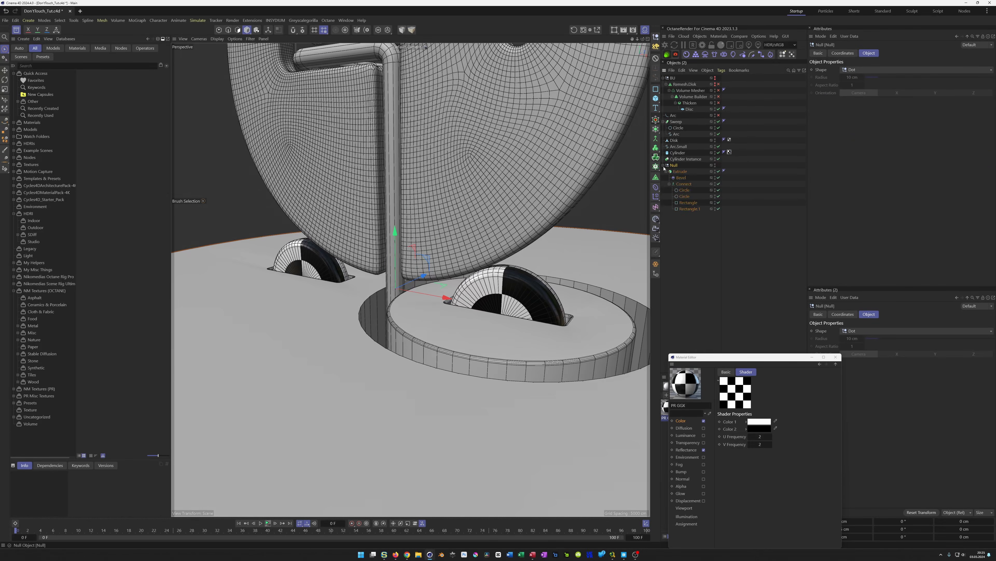
click(680, 179)
drag(680, 179, 677, 174)
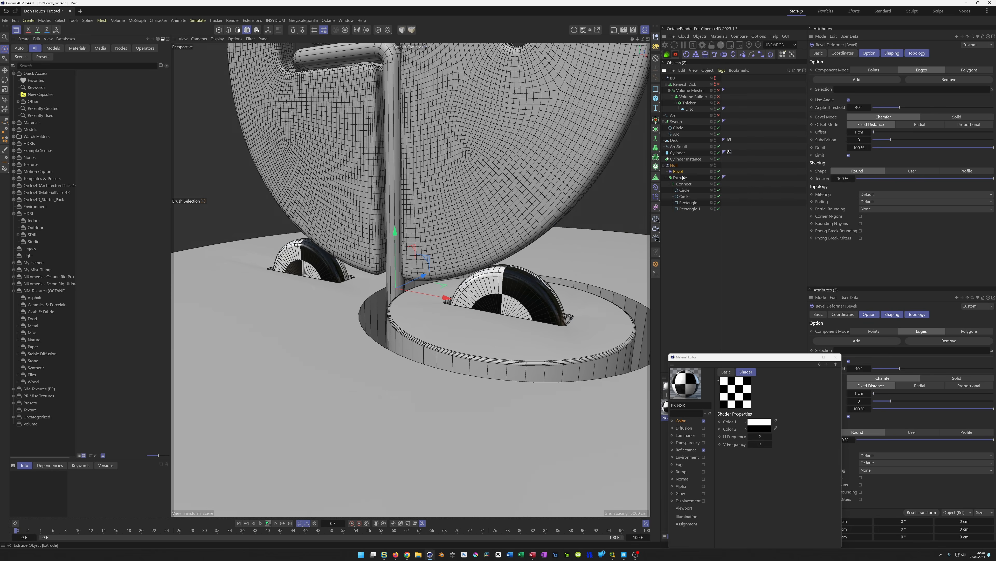
Wrap the Extrude in a new Connect object inside the Null
click(642, 237)
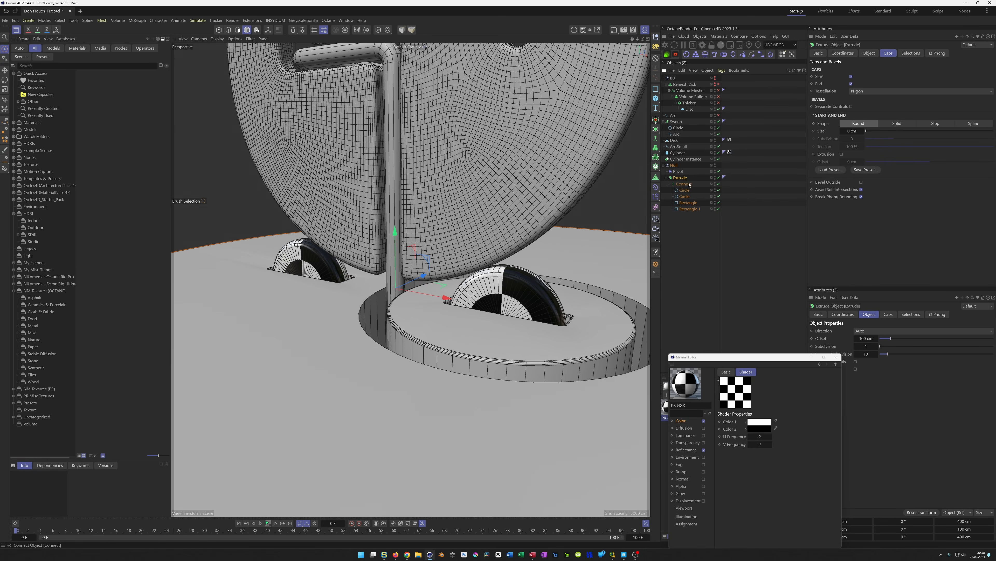
alt+click(657, 139)
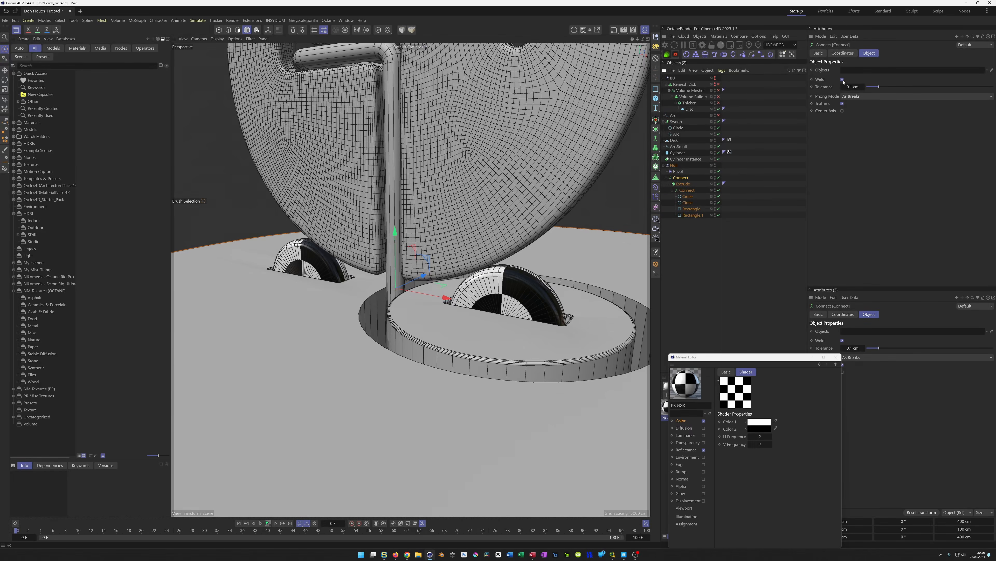
alt+drag(399, 315, 375, 301)
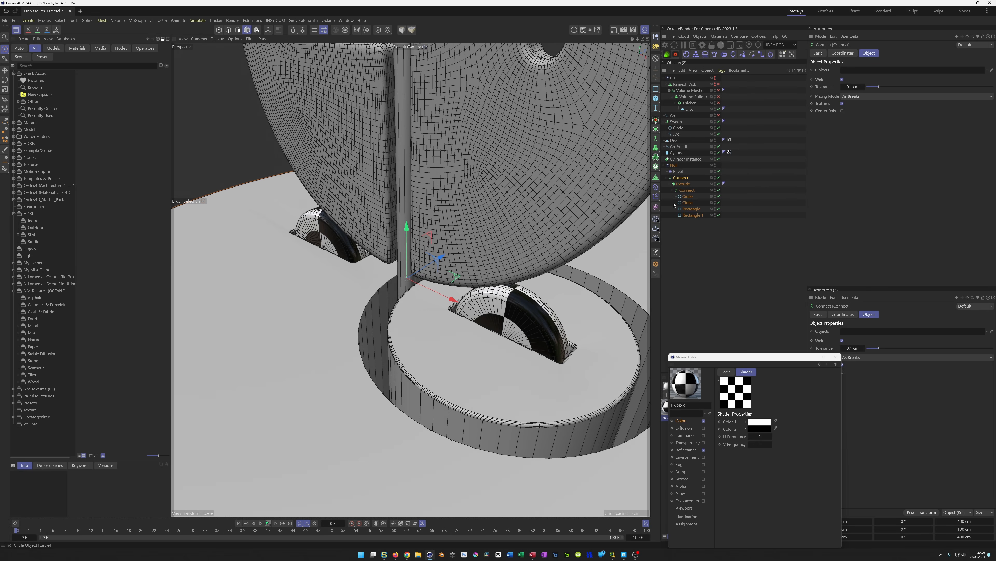
Toggle the Bevel deformer on and off to compare the disc's slot edges around the base
alt+right_drag(472, 341, 327, 392)
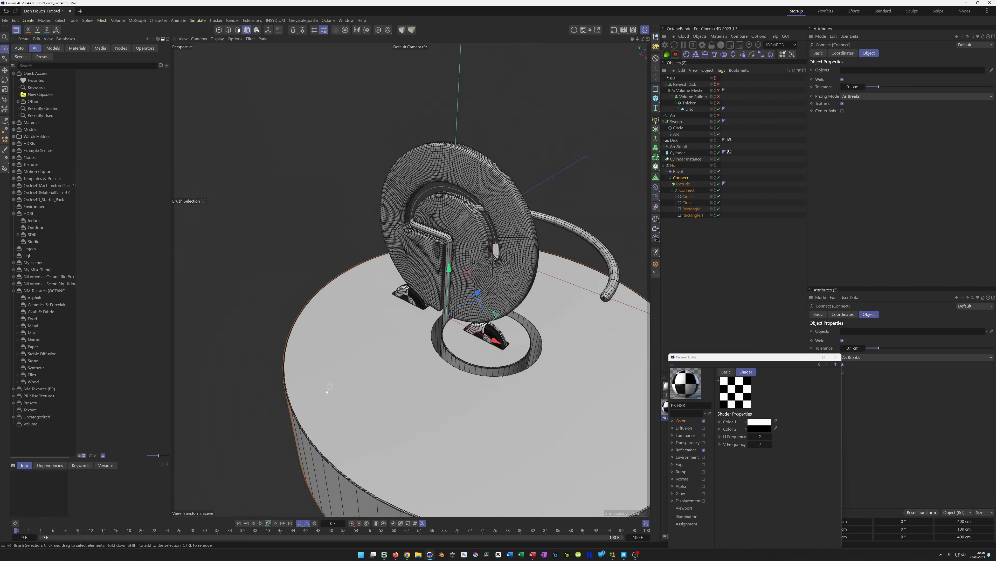
alt+right_drag(448, 360, 504, 282)
alt+drag(403, 395, 439, 401)
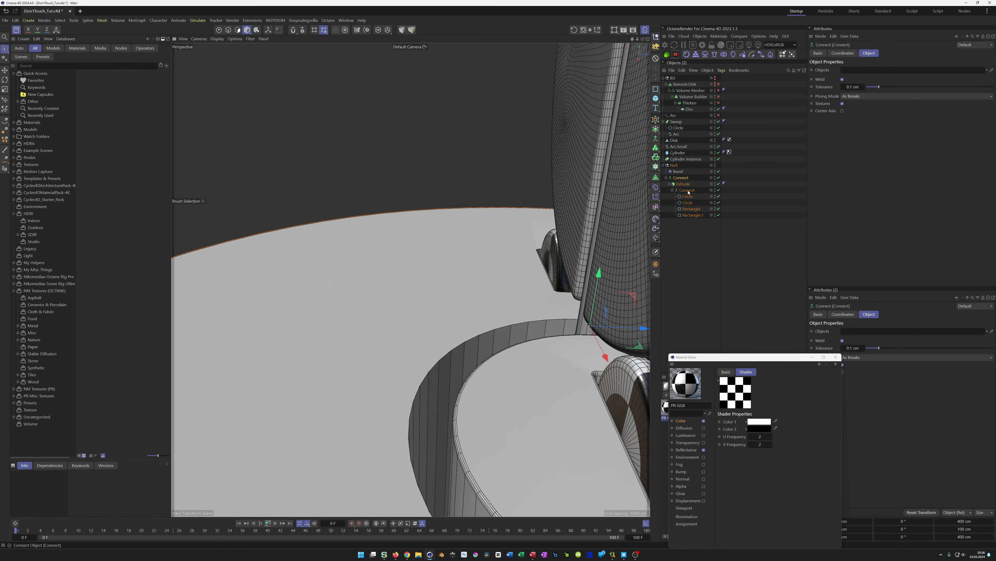
click(682, 172)
click(719, 172)
click(719, 171)
click(719, 171)
click(719, 172)
click(719, 172)
click(719, 172)
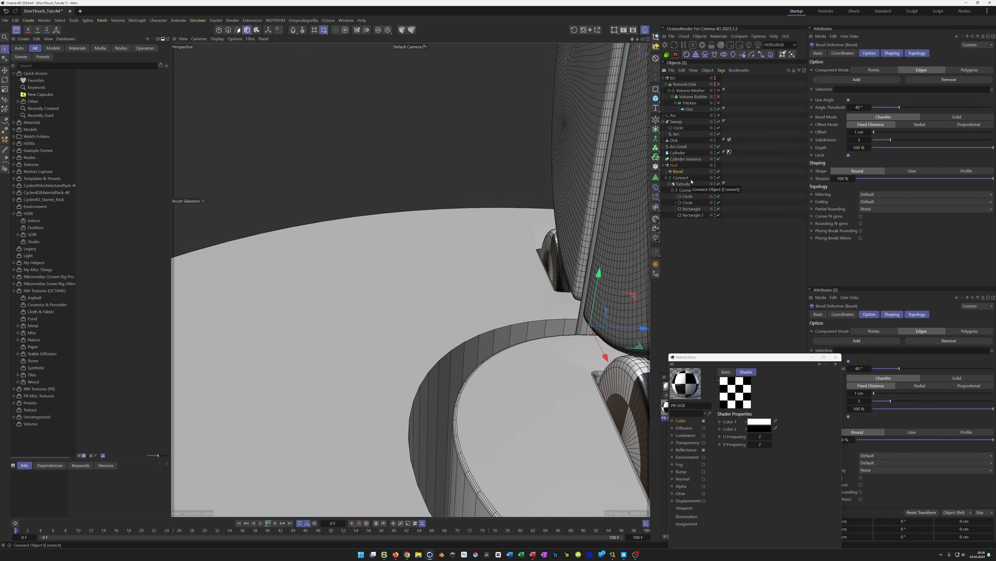
Try the Bevel's Solid mode and Radial and Proportional offset modes, returning to Chamfer with Fixed Distance
click(962, 118)
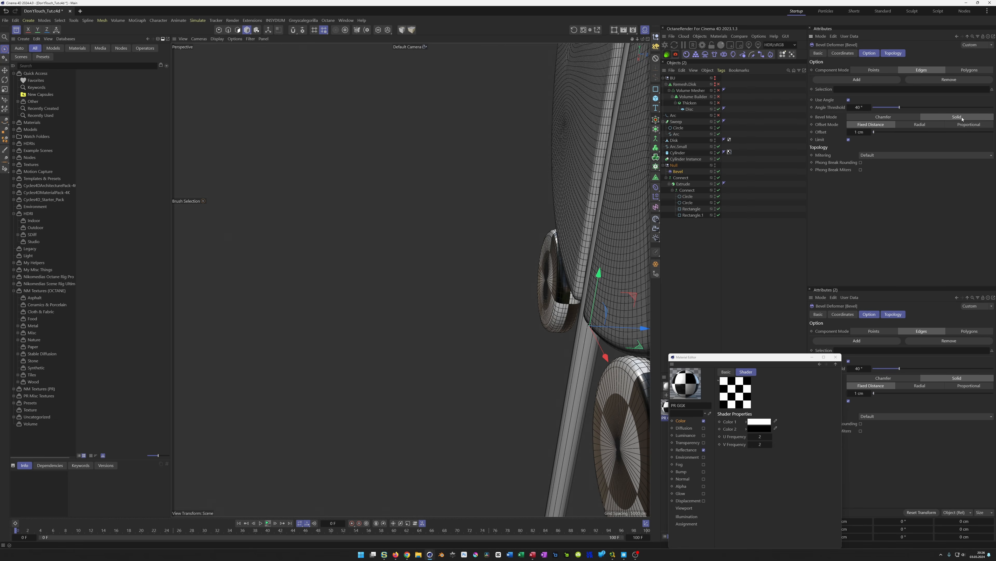
click(905, 117)
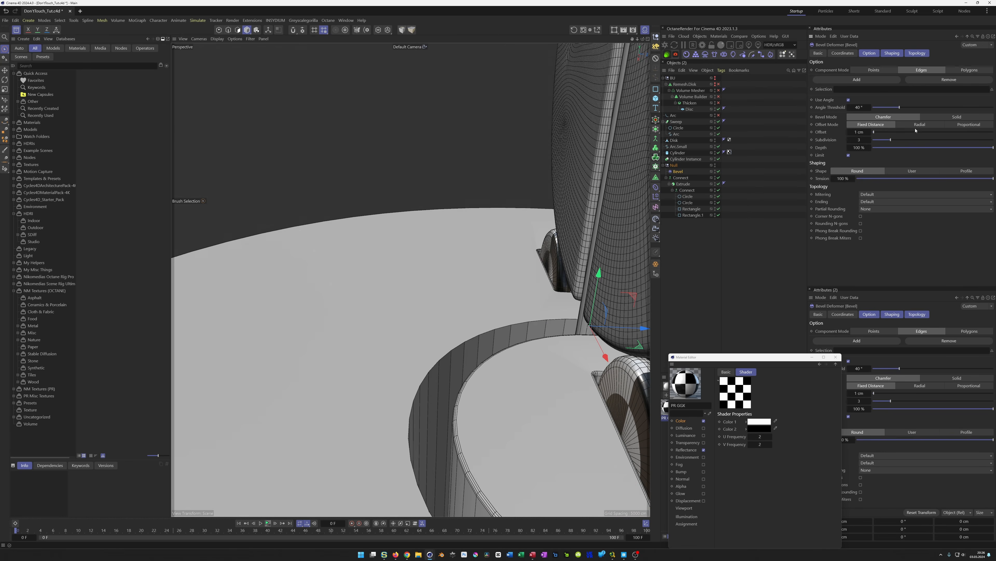
click(916, 124)
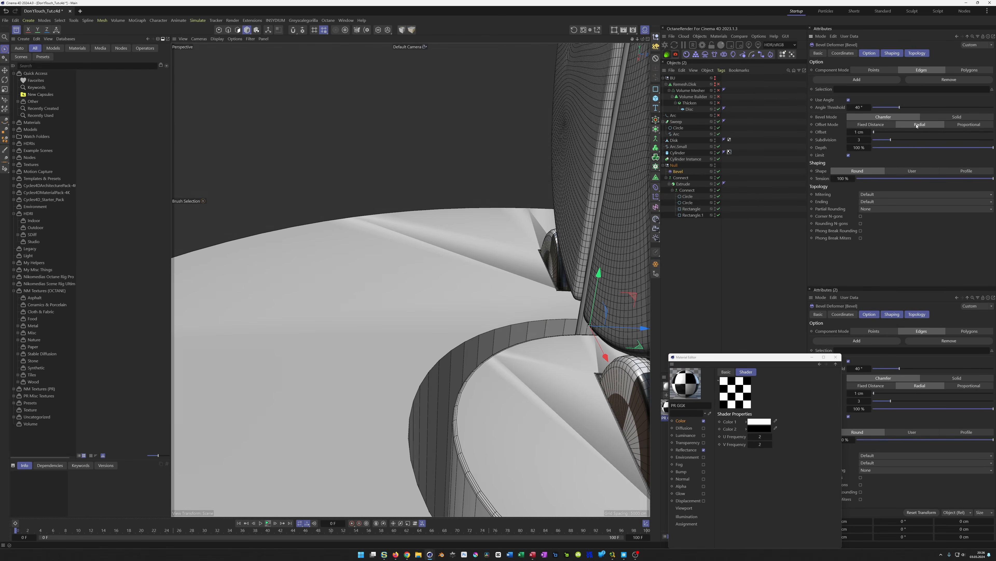
click(883, 124)
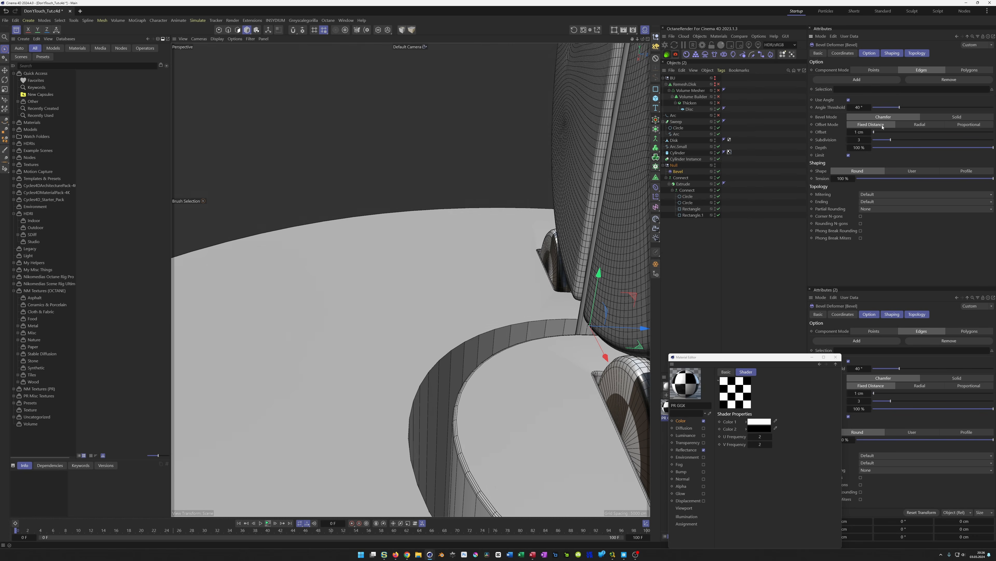
click(918, 124)
click(965, 126)
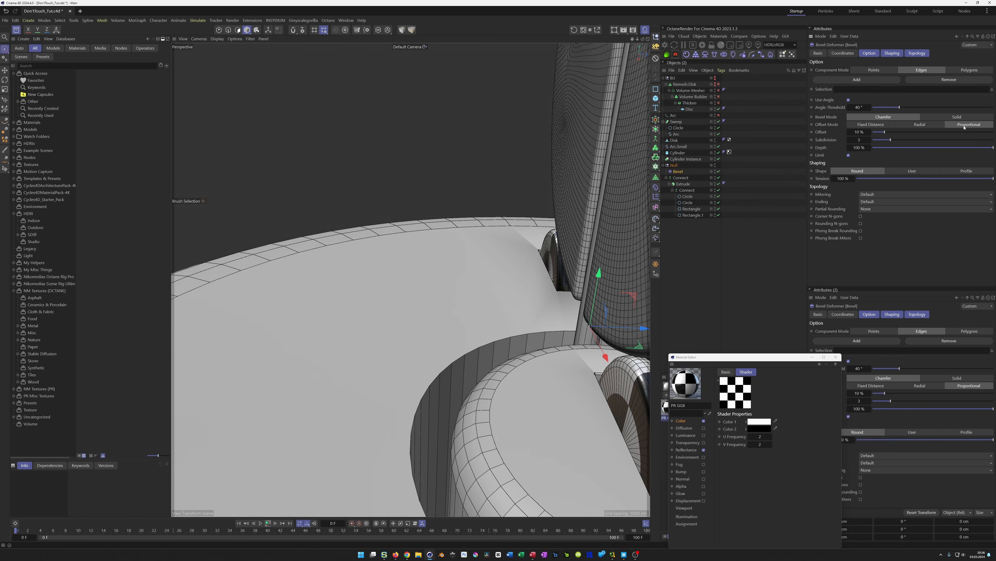
click(877, 125)
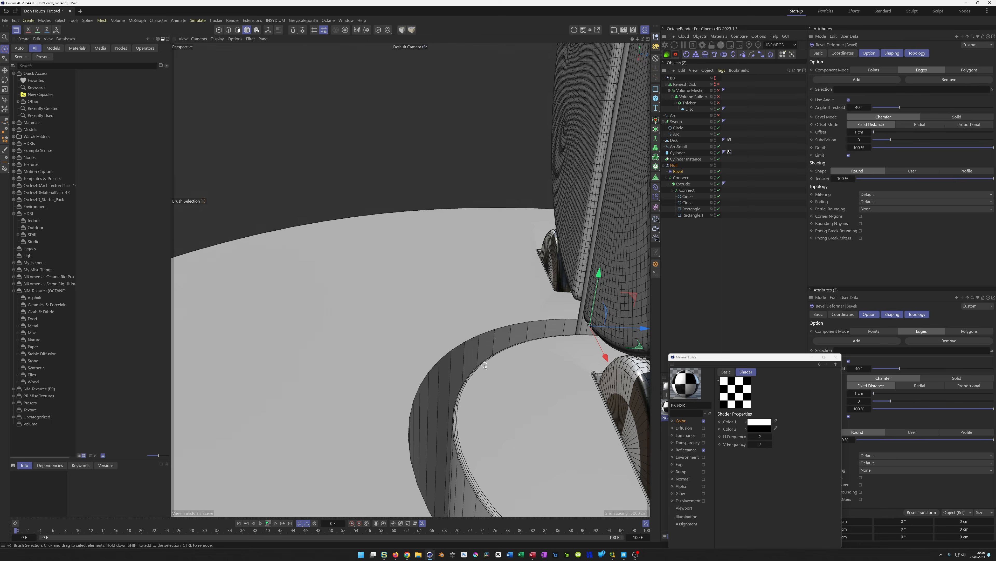
Try Uniform mitering on the Bevel deformer, then reset mitering to Default
scroll(485, 365, up, 2)
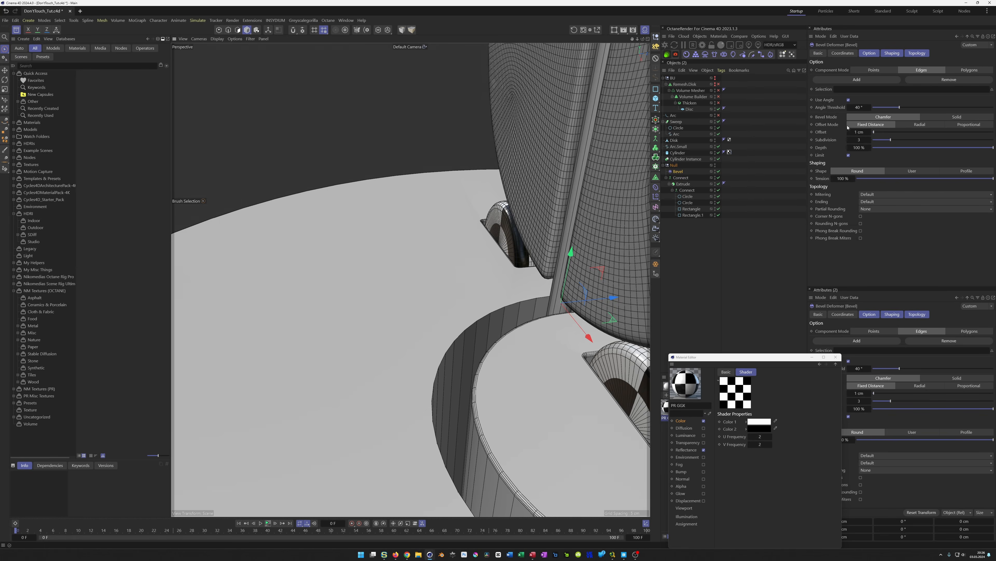
click(881, 196)
click(883, 214)
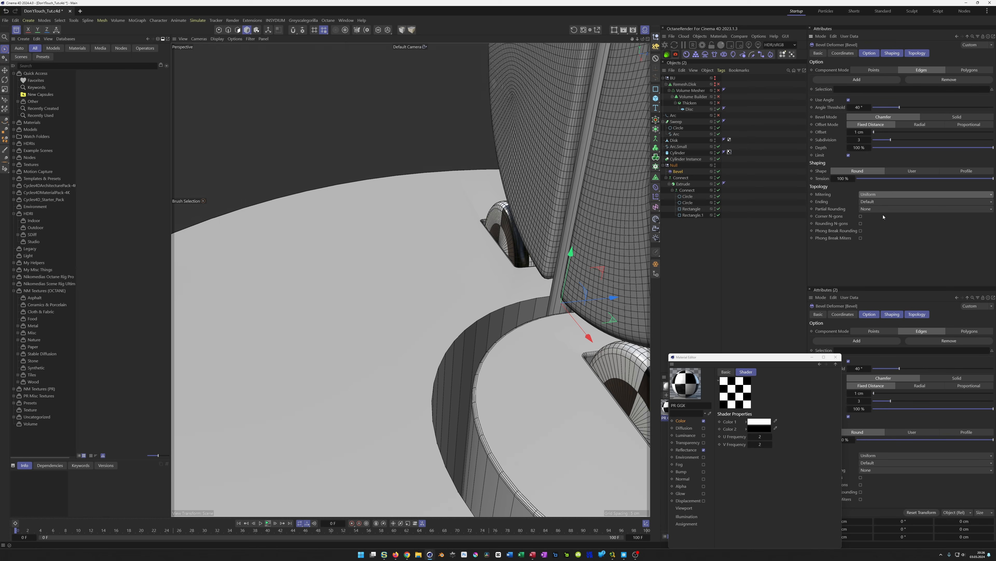
click(882, 195)
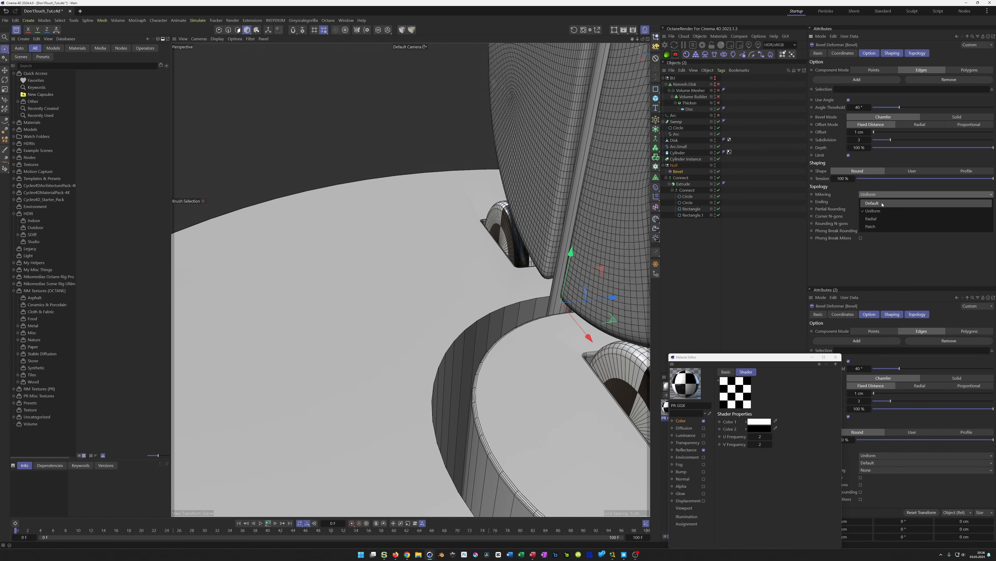
click(882, 204)
alt+drag(486, 324, 486, 324)
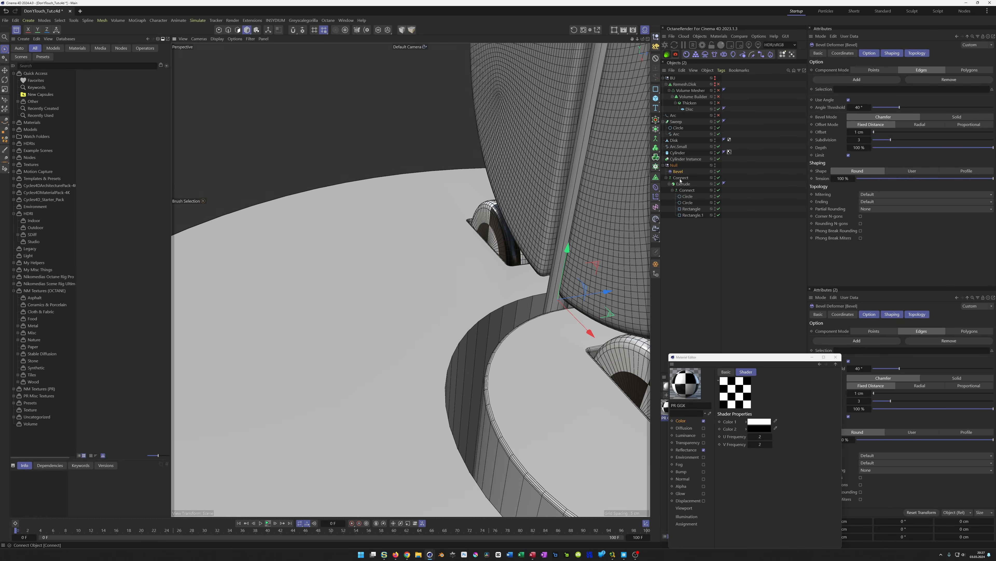
click(719, 171)
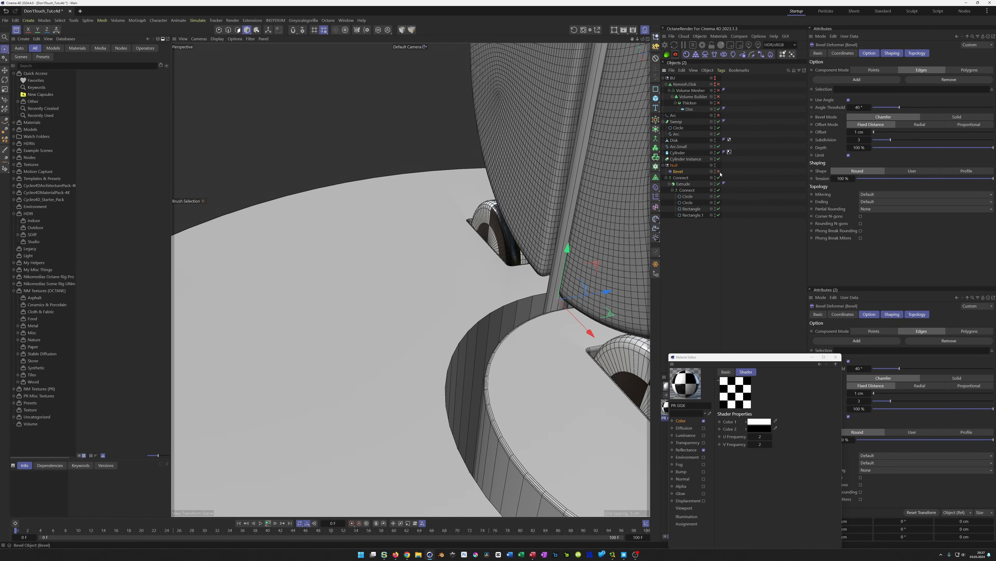
Convert the Connect object's current state into a new editable polygon object
click(681, 180)
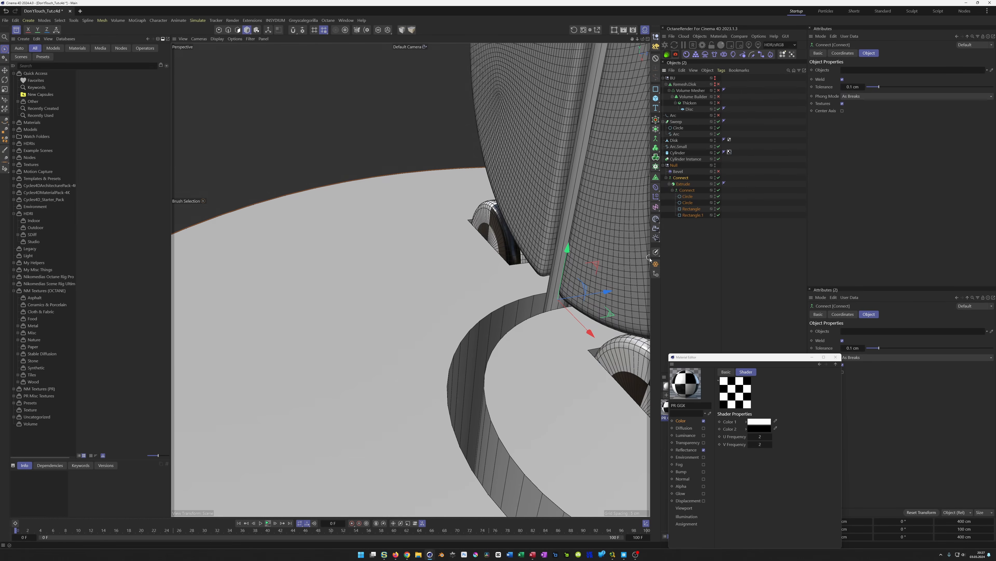
click(655, 265)
drag(679, 222, 679, 240)
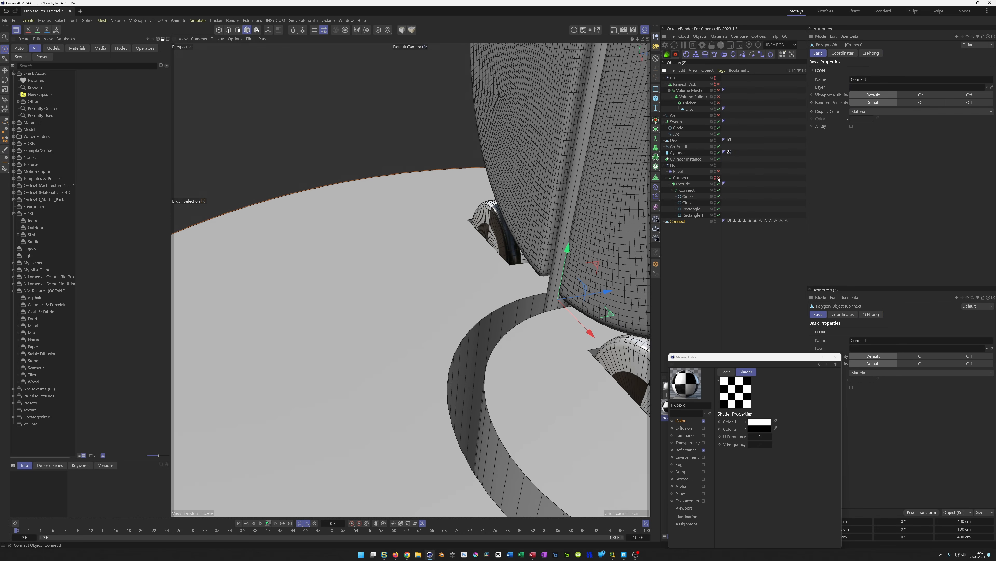
Move the Bevel deformer under the new polygon Connect object and toggle it to check the edges
click(679, 172)
drag(687, 171, 681, 221)
click(719, 222)
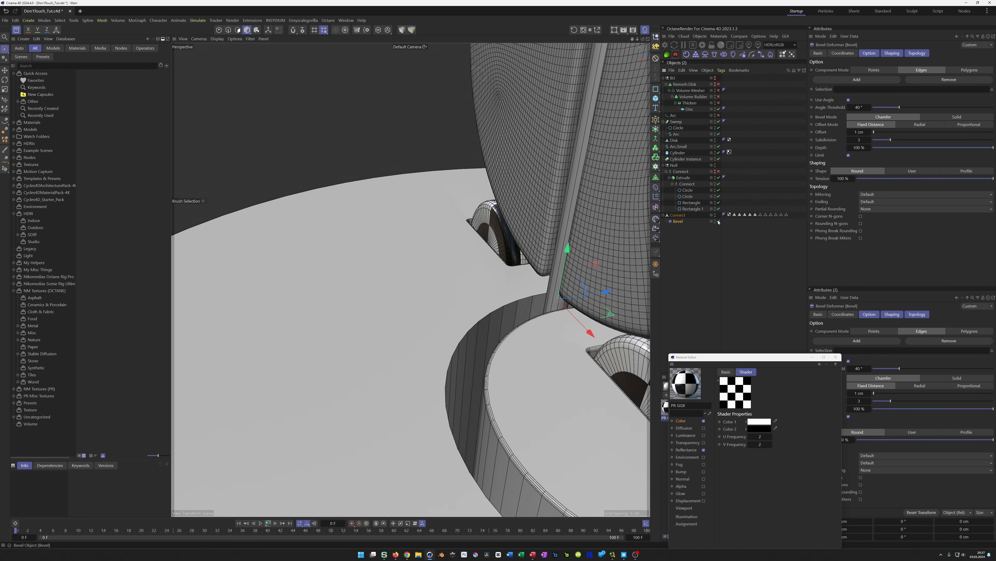
click(719, 222)
click(719, 222)
alt+drag(521, 300, 524, 282)
alt+right_drag(521, 300, 607, 268)
mouse_move(554, 275)
alt+mouse_down()
mouse_move(523, 298)
mouse_move(545, 273)
alt+mouse_up()
alt+right_drag(545, 273, 471, 303)
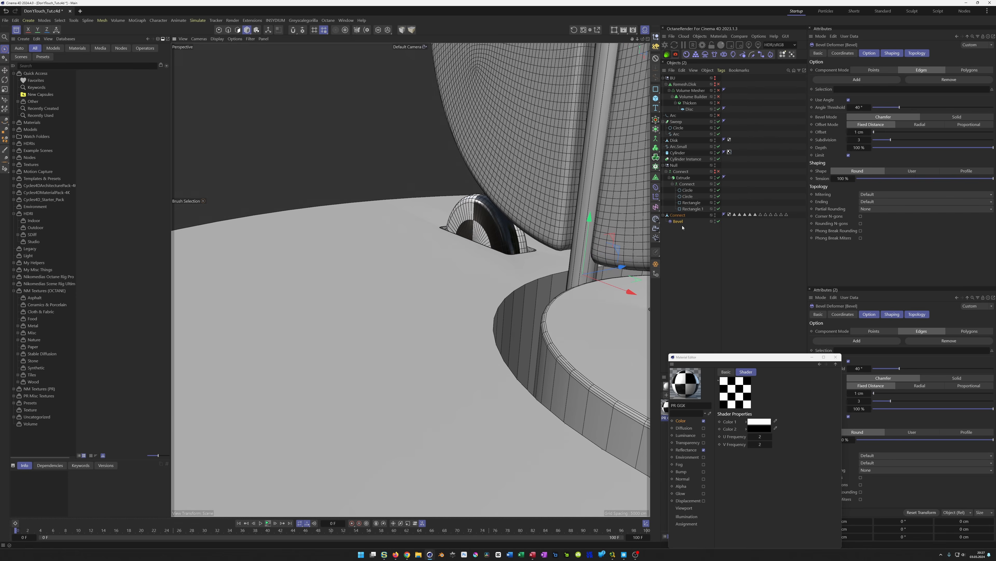
click(719, 221)
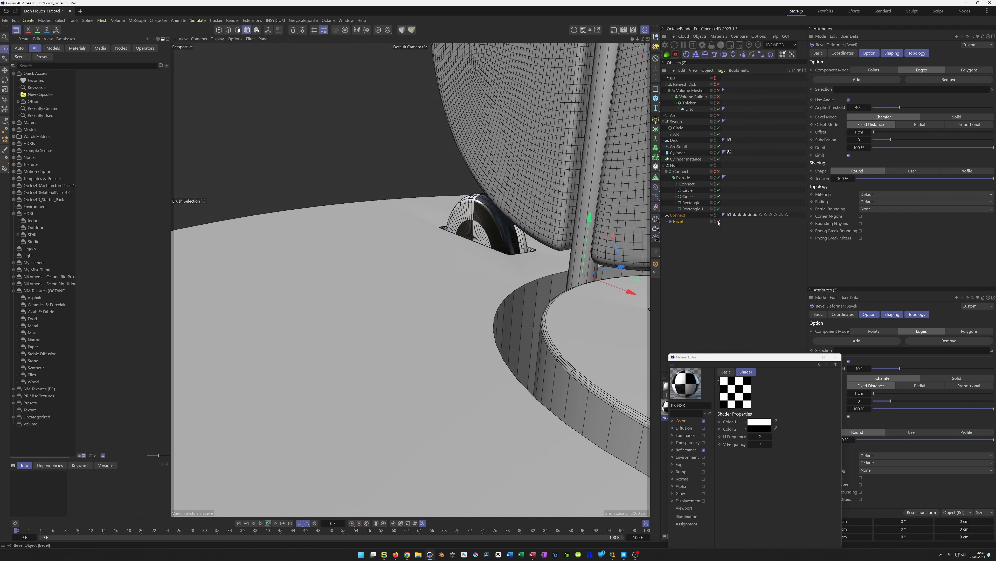
Select all polygons of the converted Connect object and wrap it in a Remesh generator
click(681, 215)
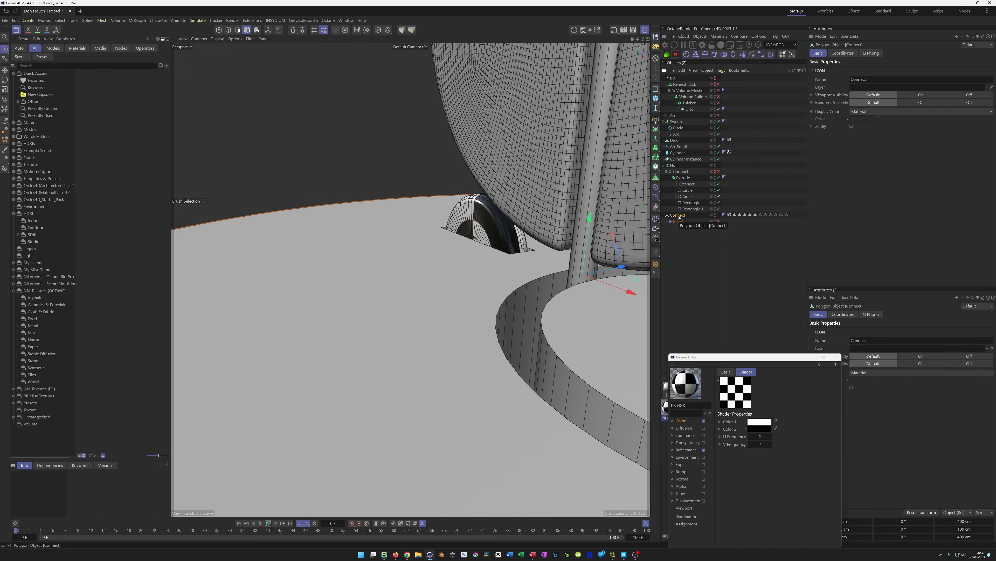
key(Return)
key(ctrl+a)
scroll(441, 381, down, 10)
alt+drag(440, 380, 443, 338)
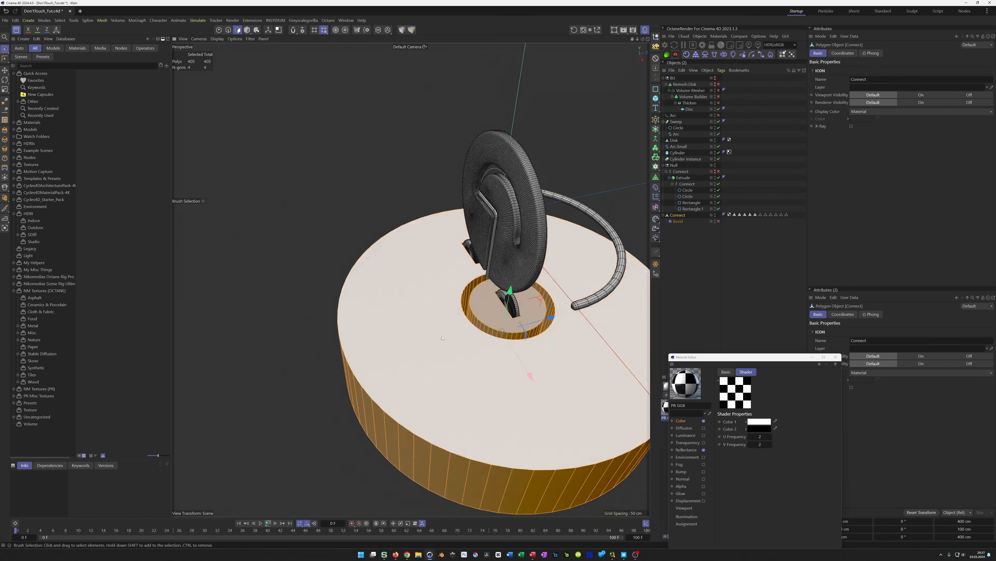
scroll(442, 338, up, 10)
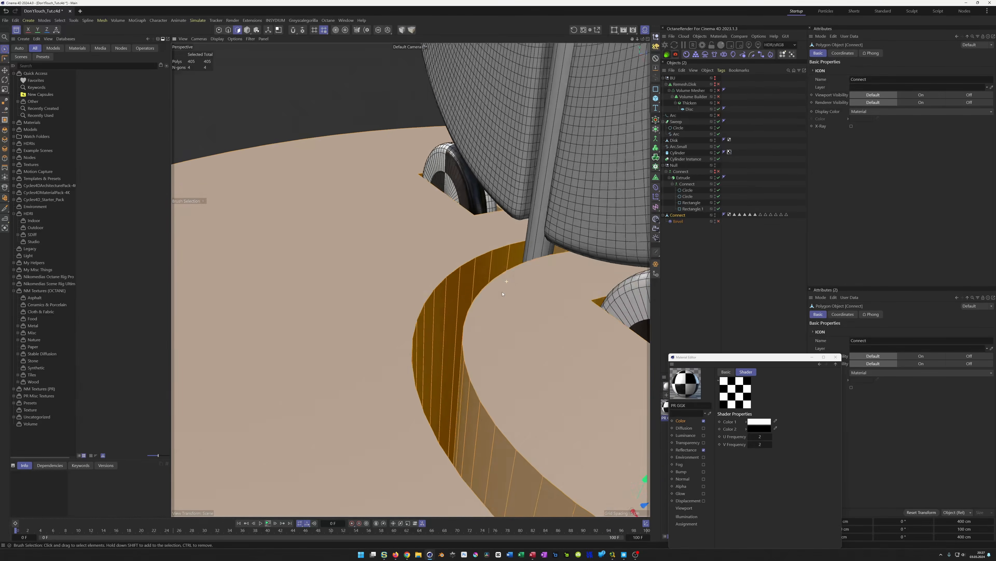
click(690, 243)
click(678, 223)
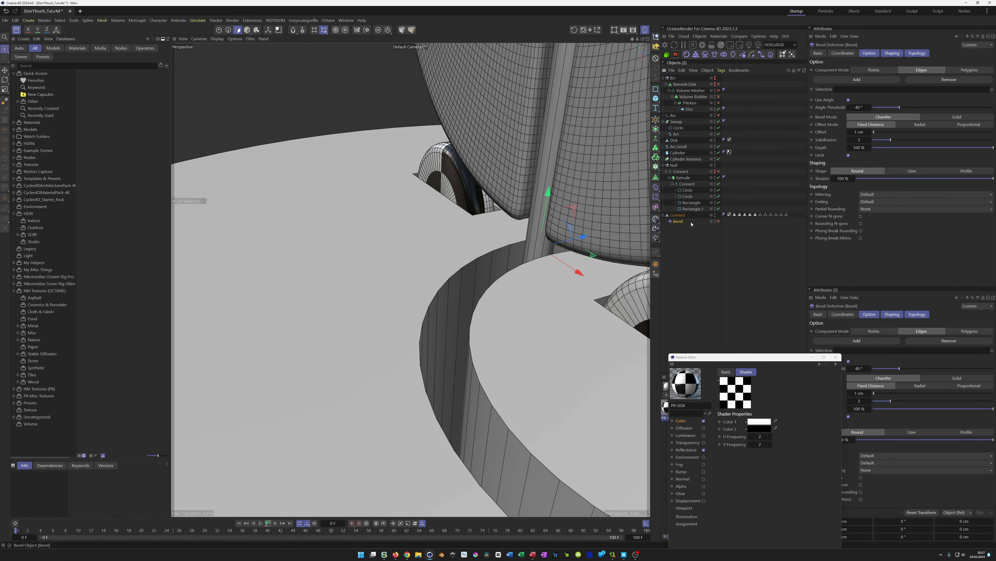
click(679, 216)
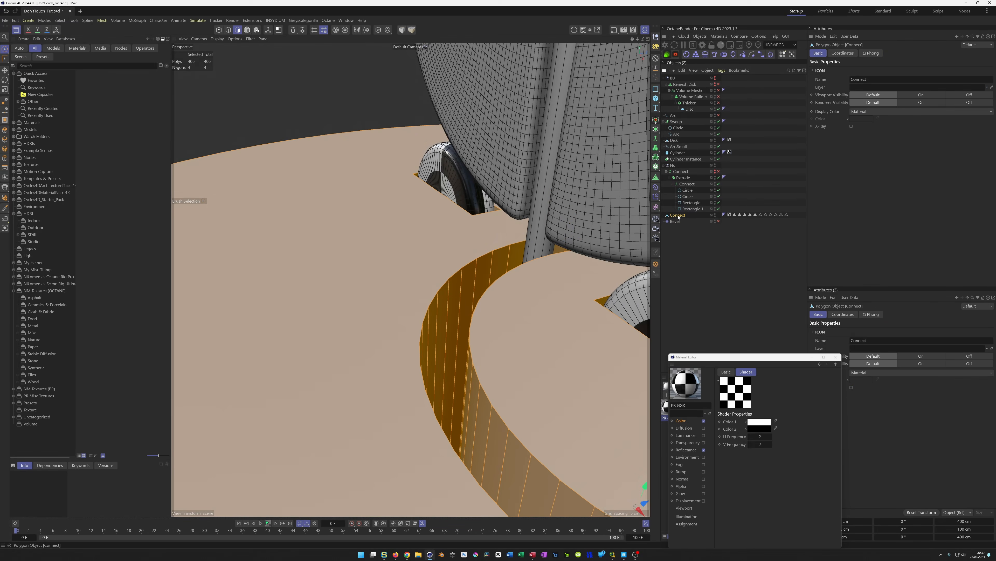
key(Return)
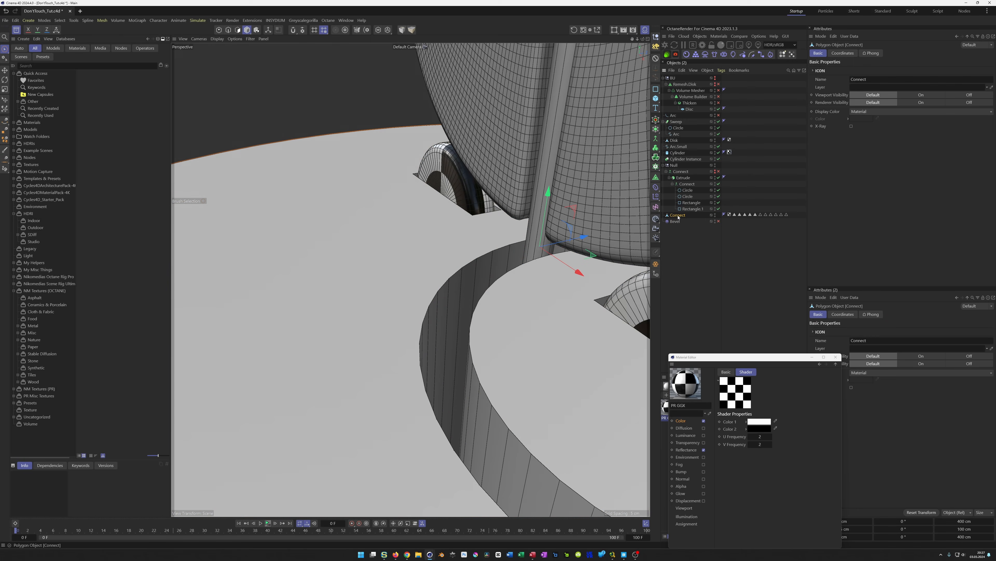
alt+click(656, 188)
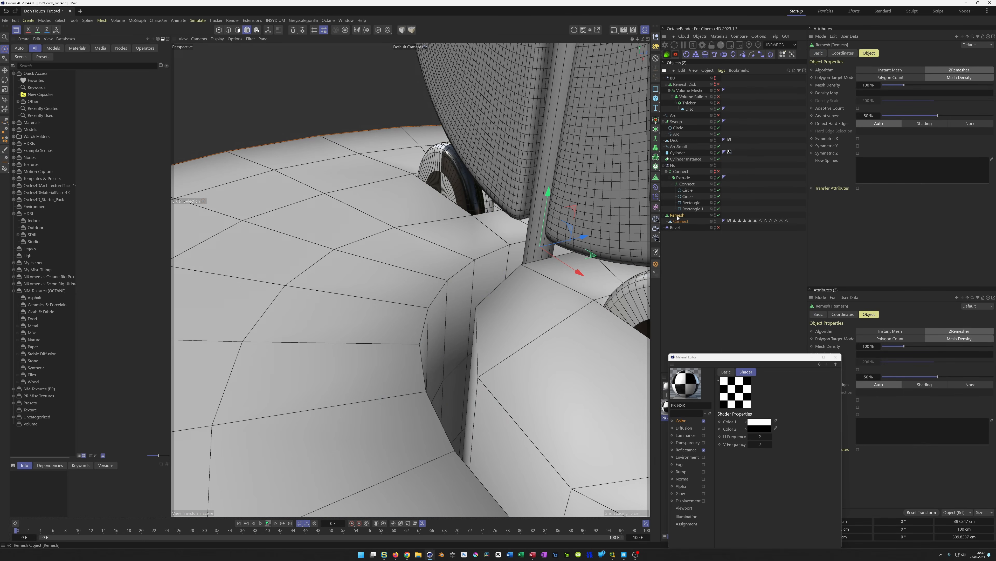
Set the Remesh mesh density to 500%
alt+right_drag(550, 291, 518, 308)
alt+middle_drag(518, 308, 446, 346)
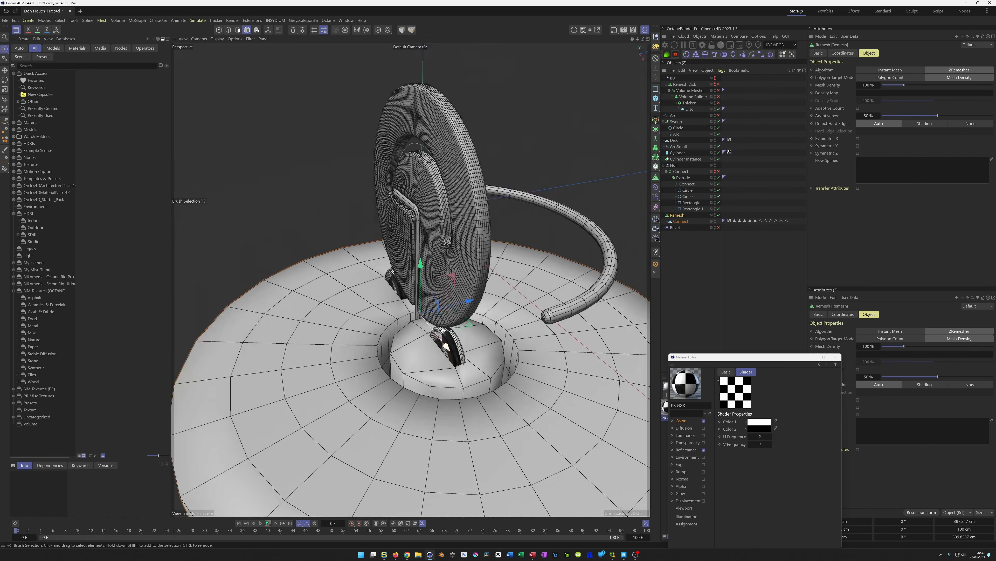
click(870, 85)
text(500)
key(Return)
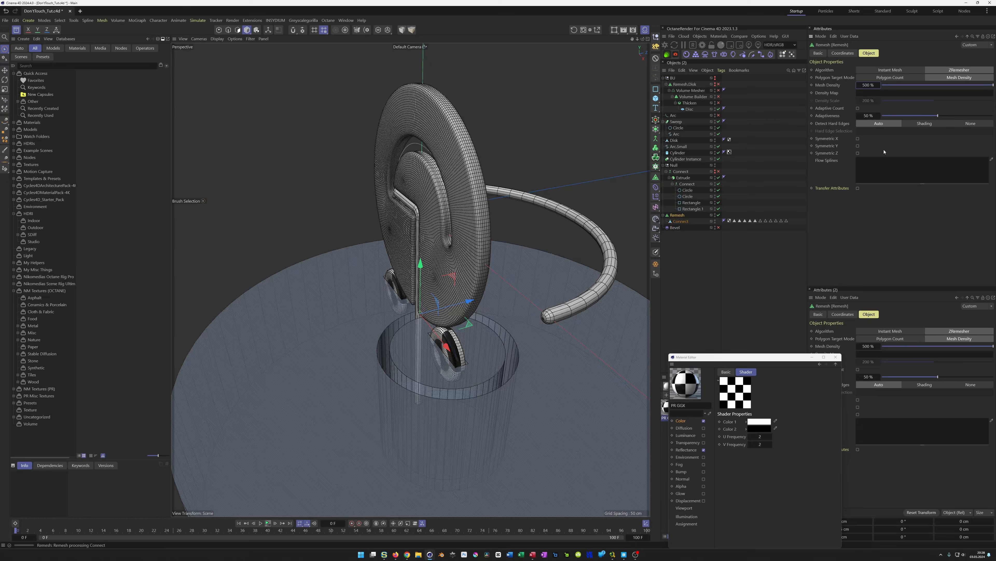
Raise the Remesh mesh density to 1000%
scroll(455, 351, up, 3)
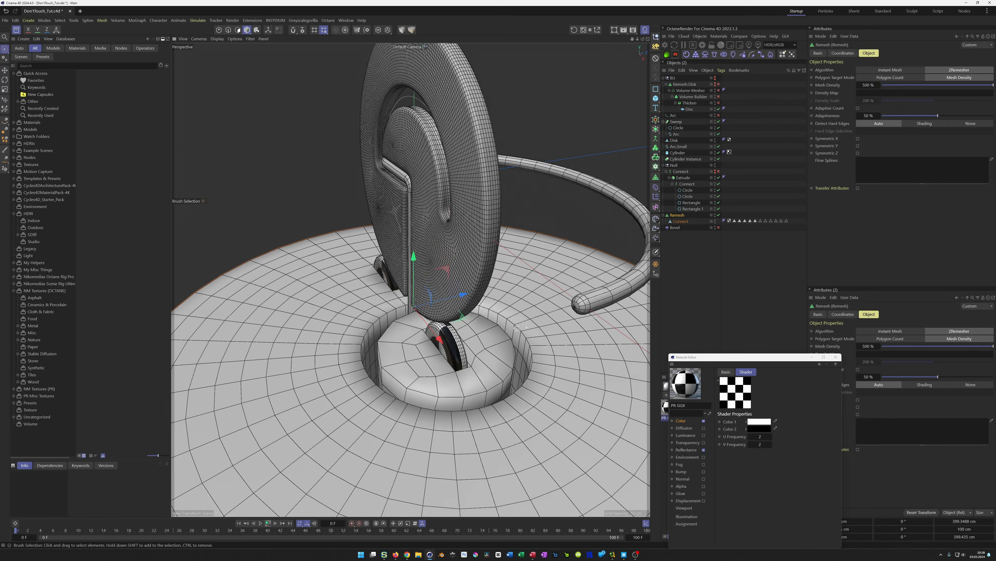
click(869, 85)
text(10)
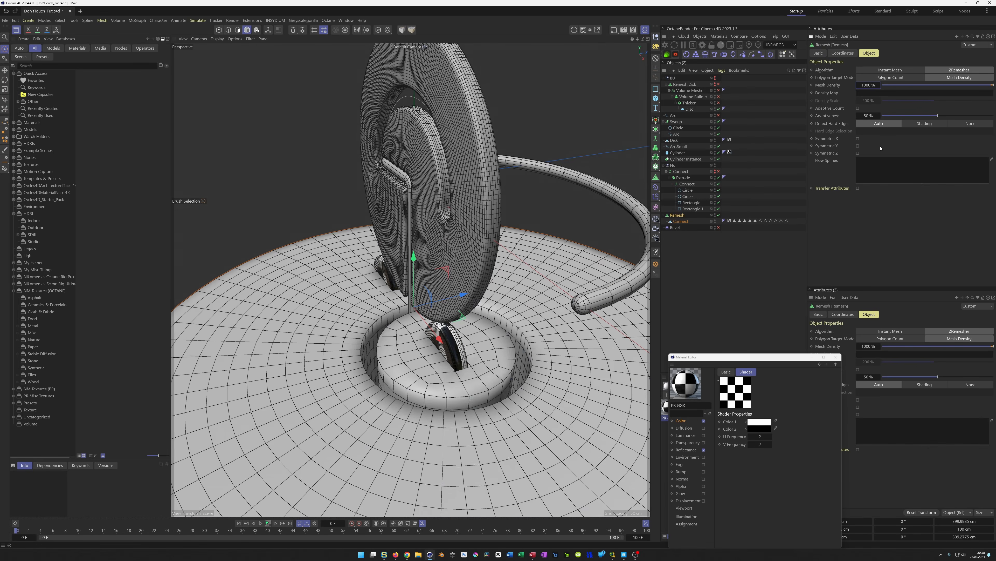
alt+drag(431, 377, 455, 364)
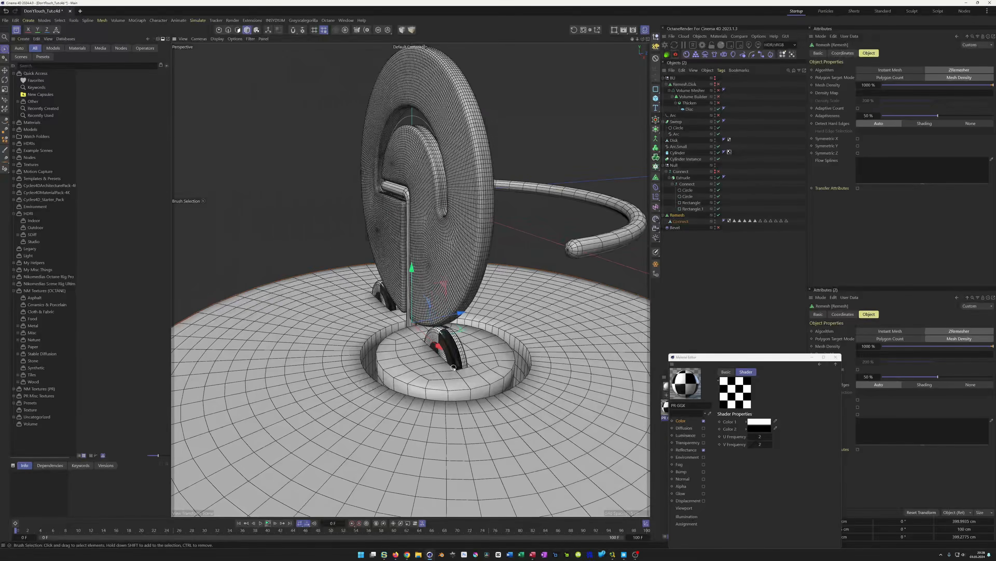
scroll(455, 365, up, 2)
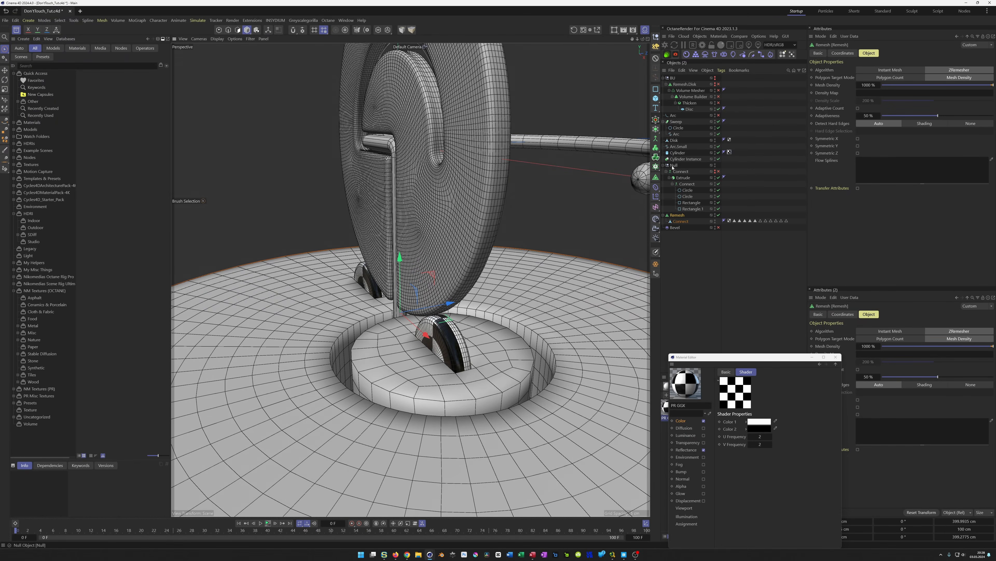
Move the Remesh into the Null beside the Bevel deformer and disable the Bevel
click(666, 171)
drag(679, 170, 675, 175)
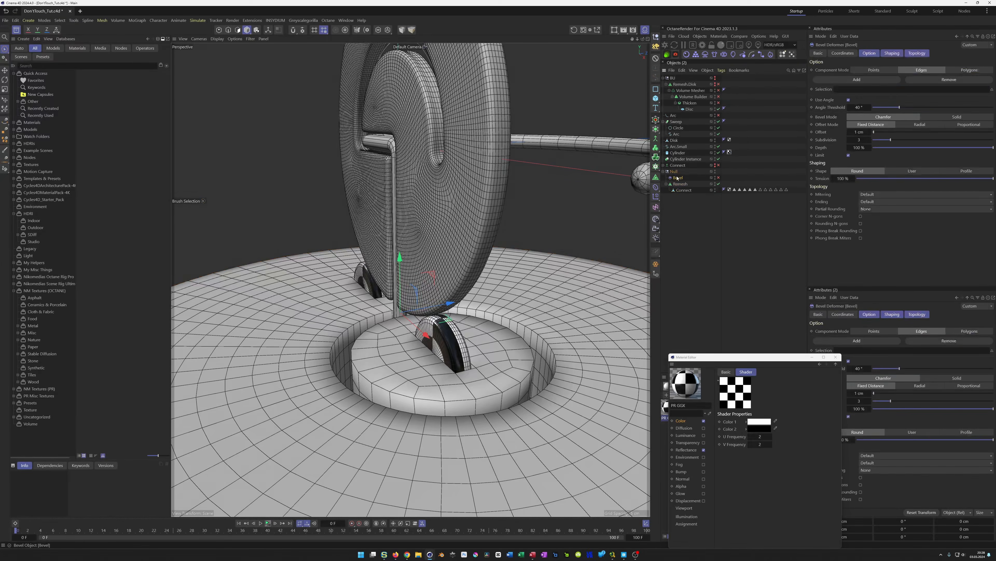
click(718, 177)
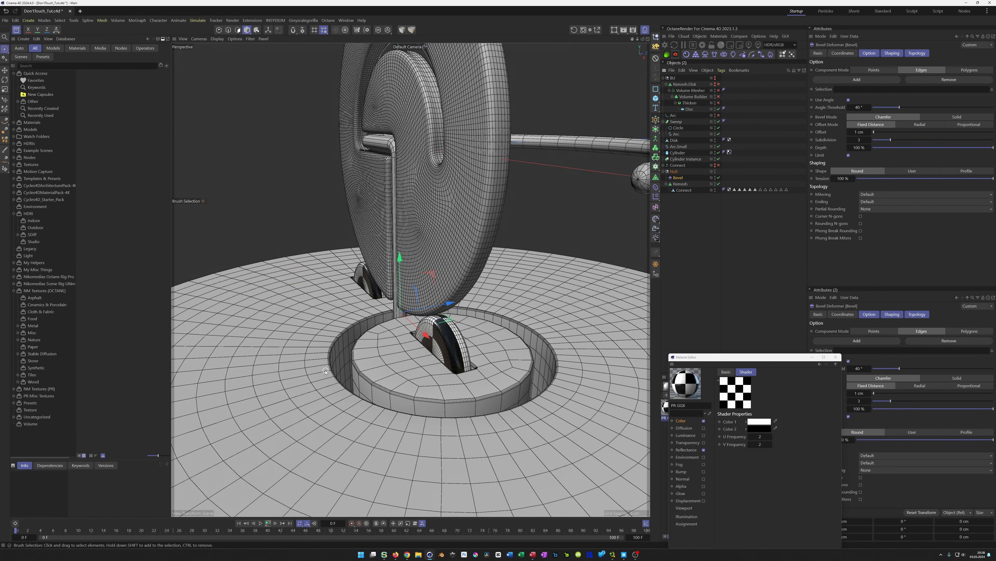
alt+right_drag(356, 362, 592, 243)
click(685, 184)
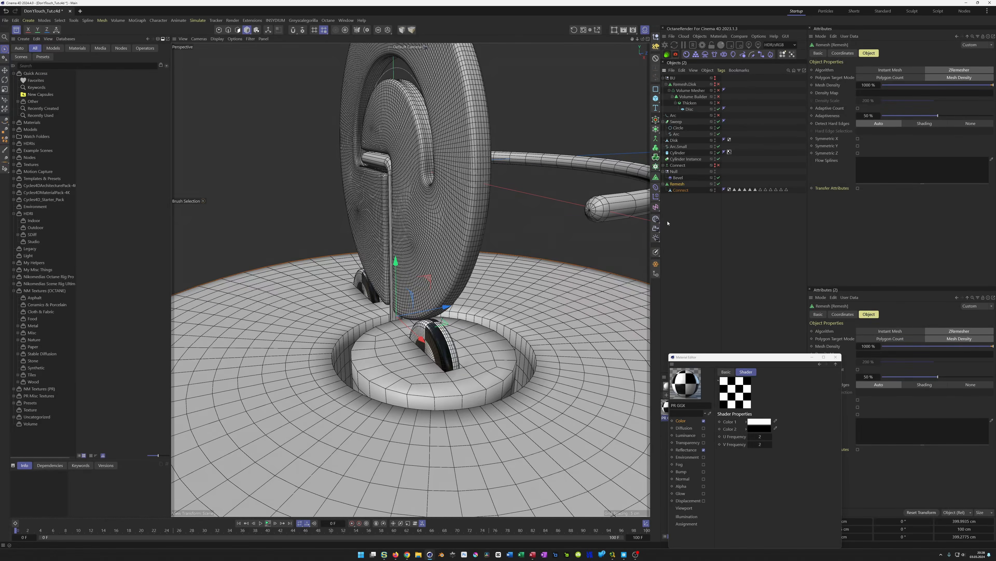
Rename the remeshed socket object Socket and move it to the top of the object hierarchy
click(655, 264)
click(717, 183)
alt+click(716, 184)
click(664, 184)
double_click(675, 184)
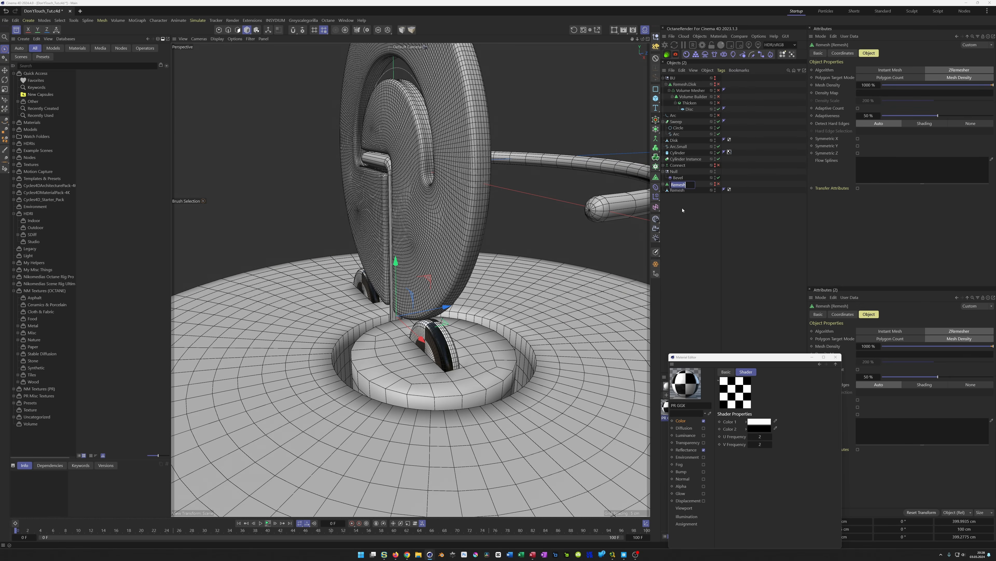
text(Soc)
key(Return)
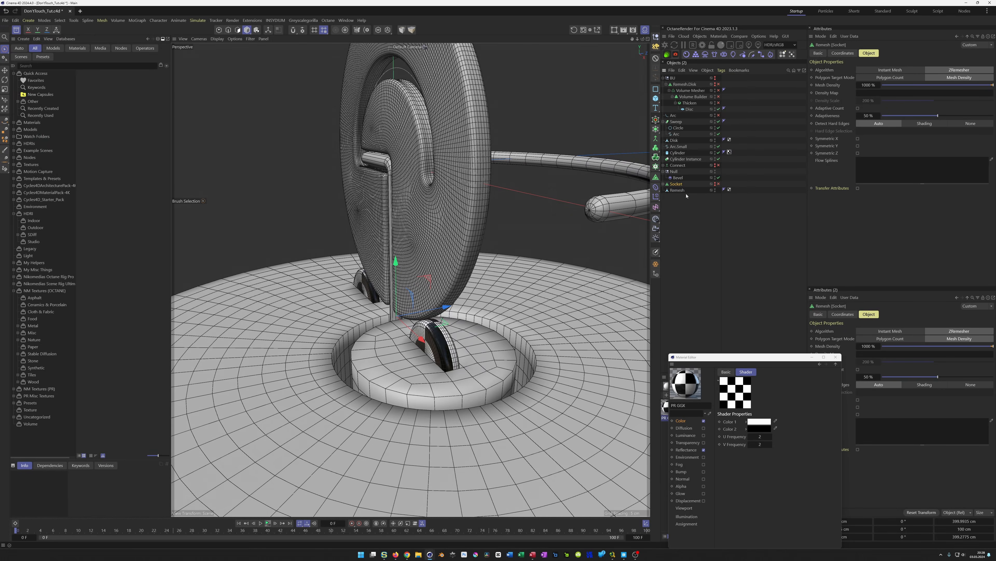
click(666, 84)
drag(677, 160, 673, 79)
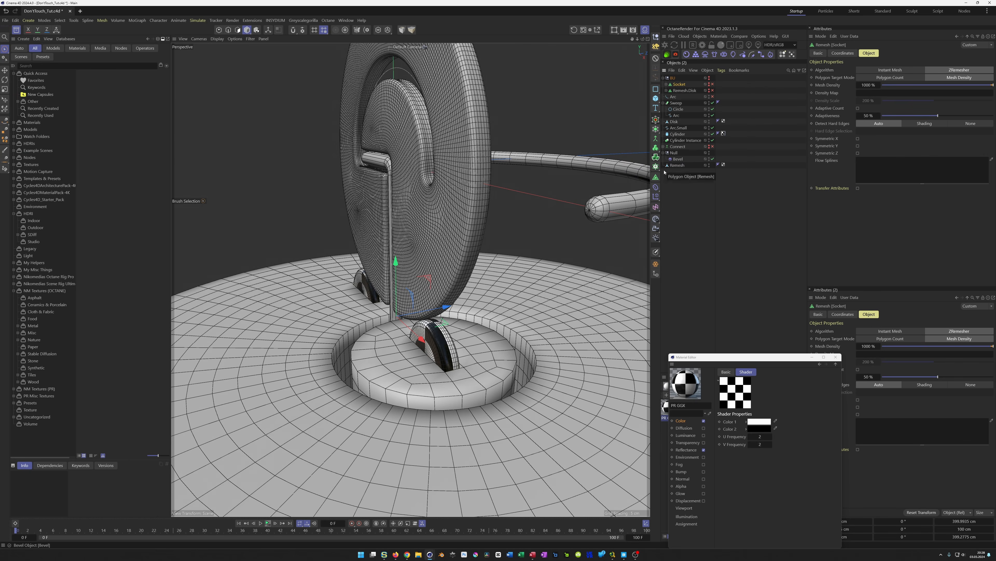
Set the Remesh object's Phong tag angle to 45°
click(680, 165)
click(719, 166)
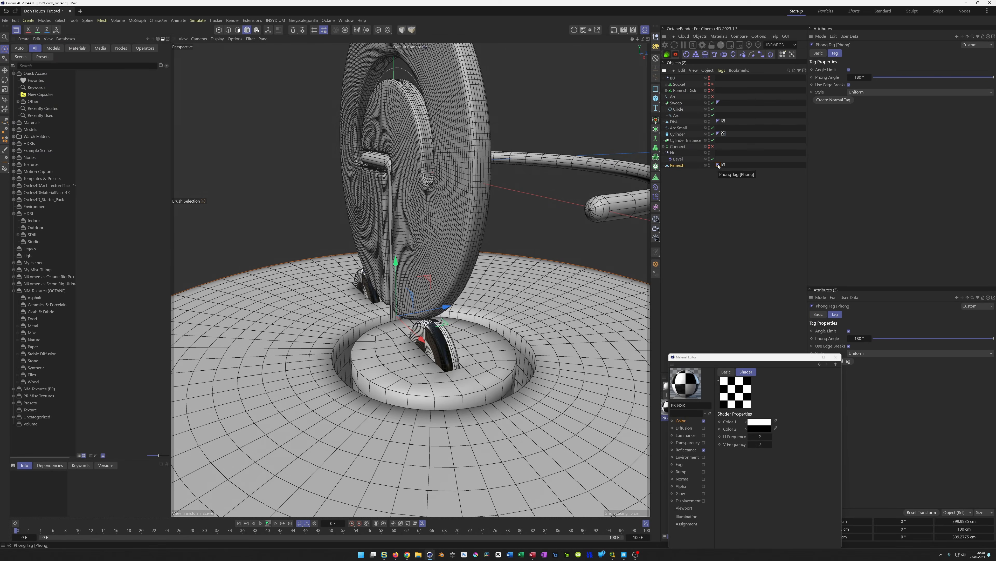
double_click(860, 78)
key(Return)
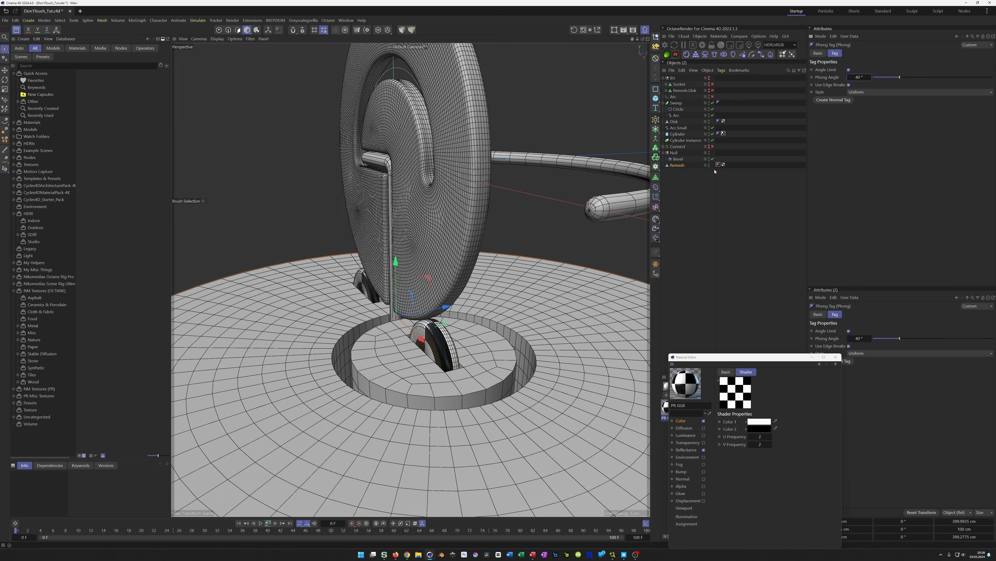
Place the Bevel deformer under the Remesh and set it to Solid mode with a 2 cm offset
scroll(430, 332, up, 3)
alt+drag(430, 332, 376, 367)
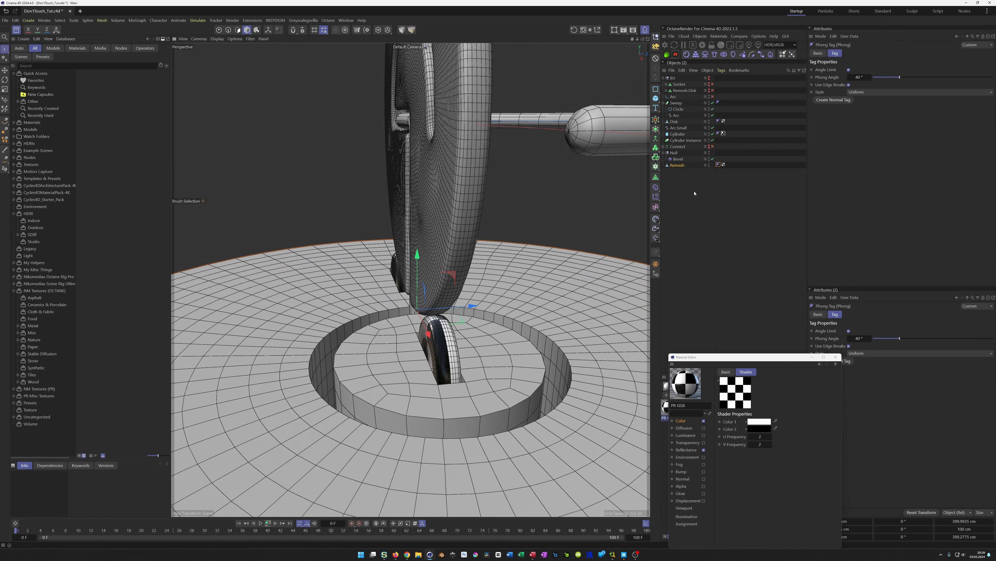
drag(678, 159, 683, 166)
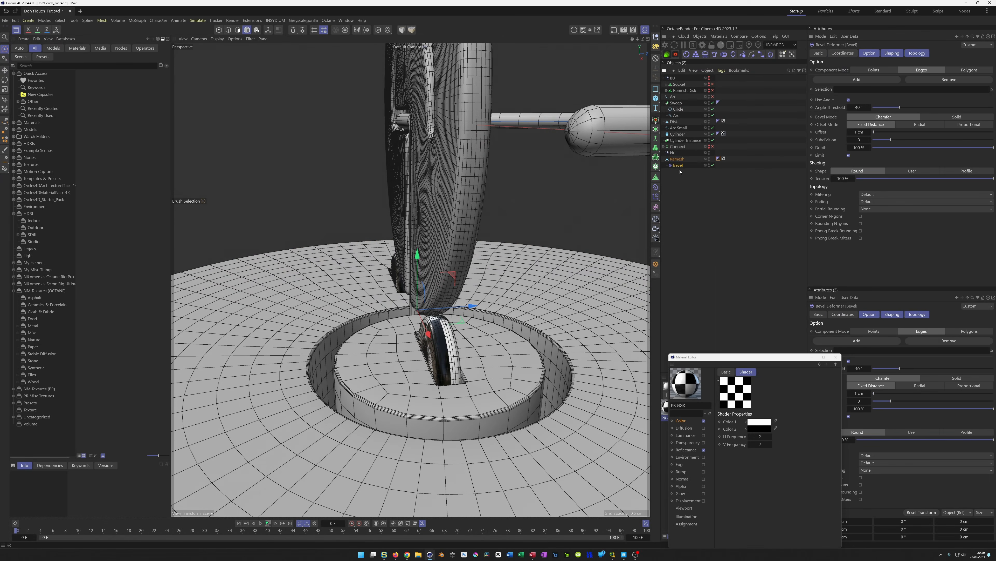
click(950, 117)
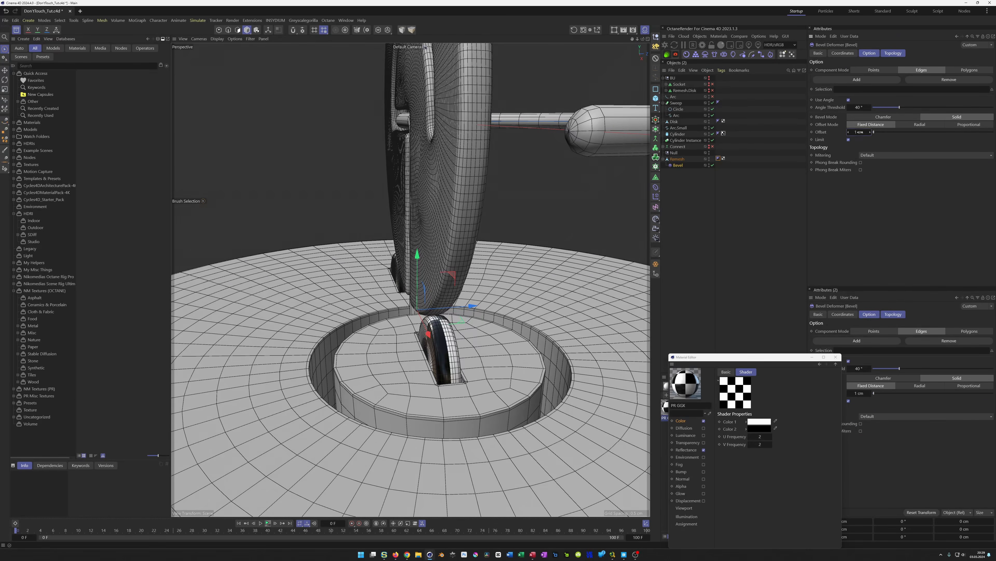
text(2)
key(Return)
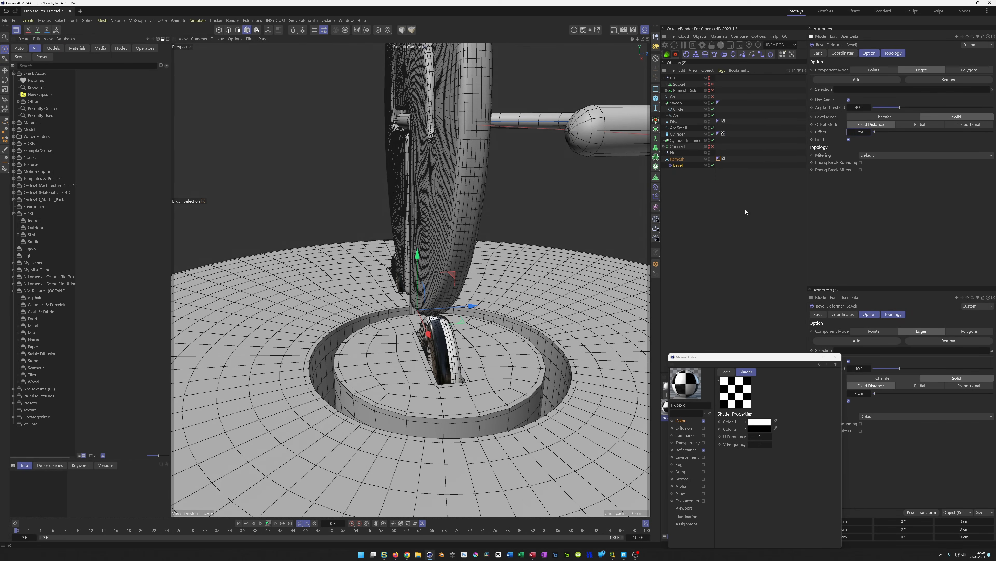
Wrap the Remesh object in a Subdivision Surface and switch the viewport to shaded display
click(682, 159)
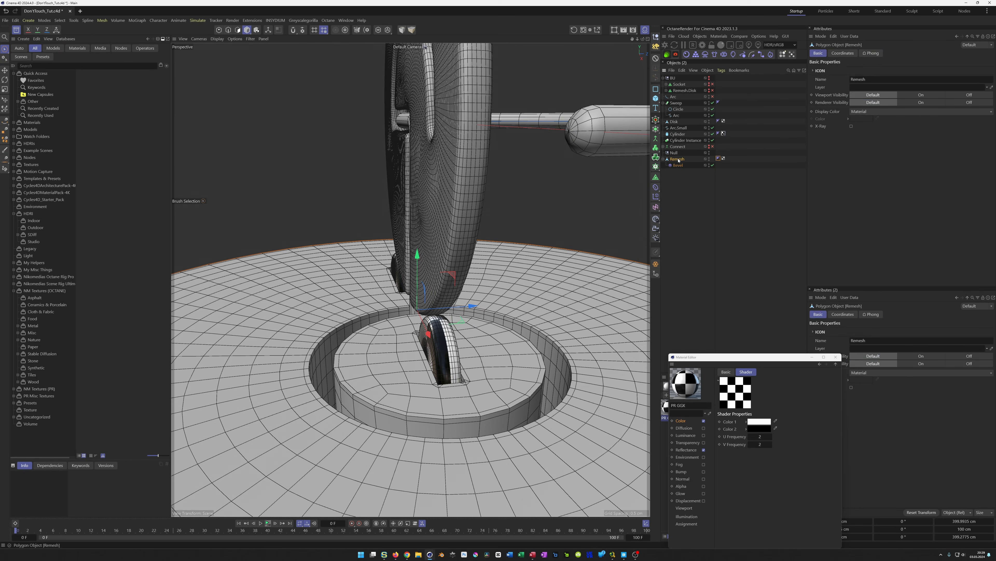
click(656, 129)
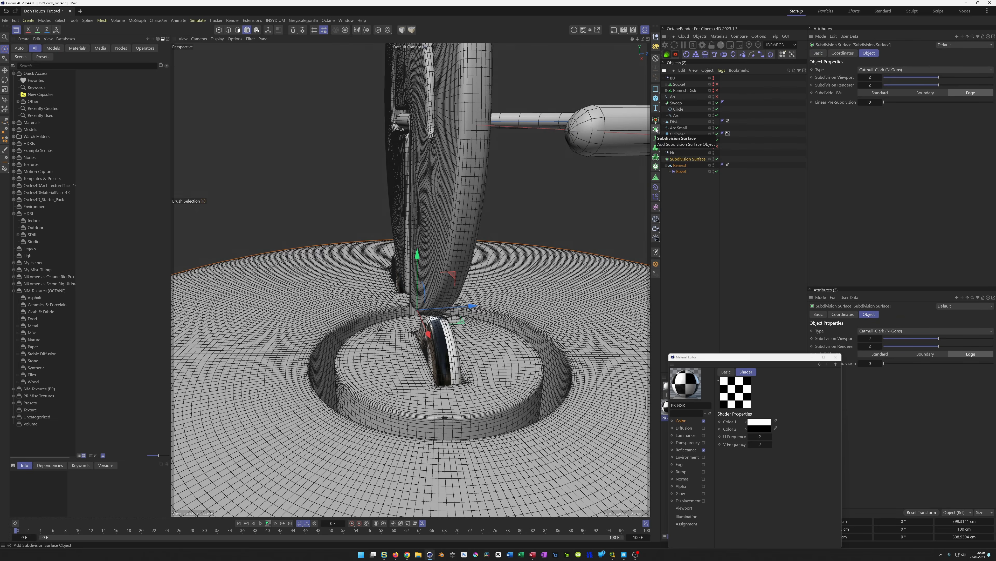
key(n)
key(a)
alt+right_drag(438, 352, 378, 370)
alt+drag(414, 372, 439, 363)
alt+right_drag(423, 353, 461, 337)
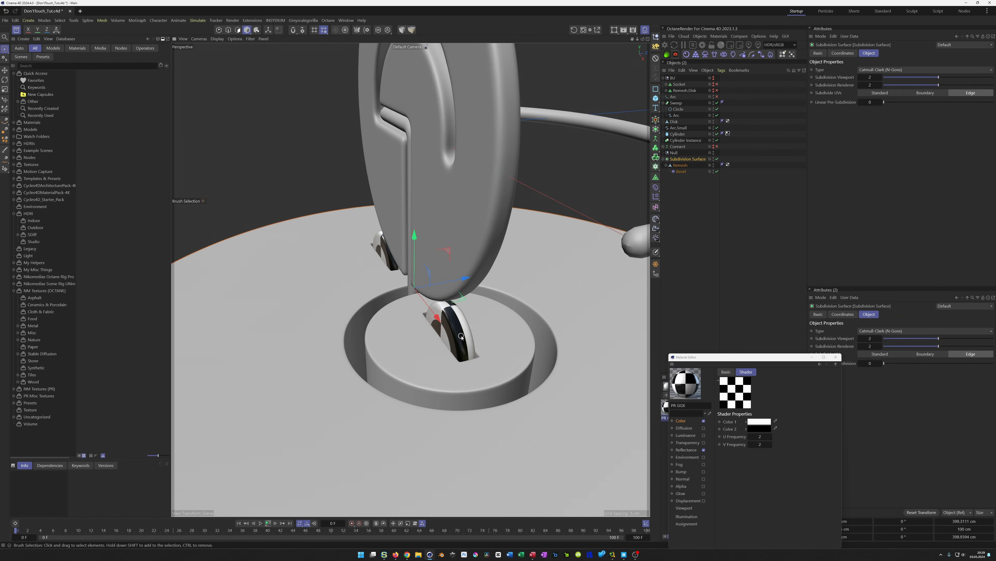
Delete the empty Null and the Connect object
click(675, 152)
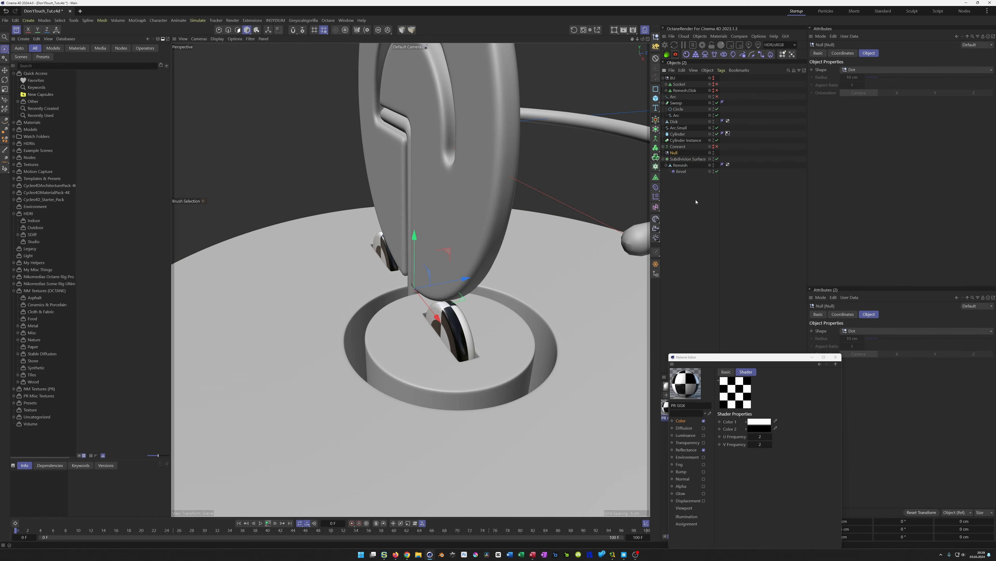
key(Delete)
click(678, 146)
key(Delete)
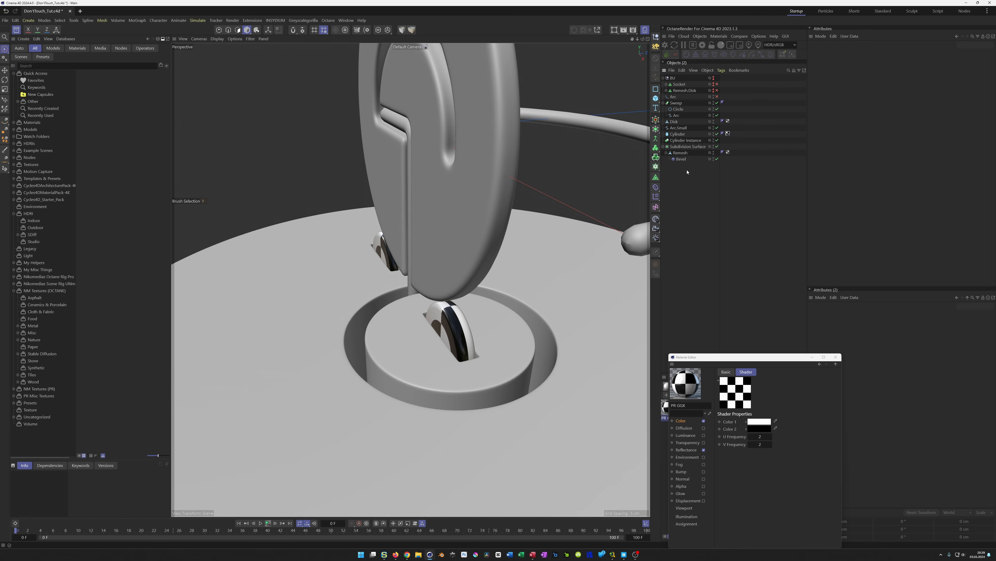
Orbit around the smoothed model and play back the wheel animation to review it
key(h)
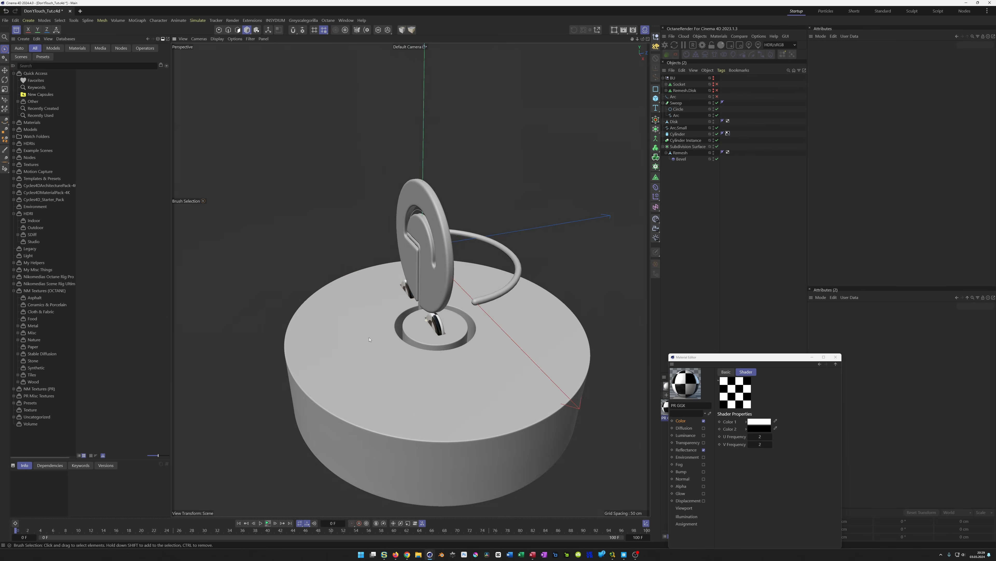
alt+drag(380, 318, 387, 286)
scroll(395, 295, up, 5)
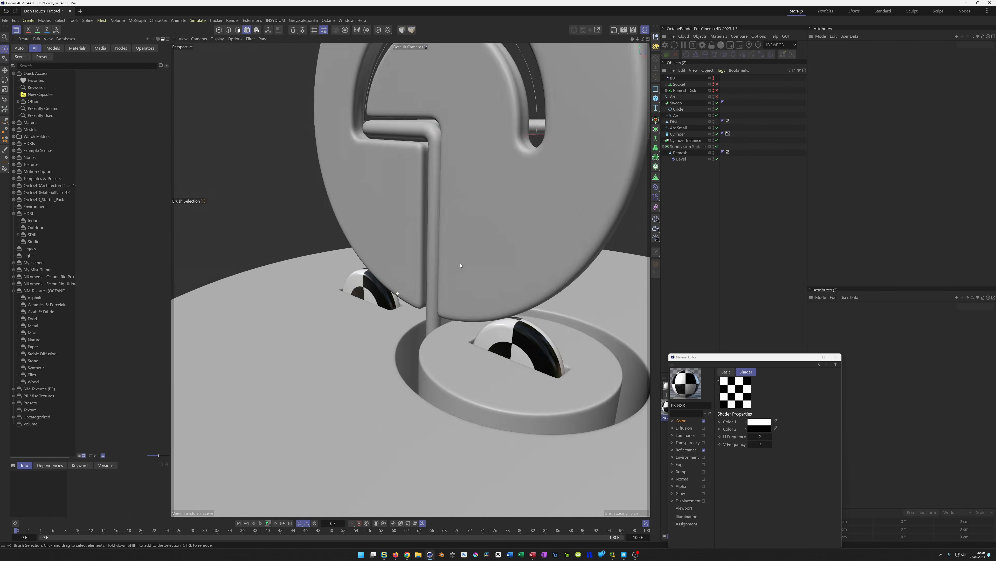
alt+drag(461, 266, 416, 223)
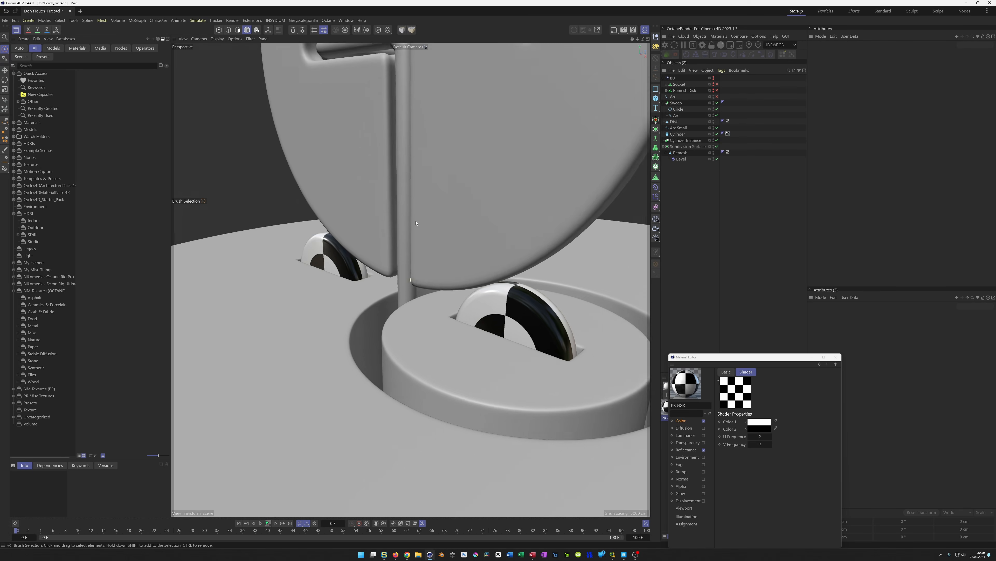
scroll(416, 223, down, 4)
alt+middle_drag(414, 220, 388, 361)
alt+drag(389, 361, 389, 369)
alt+middle_drag(389, 369, 358, 367)
alt+drag(359, 367, 358, 368)
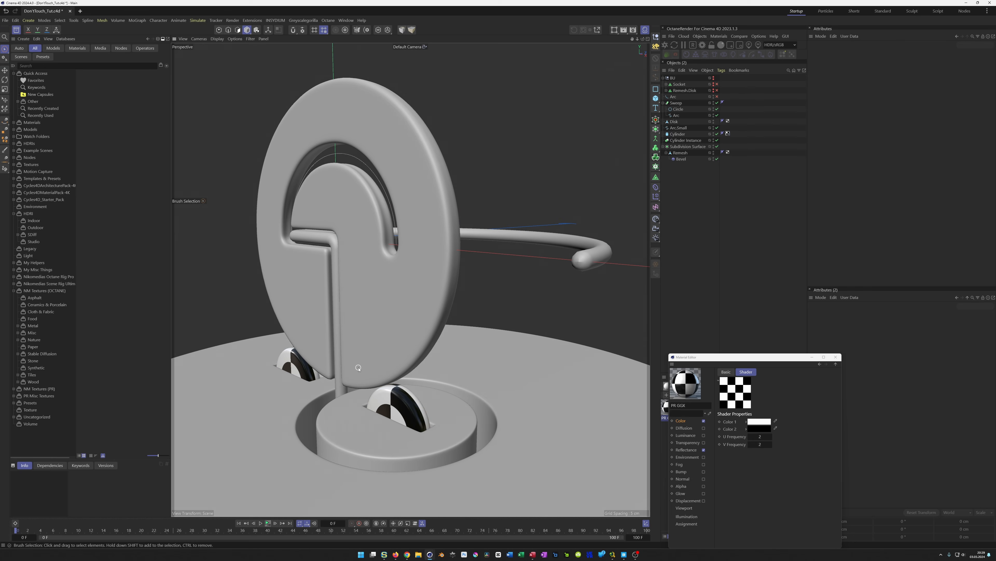
alt+middle_drag(363, 358, 350, 357)
alt+drag(351, 357, 360, 356)
alt+middle_drag(359, 356, 359, 351)
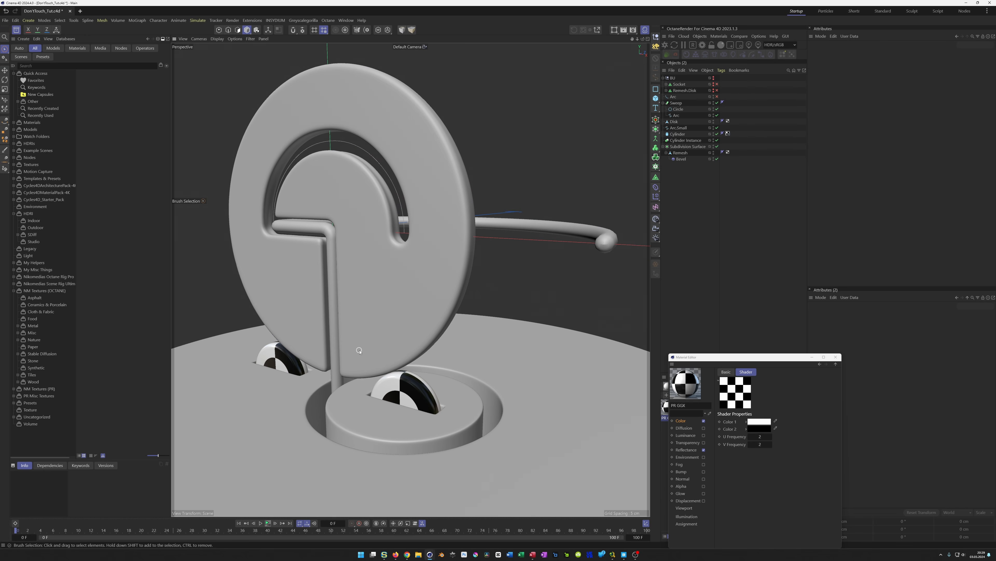
click(267, 522)
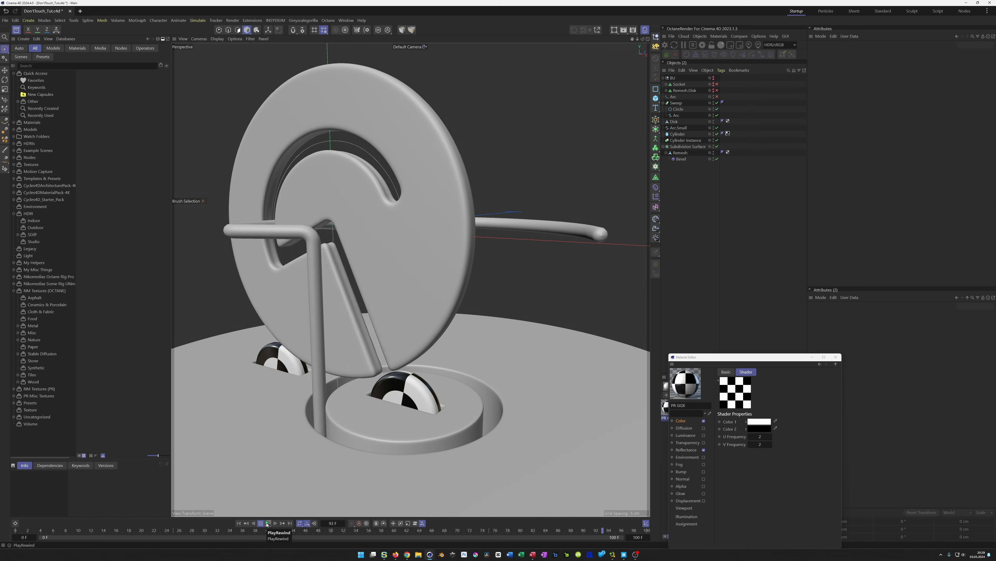
click(267, 524)
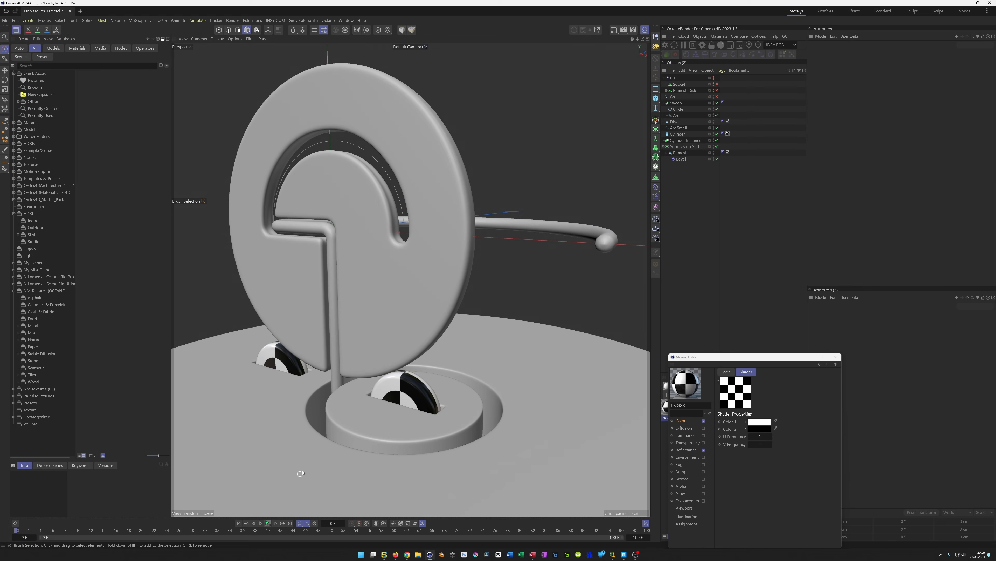
Wrap the Sweep pipe, with its Circle and Arc, in a new Subdivision Surface
scroll(329, 234, up, 8)
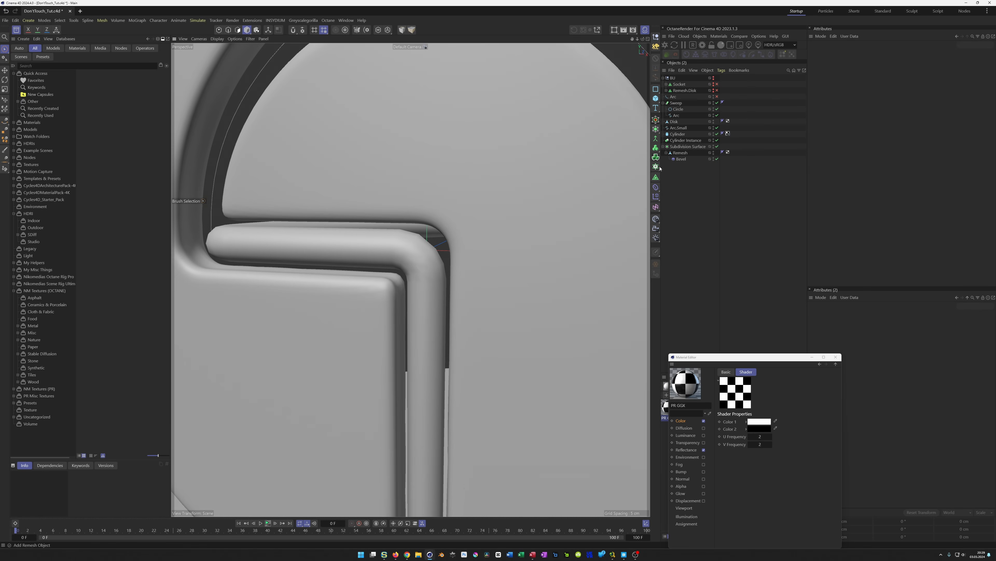
click(663, 103)
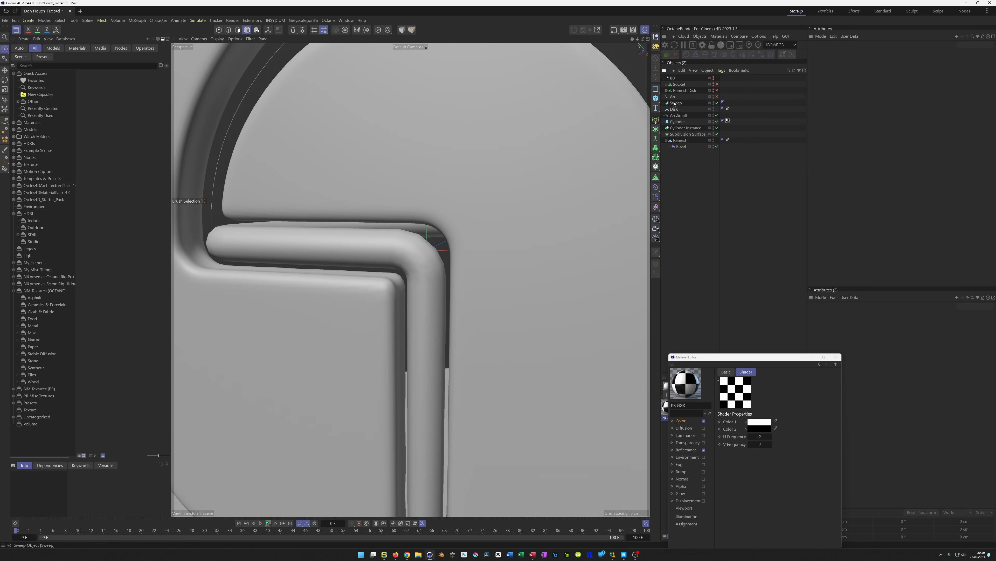
click(656, 131)
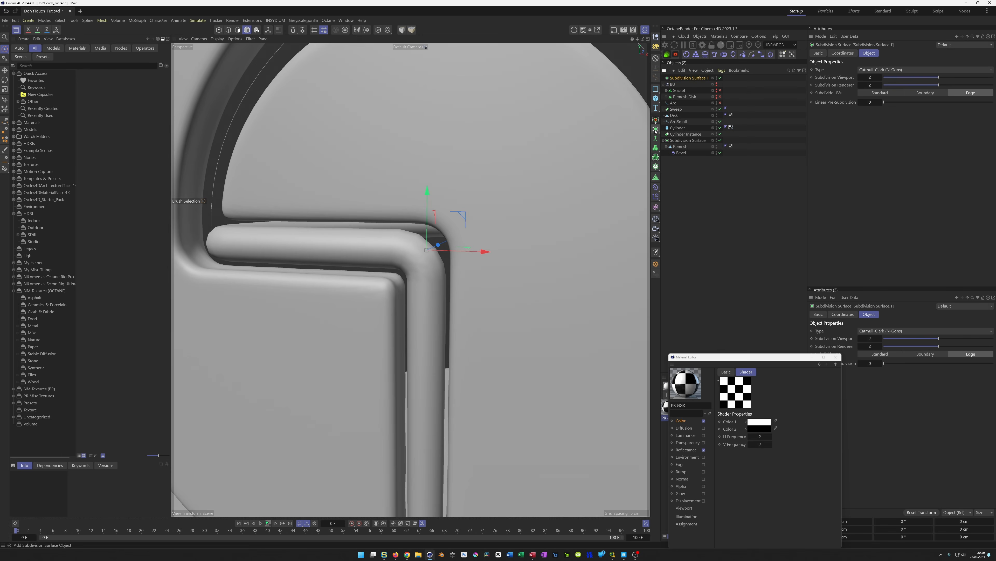
click(676, 109)
drag(687, 77, 677, 111)
double_click(678, 109)
click(692, 121)
drag(678, 109, 679, 103)
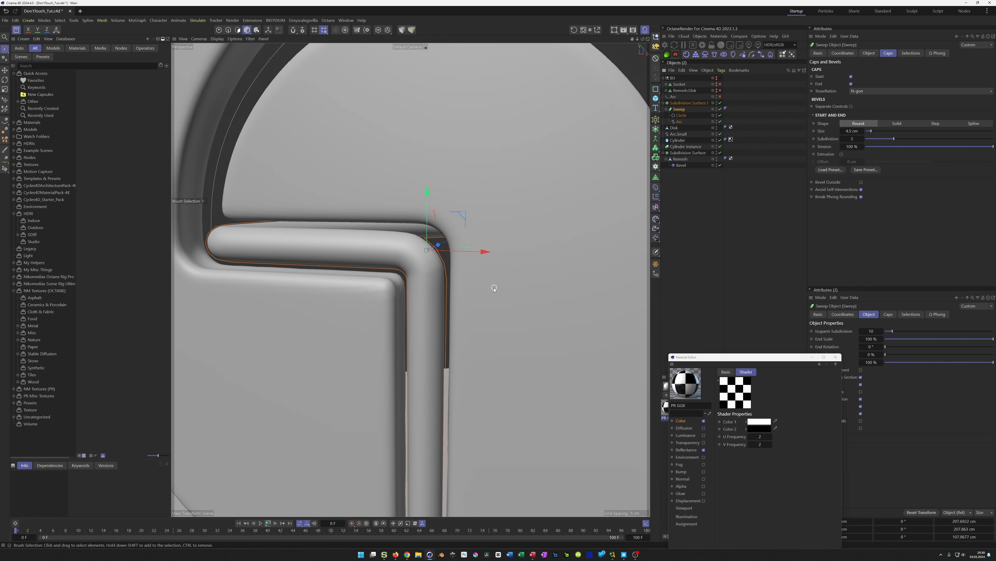
Inspect the subdivided pipe and its end cap in wireframe and shaded display
scroll(442, 284, down, 5)
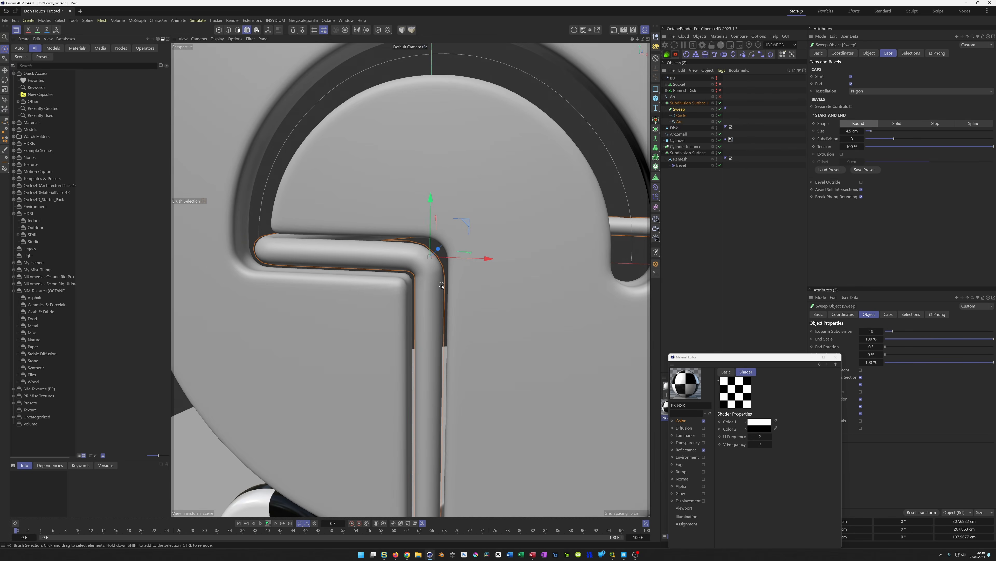
key(n)
key(b)
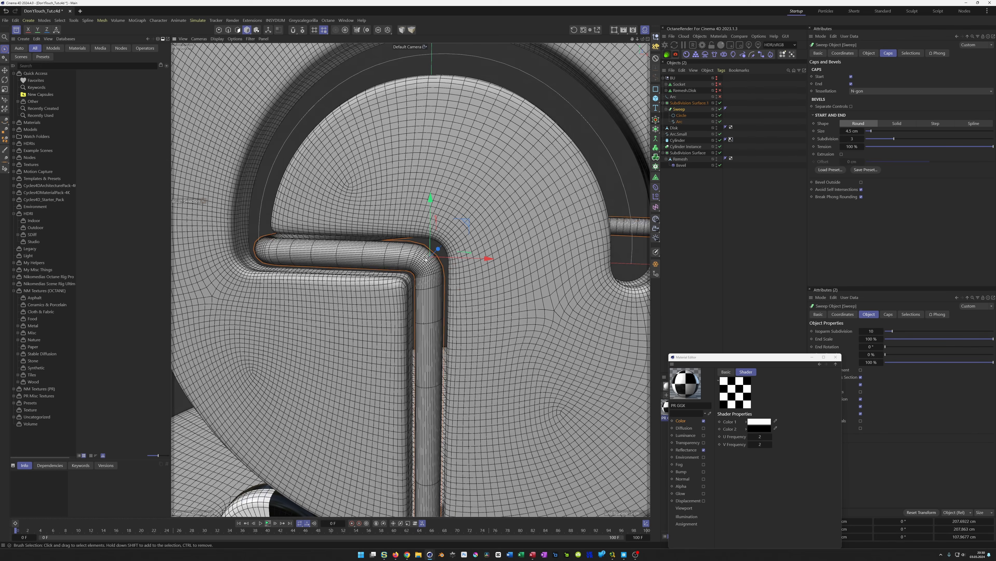
scroll(433, 271, down, 10)
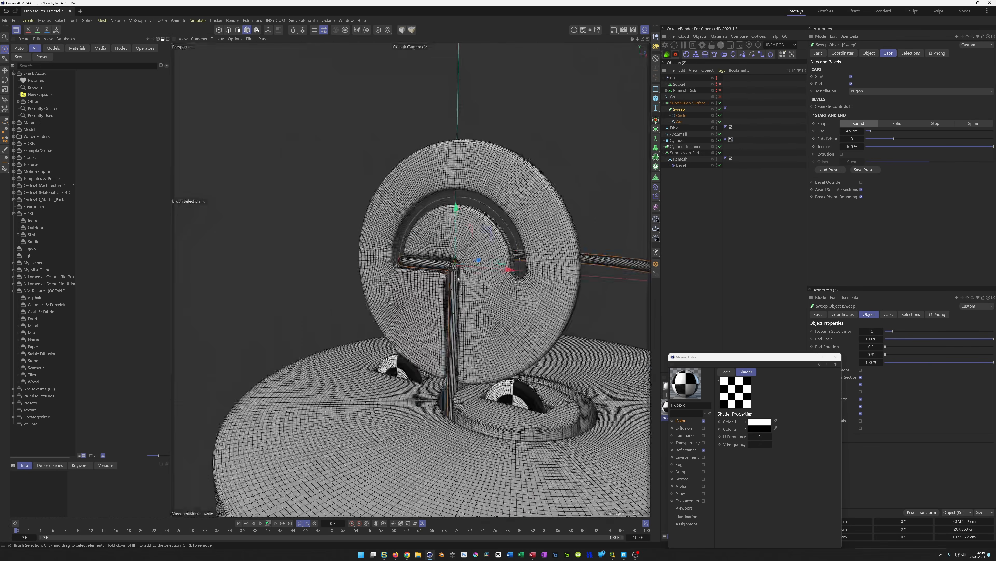
alt+drag(428, 296, 421, 295)
alt+drag(614, 302, 552, 308)
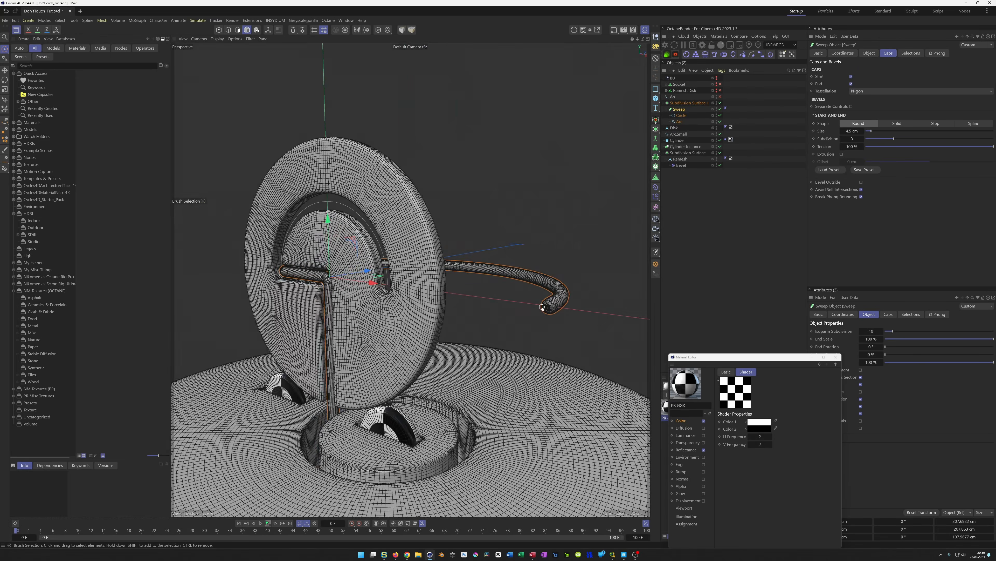
key(n)
key(a)
alt+right_drag(548, 299, 646, 279)
mouse_move(542, 325)
alt+mouse_down()
mouse_move(490, 351)
mouse_move(559, 331)
mouse_move(501, 360)
alt+mouse_up()
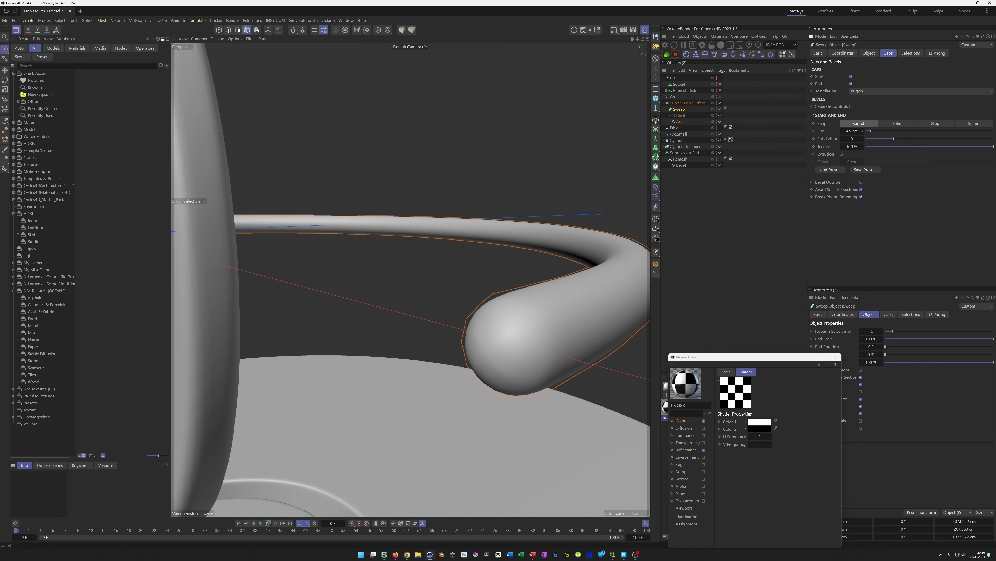
Set the Sweep's round end cap subdivision to 2
click(841, 139)
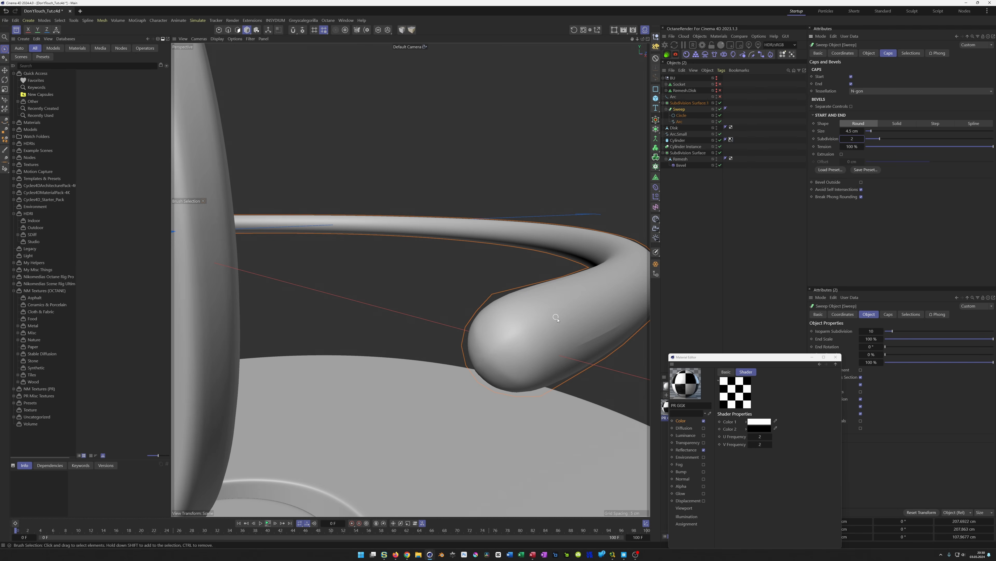
alt+drag(557, 314, 524, 321)
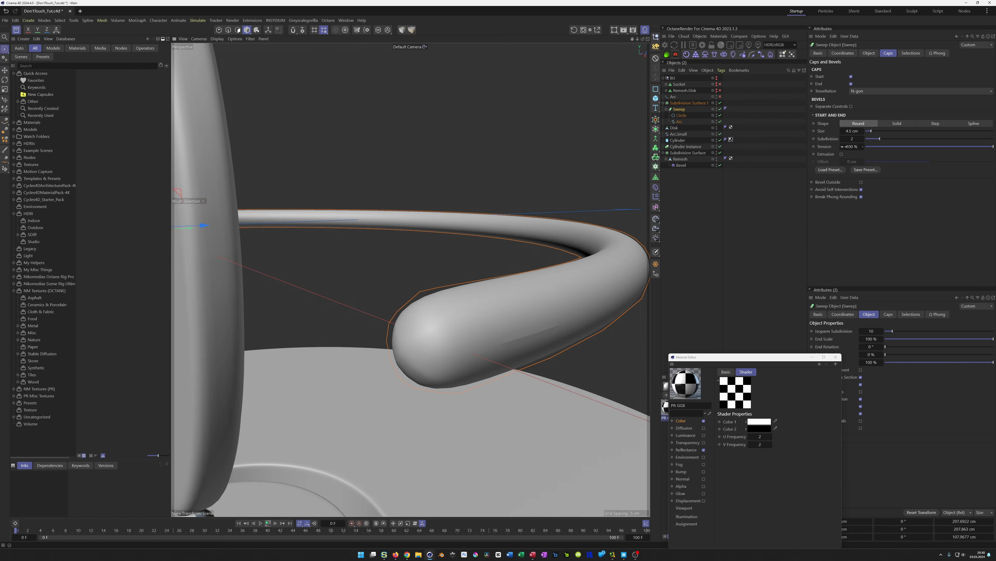
click(863, 139)
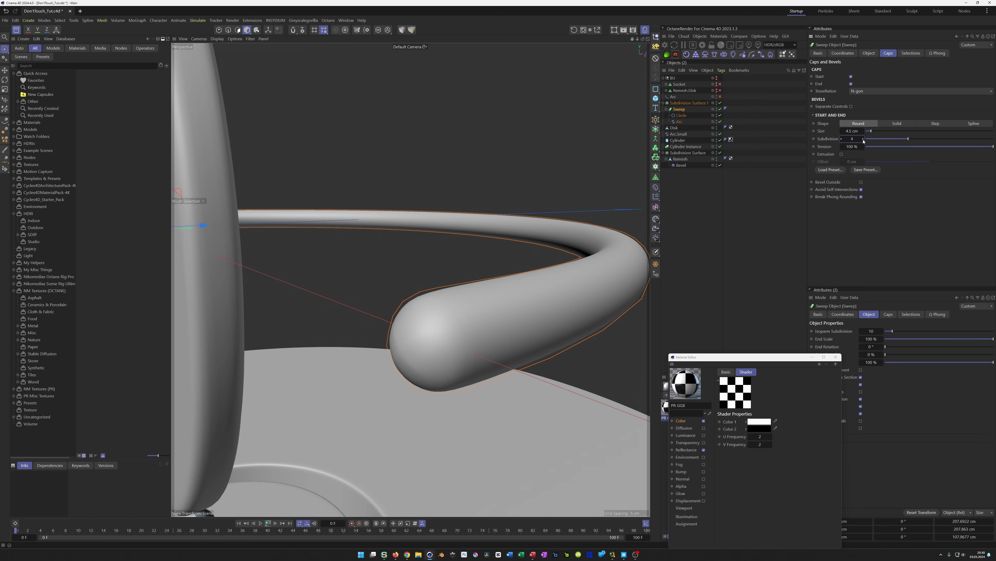
scroll(398, 343, up, 5)
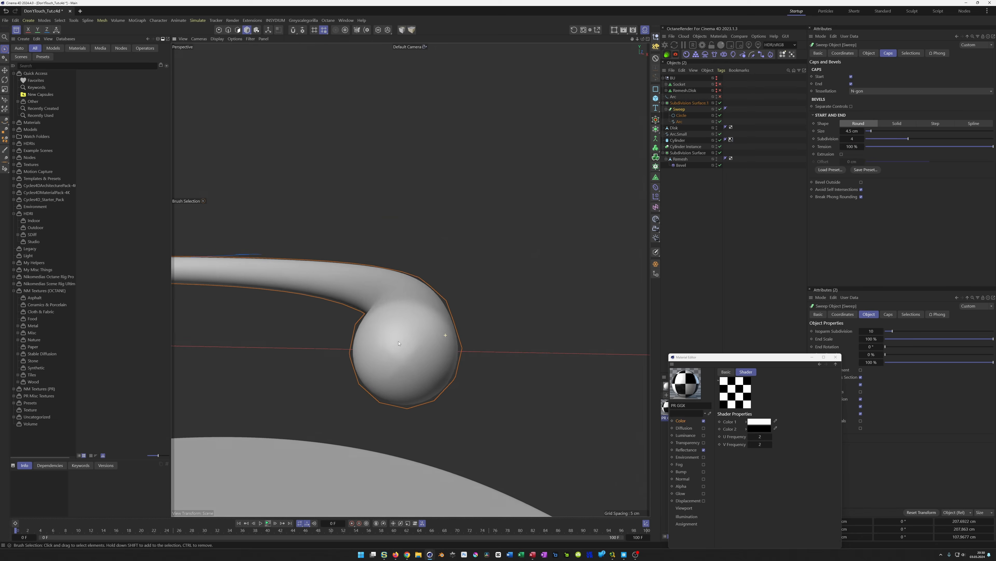
scroll(398, 343, down, 5)
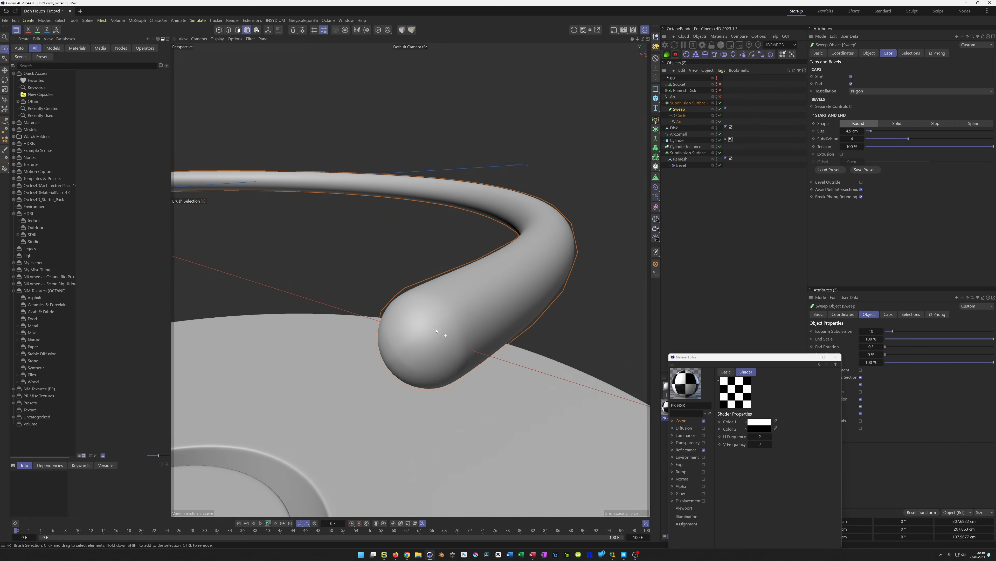
click(842, 140)
click(842, 139)
alt+drag(614, 265, 514, 318)
alt+drag(448, 312, 527, 325)
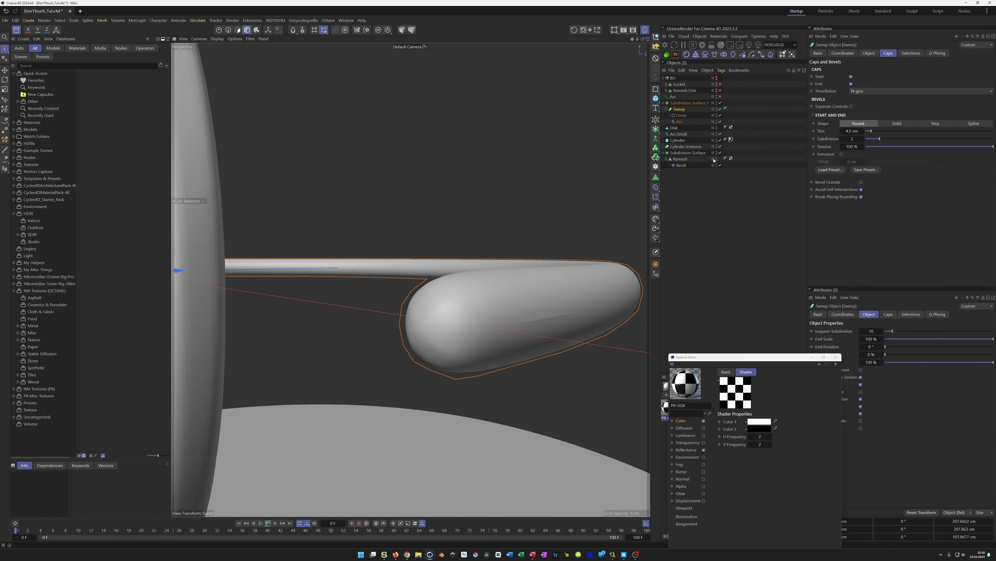
Set the Sweep's round end cap subdivision to 3
click(689, 103)
click(881, 78)
click(882, 77)
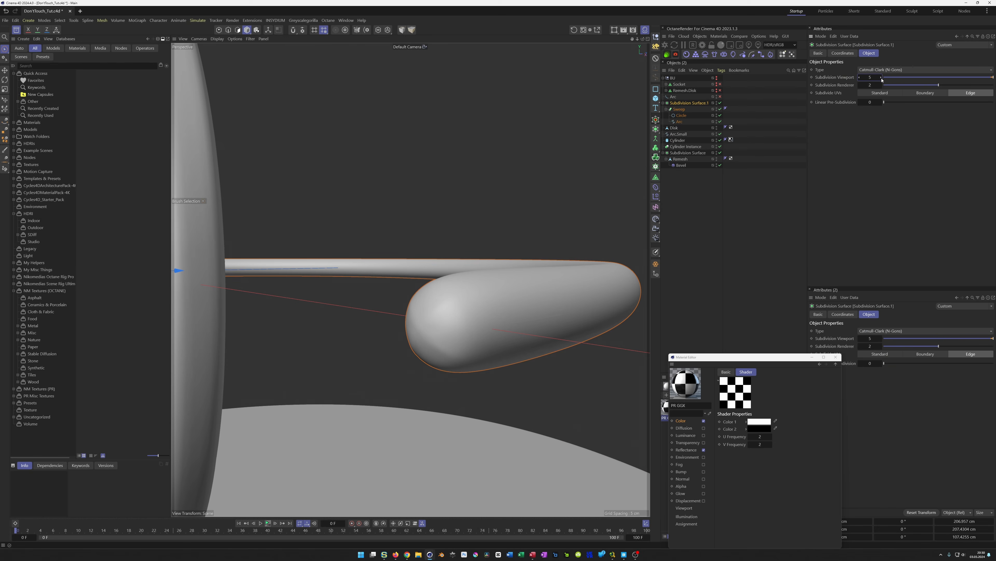
click(860, 78)
click(860, 77)
click(680, 147)
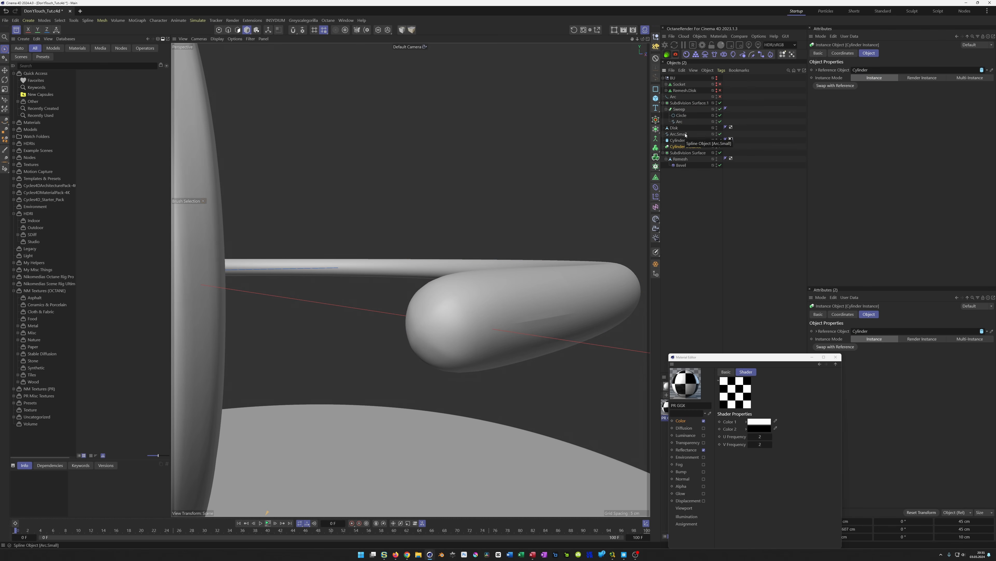
click(679, 109)
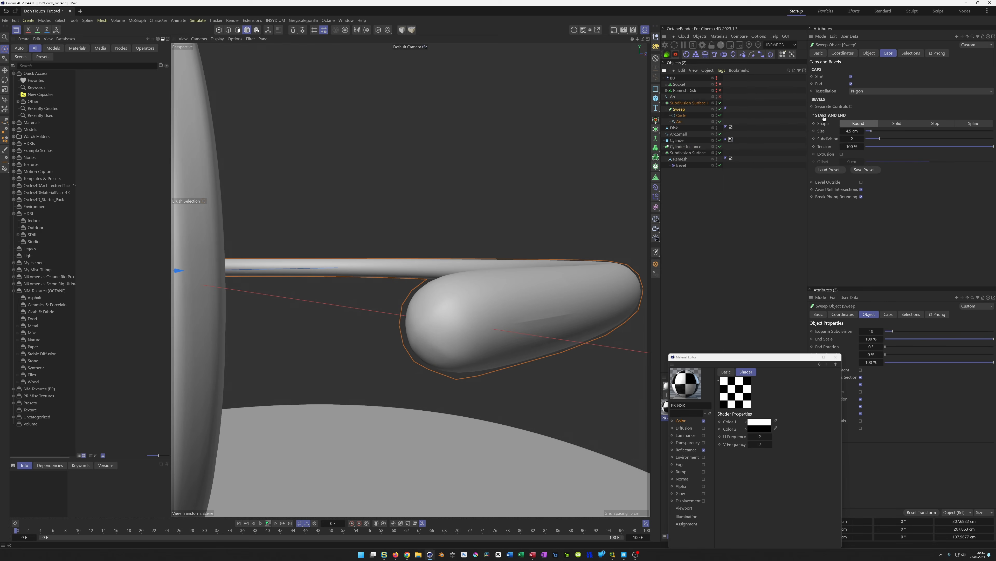
click(847, 138)
key(Return)
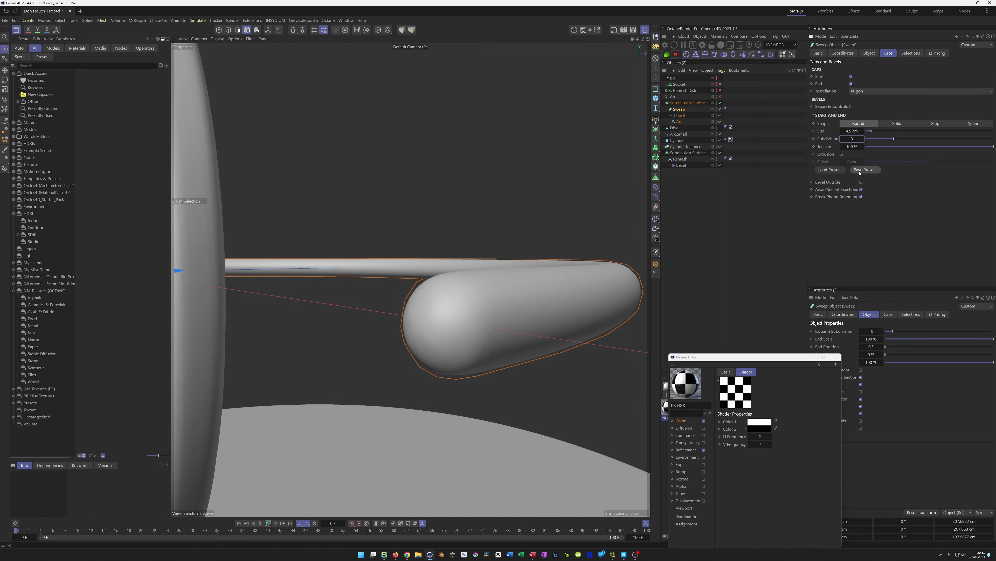
Orbit around the model to inspect the smoothed pipe and its end cap
alt+right_drag(564, 252, 411, 319)
alt+drag(422, 316, 392, 311)
alt+right_drag(392, 311, 243, 317)
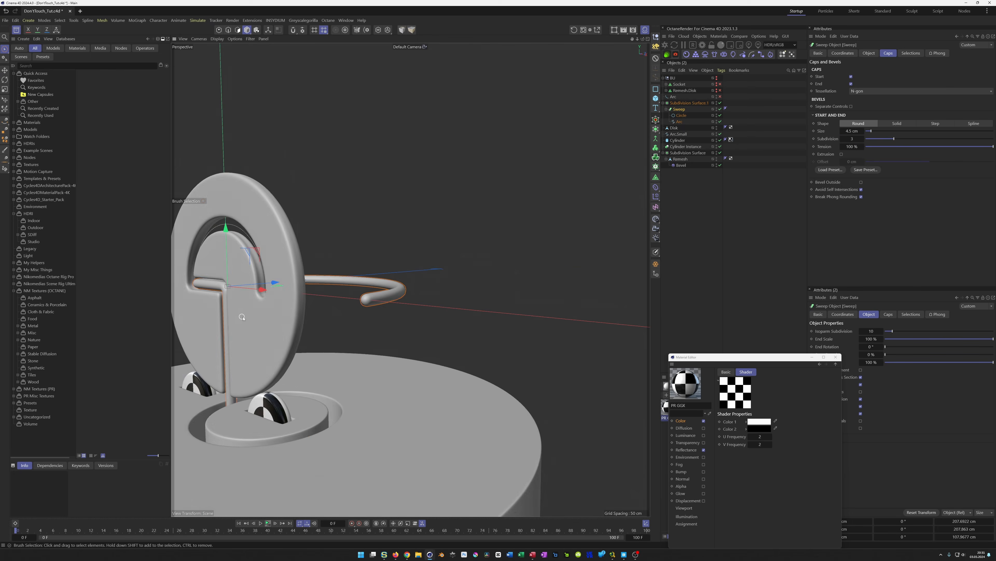
alt+middle_drag(242, 317, 396, 326)
alt+drag(396, 325, 387, 310)
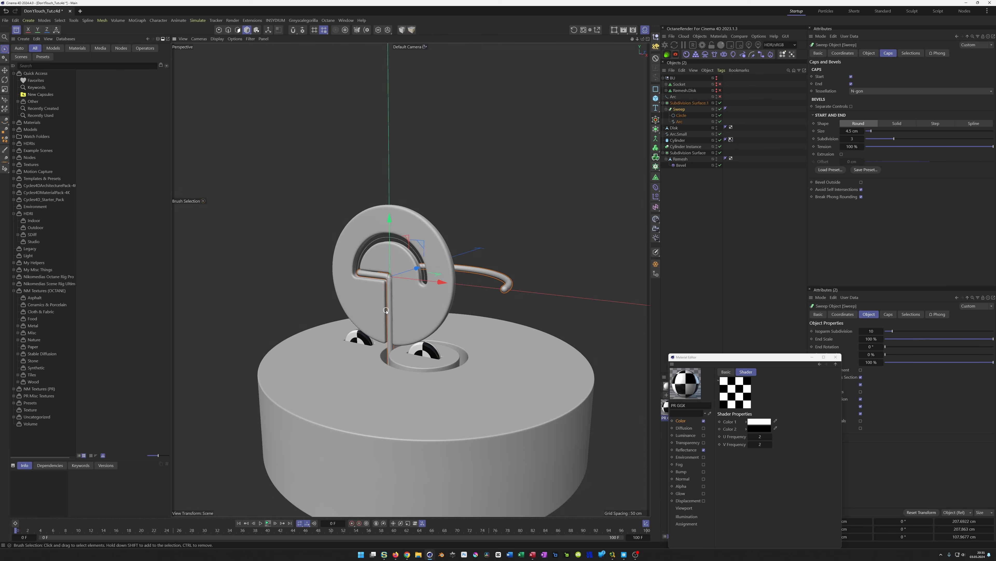
alt+right_drag(386, 310, 434, 303)
alt+drag(434, 303, 397, 300)
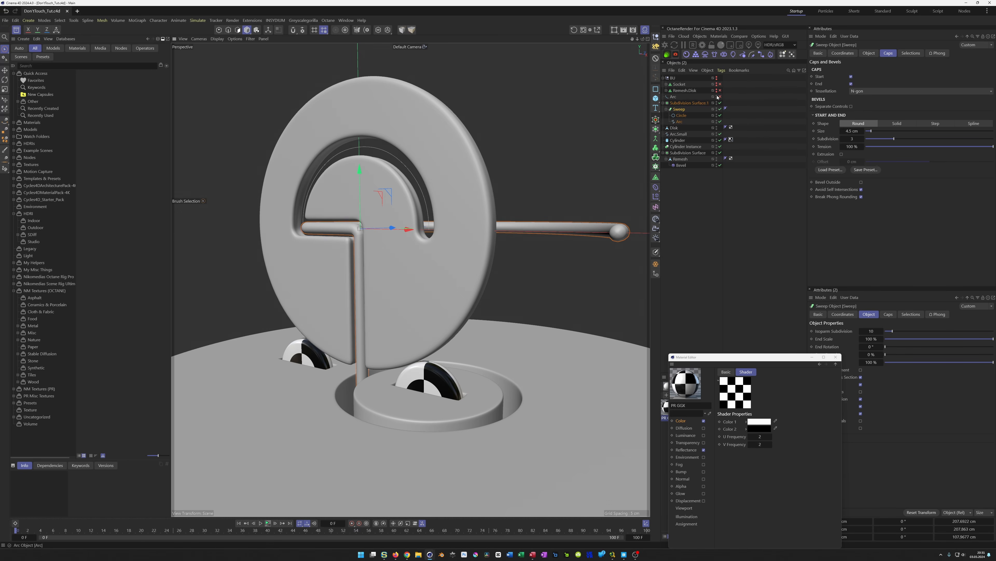
Move the spare Arc and Arc.Small splines to the top of the object list, hide them and save the scene
drag(675, 96, 674, 79)
click(664, 78)
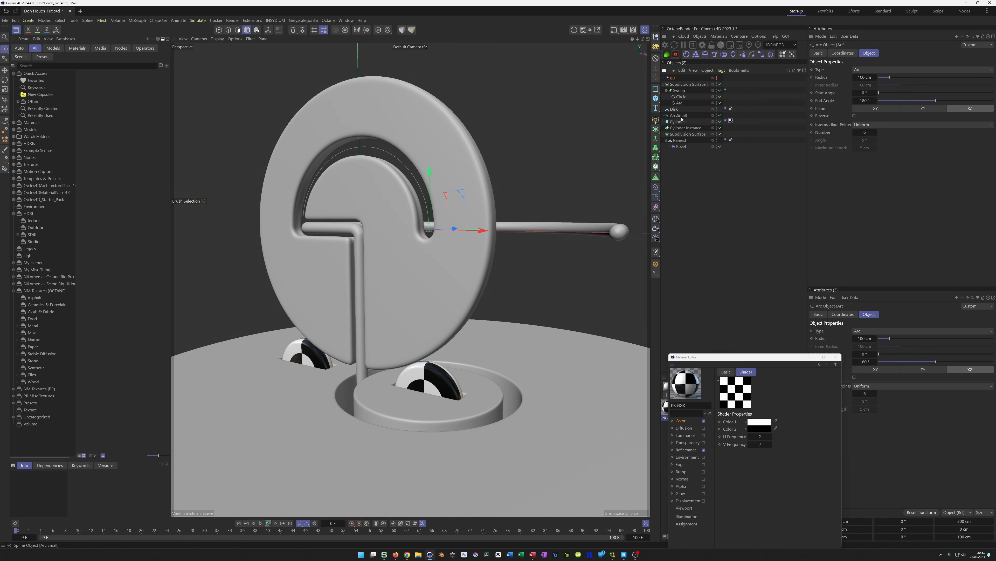
alt+click(717, 115)
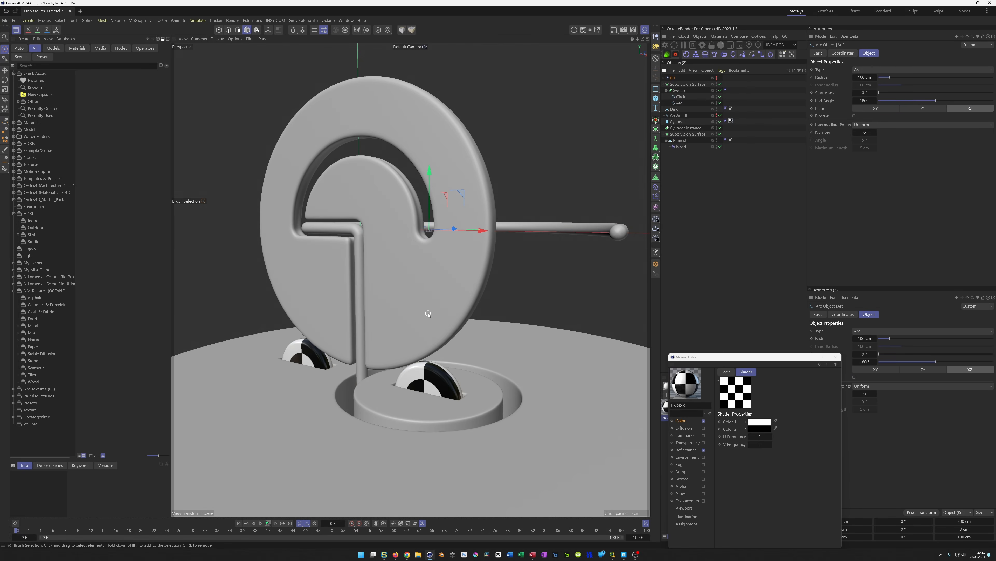
key(ctrl+s)
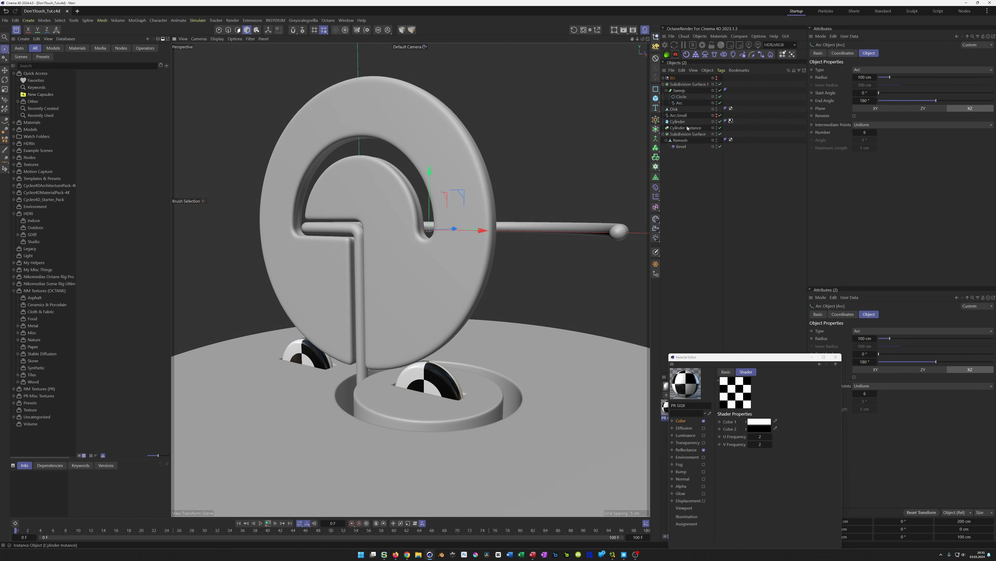
click(719, 115)
drag(686, 118, 662, 78)
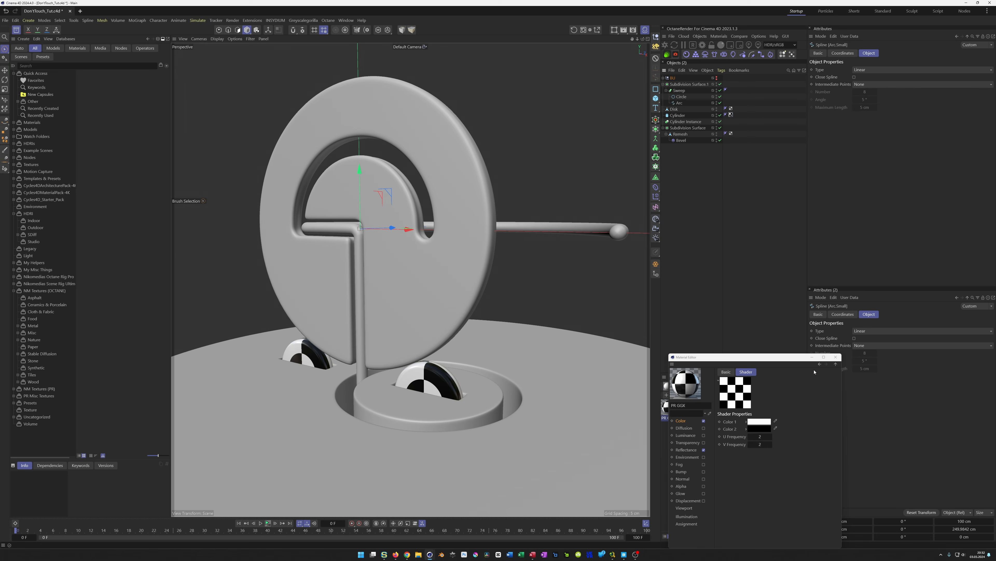
Add a Disc object and shift it about 10 cm along X in the top view
click(835, 357)
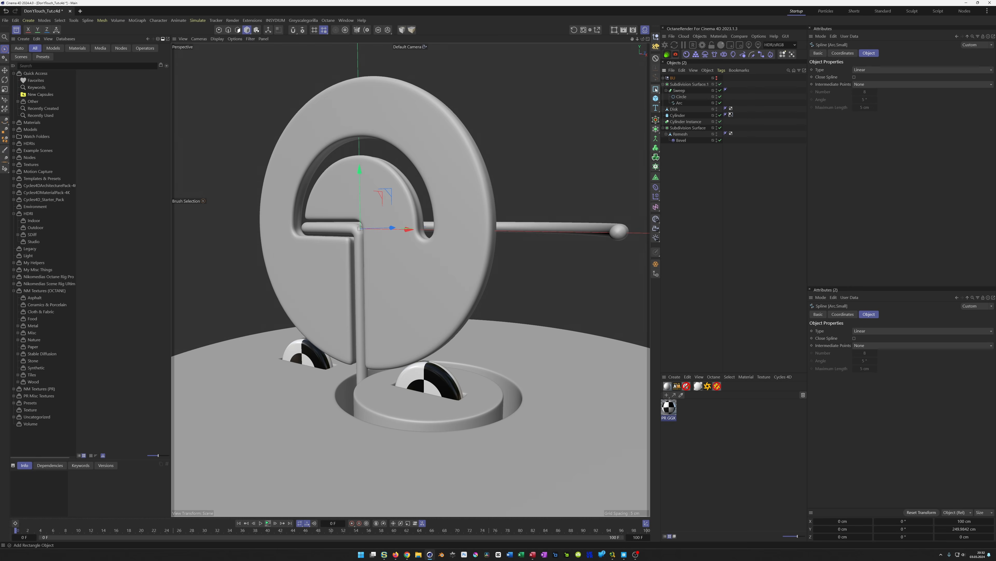
drag(657, 101, 703, 110)
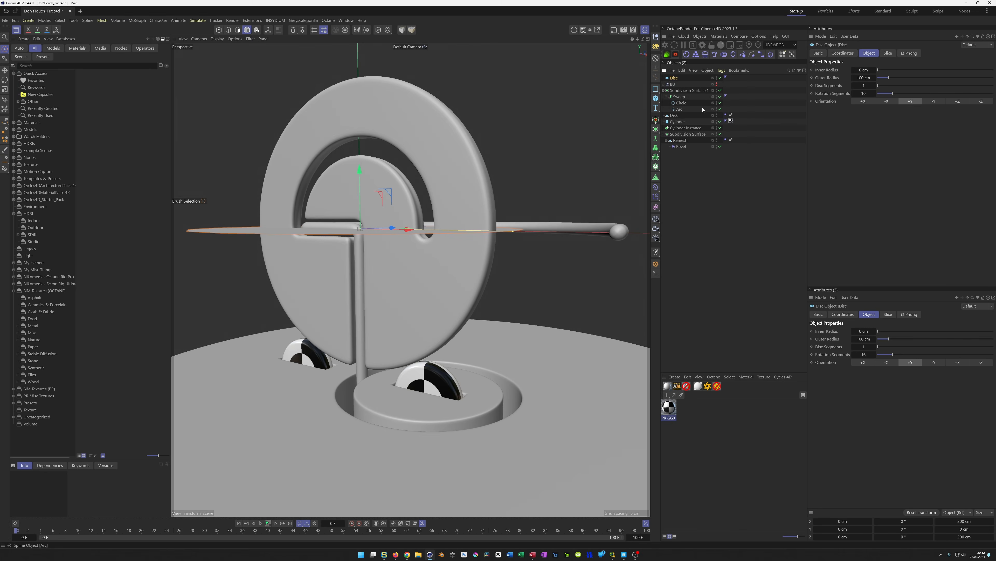
middle_click(502, 257)
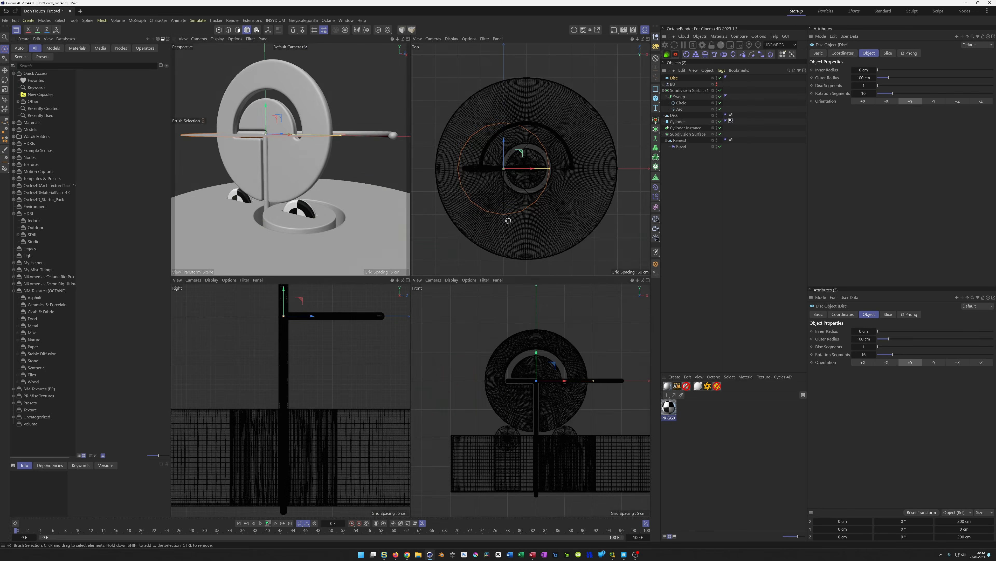
middle_click(508, 220)
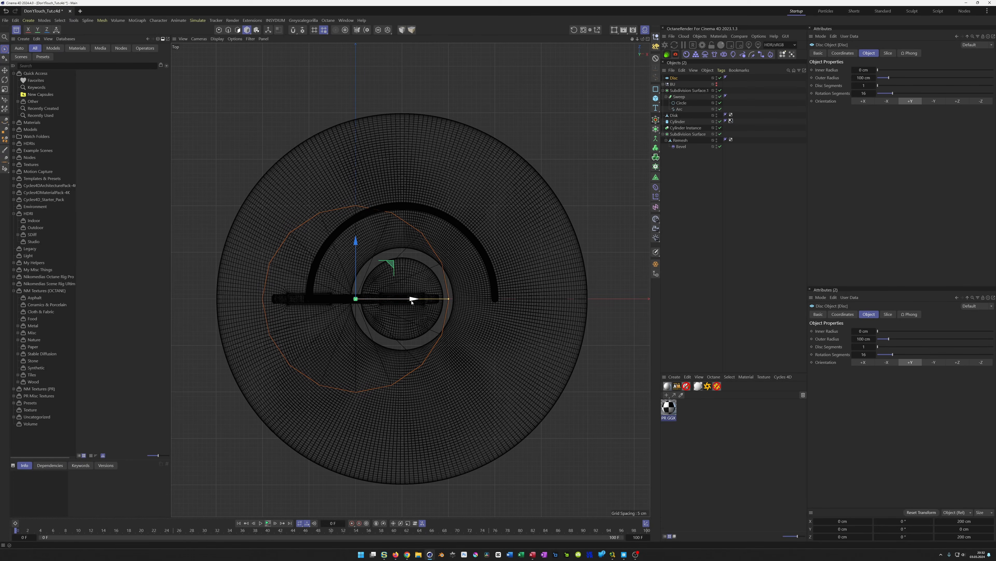
drag(413, 299, 460, 302)
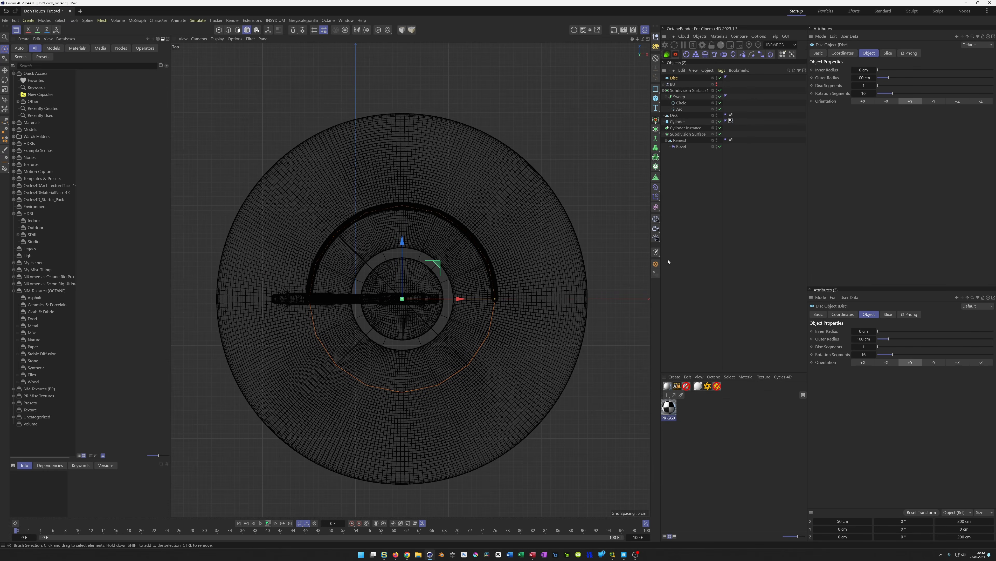
Set the Disc's outer radius to 240 cm and its rotation segments to 100
drag(856, 77, 911, 77)
text(240)
key(Tab)
key(Tab)
text(100)
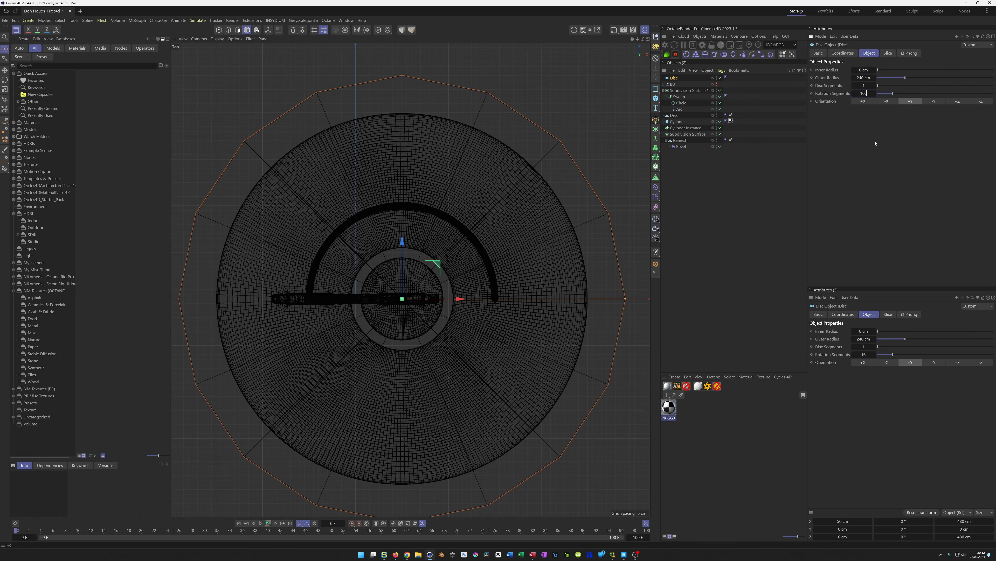
key(Return)
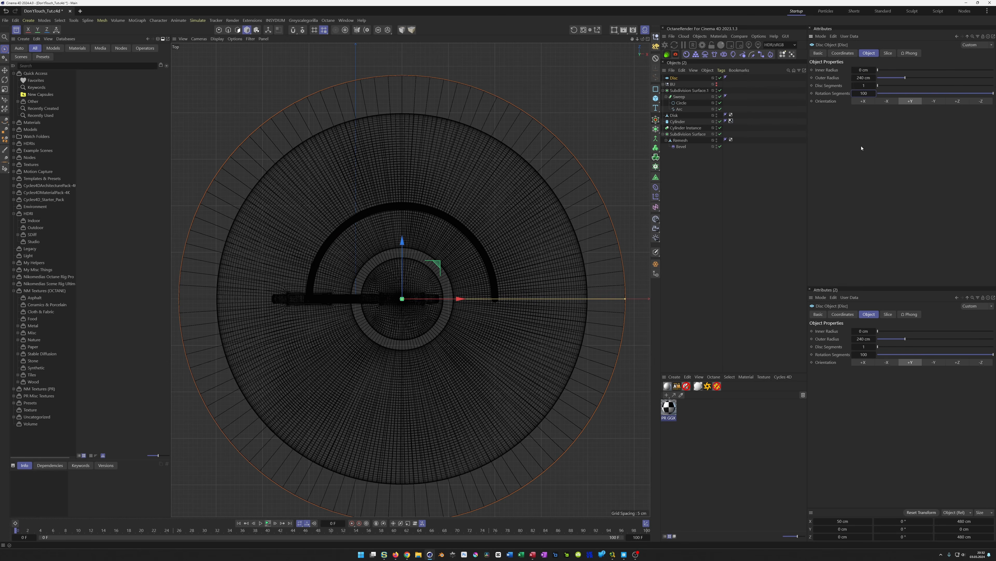
Set the Disc's inner radius to 180 cm
drag(860, 70, 933, 69)
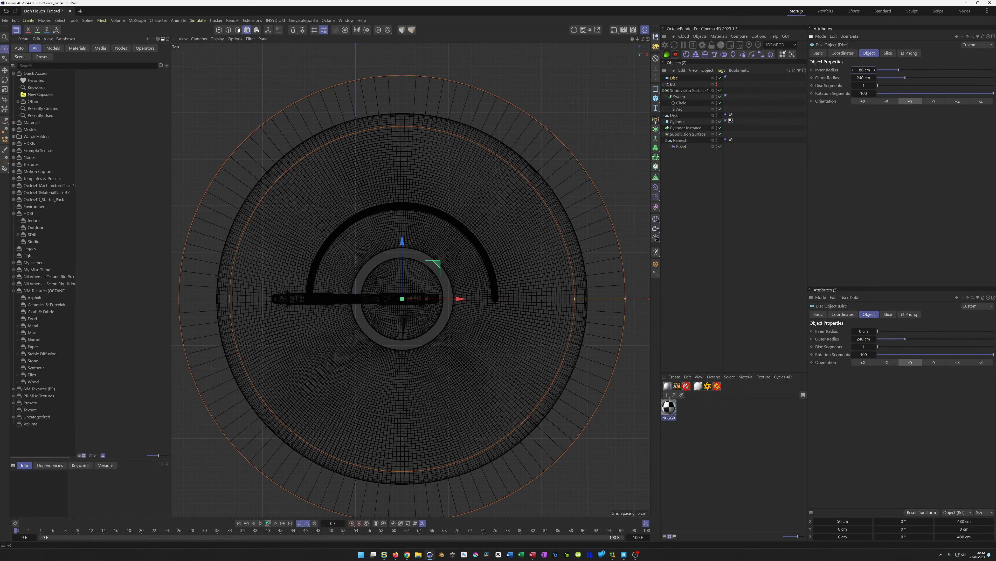
double_click(868, 71)
text(180)
key(Return)
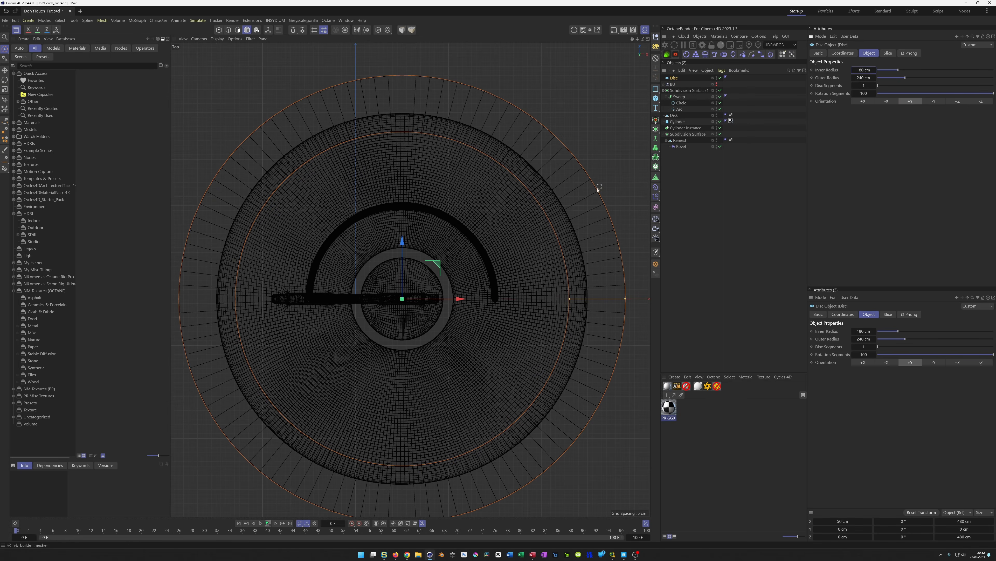
Move the Disc to the bottom of the object list and collapse the other groups
middle_click(549, 227)
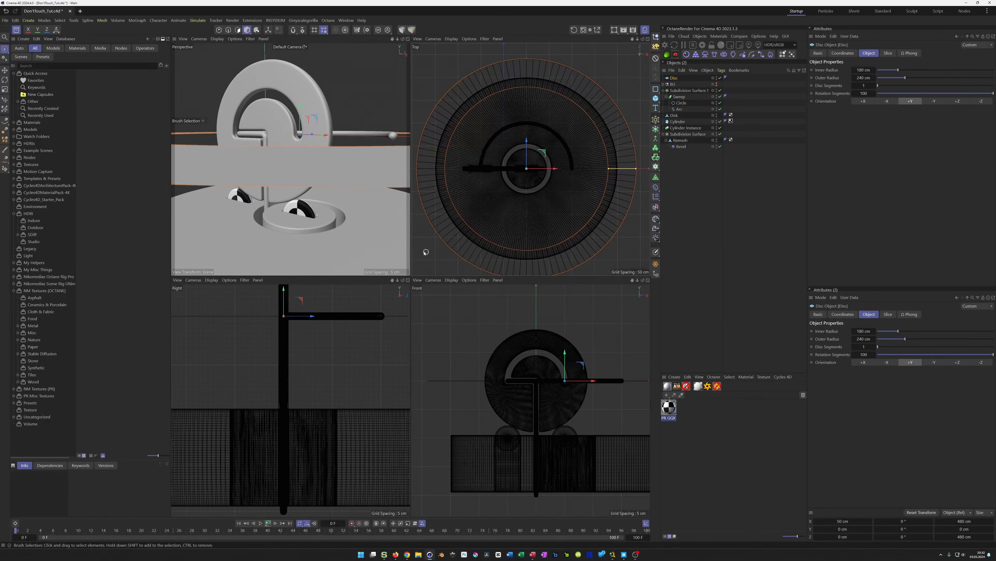
middle_click(360, 223)
middle_click(405, 240)
middle_click(509, 358)
drag(674, 78, 683, 150)
click(663, 128)
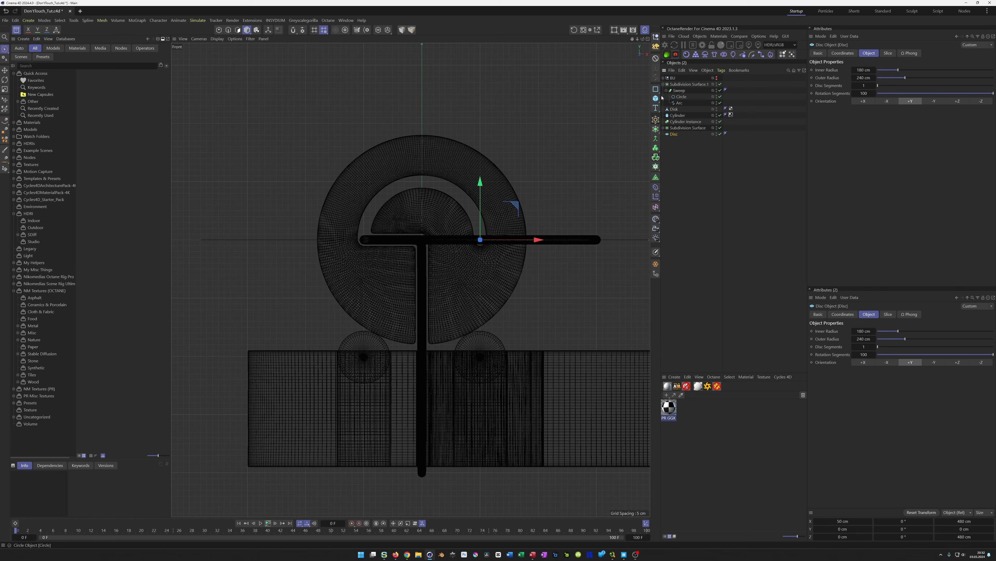
click(663, 84)
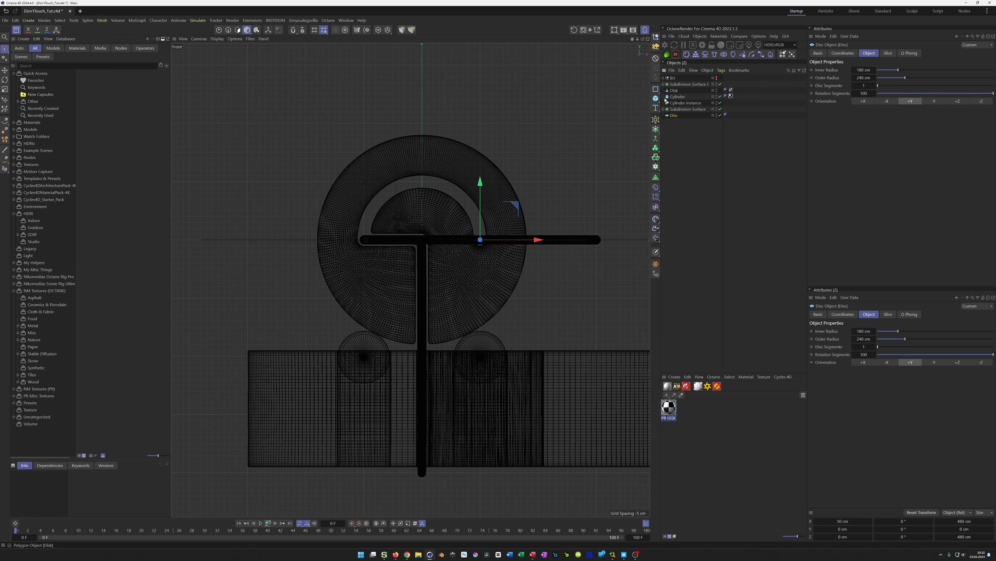
Wrap the Disc in a Thicken generator and lower it to about -90 cm on Y
click(656, 129)
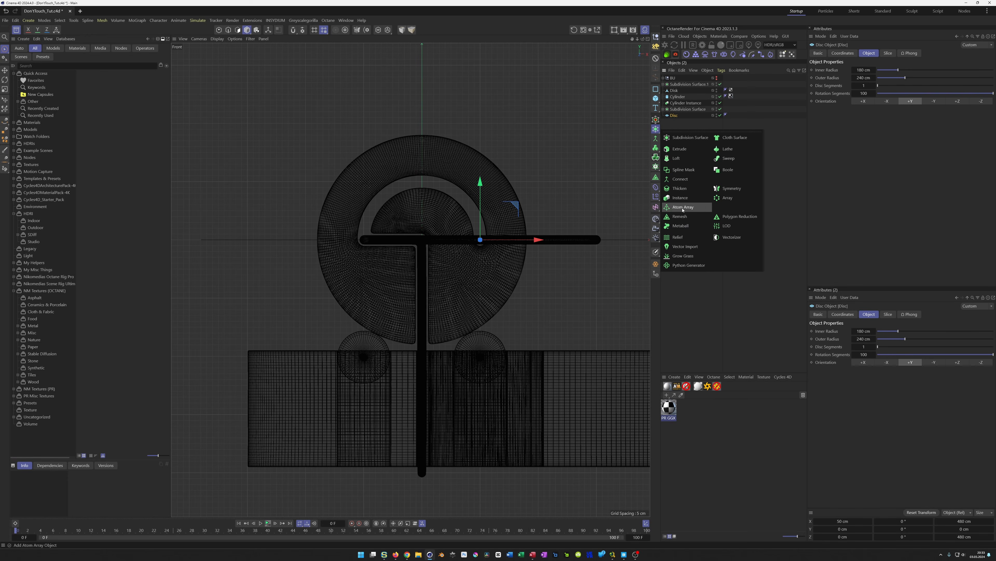
click(687, 189)
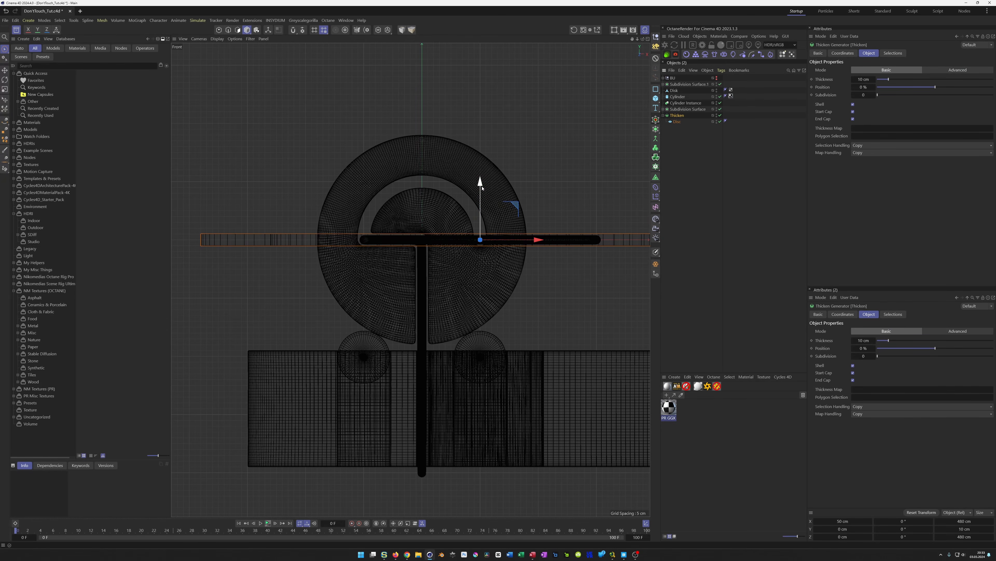
drag(480, 185, 474, 287)
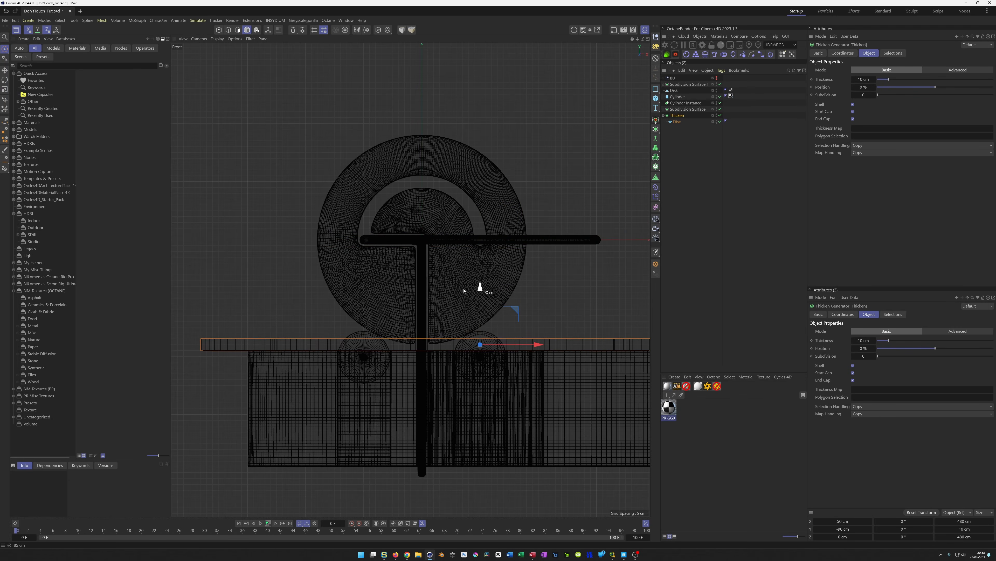
Clone the thickened ring with a Cloner set to Linear mode
middle_click(524, 380)
middle_click(367, 240)
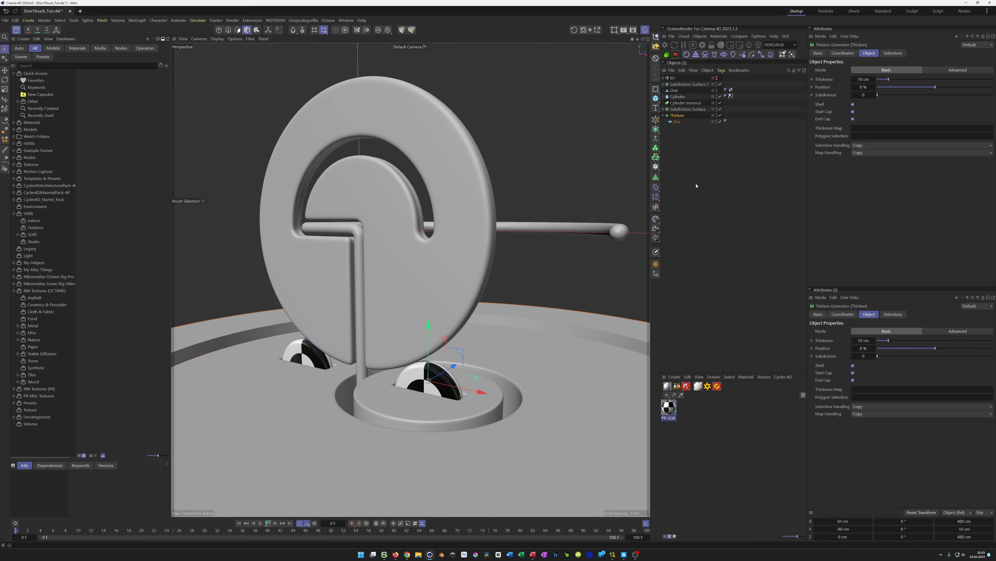
click(663, 115)
alt+click(656, 157)
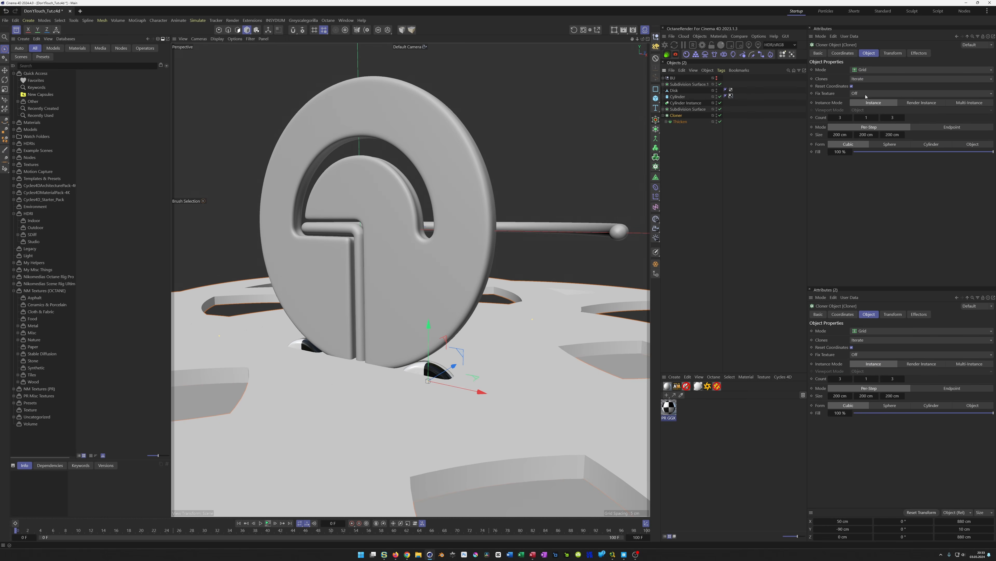
click(861, 71)
click(865, 80)
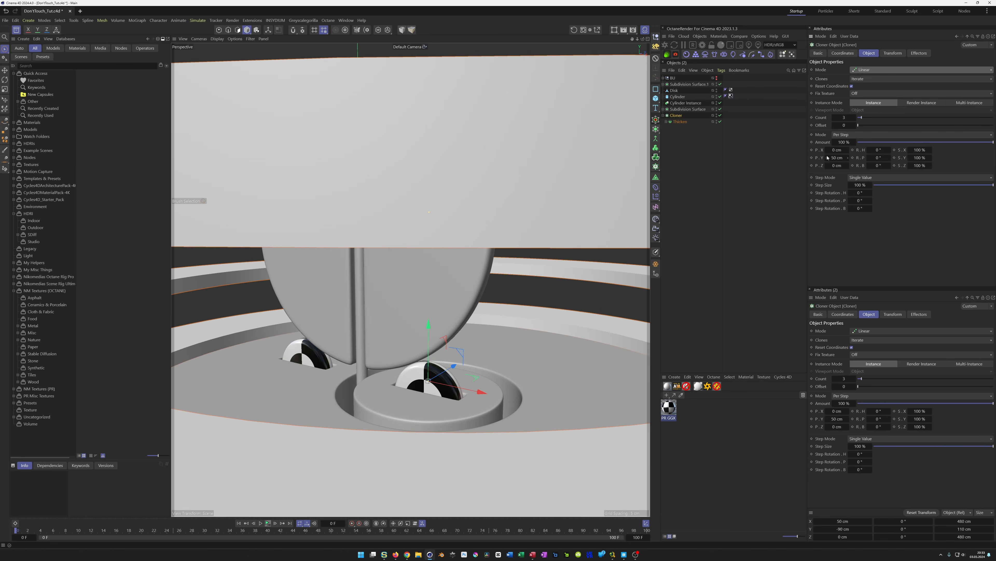
Set the Cloner's Y position offset to 10 cm and its count to 5
click(840, 159)
text(10)
key(Return)
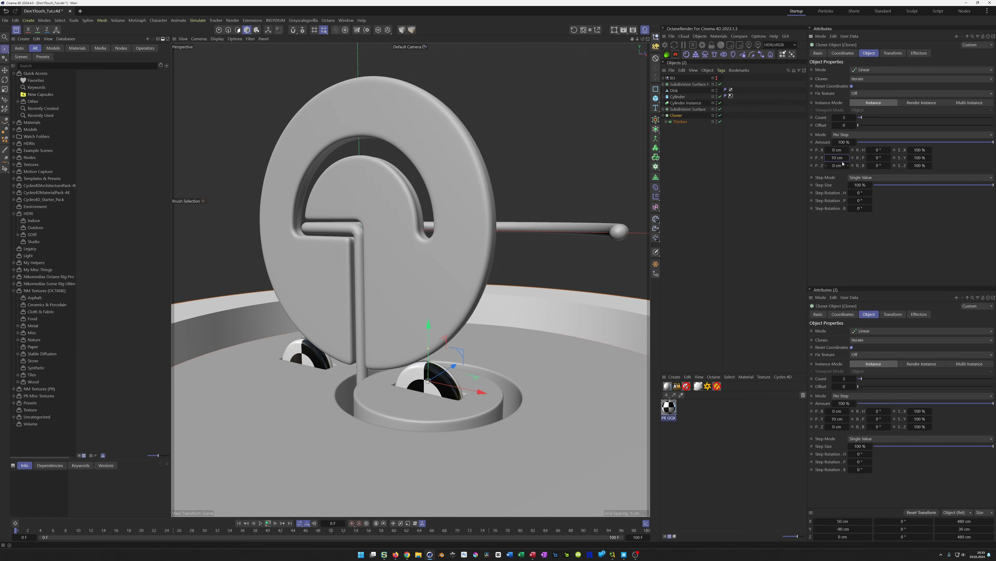
click(847, 118)
text(5)
key(Return)
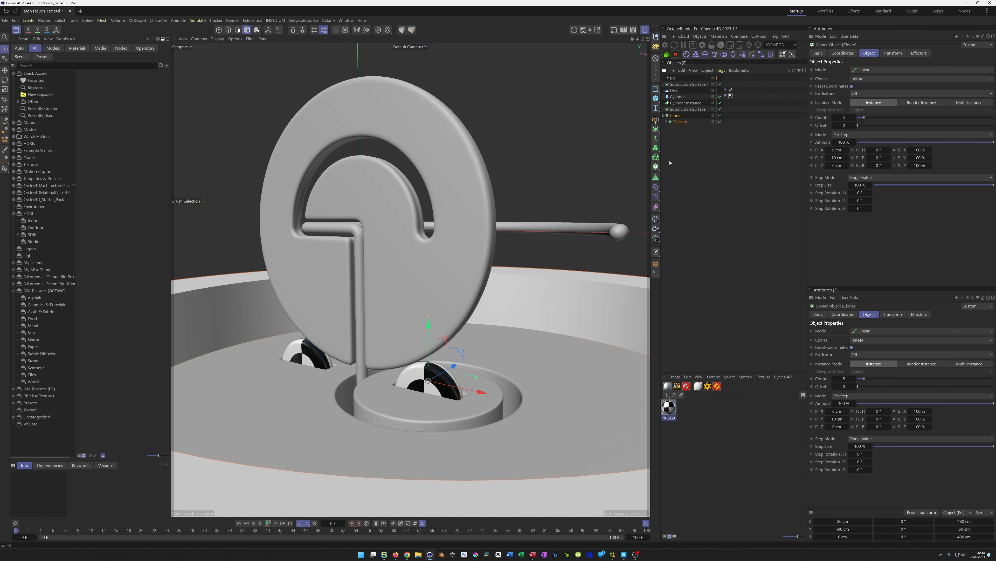
Add a Step effector to the Cloner
click(655, 197)
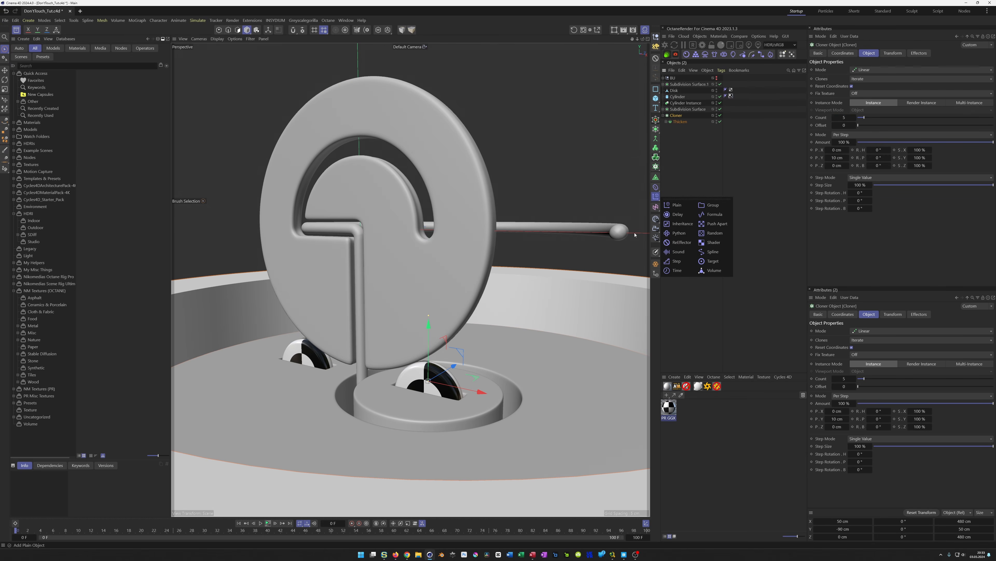
click(677, 261)
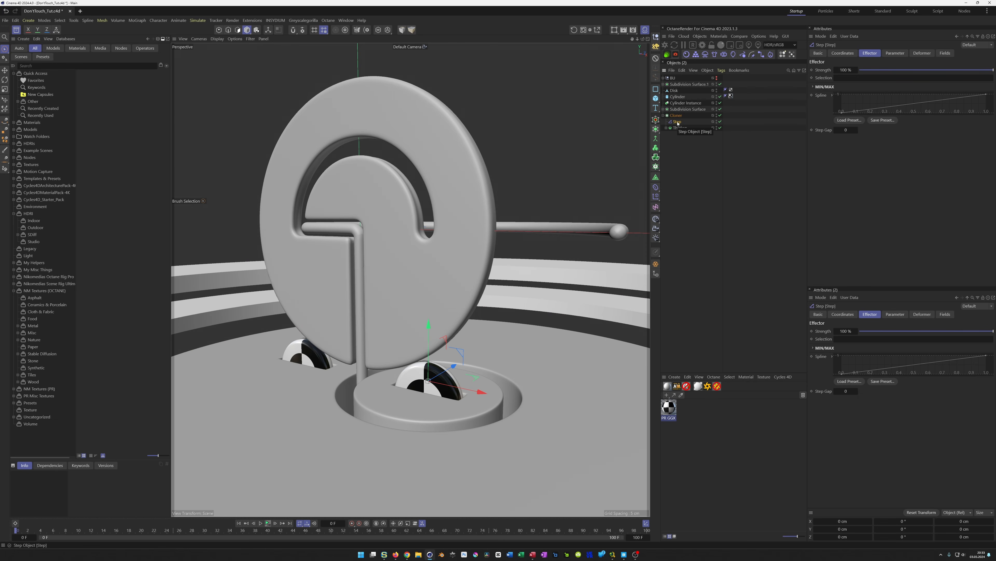
drag(684, 117, 675, 117)
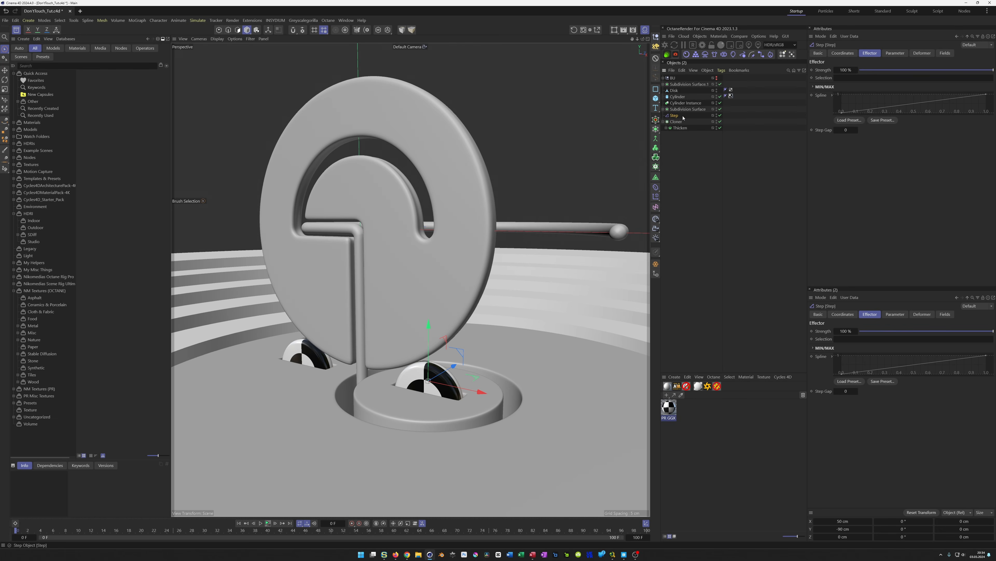
Turn off the Step effector's uniform scale and set its scale to 1 on X and Z, 0 on Y
click(896, 53)
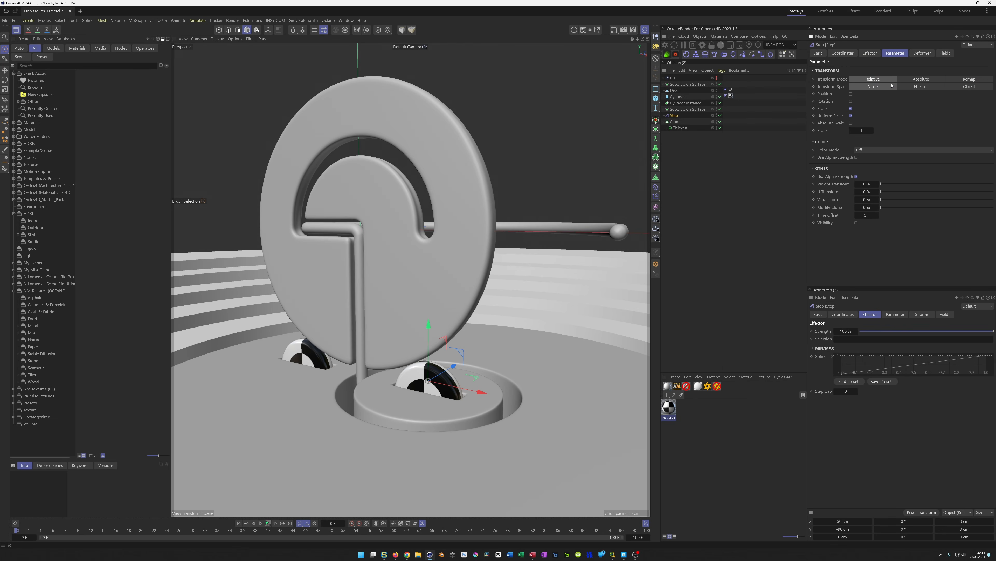
click(850, 116)
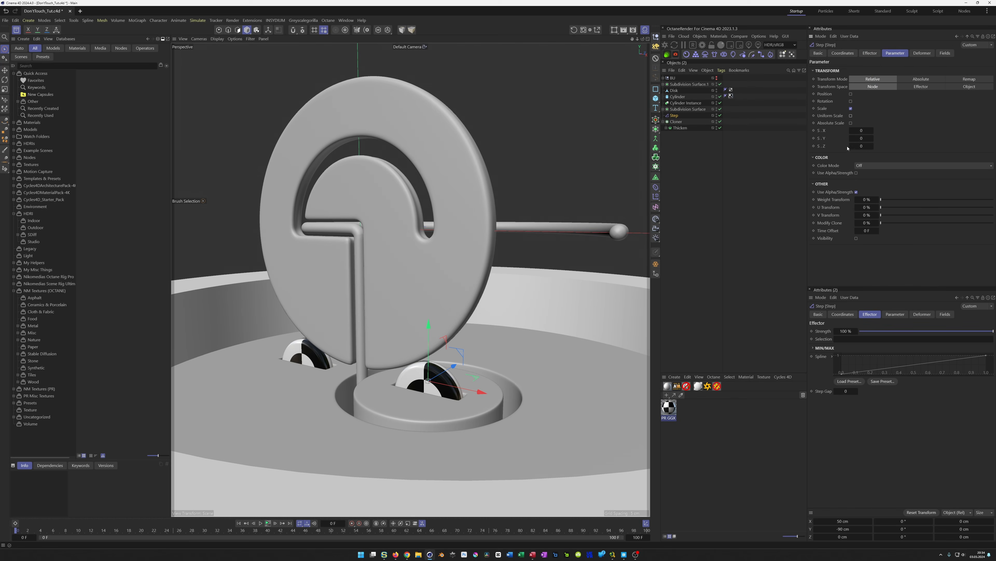
click(863, 131)
key(Tab)
key(Tab)
text(1)
key(Return)
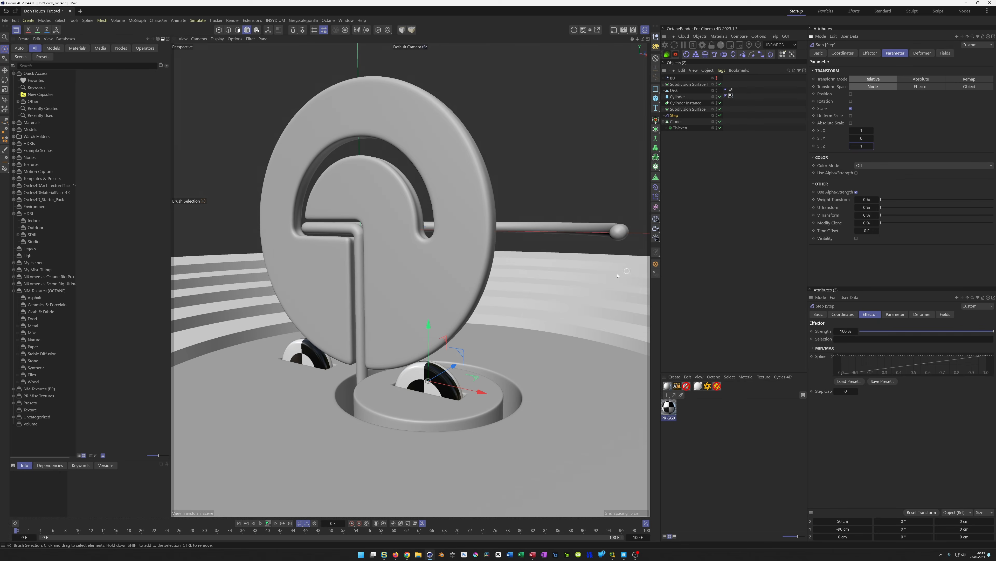
middle_click(526, 299)
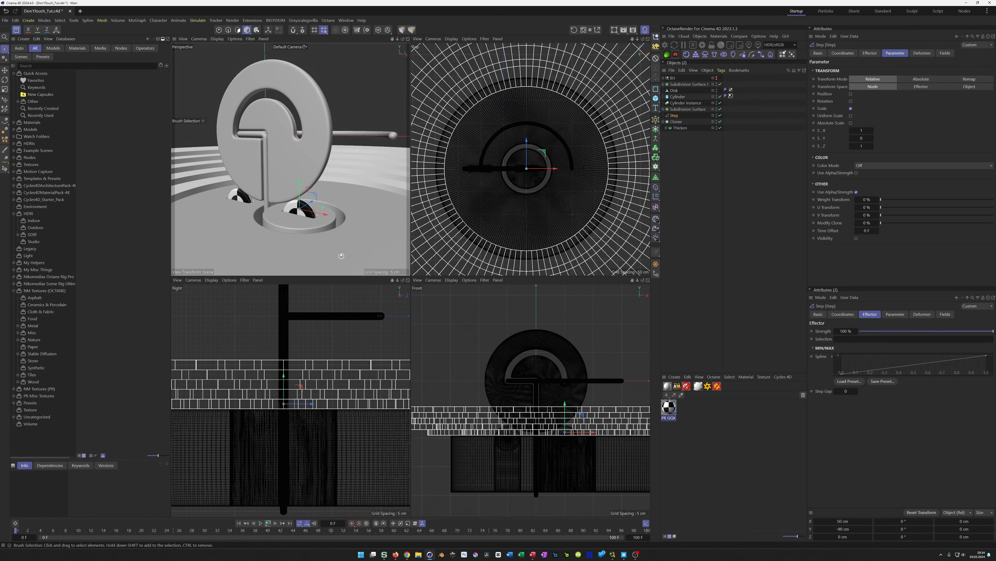
middle_click(330, 214)
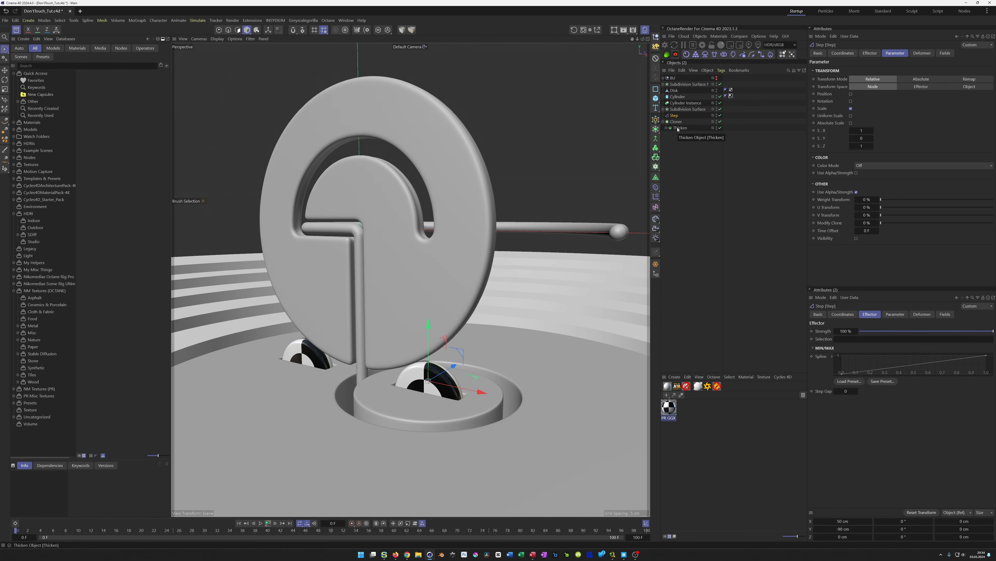
Select the Thicken object and group it into a Null
click(666, 128)
click(666, 128)
click(679, 128)
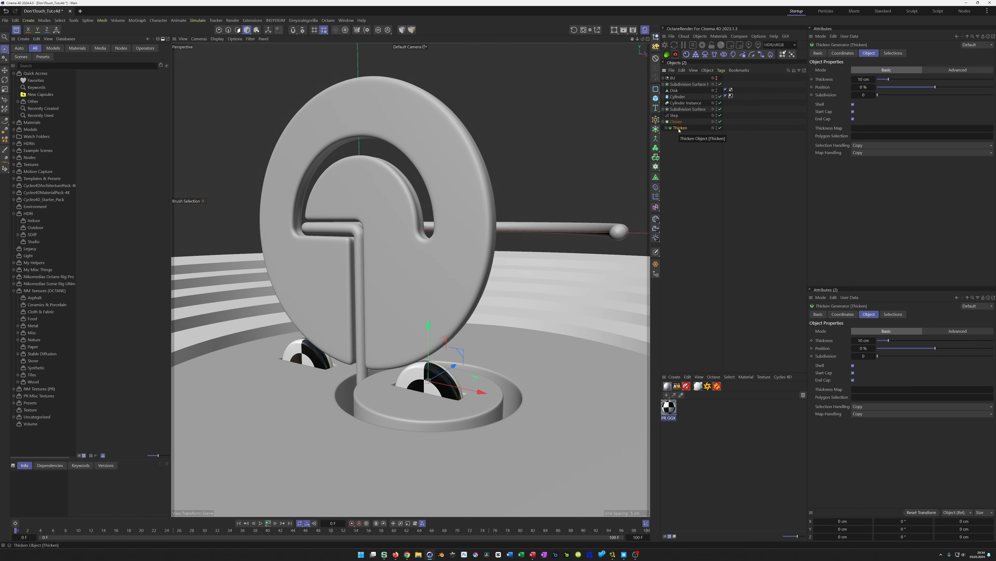
key(alt+g)
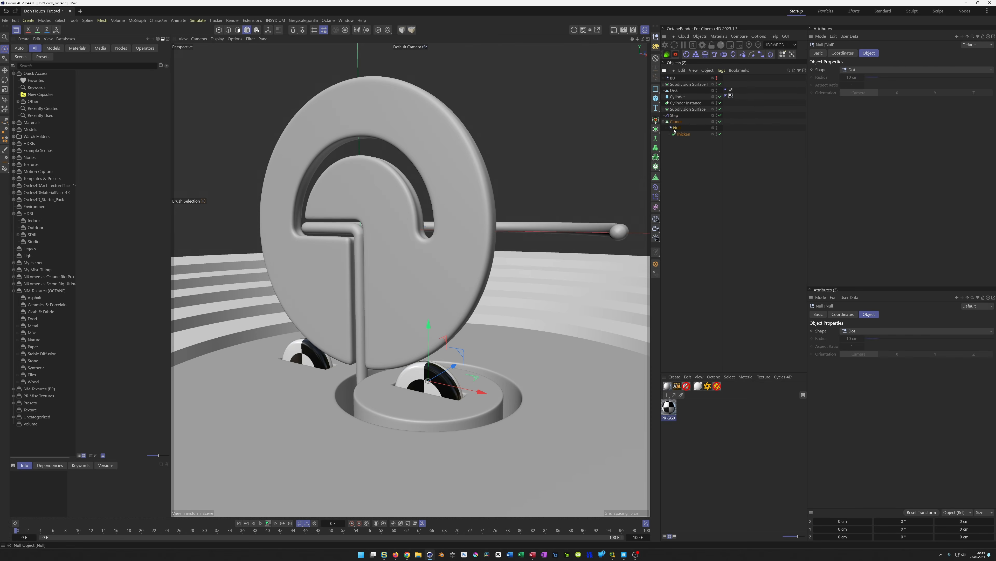
Add a Bevel deformer inside the Null group, raise its subdivision and save the scene
click(656, 188)
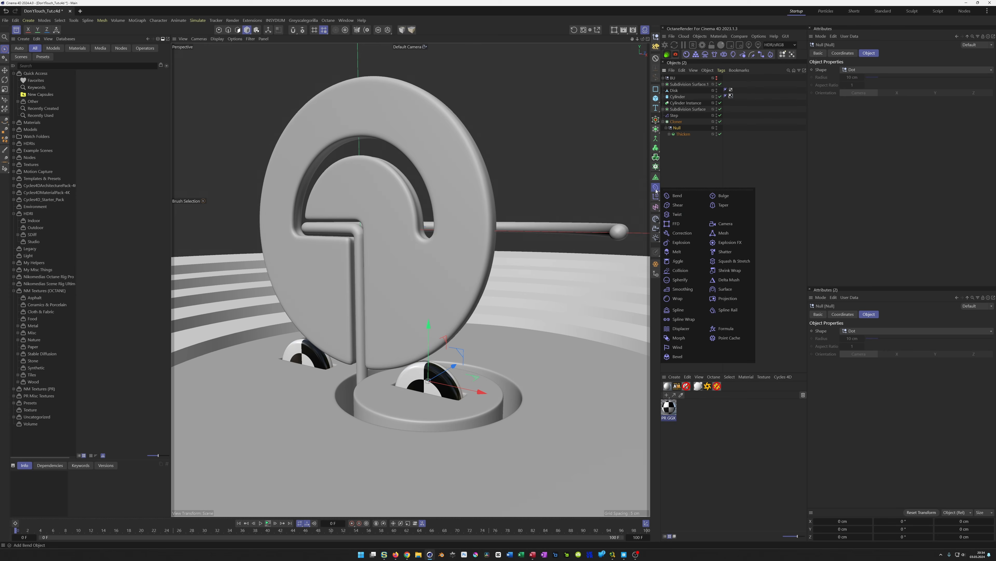
click(691, 356)
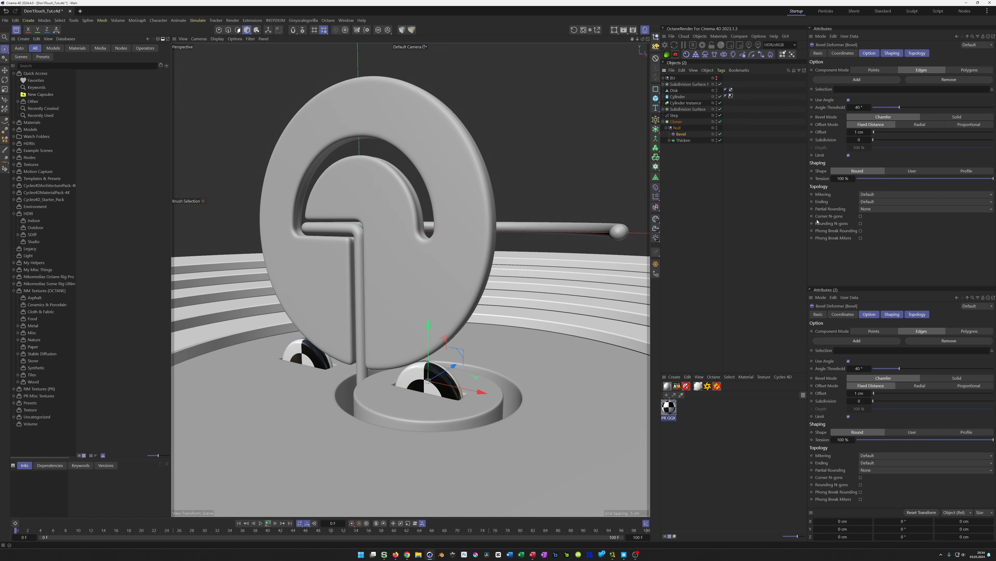
click(870, 141)
click(871, 141)
click(870, 141)
key(ctrl+s)
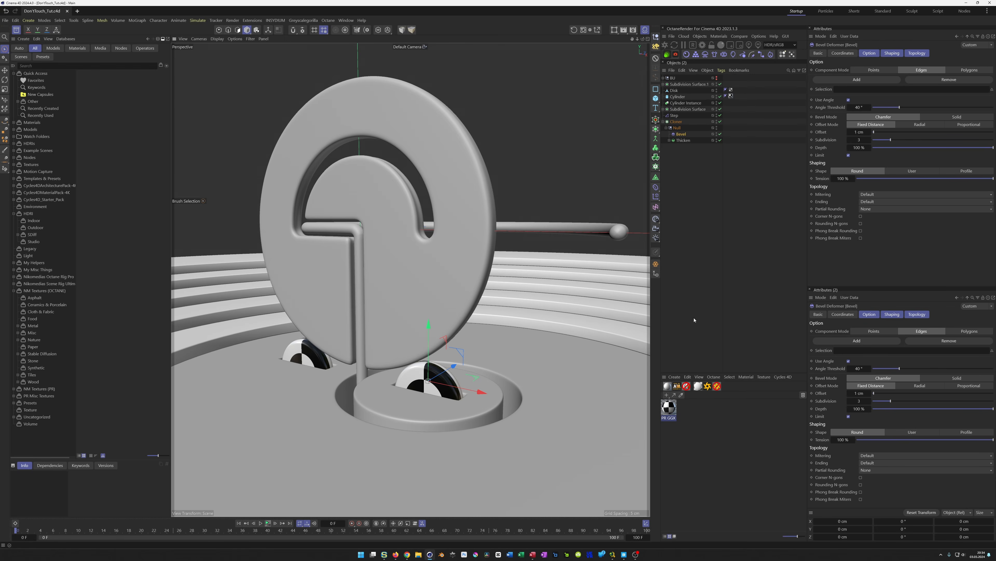
Add a camera, look through it and set its focal length to 80 mm
click(656, 228)
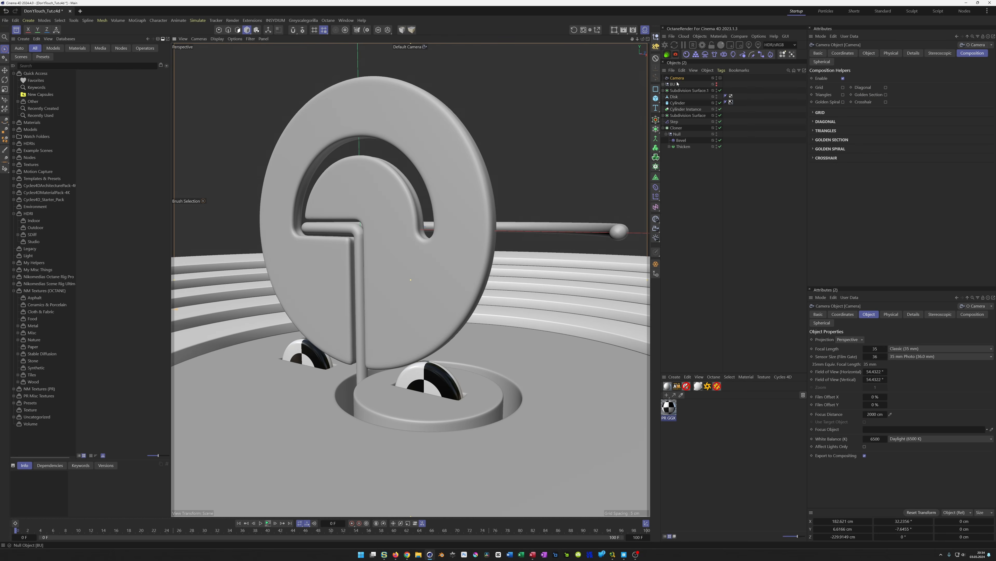
click(720, 77)
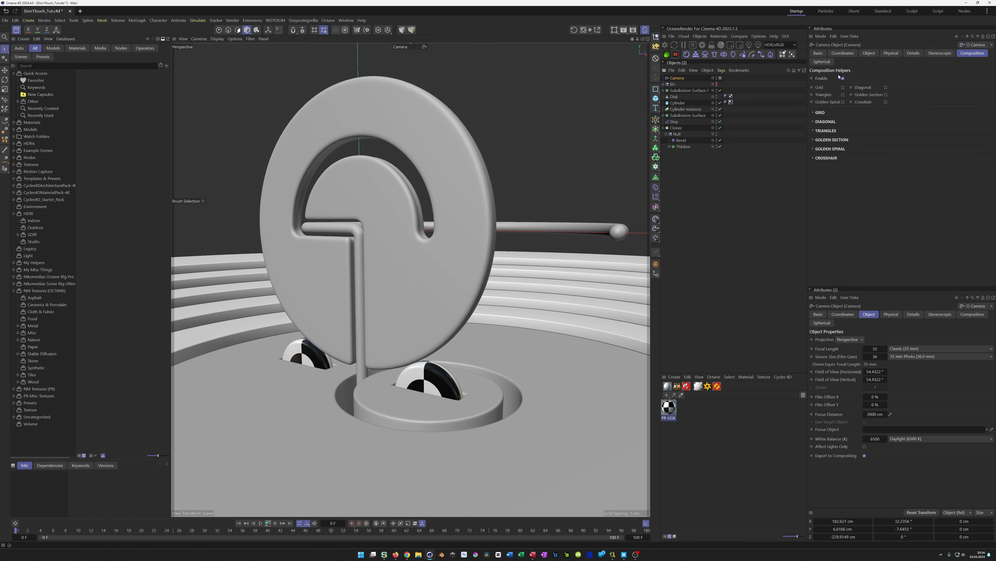
click(870, 53)
click(874, 87)
text(80)
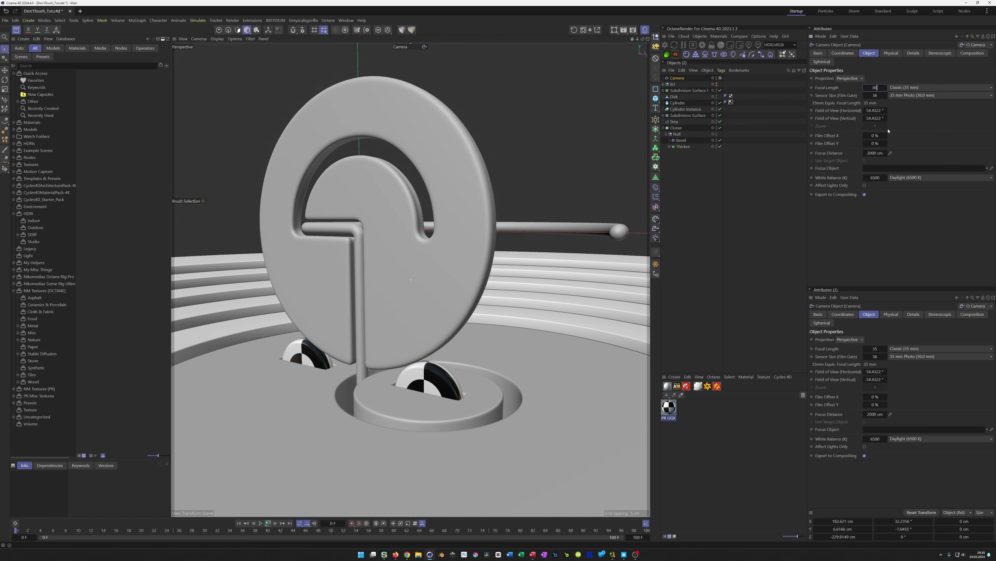
key(Return)
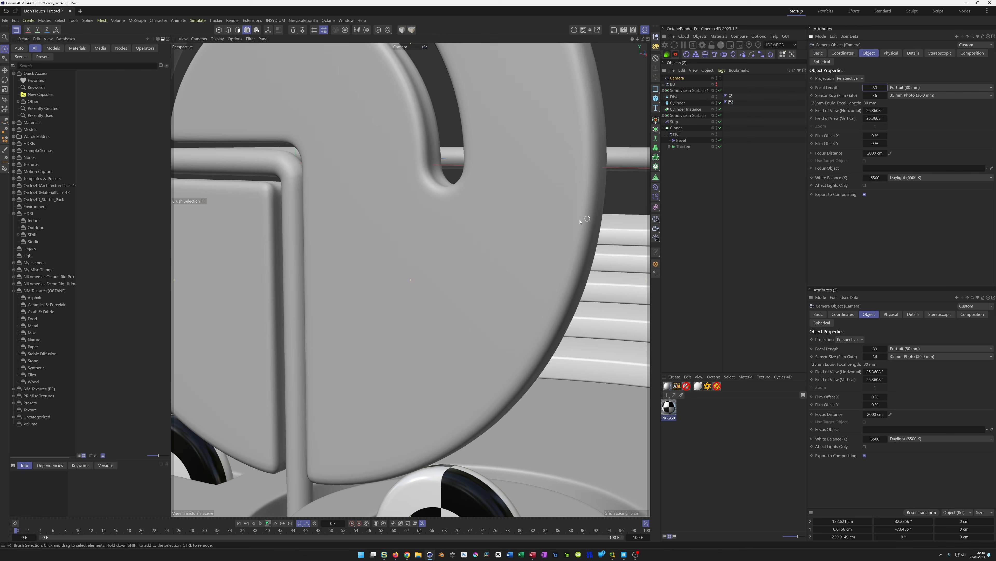
Frame the sculpture through the camera view
scroll(510, 231, down, 6)
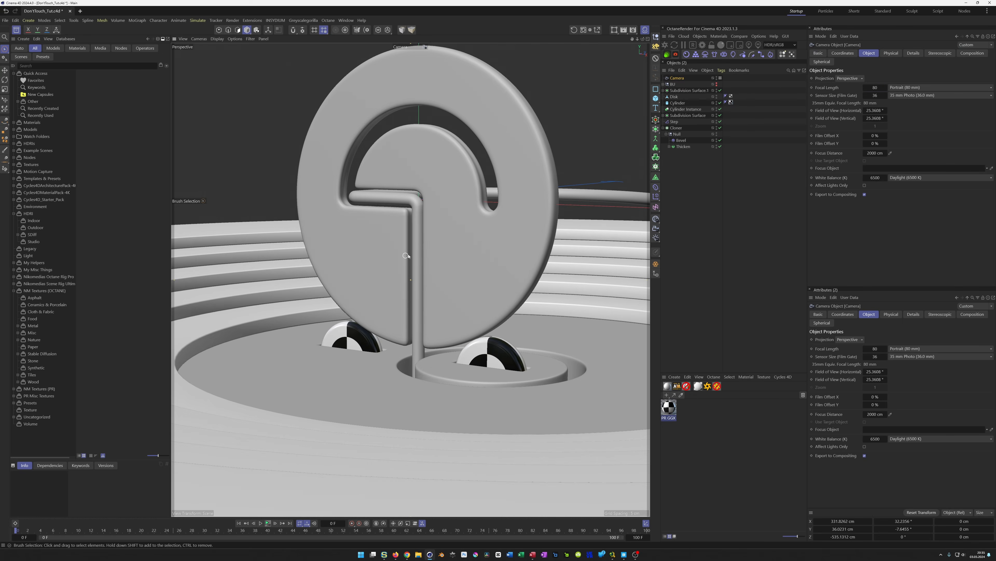
scroll(343, 304, down, 4)
alt+drag(342, 304, 344, 304)
alt+middle_drag(344, 304, 362, 295)
alt+drag(362, 296, 357, 295)
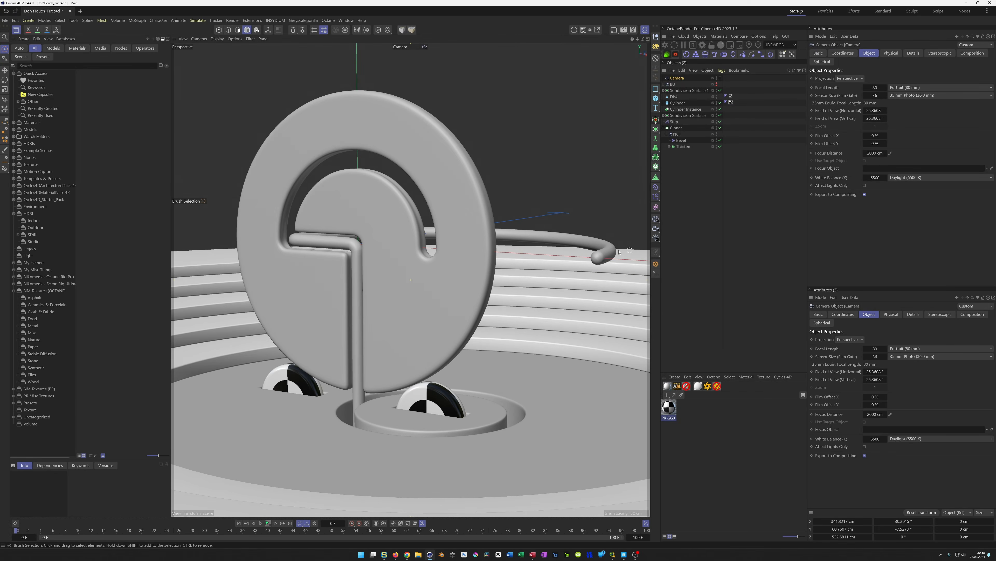
alt+middle_drag(395, 274, 395, 274)
alt+drag(396, 277, 401, 277)
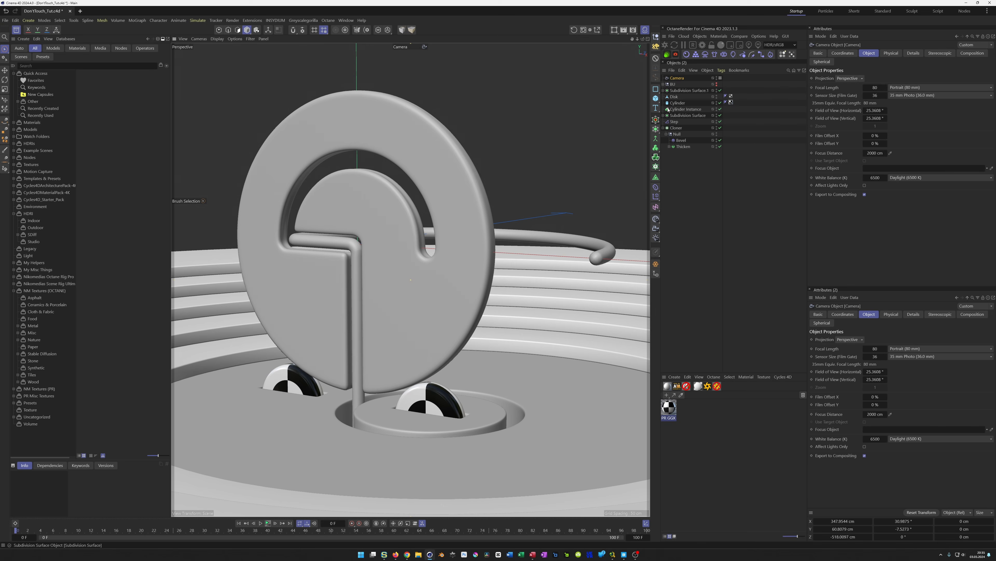
Lock the camera with a Protection tag and save the scene
click(721, 78)
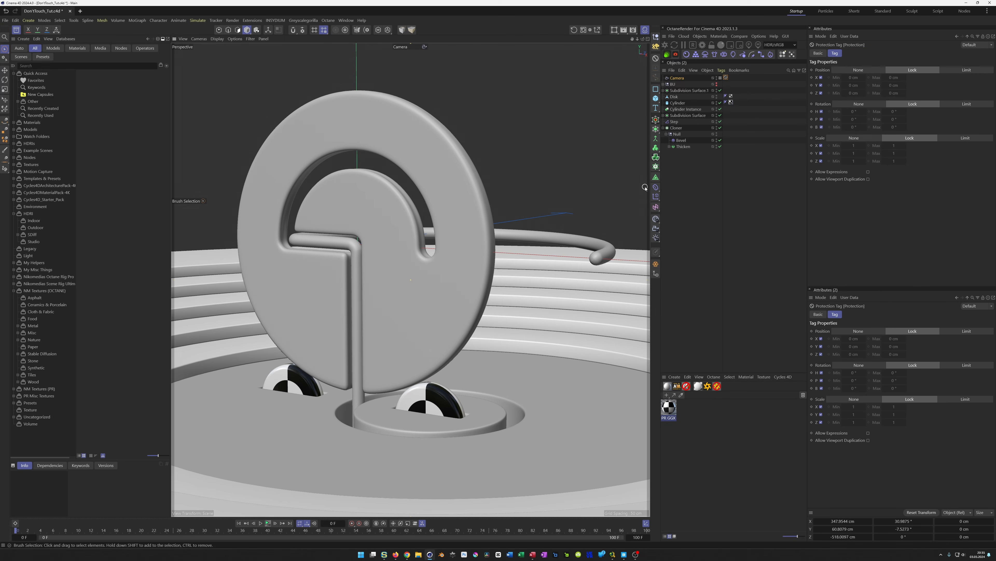
key(ctrl+s)
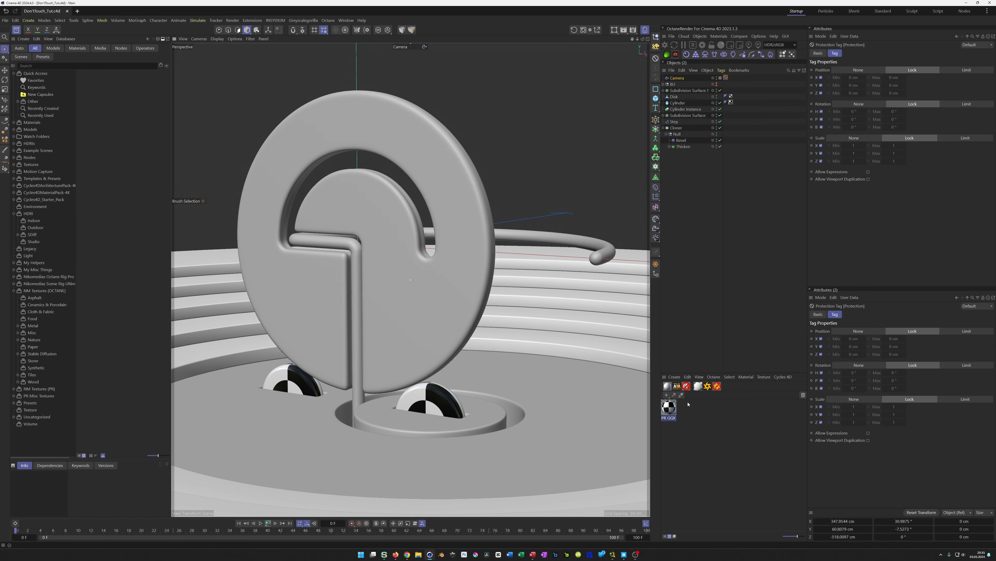
Add an Octane Rig Pro, switch off its background and save the scene
click(708, 387)
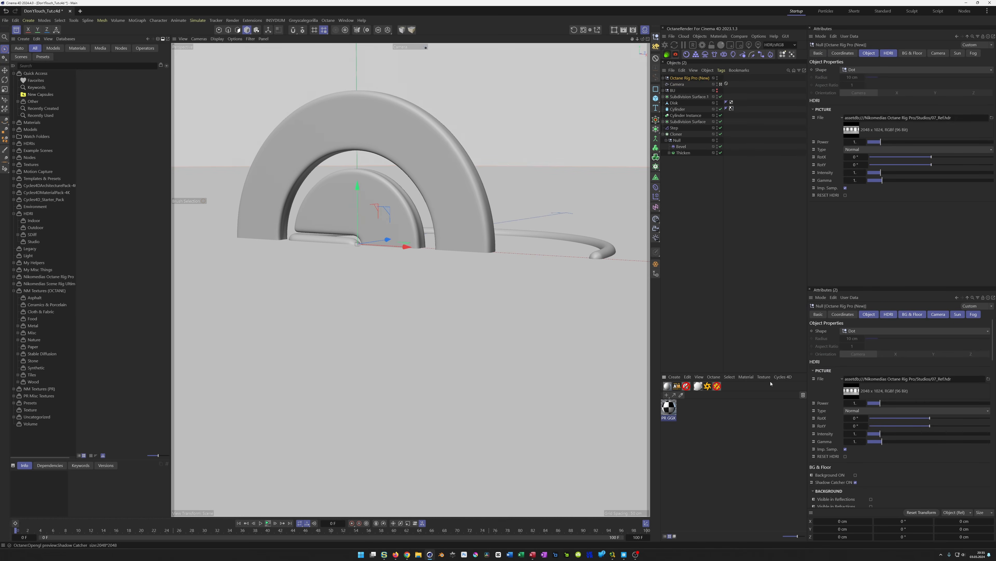
click(912, 53)
click(856, 77)
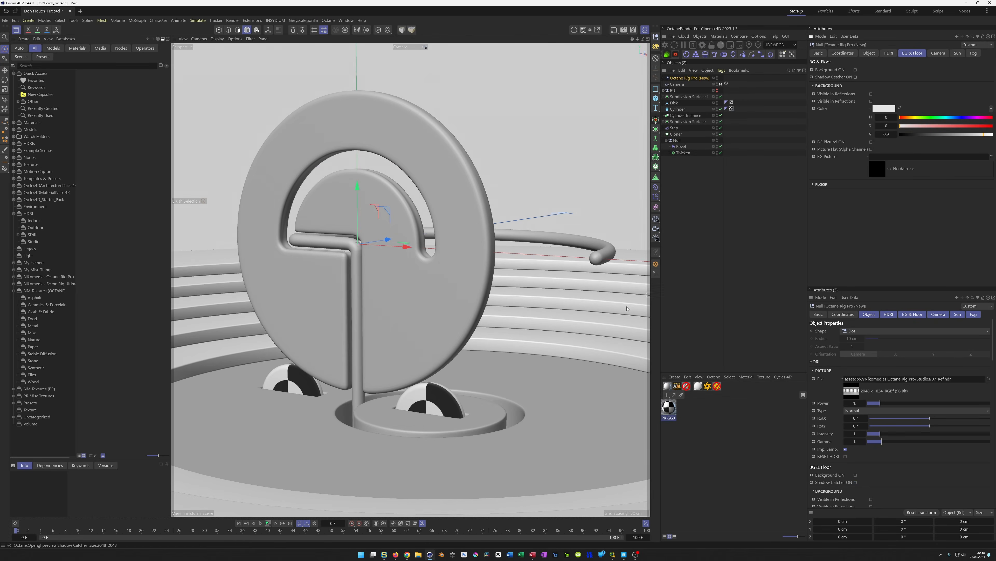
key(ctrl+s)
Open the Octane Live Viewer and place and resize it beside the viewport
click(664, 44)
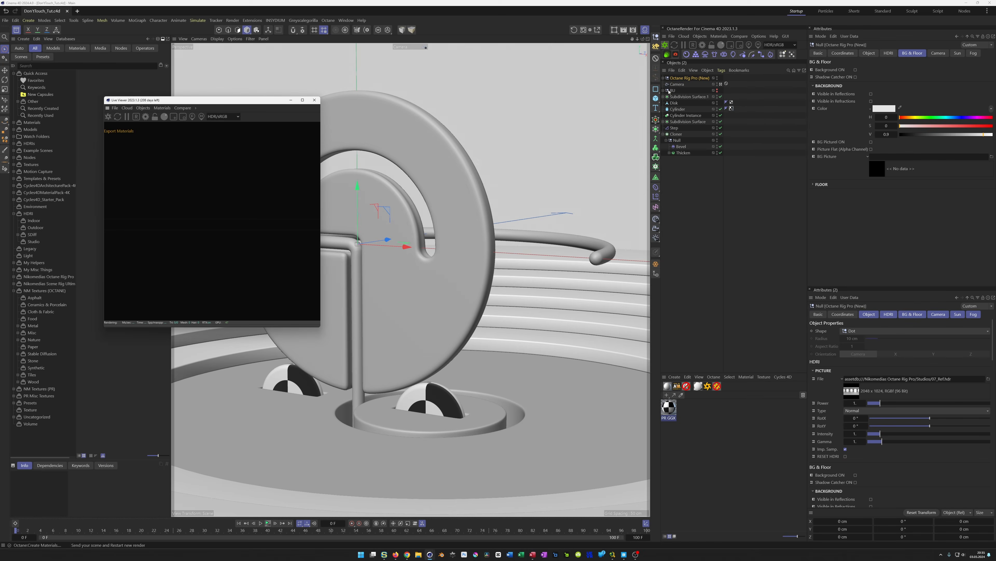
drag(232, 109, 696, 215)
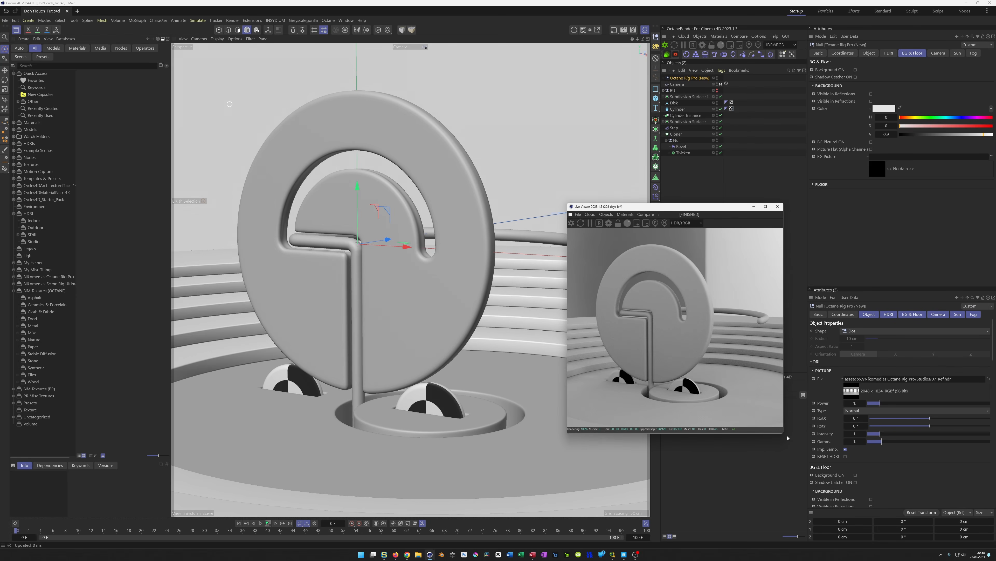
drag(782, 434, 828, 473)
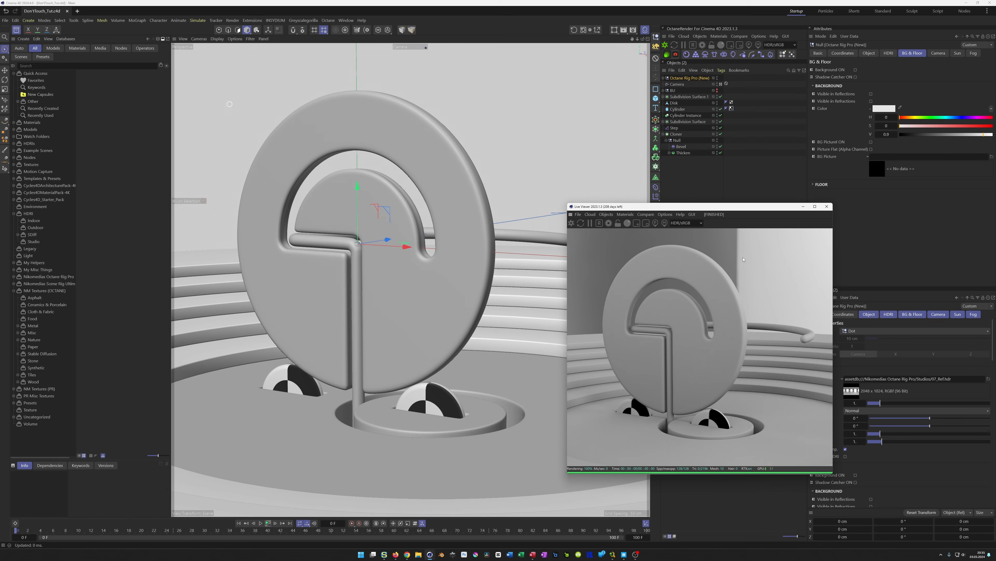
drag(722, 205, 810, 263)
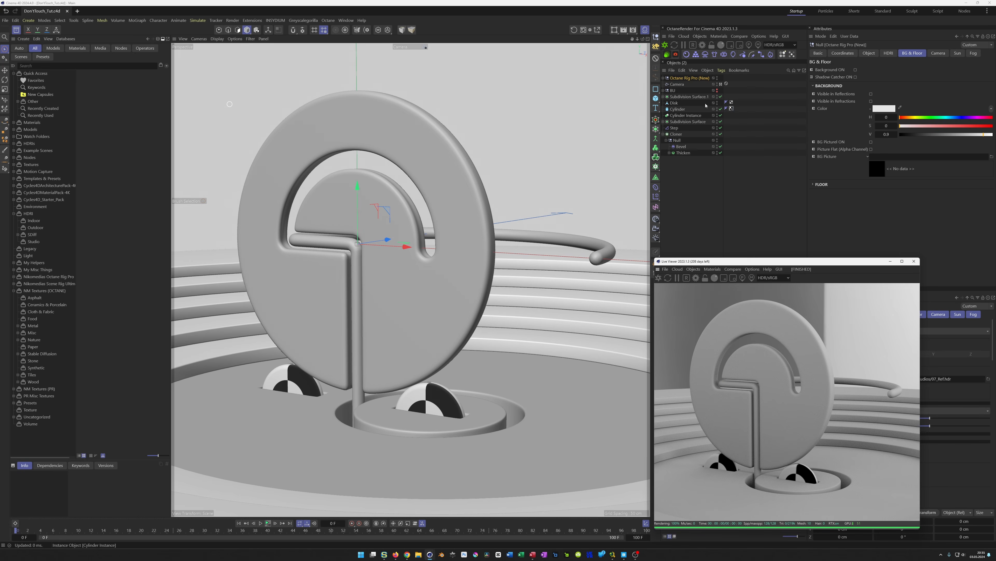
Load kapellen_townsquare2.hdr from the Outdoor HDRI assets as the rig's HDRI
click(889, 53)
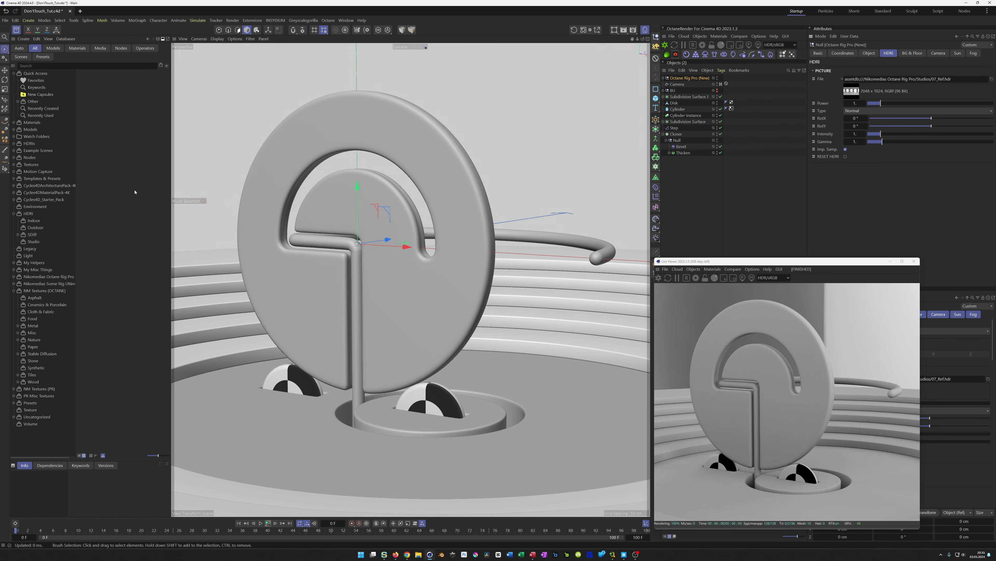
click(37, 227)
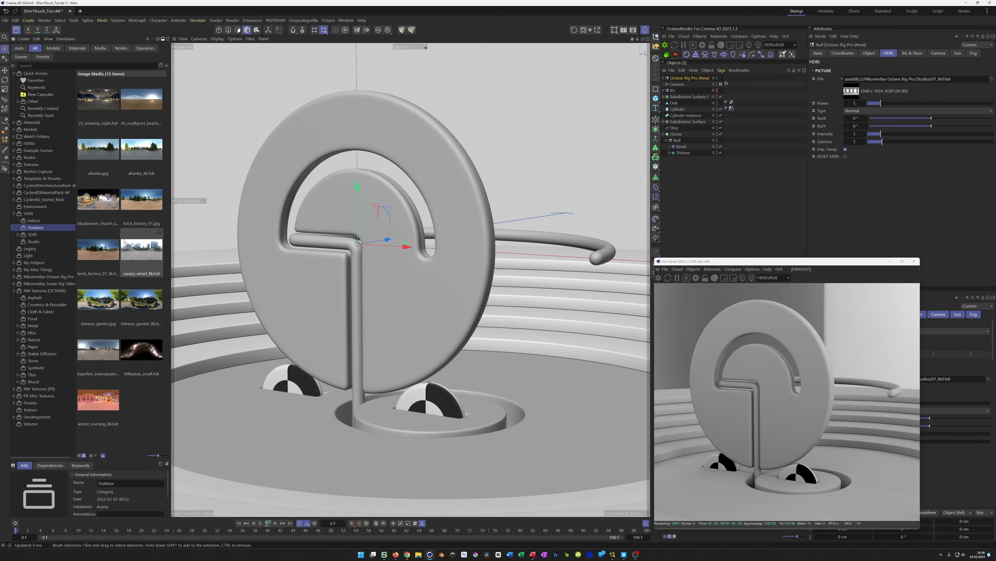
click(102, 348)
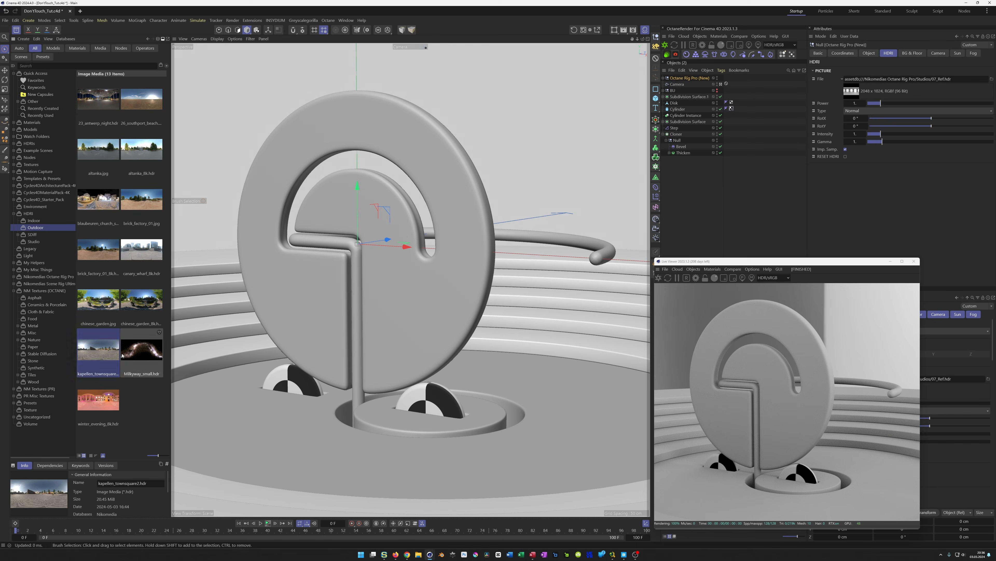
mouse_move(479, 227)
mouse_down()
mouse_move(827, 80)
mouse_move(885, 81)
mouse_up()
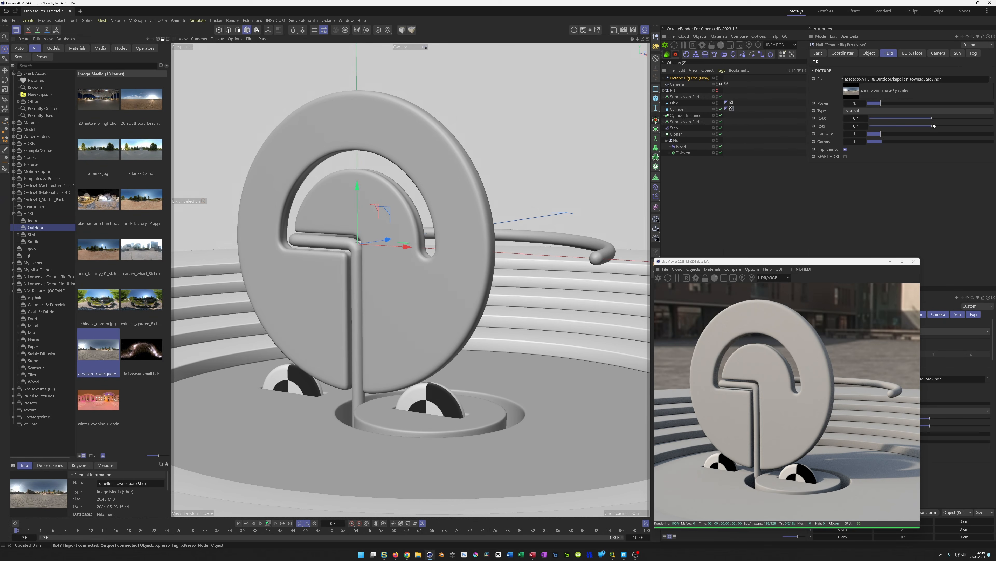
Rotate the HDRI about -20° on X and save the scene
drag(932, 120, 925, 121)
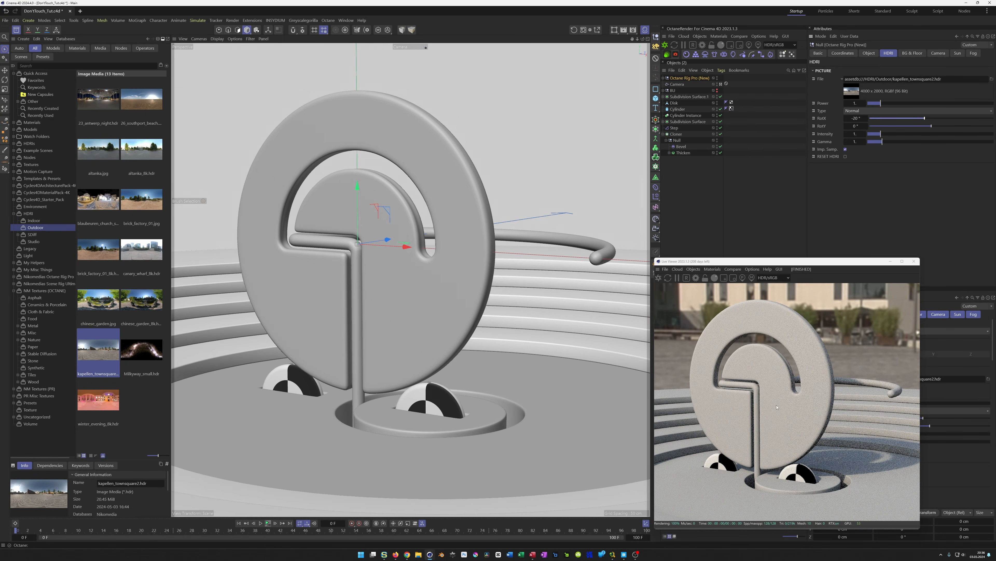
click(659, 278)
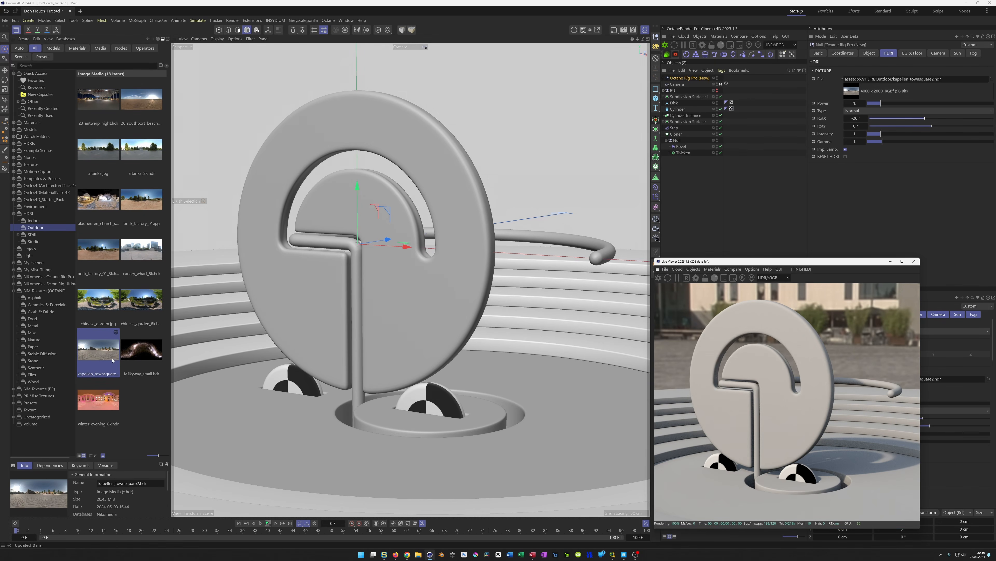
key(ctrl+s)
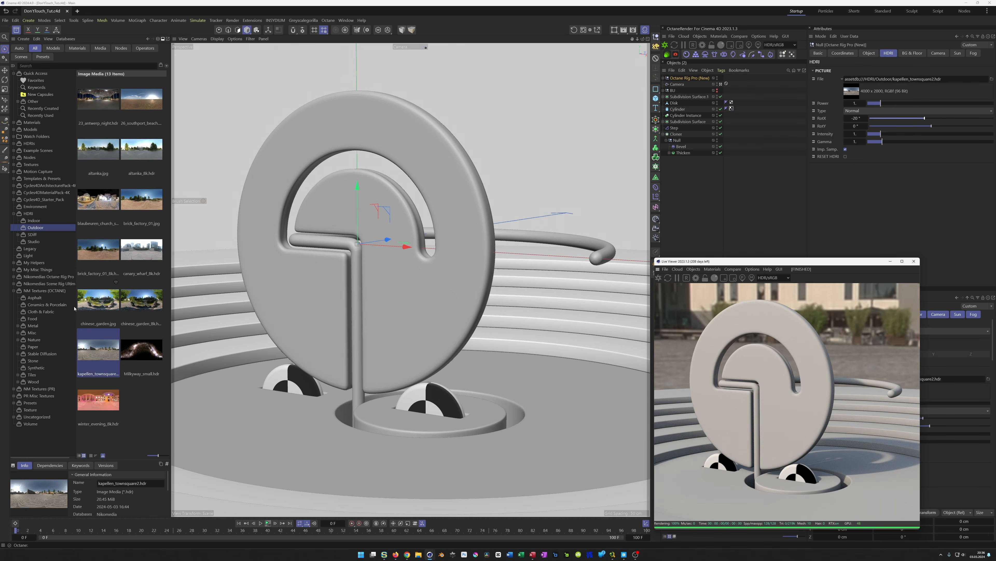
Load Concrete_005 from the NM Textures Asphalt category into the scene and delete the checkered PR OGK material
click(32, 298)
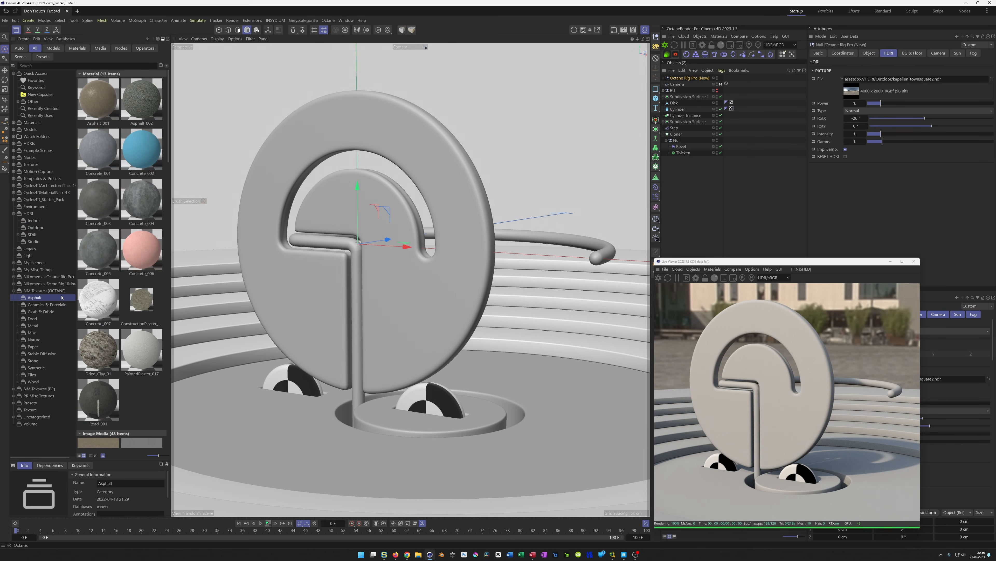
drag(715, 263, 444, 250)
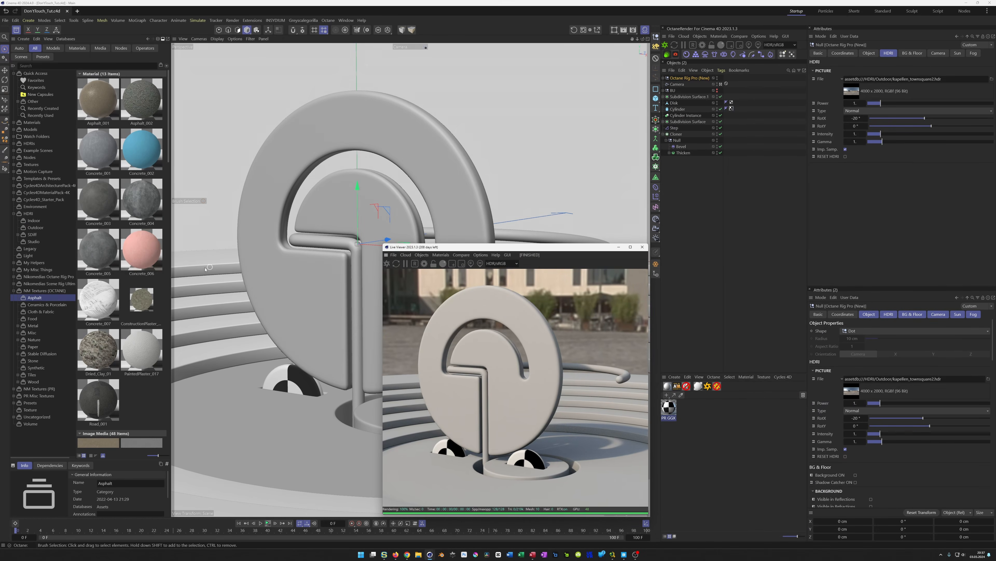
click(99, 209)
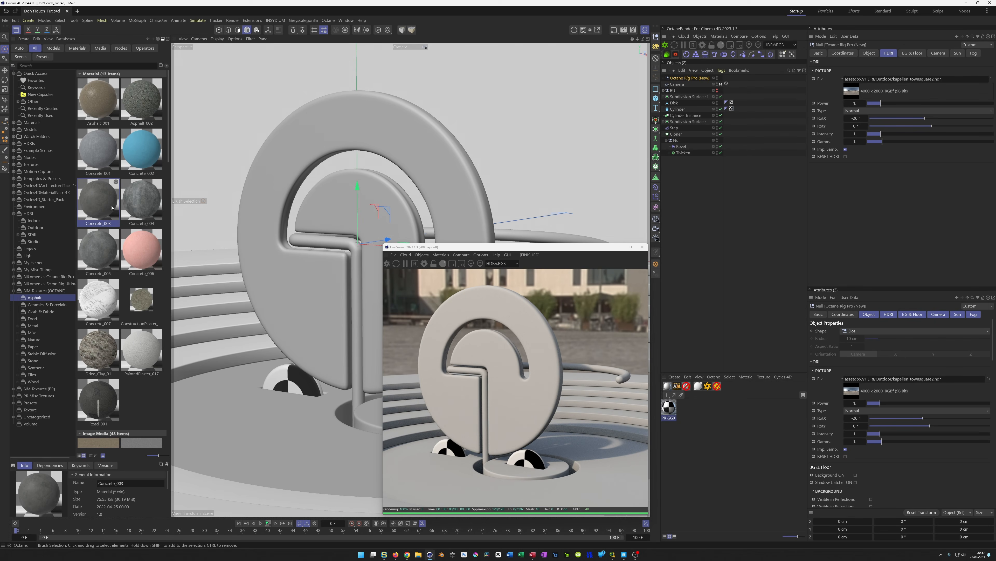
click(93, 246)
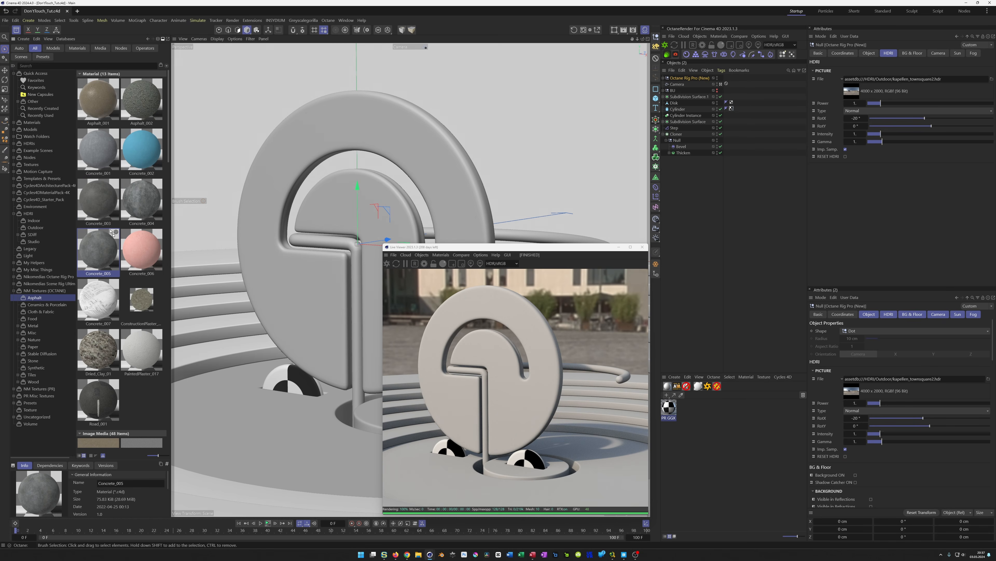
drag(712, 428, 712, 434)
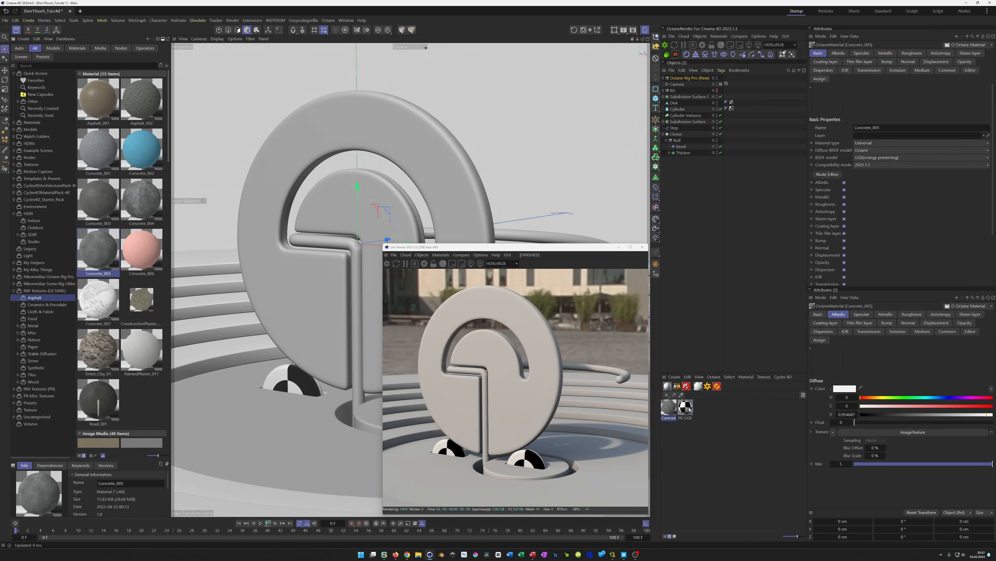
key(Delete)
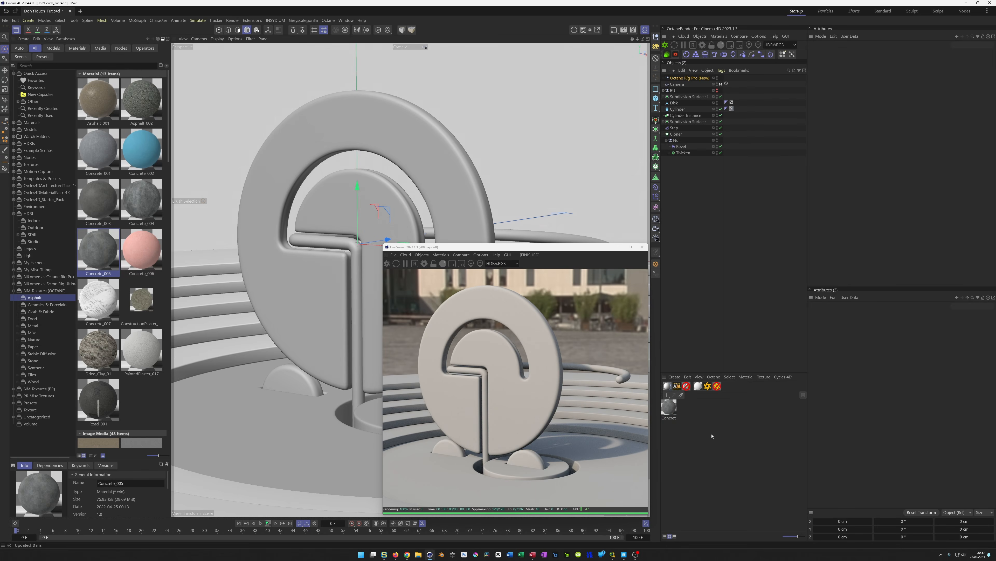
Assign the Concrete_005 material to the Disk and set its texture projection to Cubic
click(669, 411)
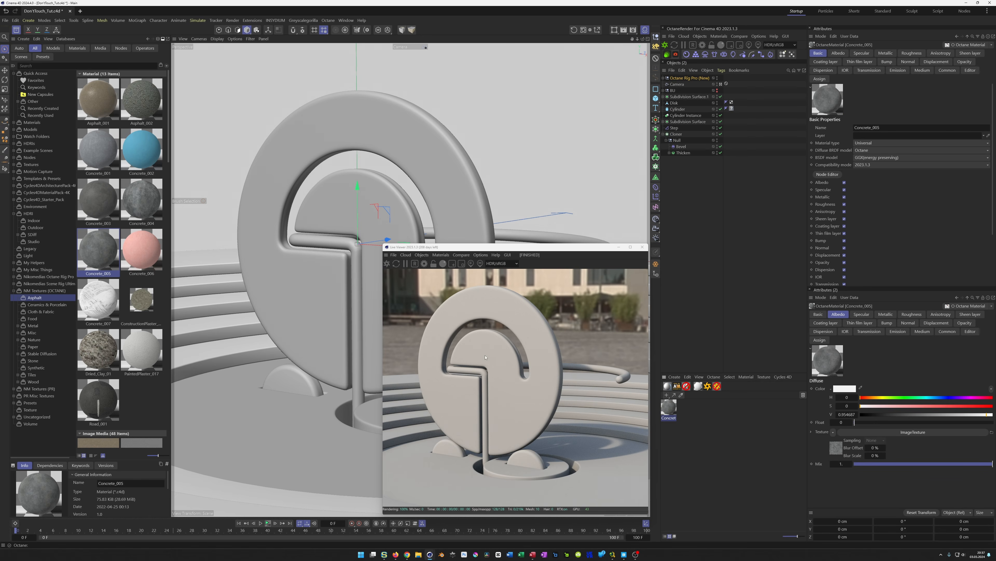
click(675, 102)
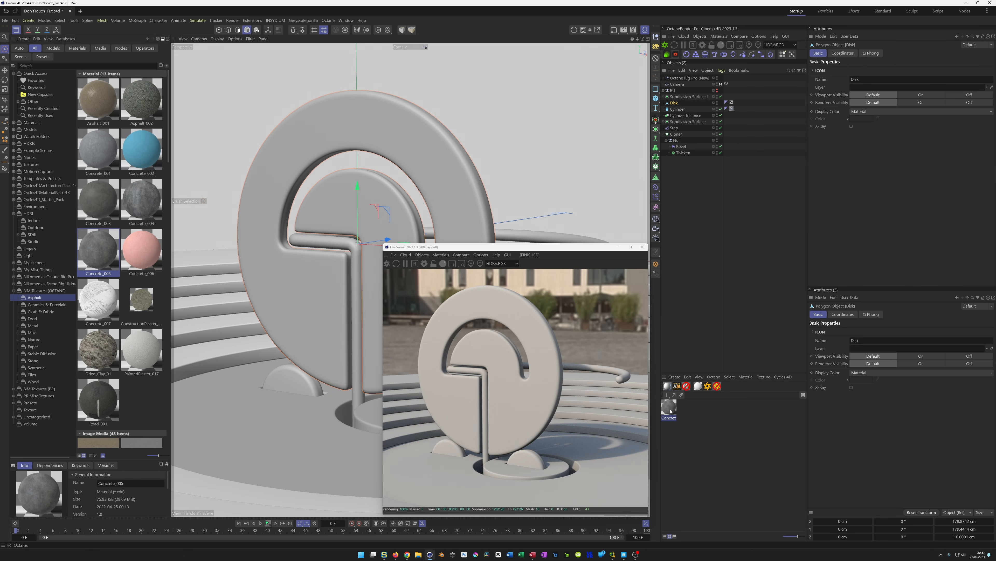
drag(733, 234, 677, 104)
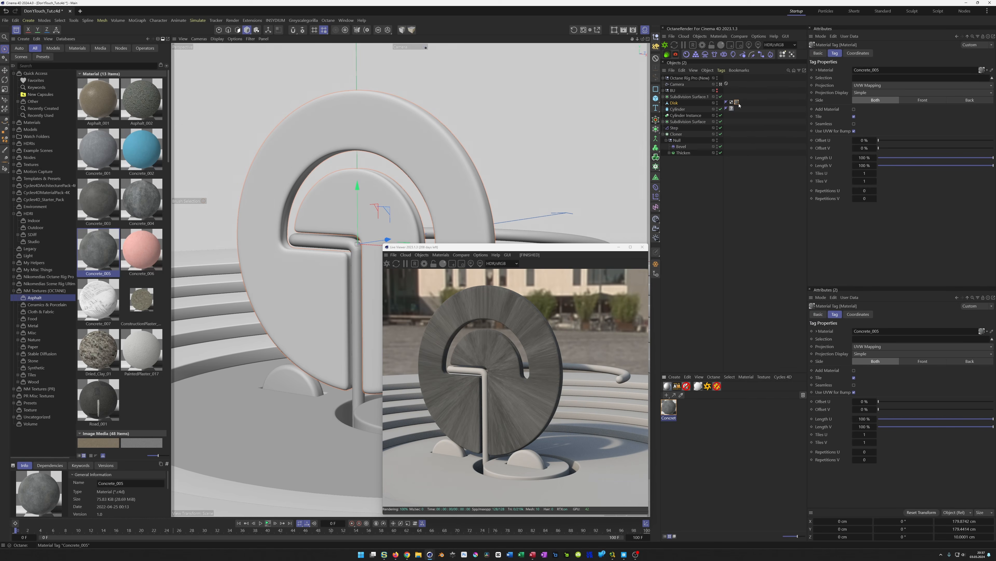
click(865, 86)
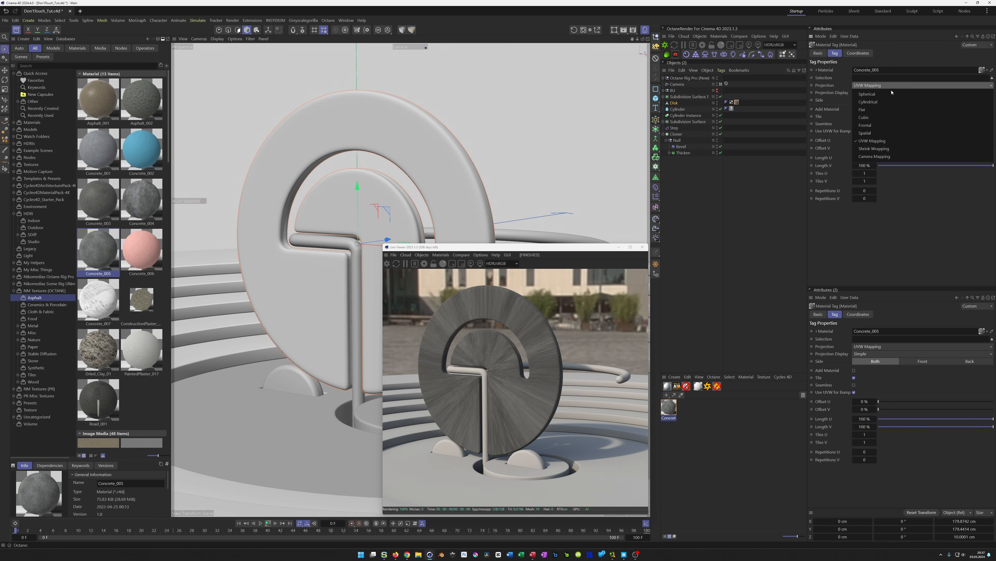
click(867, 118)
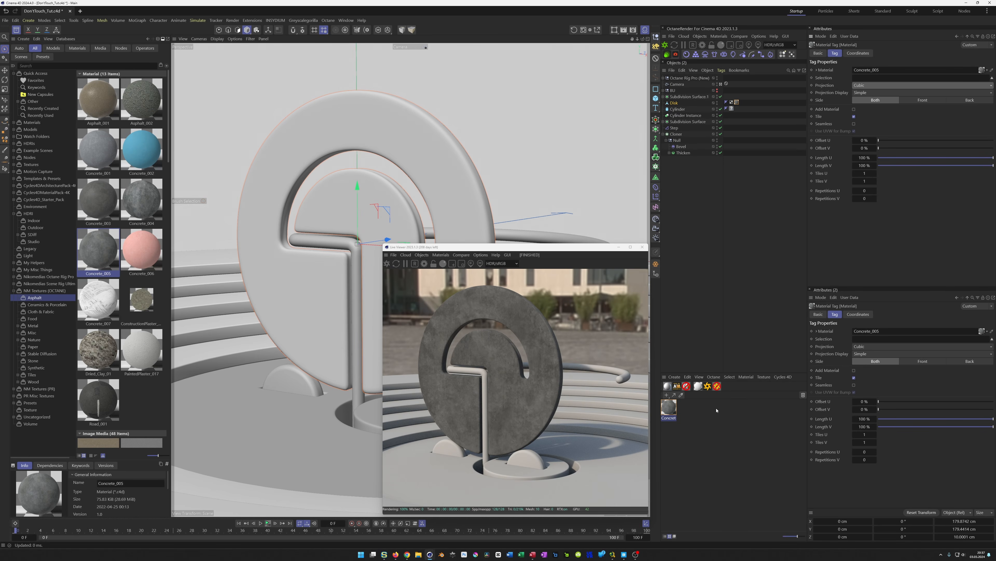
In the Concrete_005 Node Editor, set the second image texture's power to about 0.44
click(673, 410)
click(827, 174)
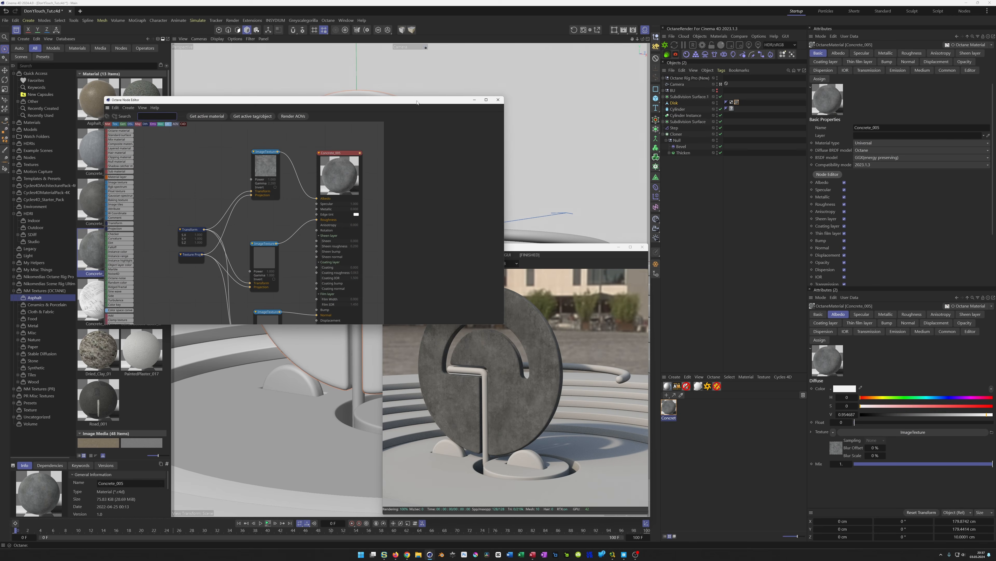
drag(419, 97, 399, 43)
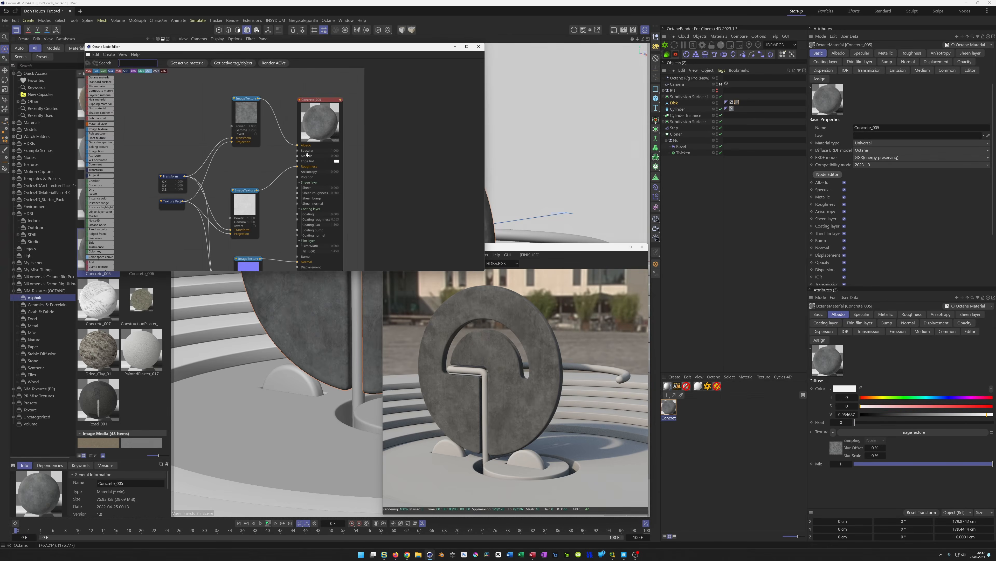
click(245, 190)
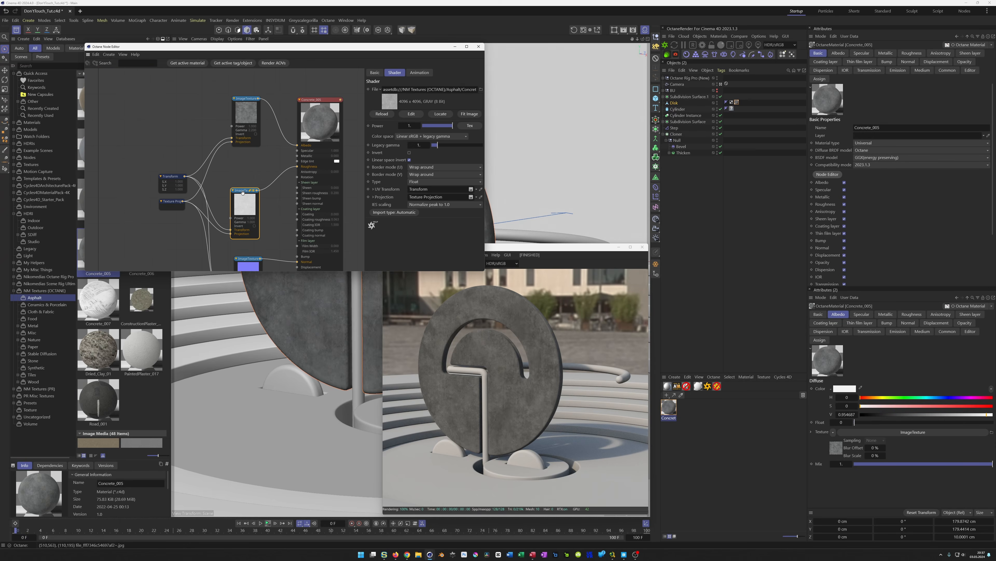
click(432, 127)
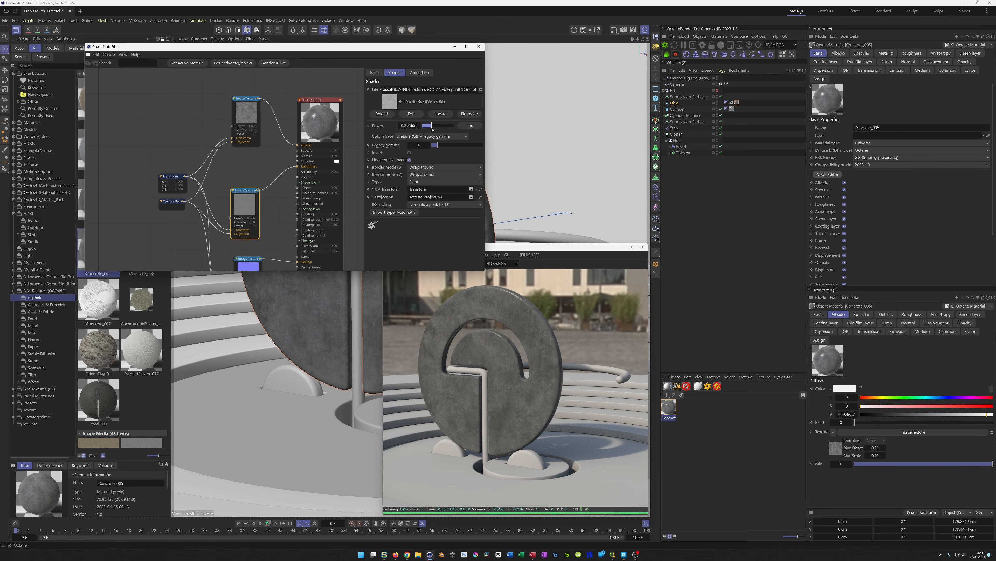
drag(433, 128, 436, 128)
click(478, 46)
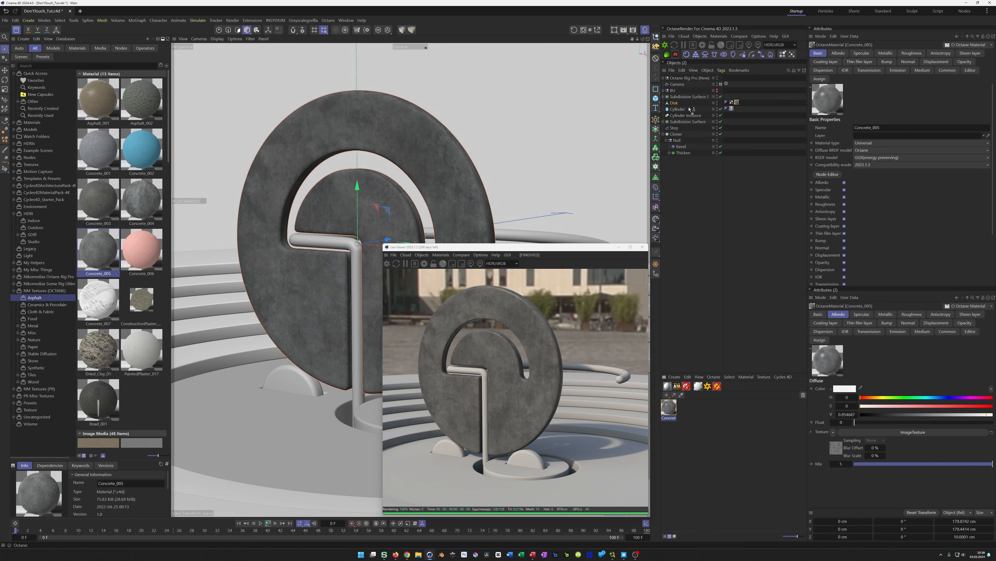
Copy the Disk's concrete material tag onto the base Subdivision Surface and the Cloner
drag(689, 107, 687, 122)
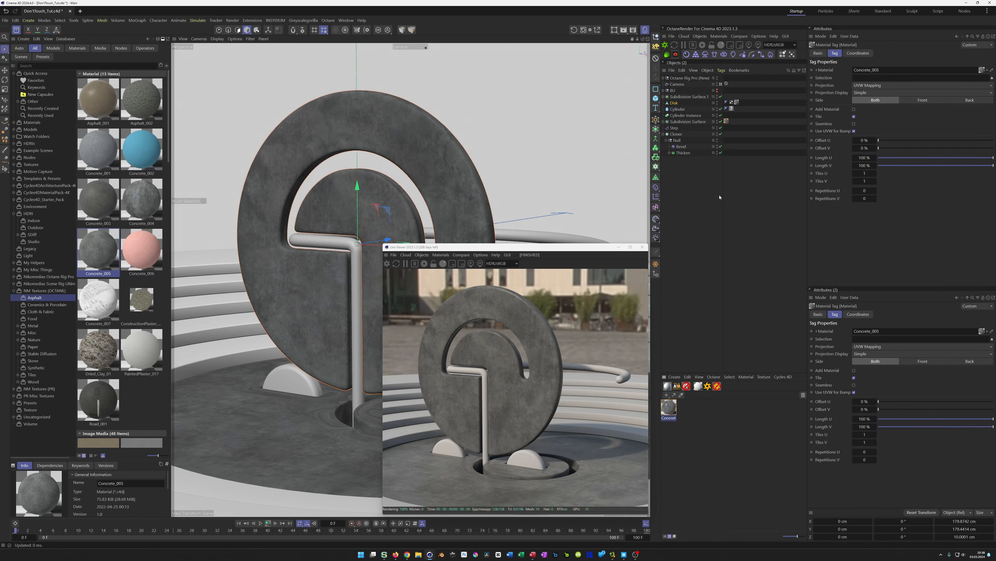
key(Delete)
click(737, 102)
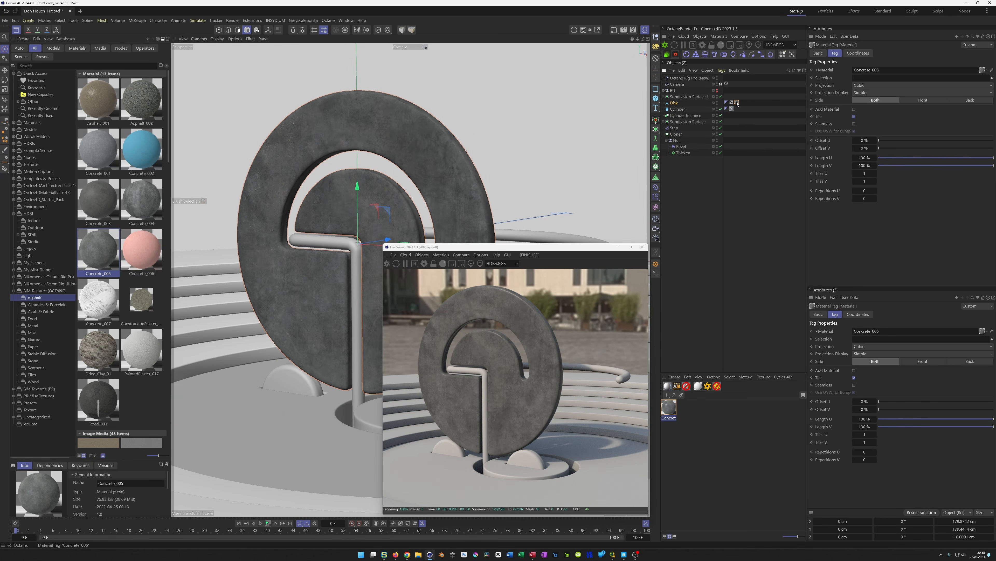
ctrl+drag(737, 118, 729, 124)
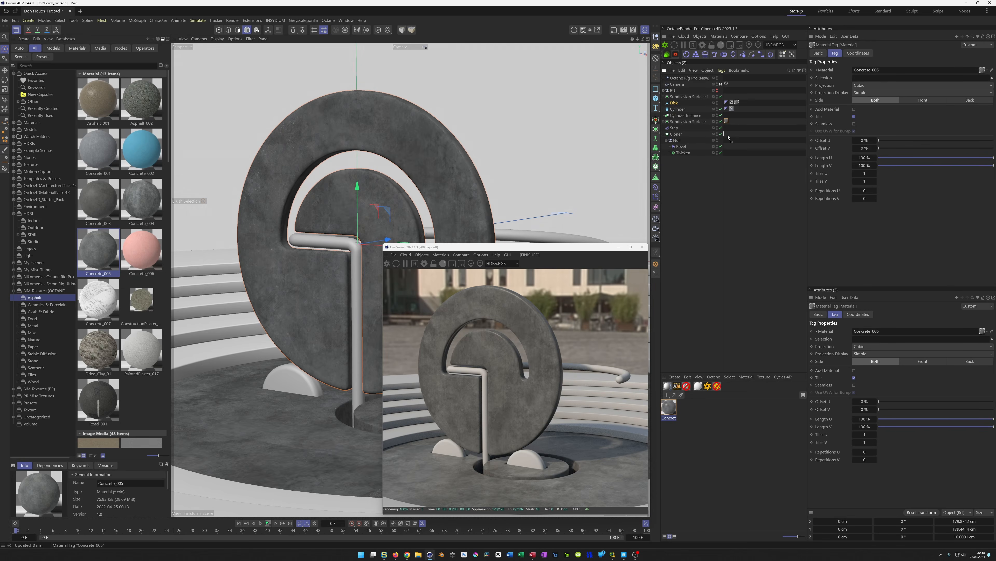
ctrl+drag(728, 137, 728, 135)
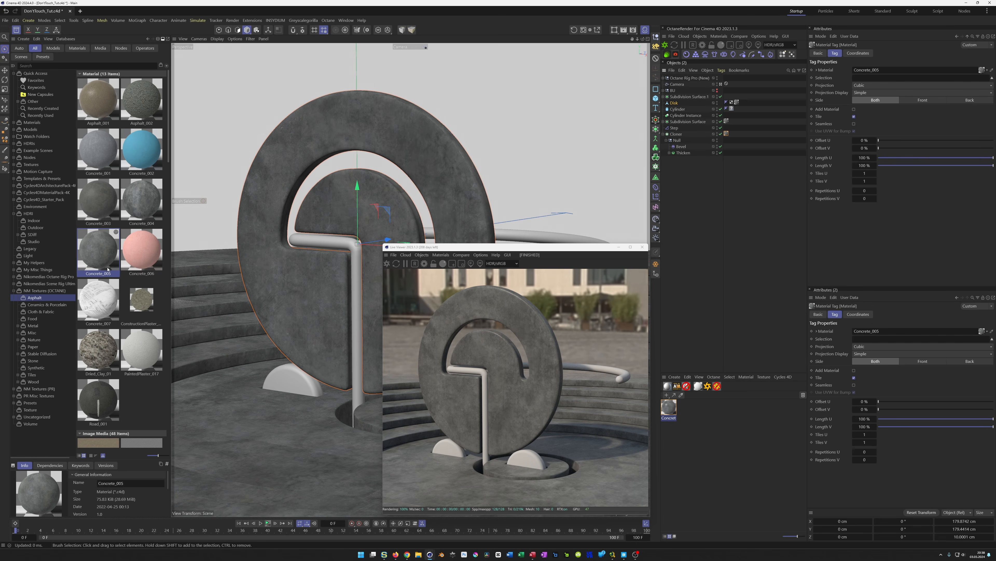
Load Concrete_003 into the scene and assign it to the Cylinder with Cubic projection
click(100, 204)
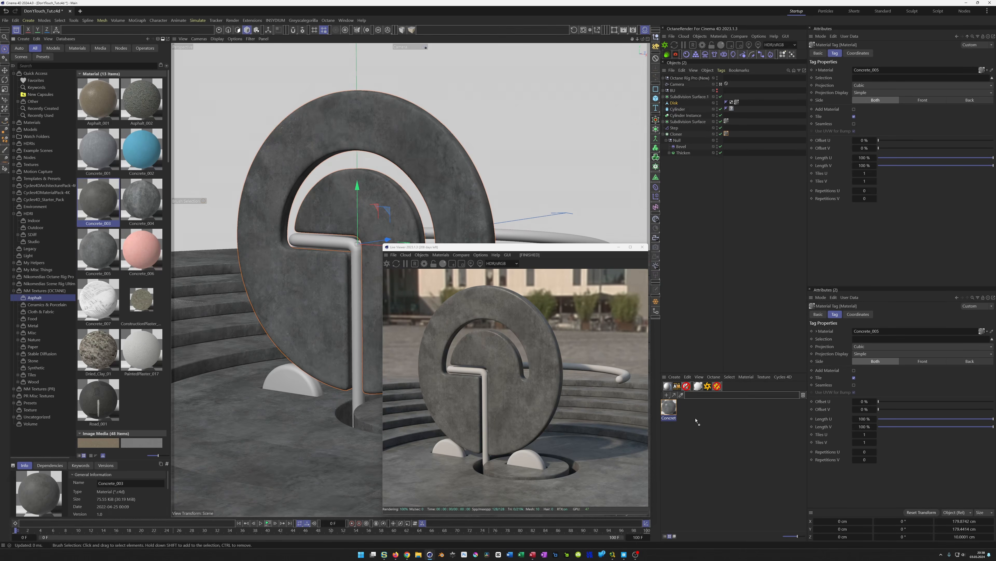
click(688, 410)
click(690, 411)
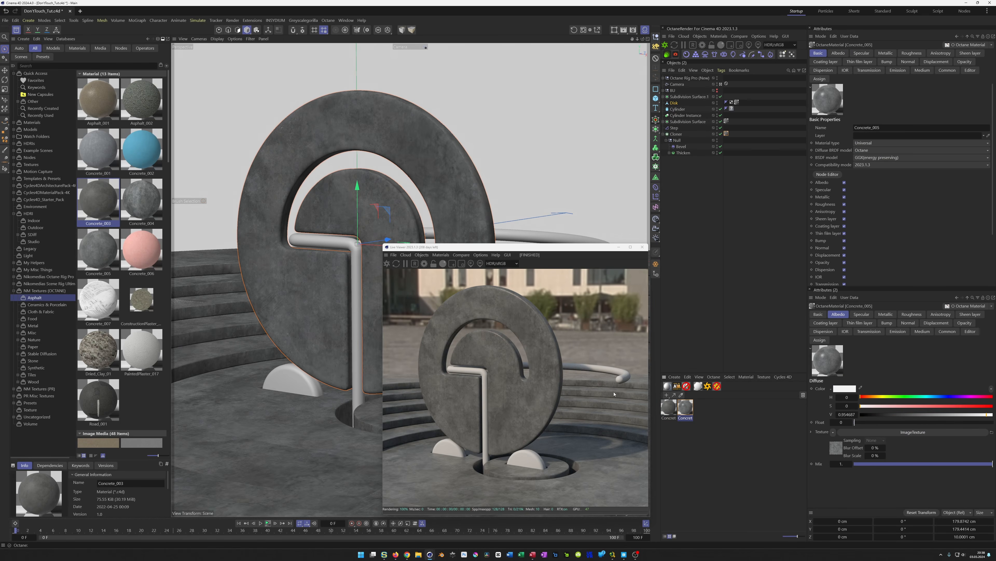
click(726, 134)
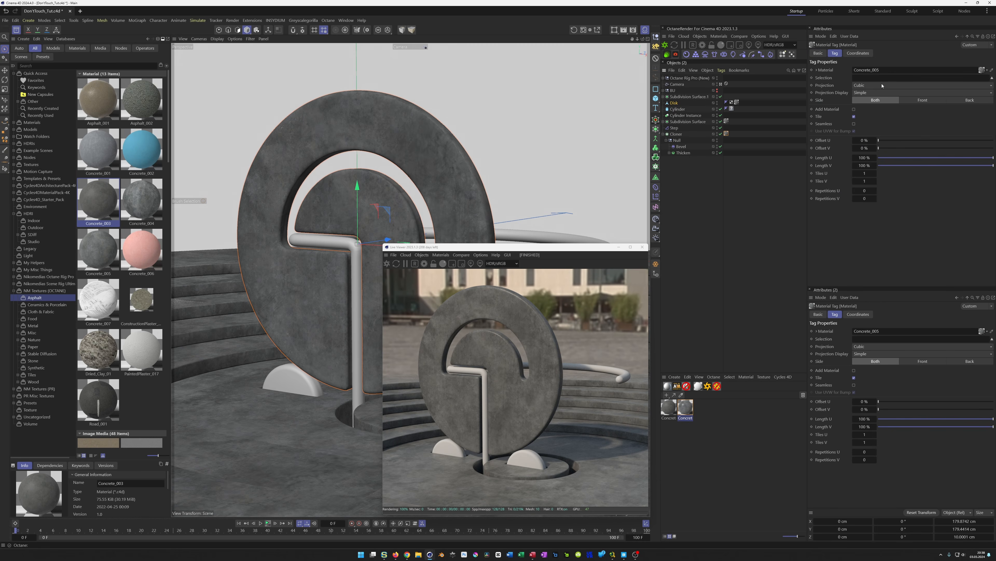
click(673, 408)
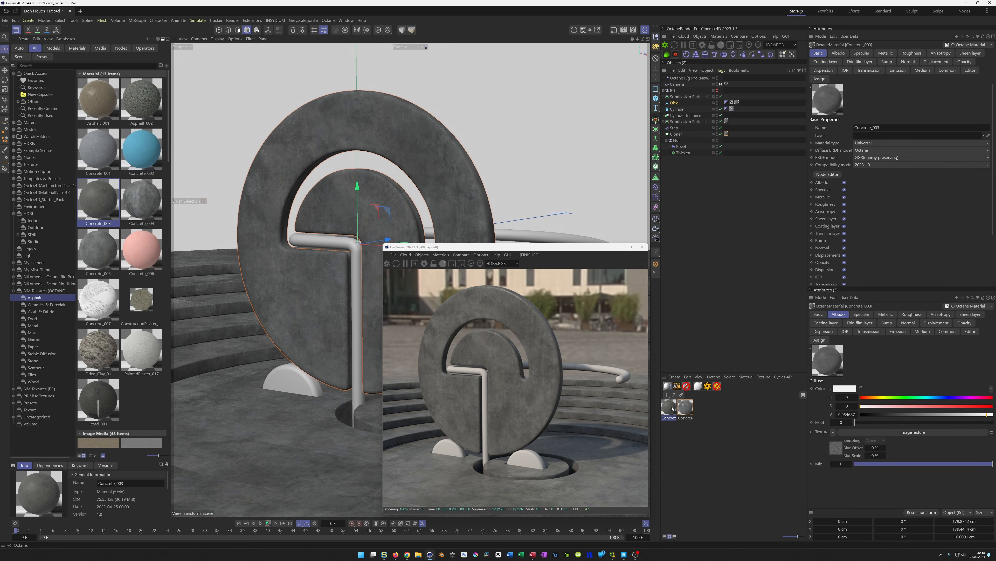
drag(742, 167, 732, 110)
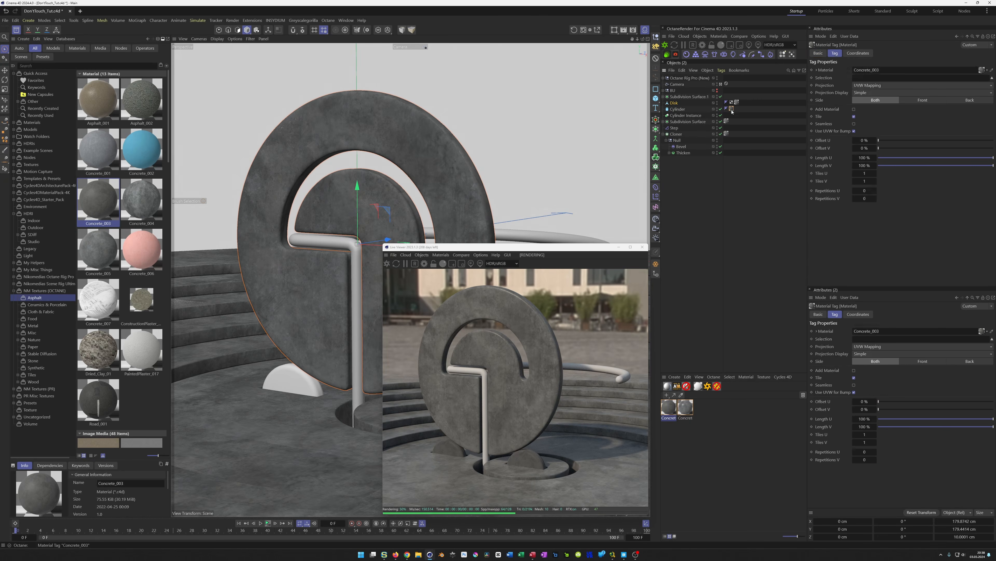
click(869, 87)
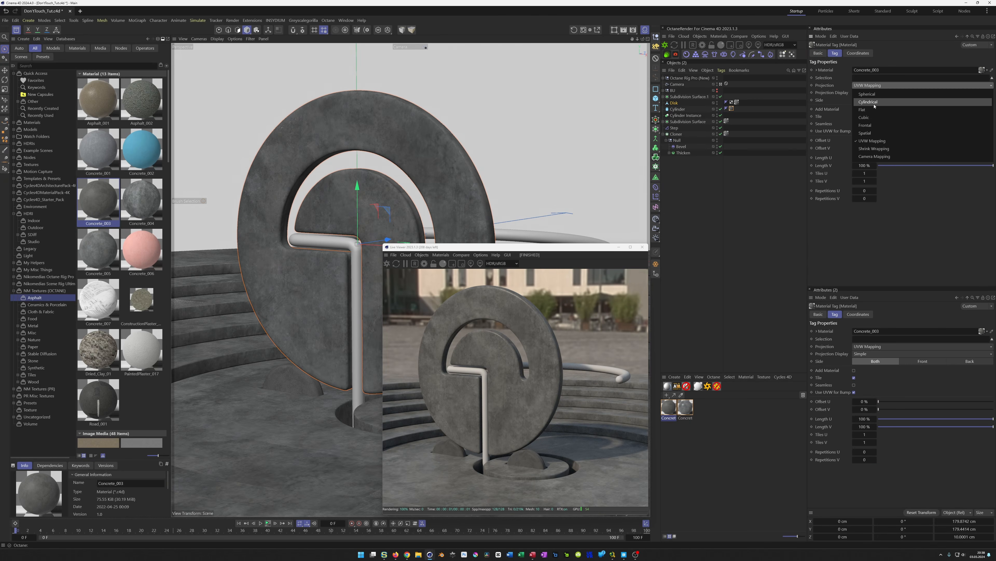
click(874, 119)
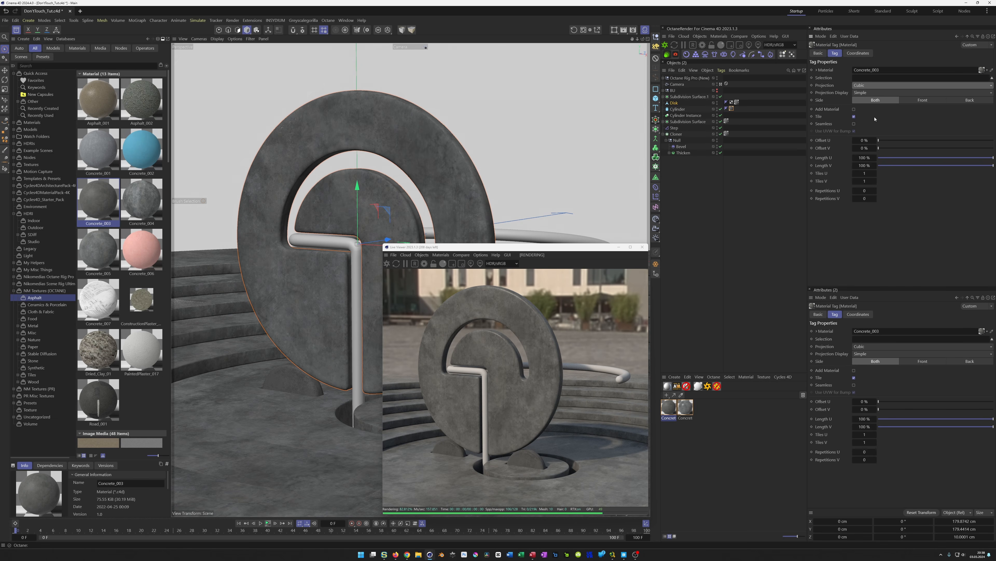
In the Concrete_003 Node Editor, set the first image texture's legacy gamma to 4
click(669, 408)
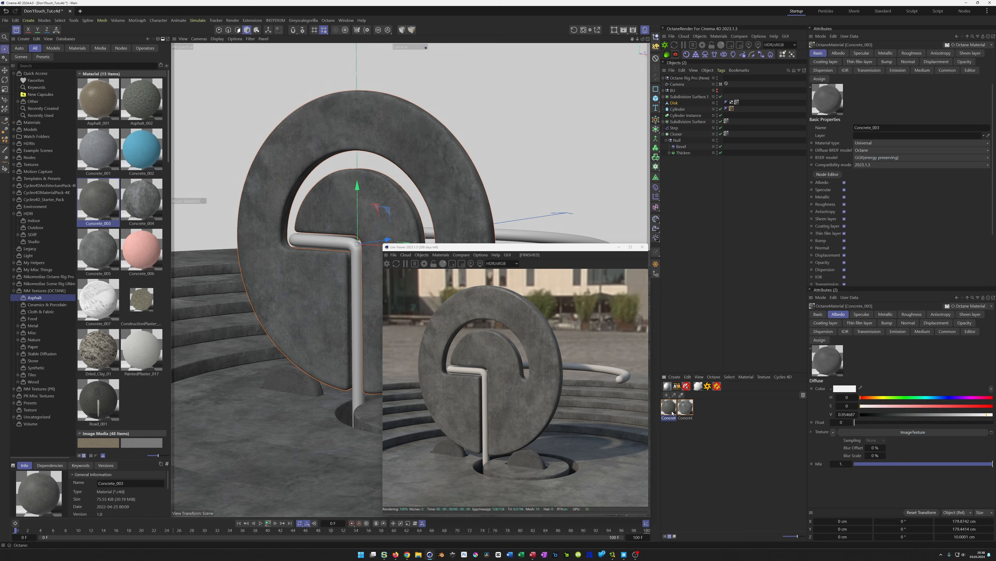
click(827, 174)
drag(412, 102, 401, 29)
click(255, 94)
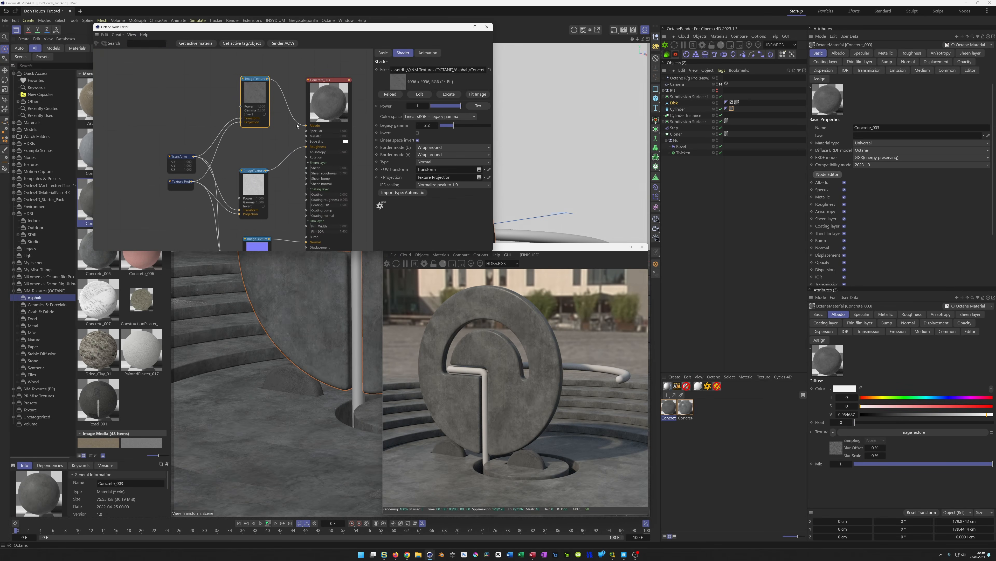
click(428, 125)
text(4)
key(Return)
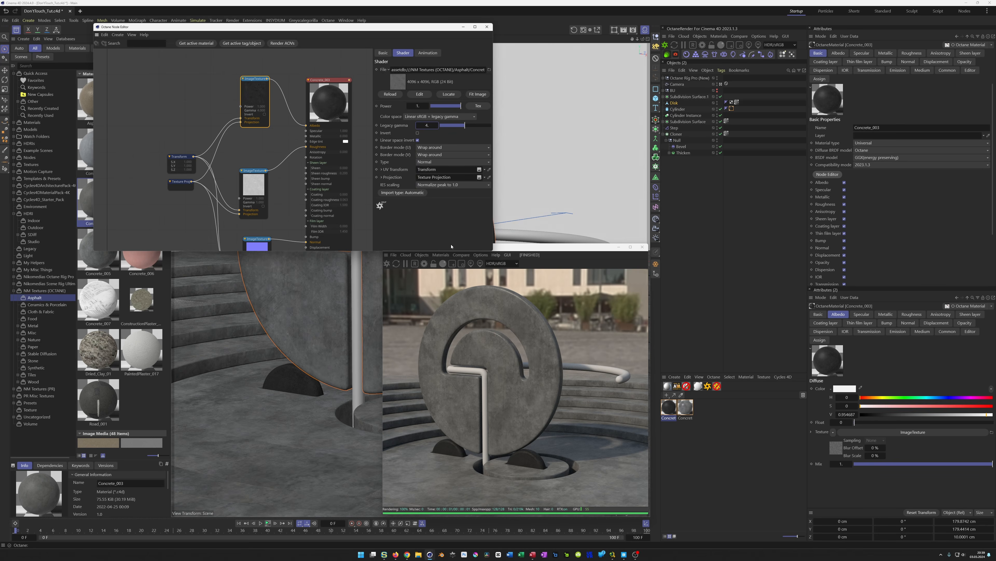
click(487, 27)
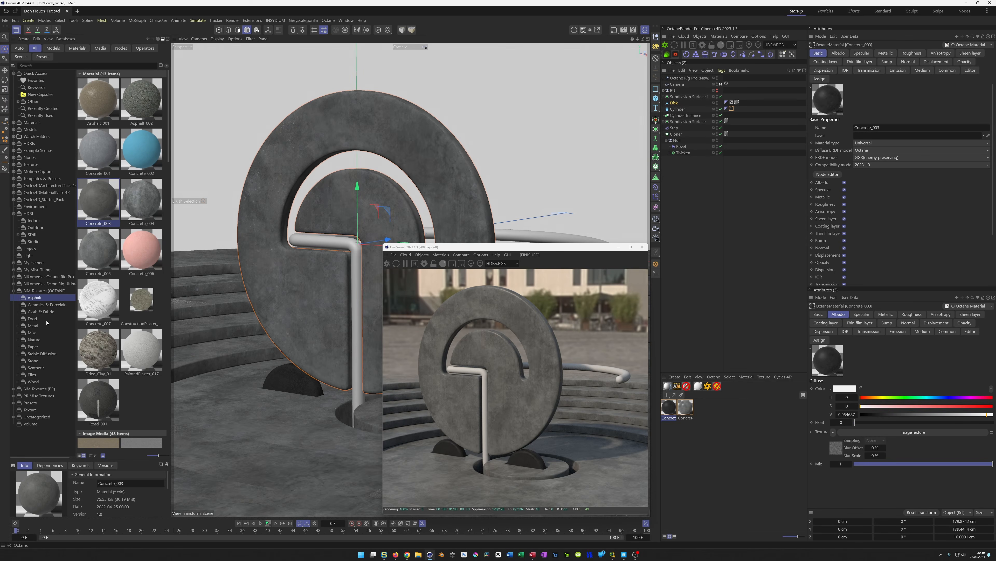
Load the Cobalt_001 metal material and assign it to the pipe's Subdivision Surface object
click(33, 326)
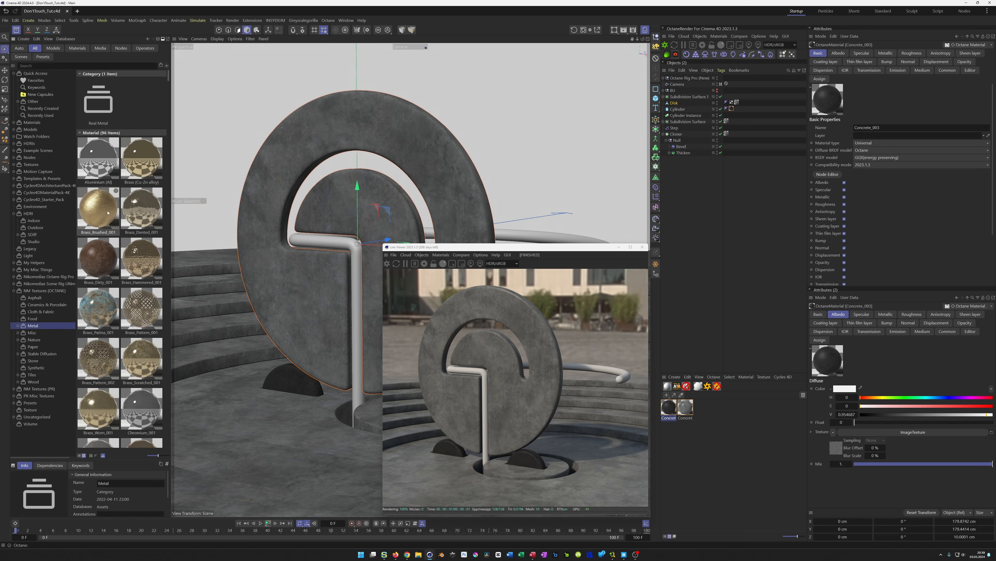
scroll(129, 249, down, 1)
scroll(129, 249, down, 2)
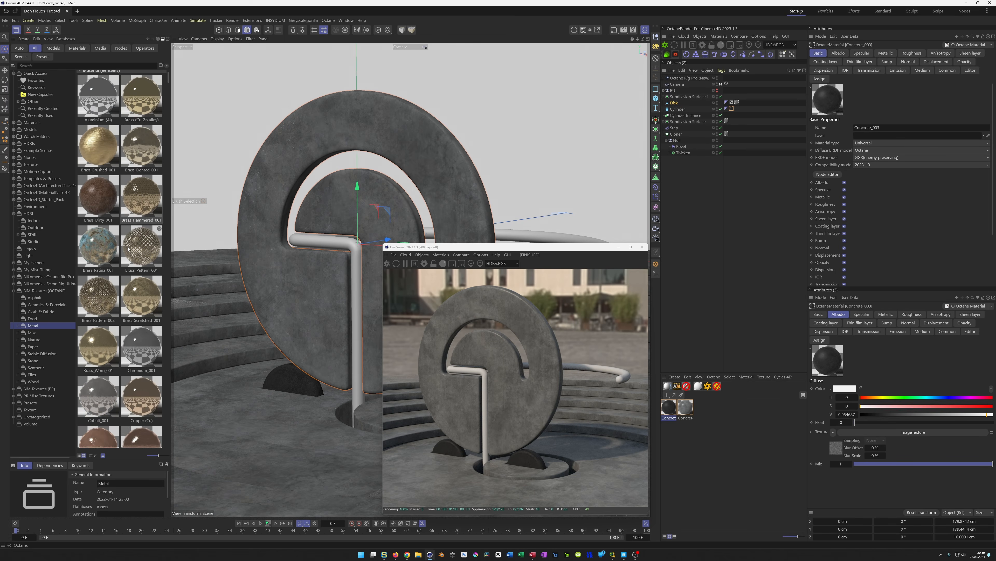
click(102, 381)
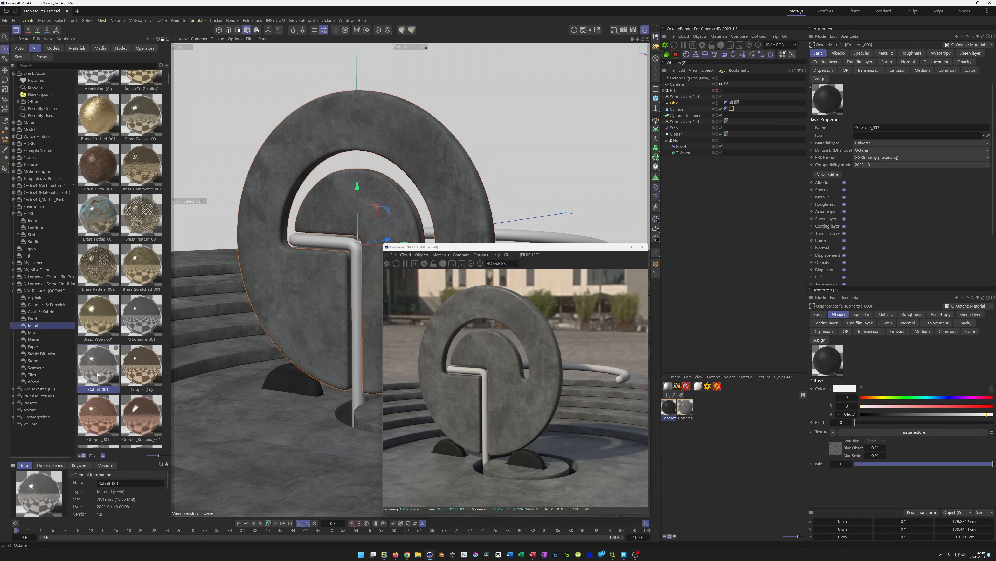
drag(673, 473, 713, 463)
click(671, 409)
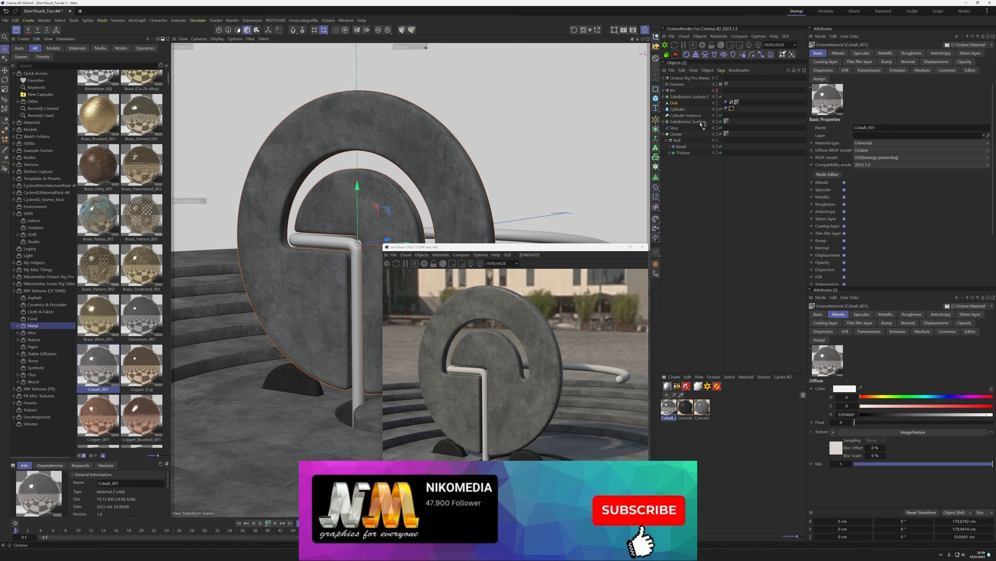
click(698, 97)
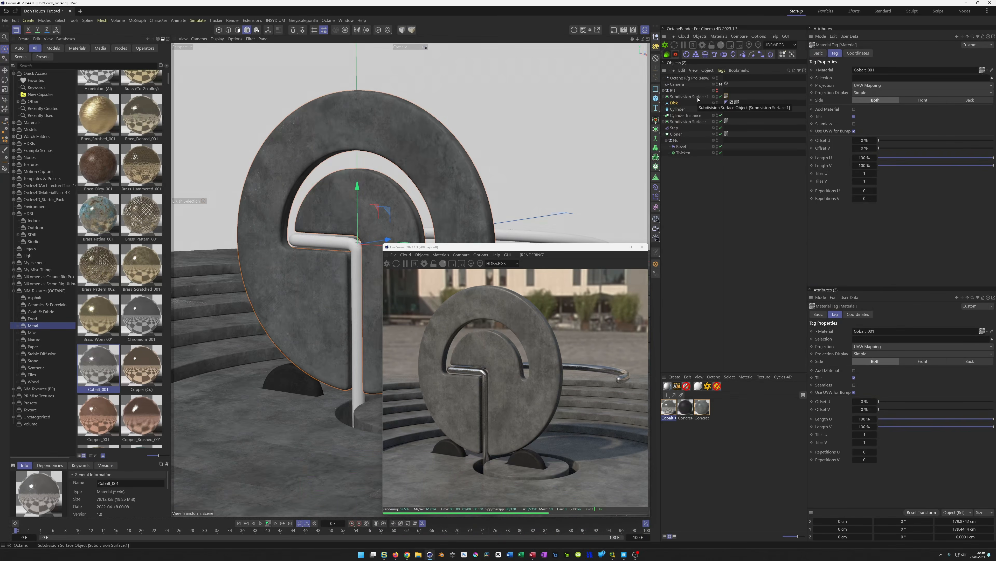
Rename the pipe's Subdivision Surface object to Sweep and save the scene
double_click(698, 97)
text(Sweep)
key(Return)
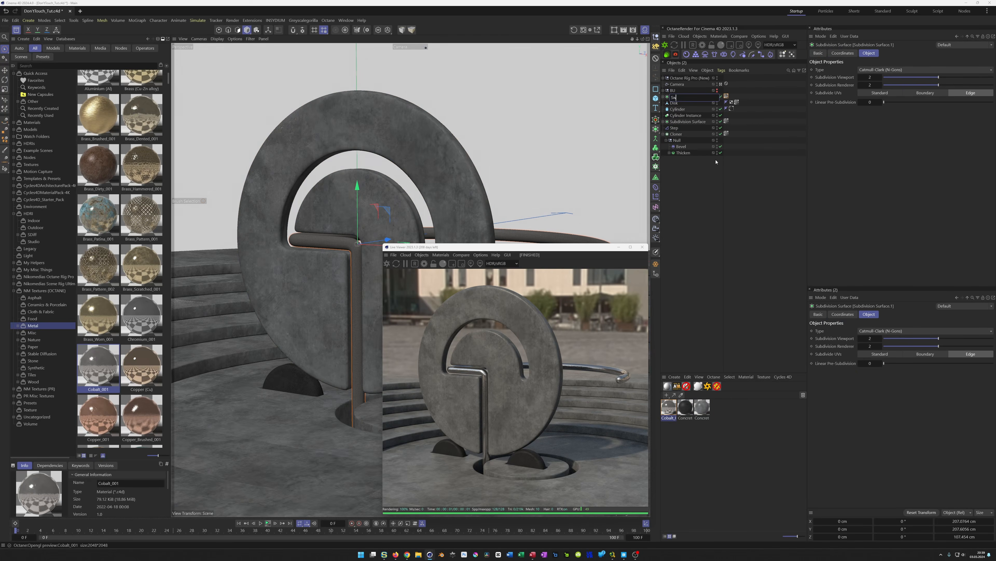
key(ctrl+s)
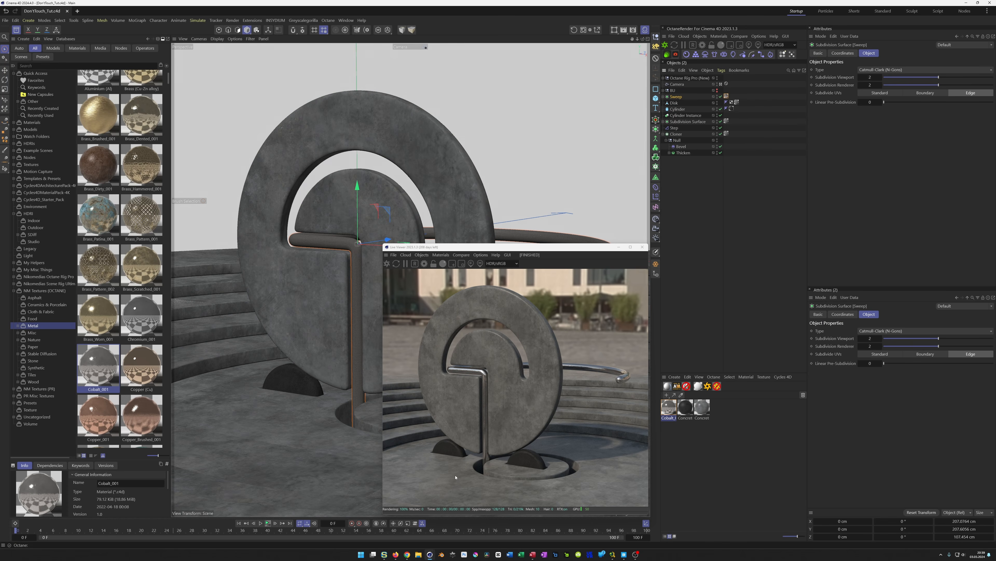
Play back the animation, then preview the kapellen_townsquare outdoor HDRI in the Picture Viewer
click(268, 523)
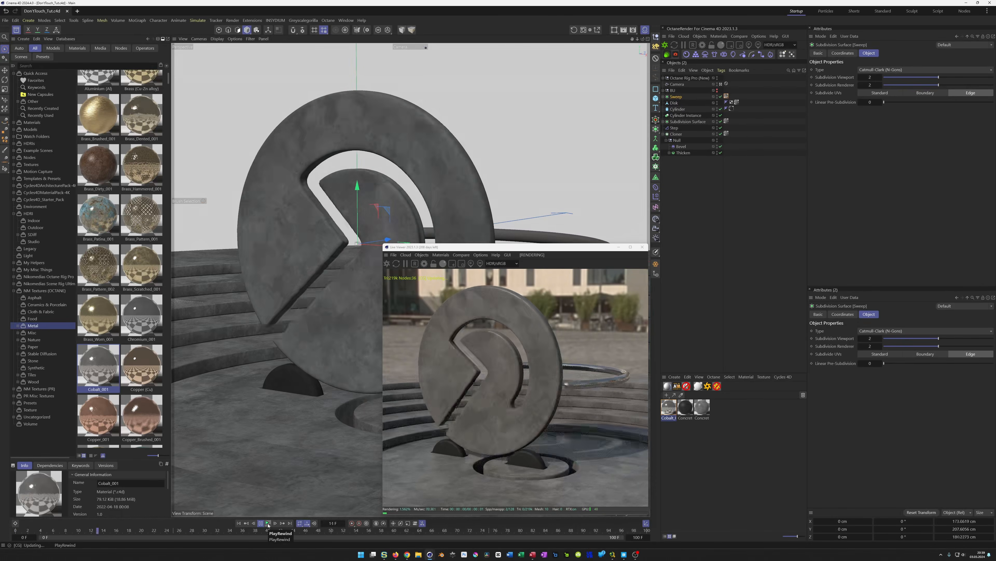
click(268, 523)
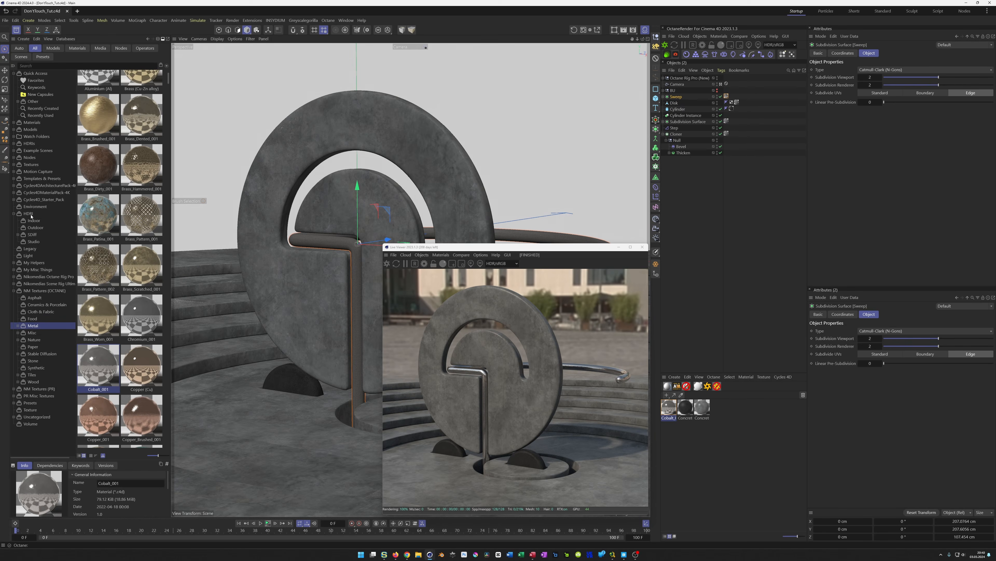
click(34, 228)
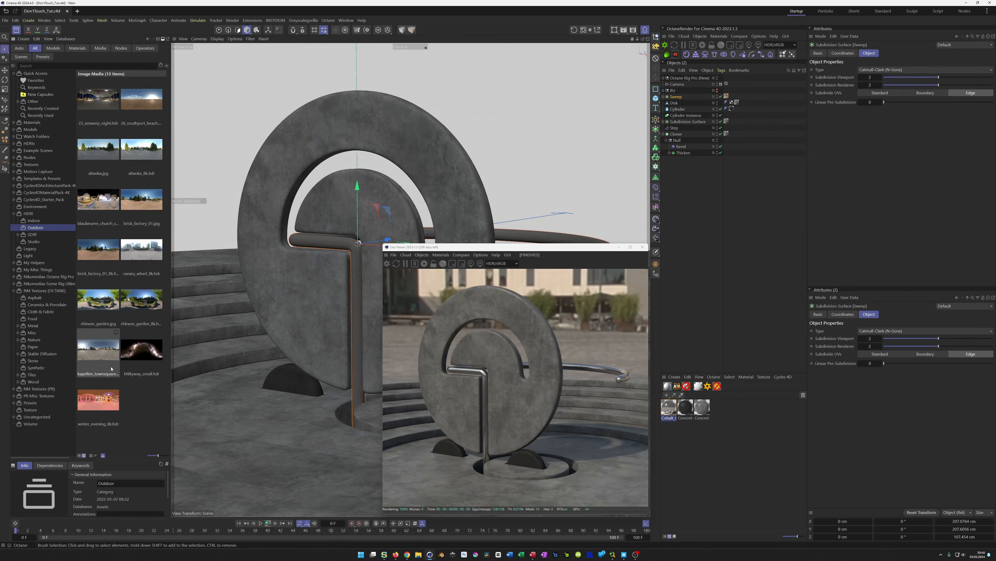
click(106, 355)
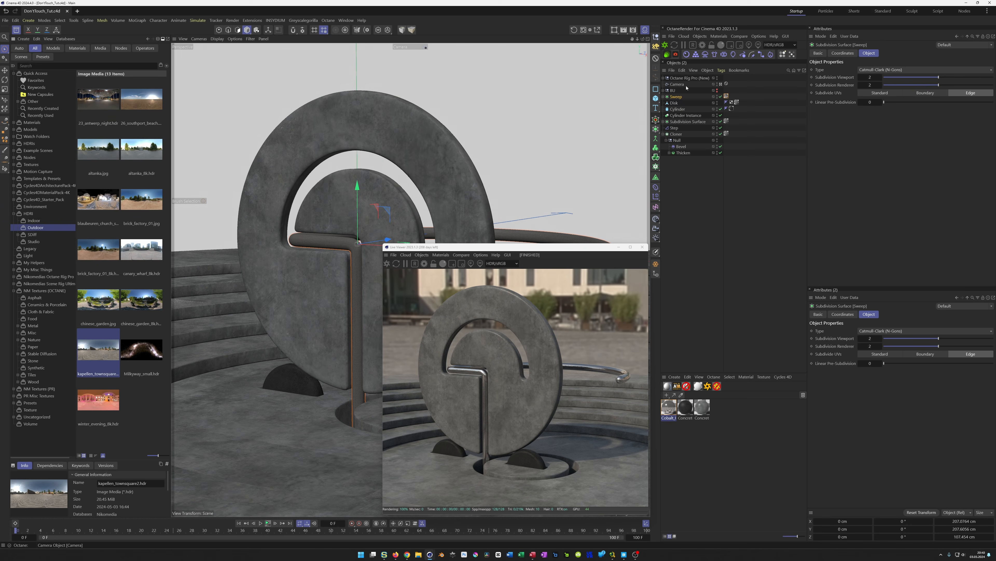
double_click(99, 352)
drag(181, 347, 274, 129)
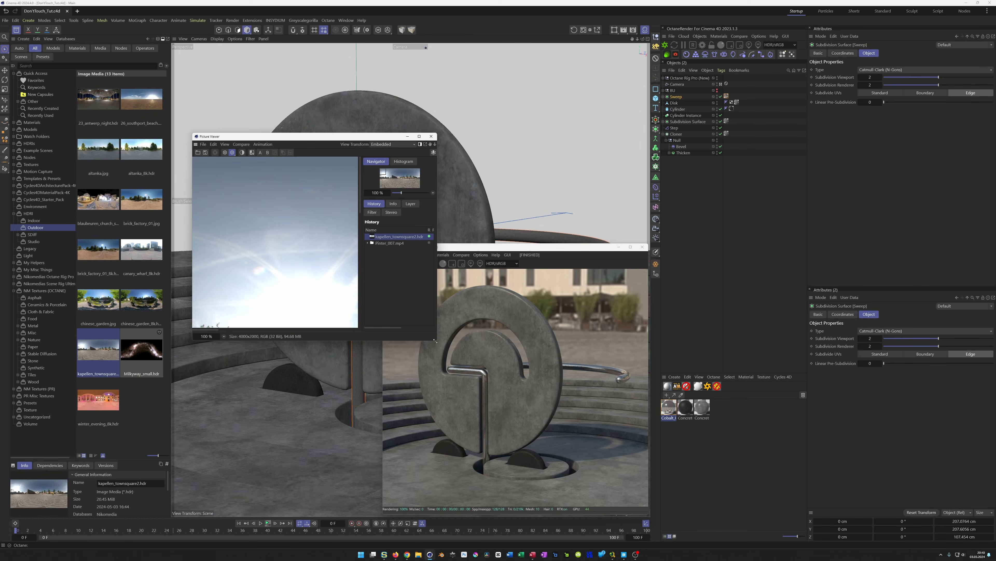
drag(436, 341, 852, 510)
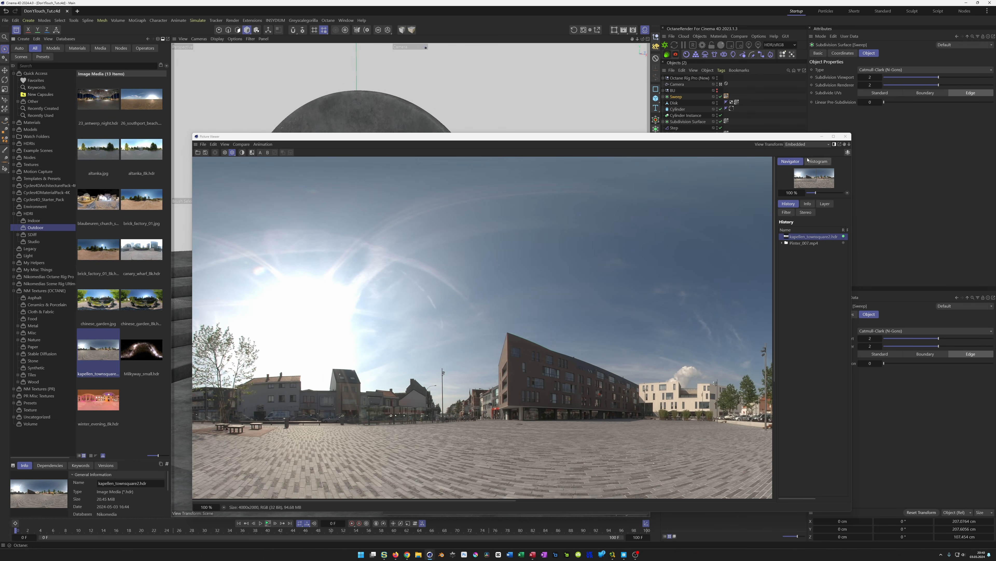
click(846, 136)
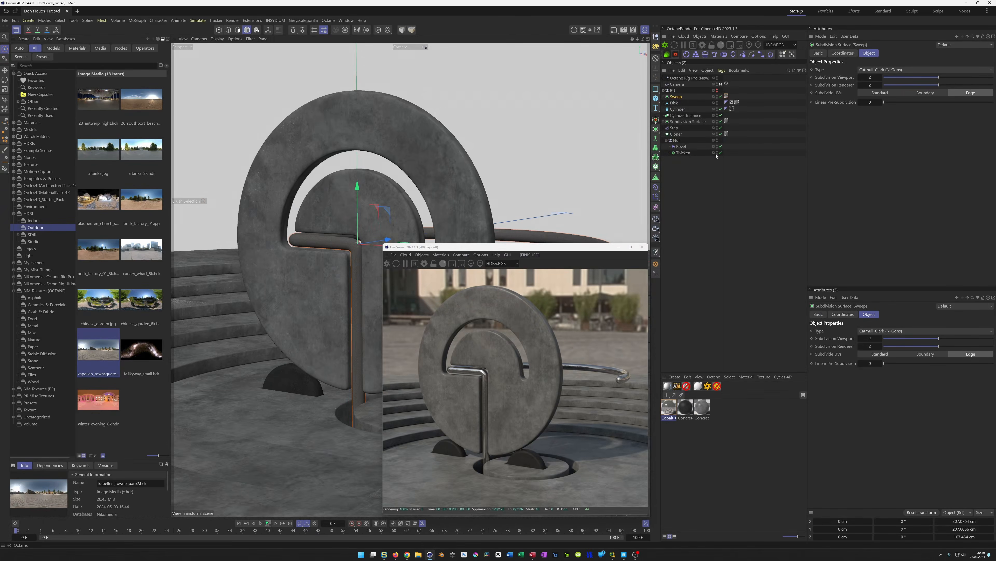
In the camera's Octane camera tag, set the aperture aspect ratio to 0.1 and turn off auto focus
click(678, 84)
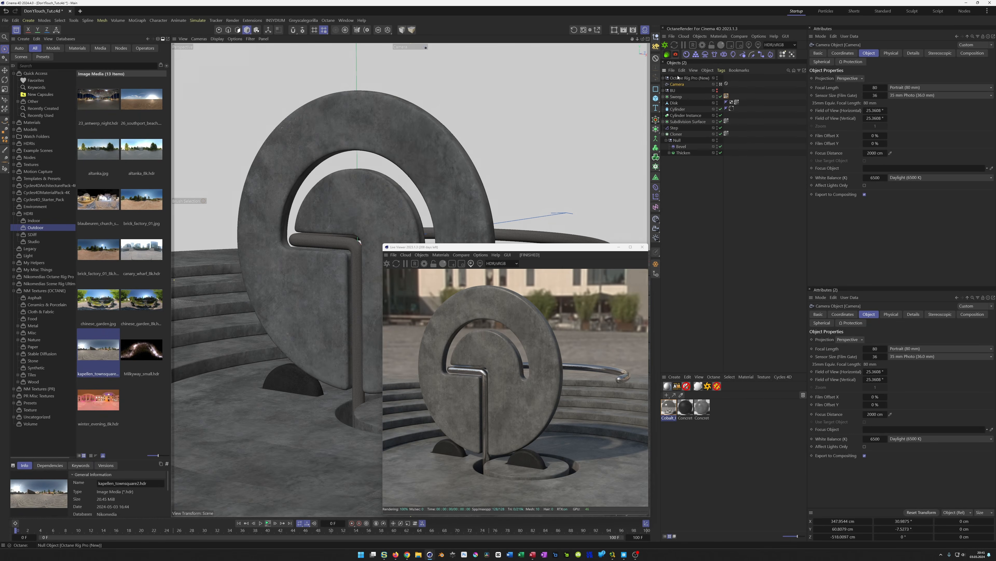
click(676, 55)
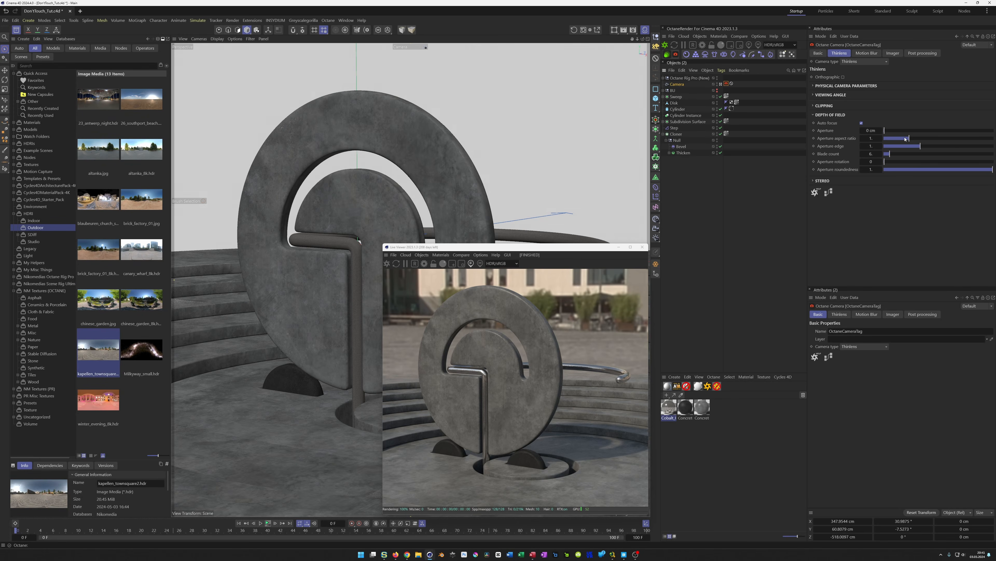
drag(910, 138, 885, 138)
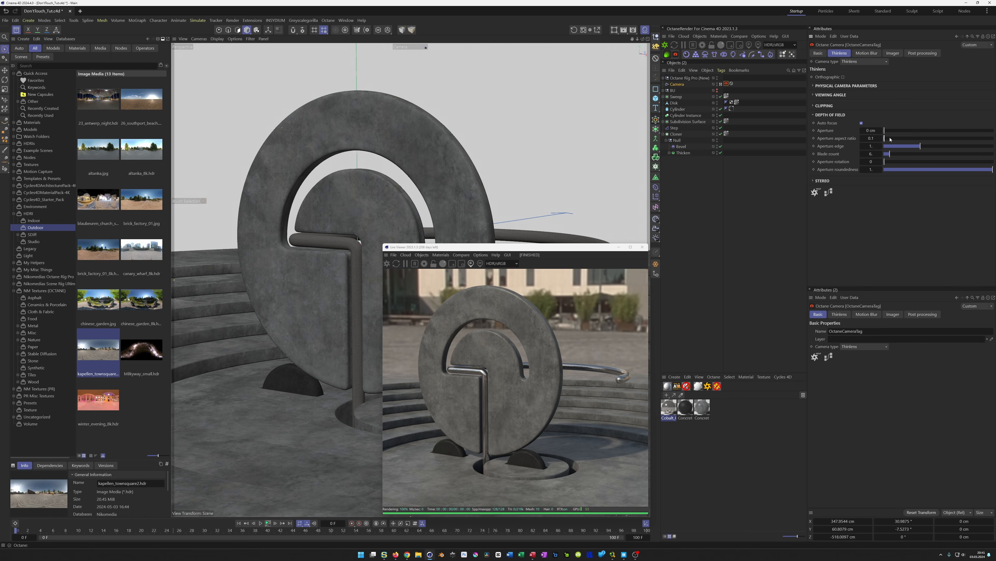
click(861, 123)
mouse_move(887, 138)
mouse_down()
mouse_move(905, 139)
mouse_move(884, 142)
mouse_up()
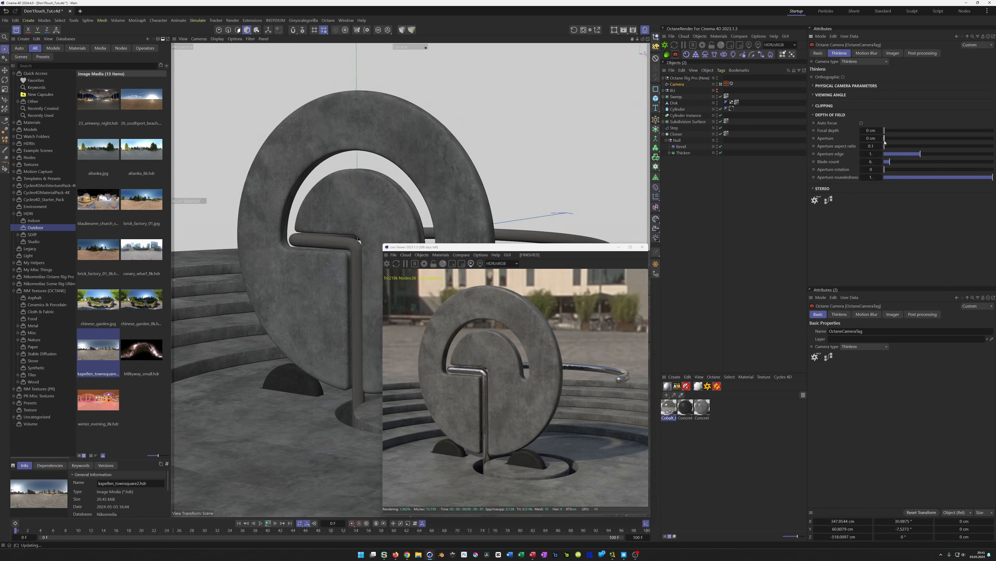
Pick the focus point on the pipe in the Live Viewer, set the aperture to about 1.52 cm, and save
click(472, 264)
click(487, 361)
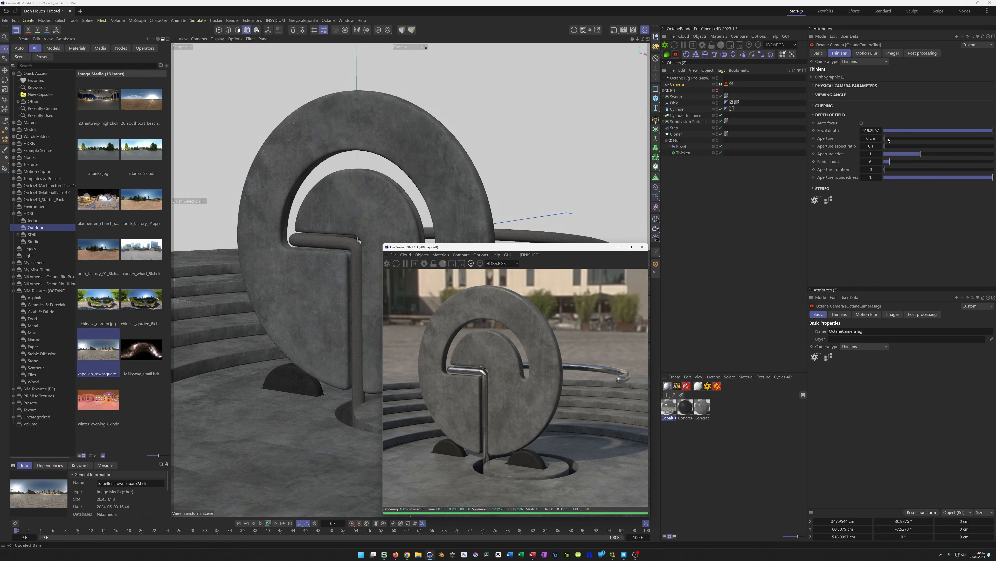
drag(887, 140, 928, 154)
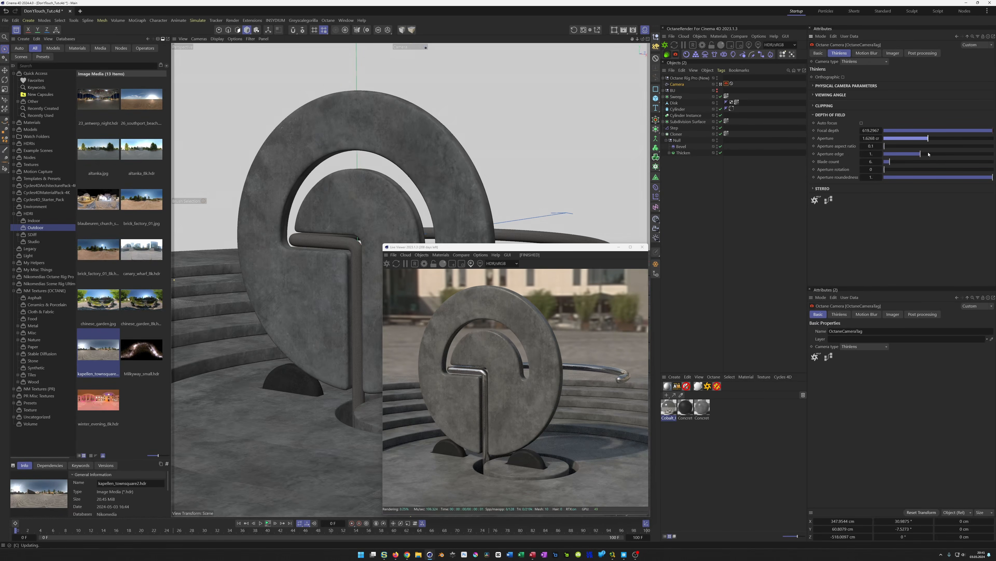
drag(929, 154, 925, 154)
drag(574, 253, 862, 235)
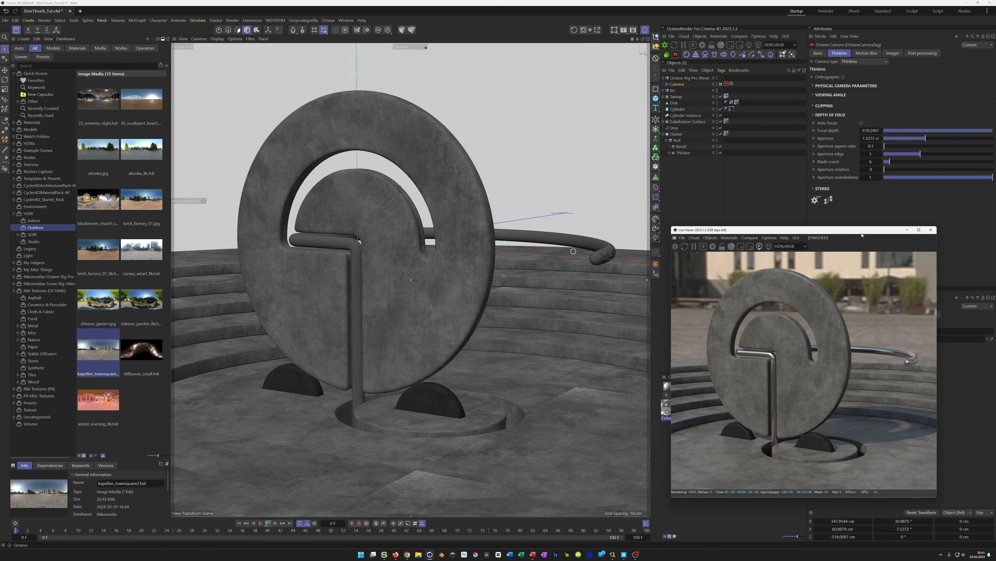
key(ctrl+s)
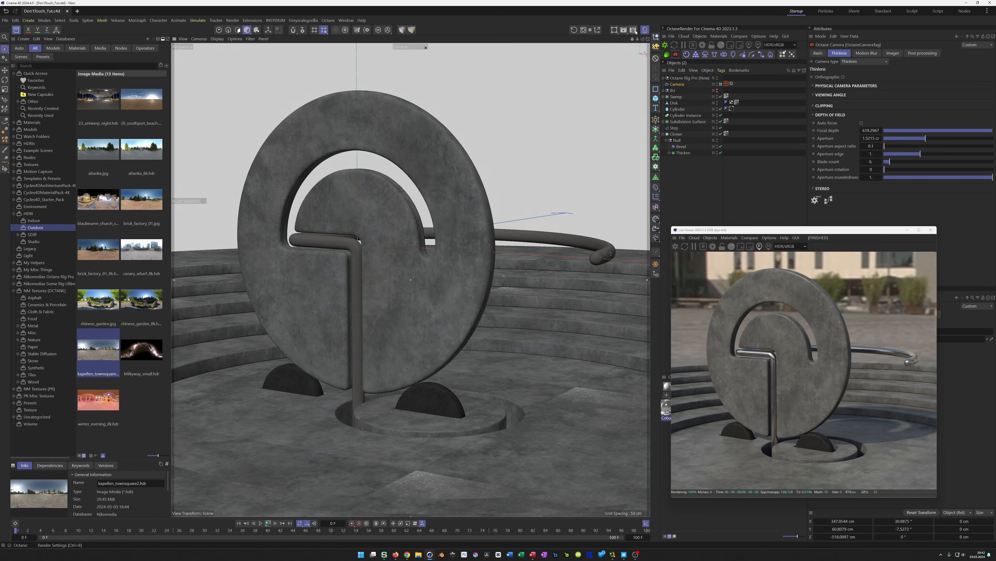
Load the Octane preset into the render settings and enable the denoised beauty pass
click(634, 30)
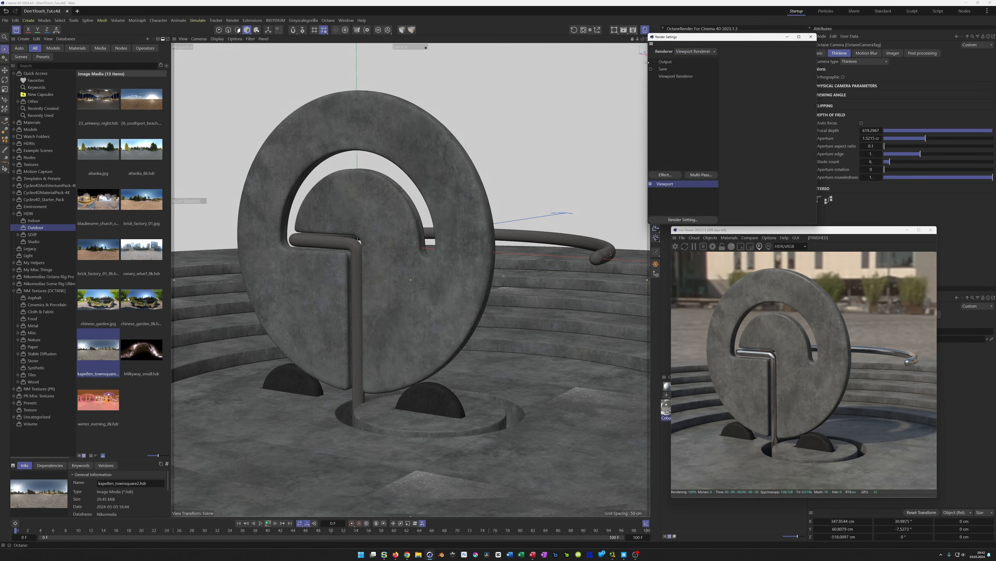
drag(685, 39, 465, 82)
right_click(467, 239)
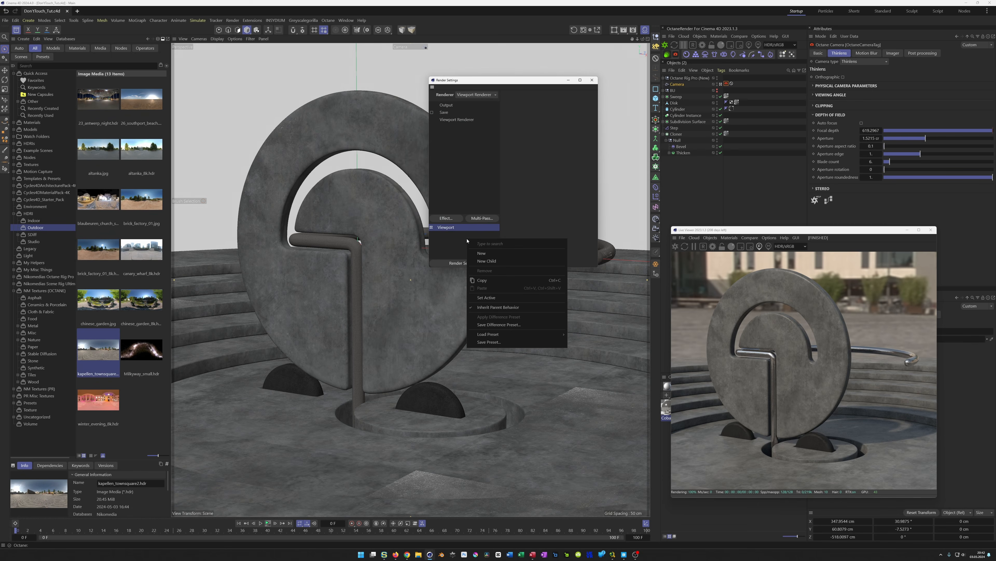
mouse_move(515, 337)
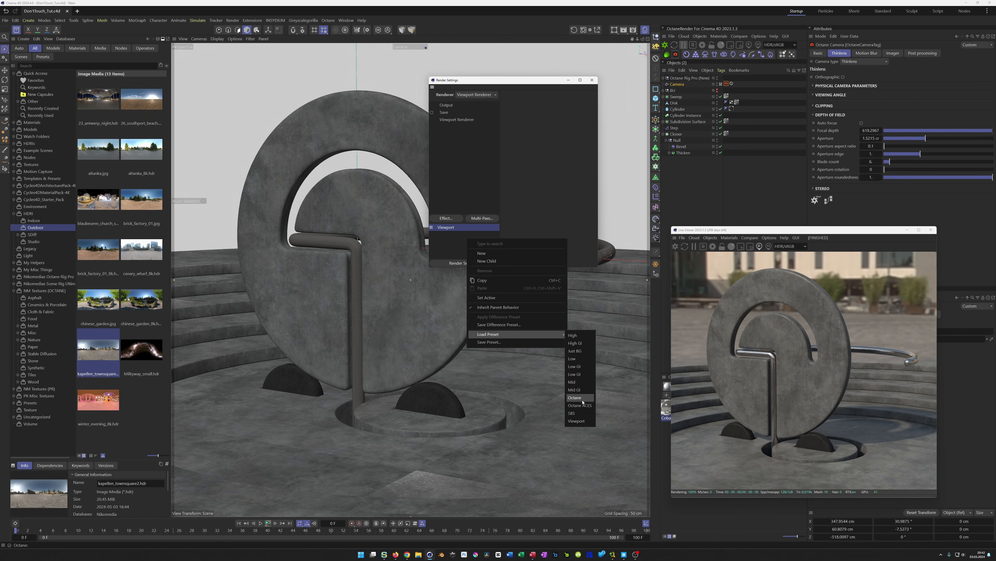
click(575, 397)
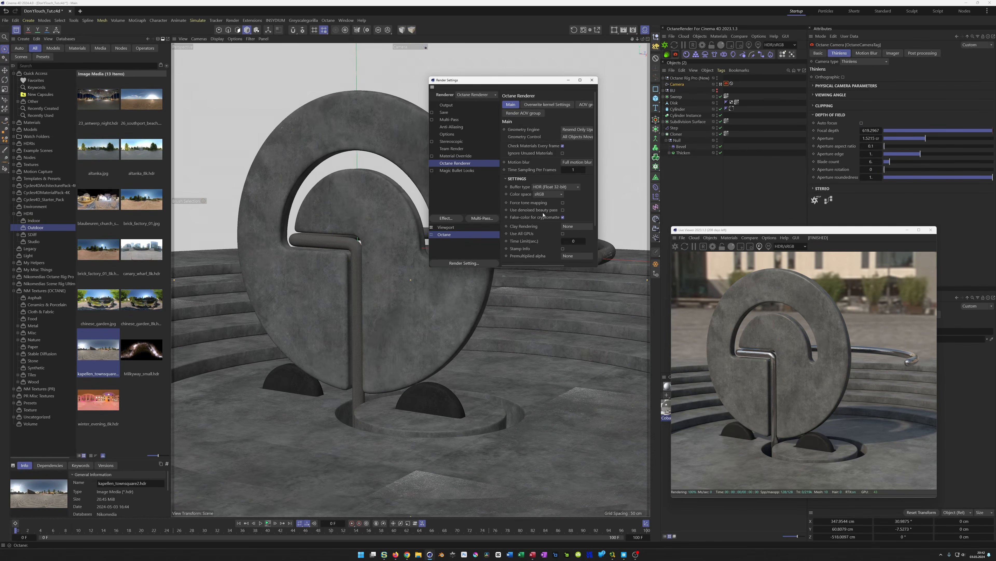
click(563, 210)
Set the output frame range to All Frames, save the scene, and close the Live Viewer
click(447, 105)
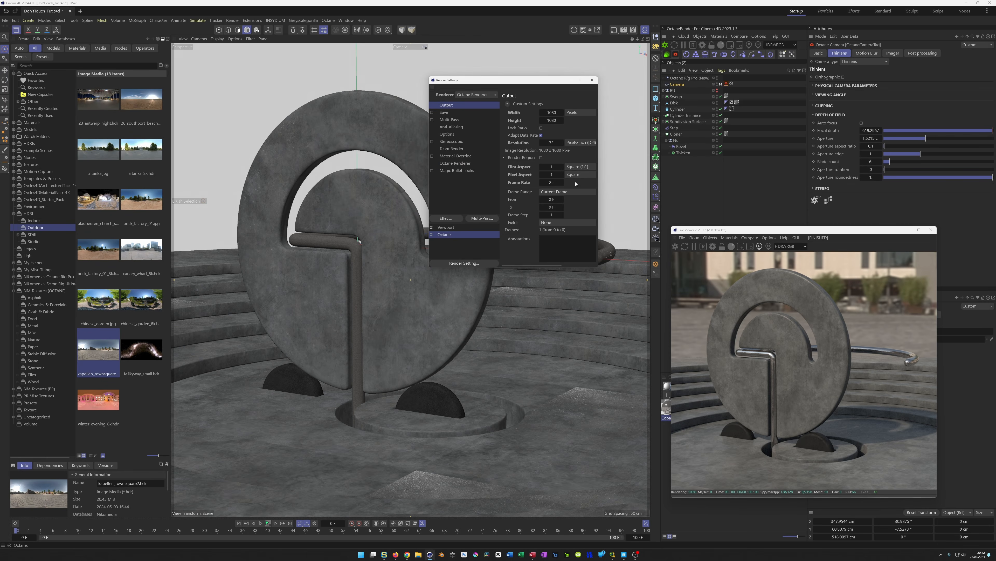
click(555, 193)
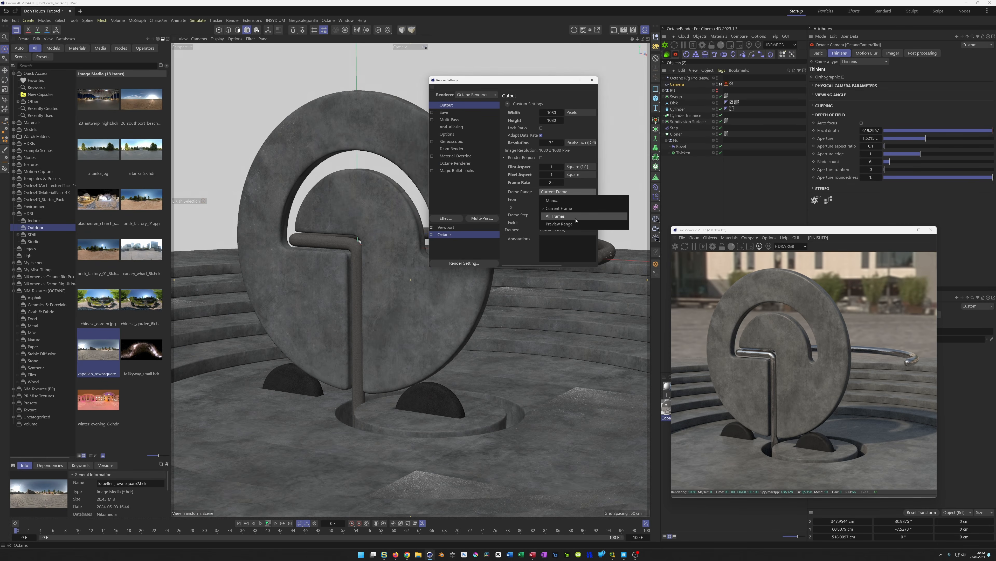
click(585, 228)
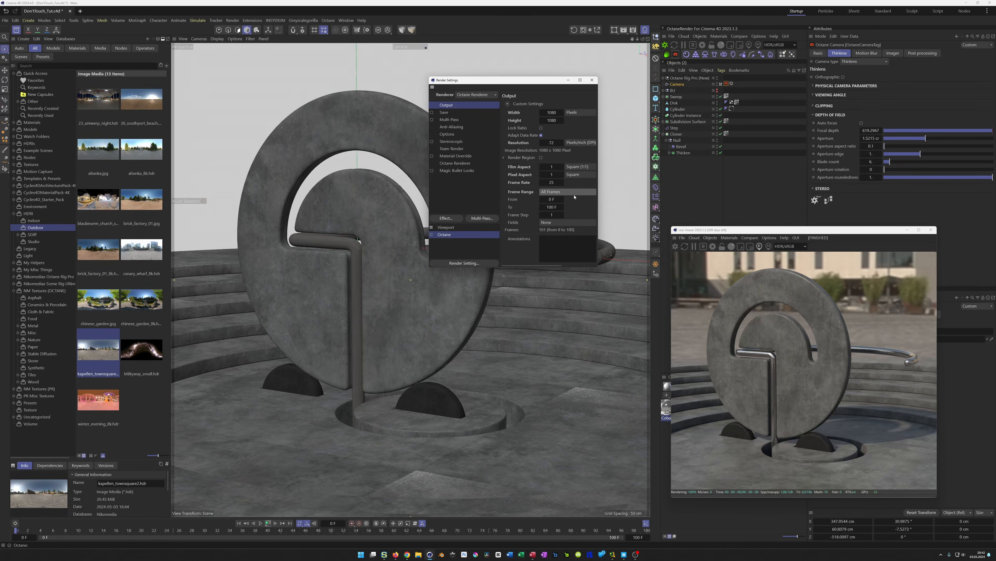
key(ctrl+s)
click(931, 230)
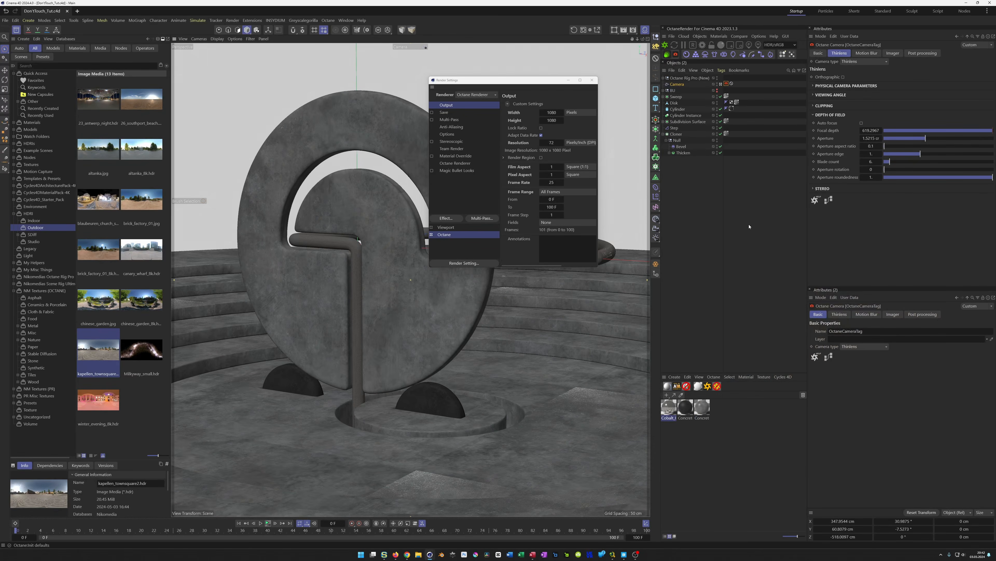
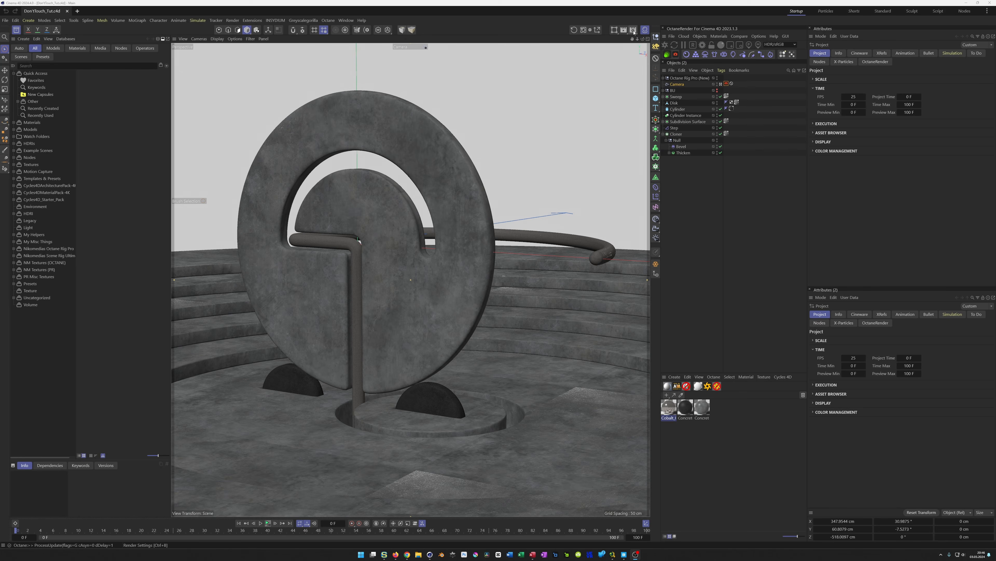
Open the render settings and review the Octane Renderer main settings
click(634, 31)
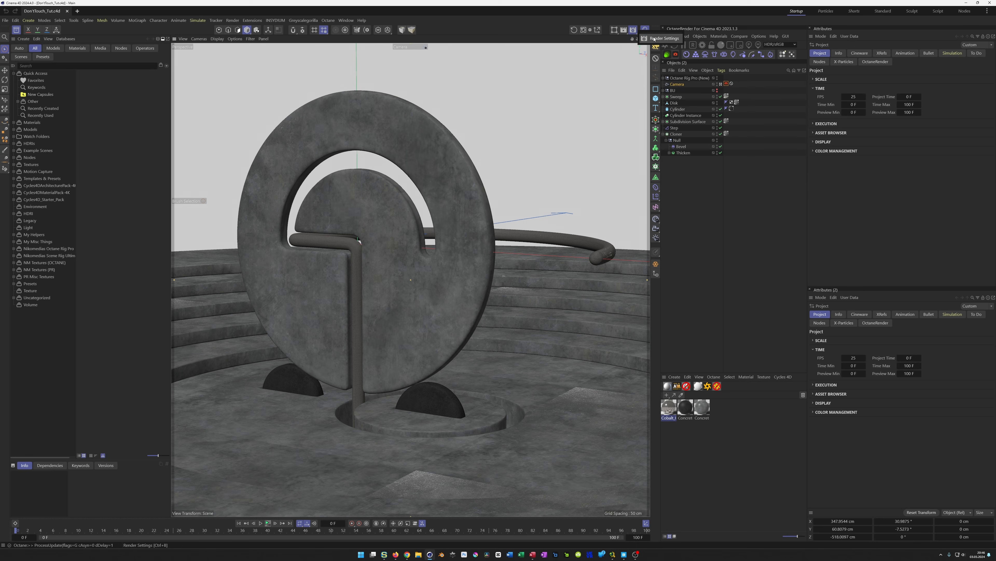
click(655, 38)
drag(687, 37, 426, 212)
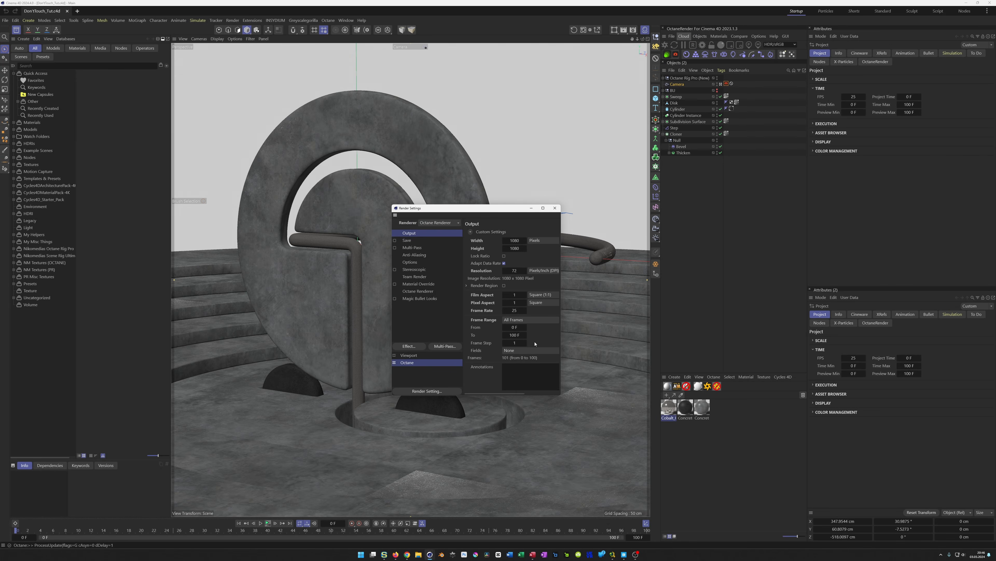
click(418, 292)
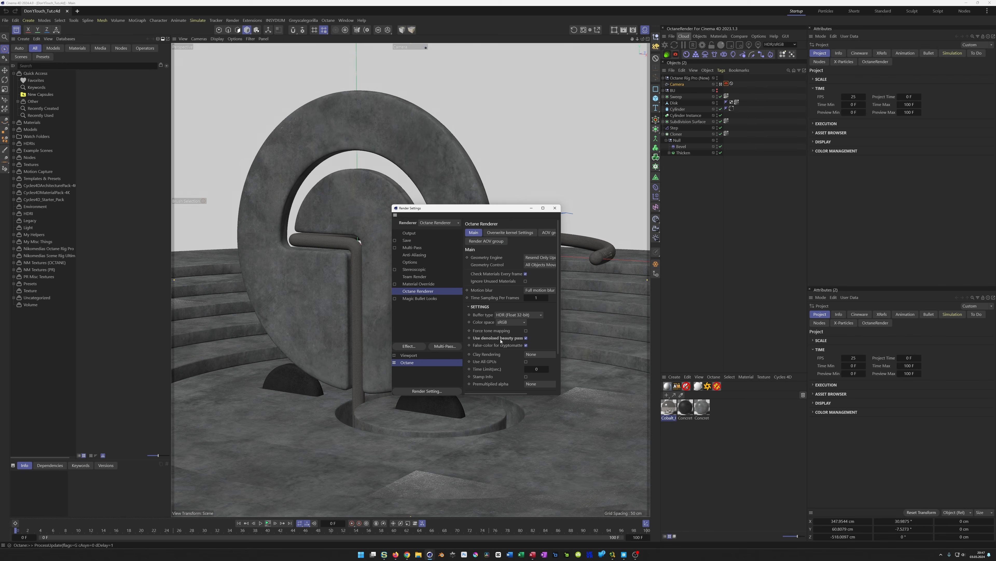
click(719, 244)
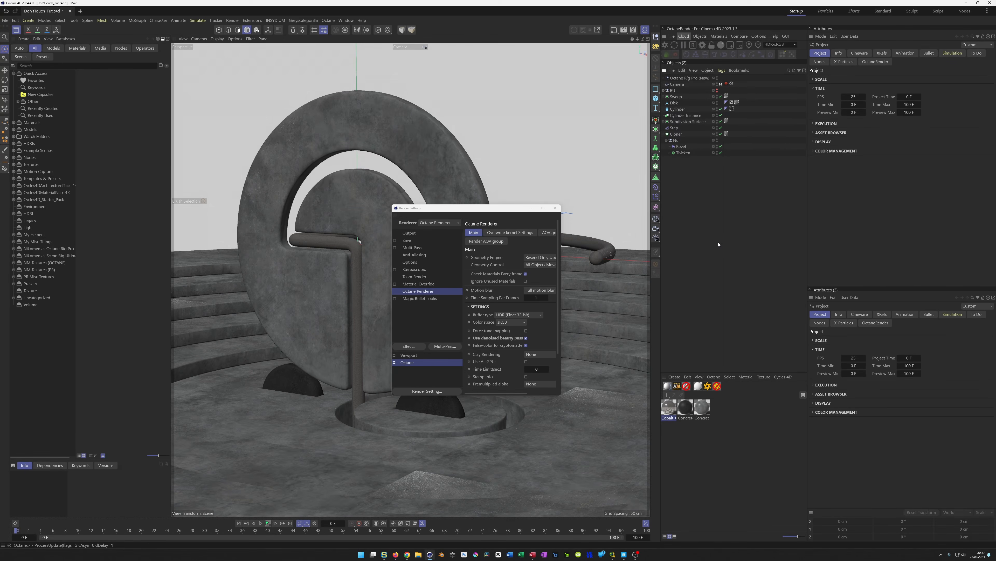
Render all frames of the animation to the Picture Viewer and play back the rendered sequence
key(shift+r)
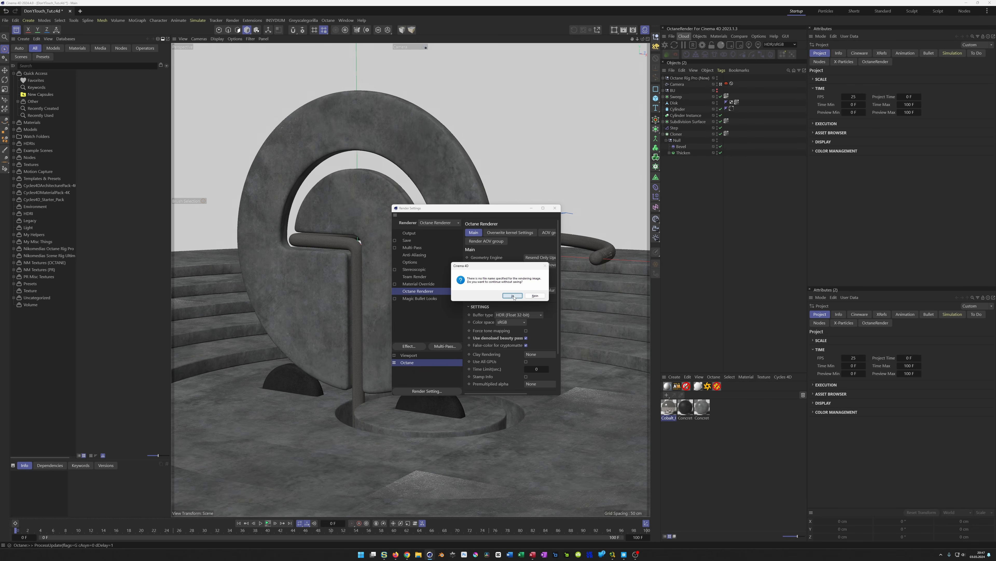
click(512, 296)
drag(515, 289, 423, 140)
drag(513, 148, 675, 178)
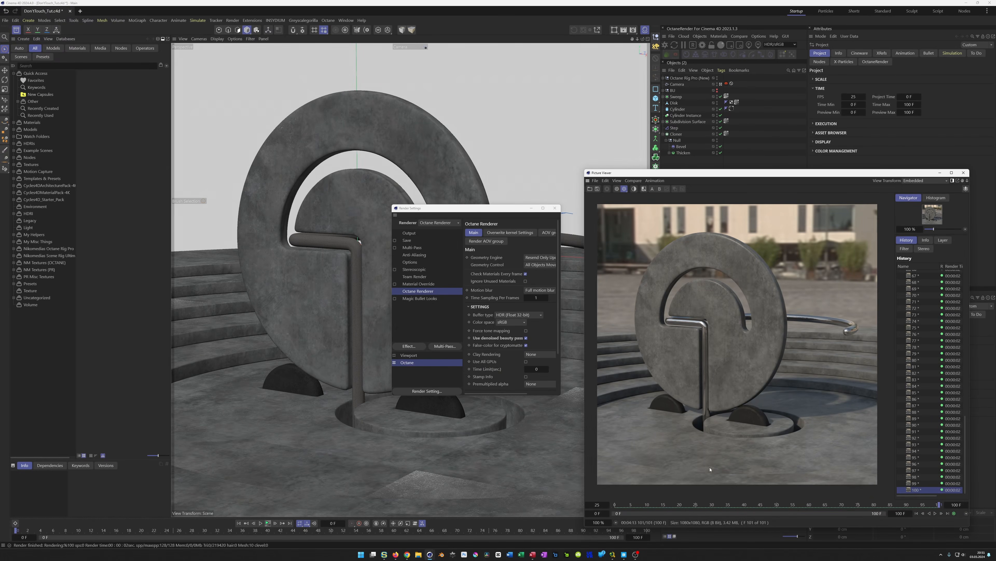
click(936, 513)
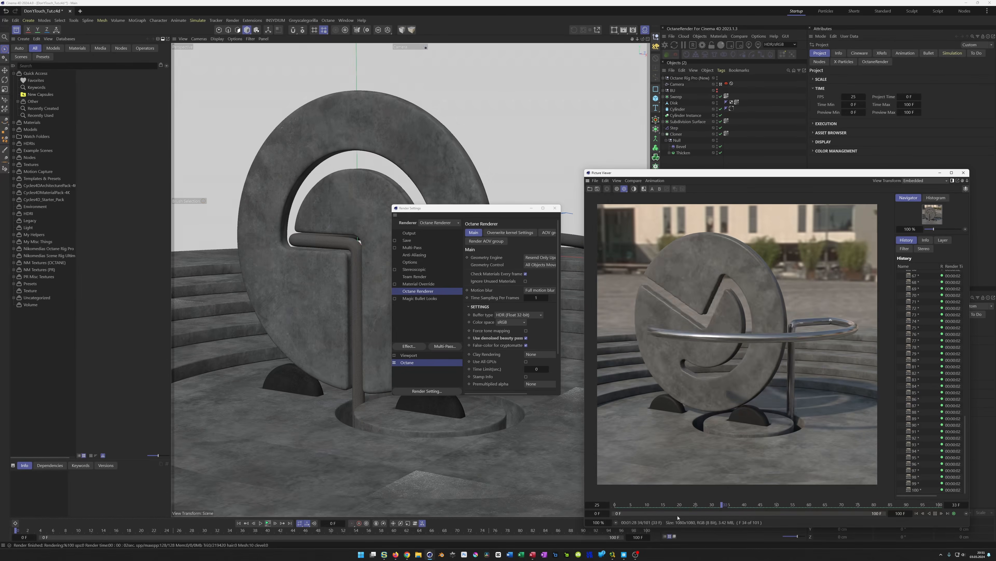
mouse_move(407, 552)
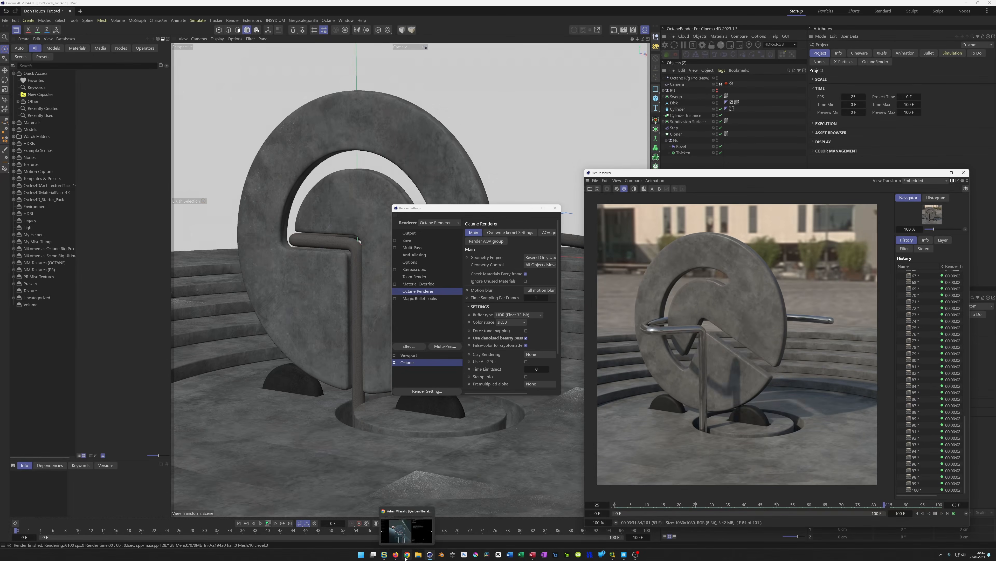
Switch to the web browser and view the reference post on the artist's Instagram page
click(420, 519)
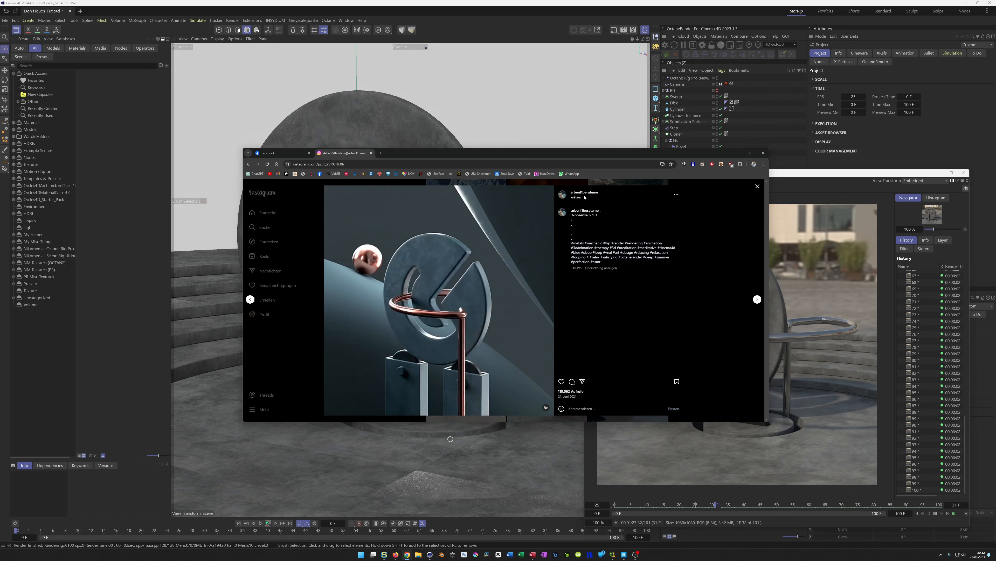
click(584, 193)
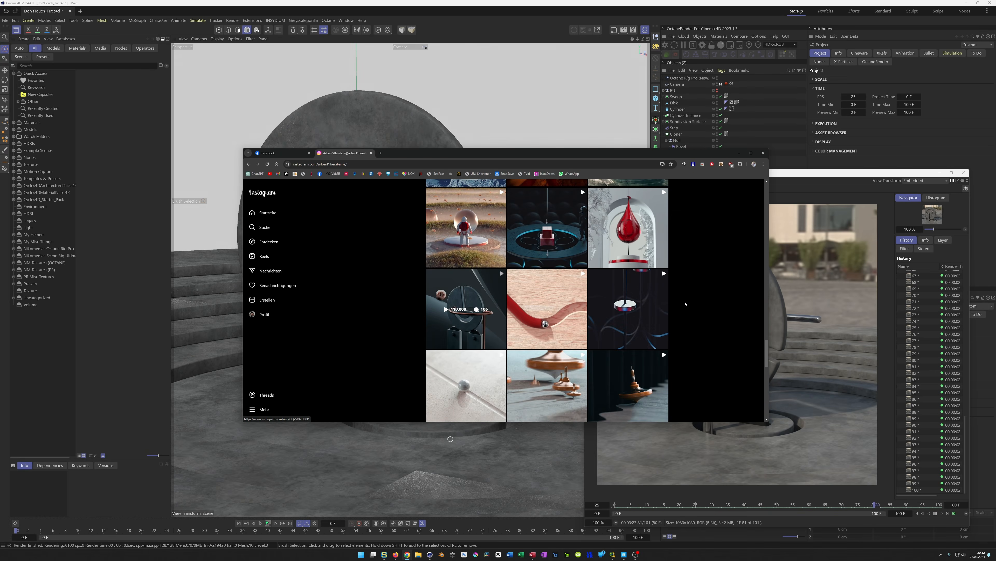
scroll(696, 305, up, 3)
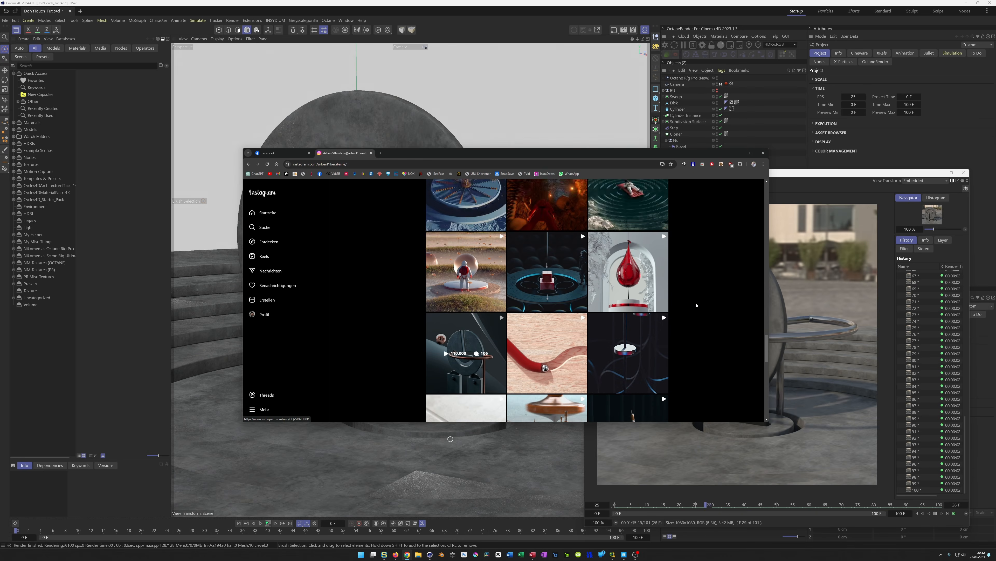
scroll(698, 308, up, 10)
scroll(702, 311, up, 10)
scroll(702, 311, up, 10)
scroll(702, 314, up, 5)
scroll(703, 313, down, 10)
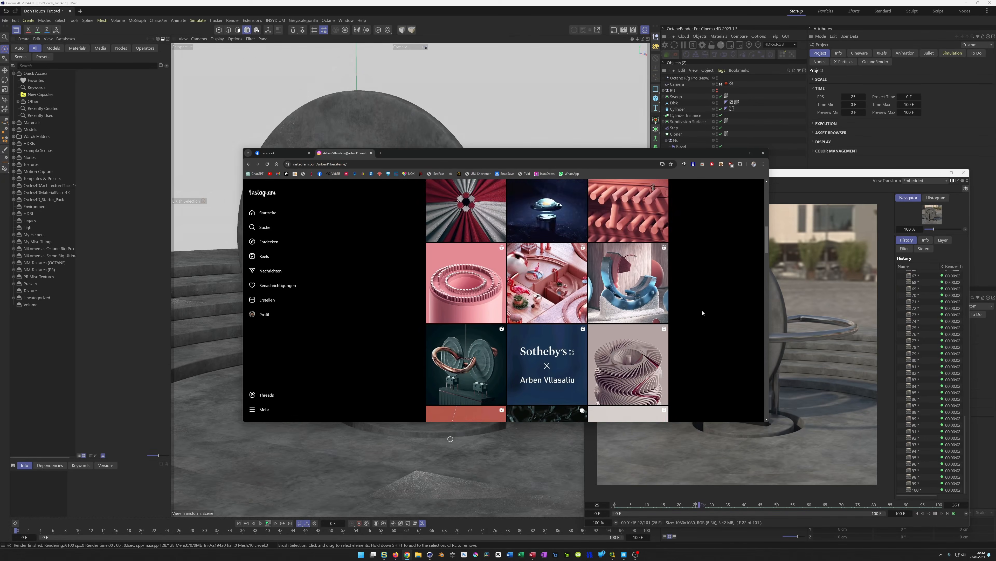
scroll(703, 313, down, 1)
click(493, 319)
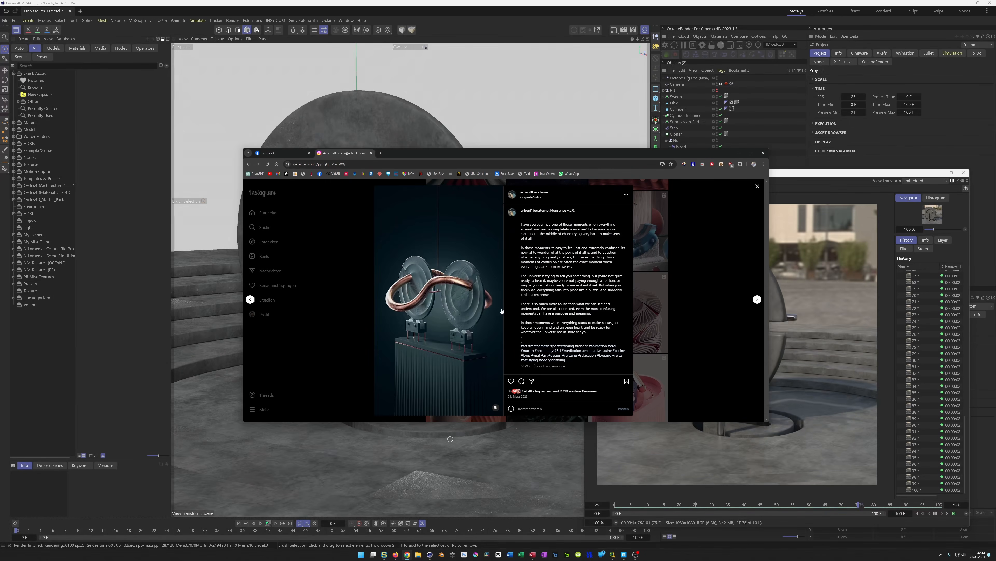
Scroll through the artist's Instagram feed of 3D artworks and return to the Picture Viewer
click(689, 319)
scroll(689, 319, down, 3)
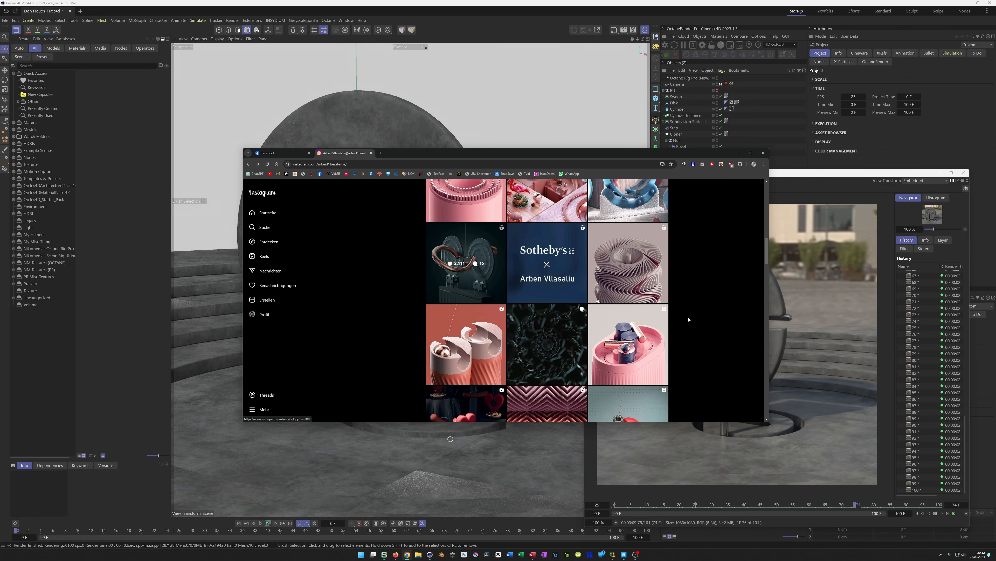
scroll(687, 319, down, 5)
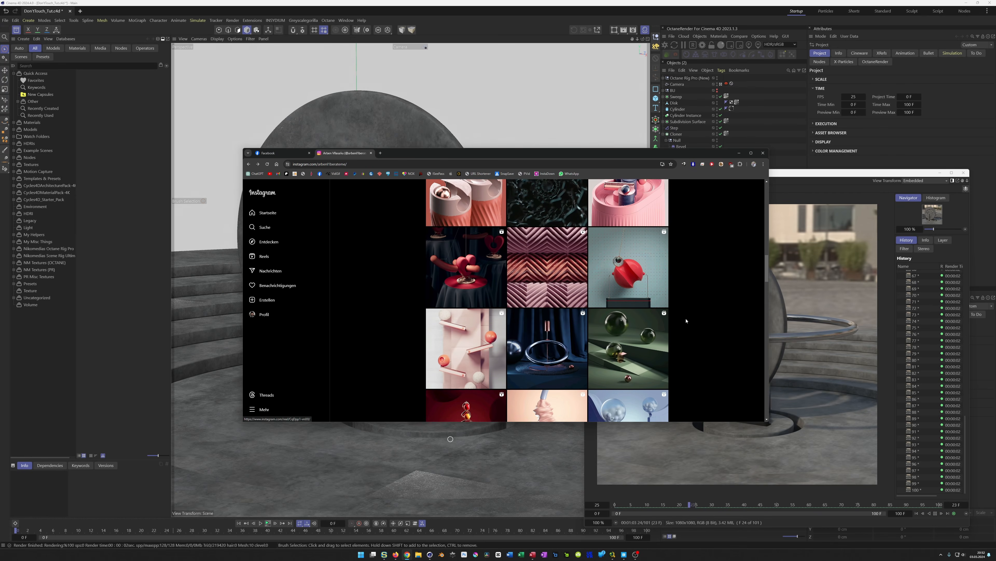
scroll(685, 321, down, 3)
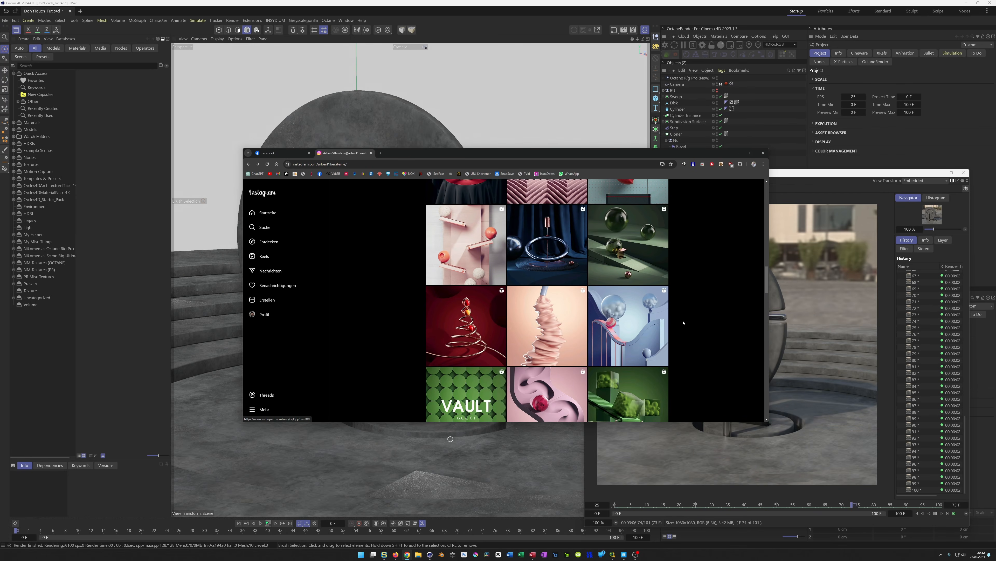
scroll(682, 323, up, 4)
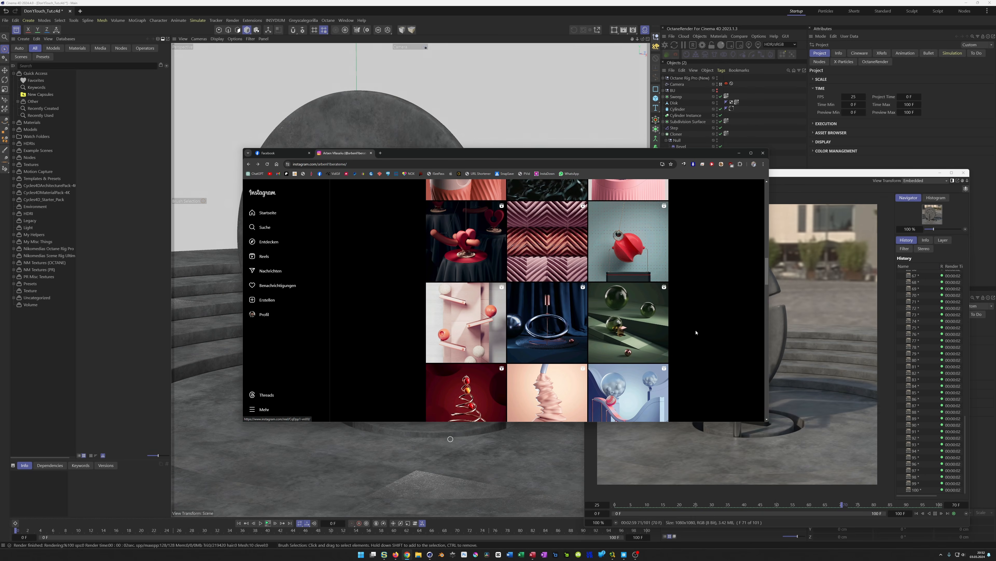
scroll(695, 334, down, 5)
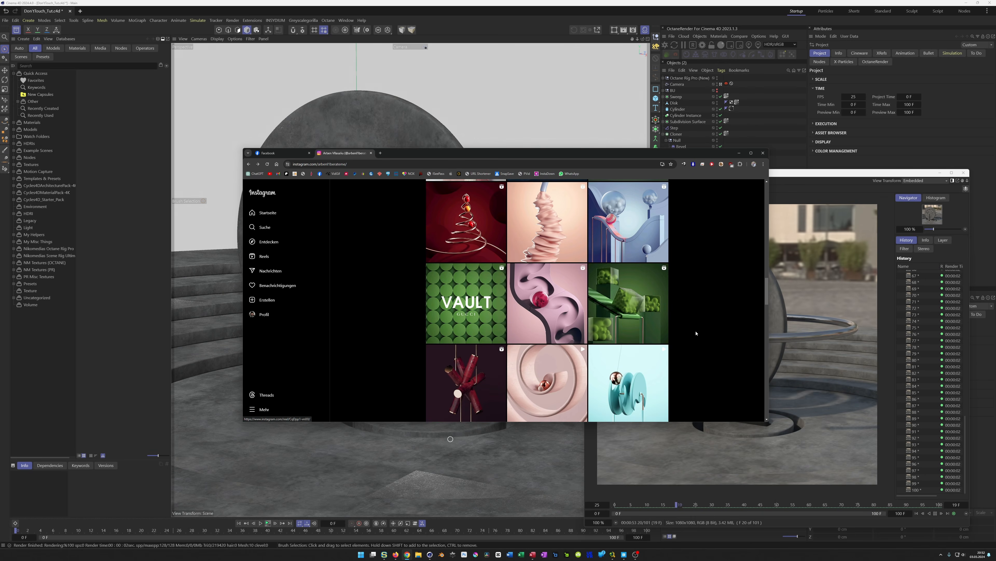
scroll(695, 333, down, 2)
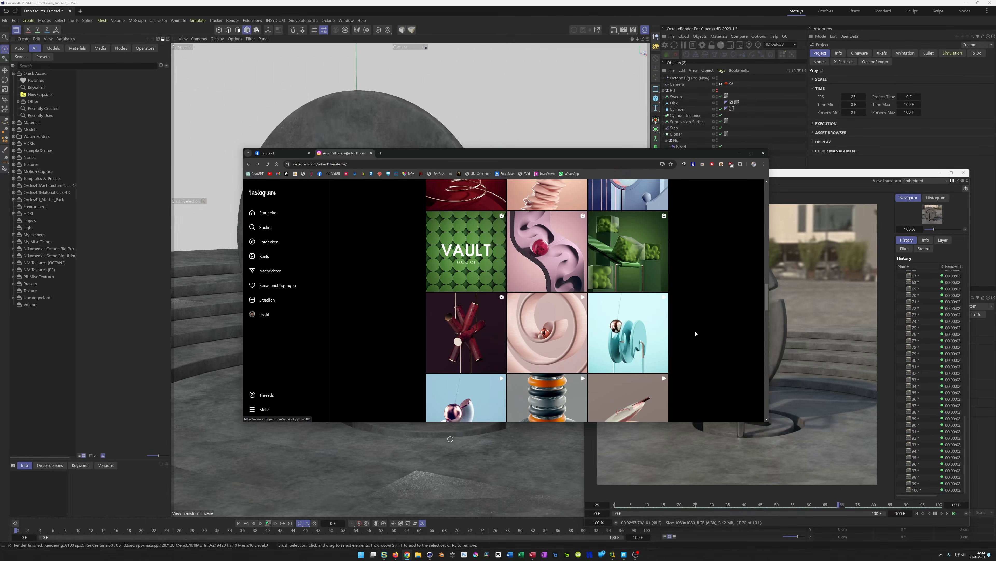
scroll(694, 334, down, 2)
scroll(695, 335, down, 2)
scroll(692, 335, down, 2)
scroll(692, 335, down, 1)
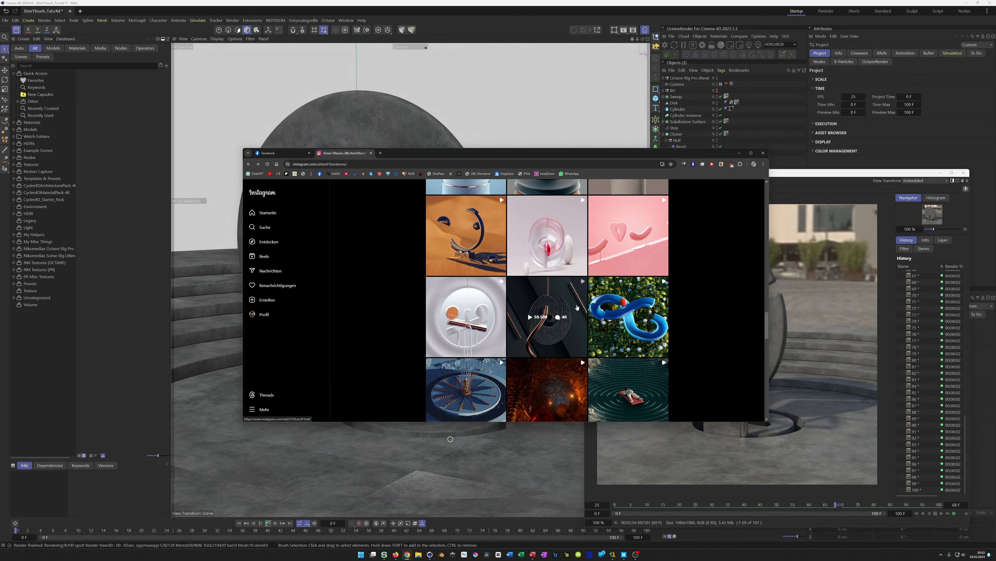
scroll(694, 332, down, 1)
scroll(693, 332, down, 3)
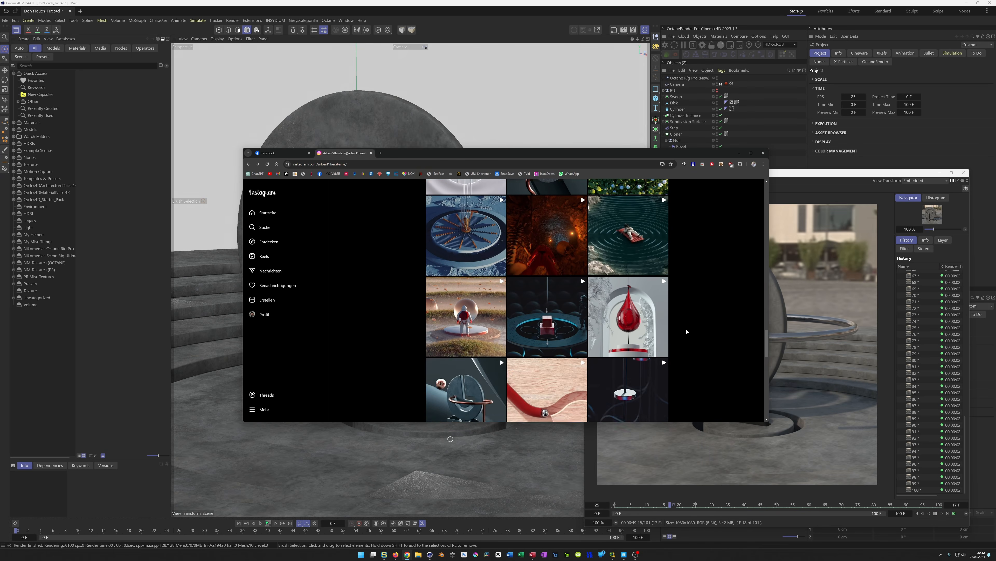
scroll(682, 332, down, 2)
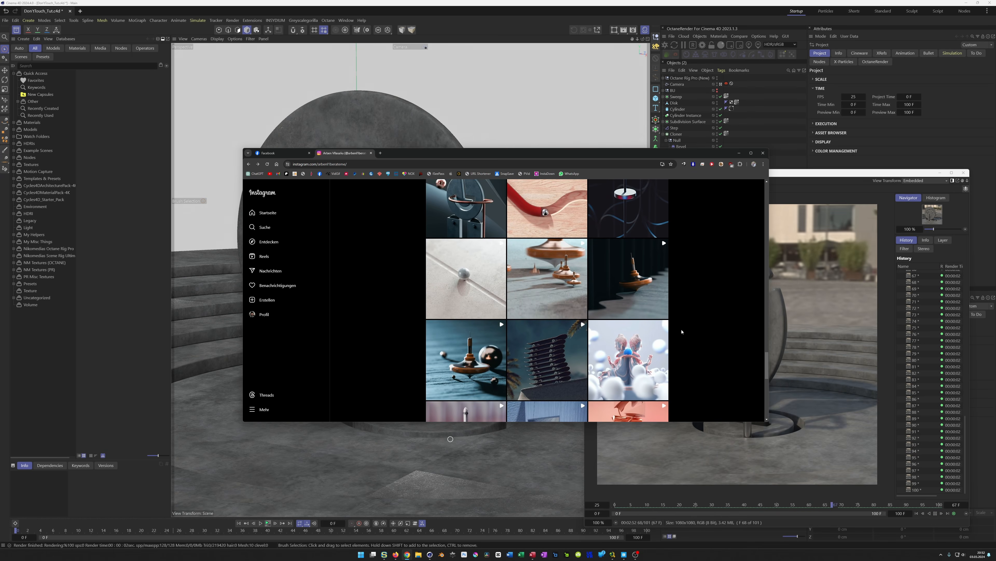
scroll(679, 333, down, 3)
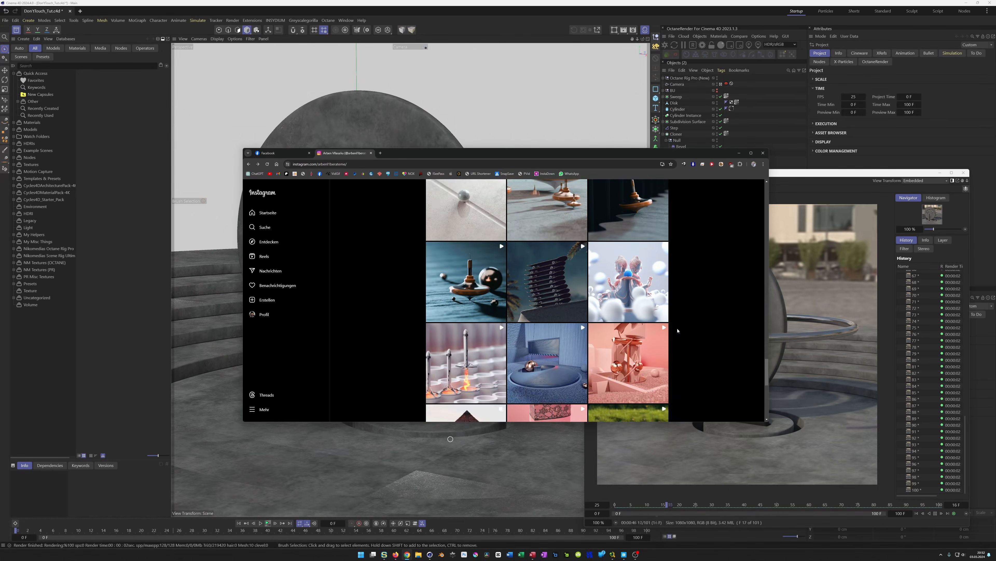
scroll(675, 331, up, 2)
scroll(674, 331, down, 2)
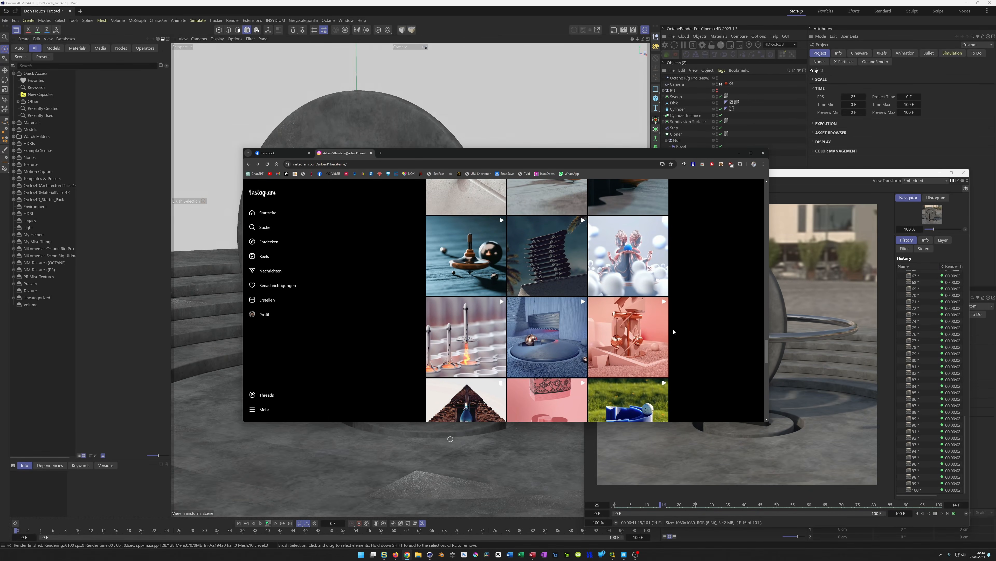
scroll(674, 332, down, 5)
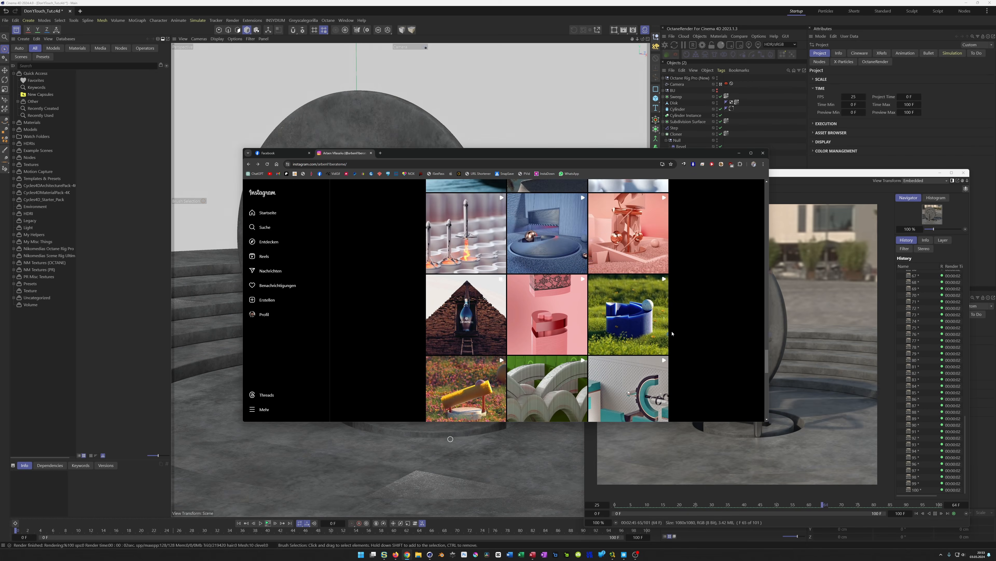
scroll(672, 332, down, 2)
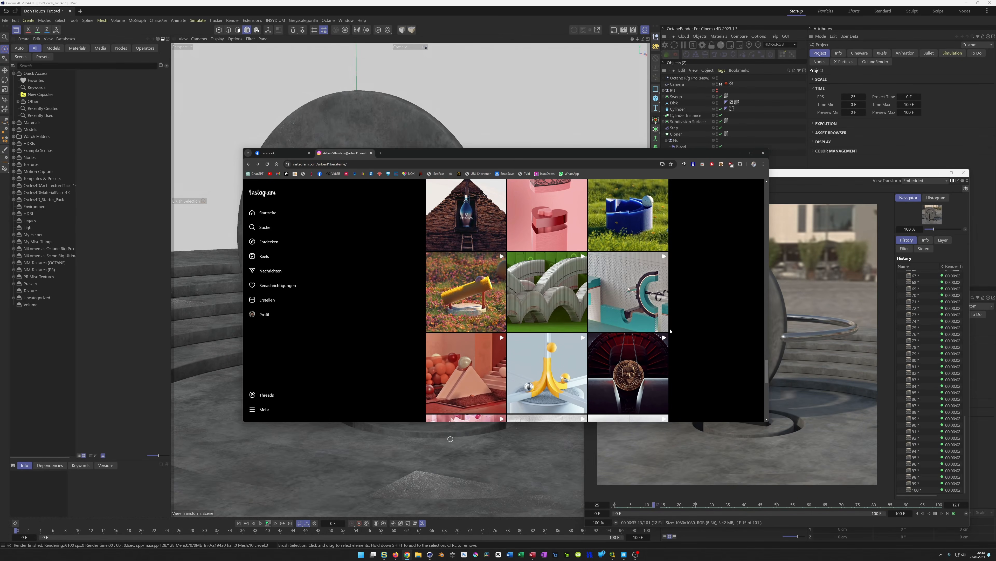
scroll(670, 330, down, 5)
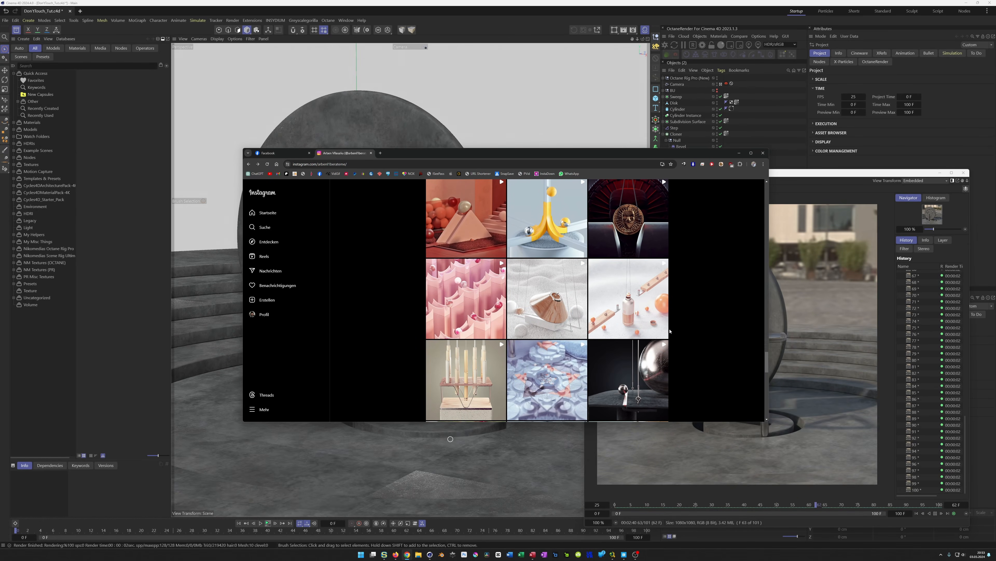
scroll(671, 331, down, 7)
scroll(679, 330, up, 3)
scroll(678, 330, down, 2)
scroll(678, 329, up, 3)
scroll(679, 330, down, 4)
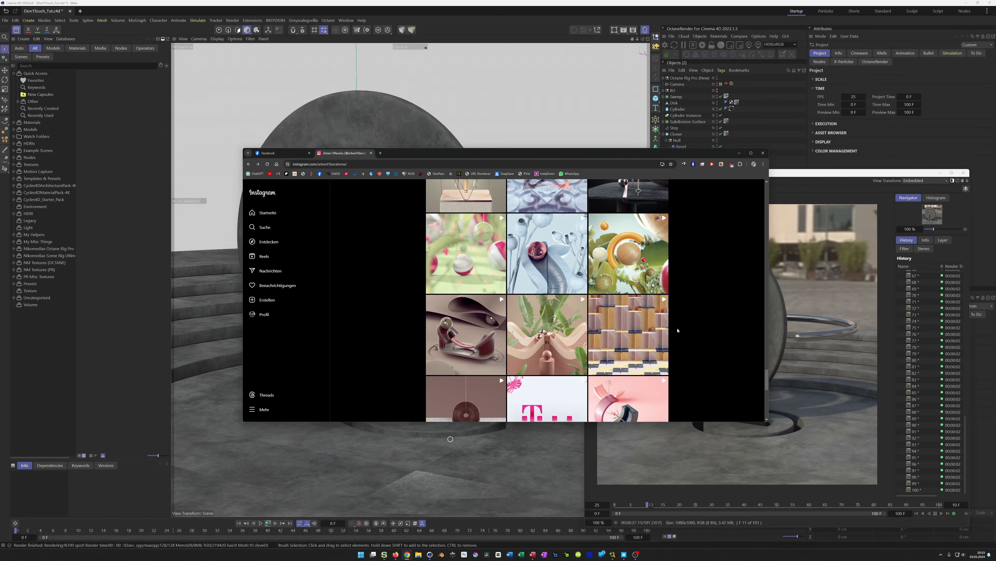
scroll(677, 332, down, 7)
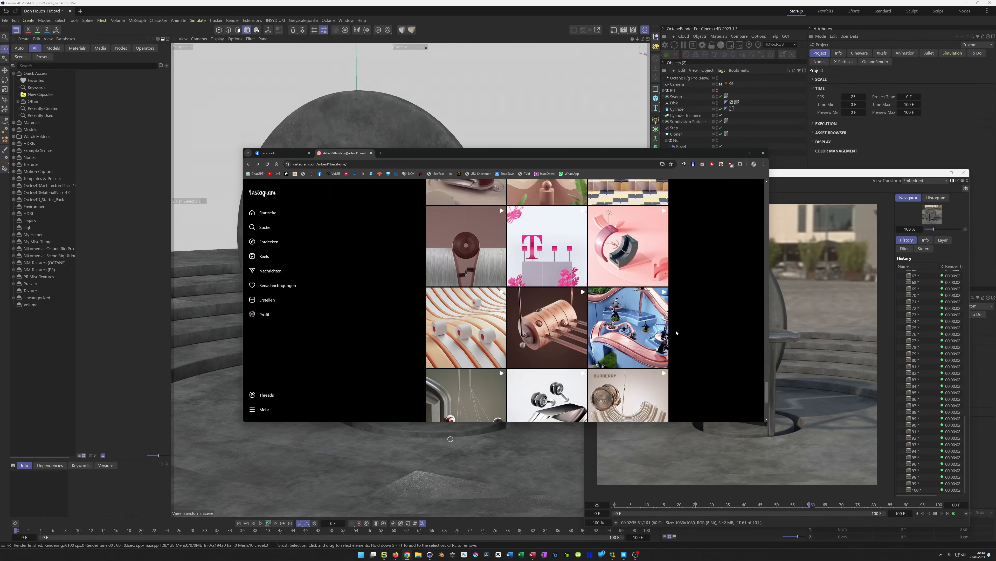
scroll(676, 332, down, 2)
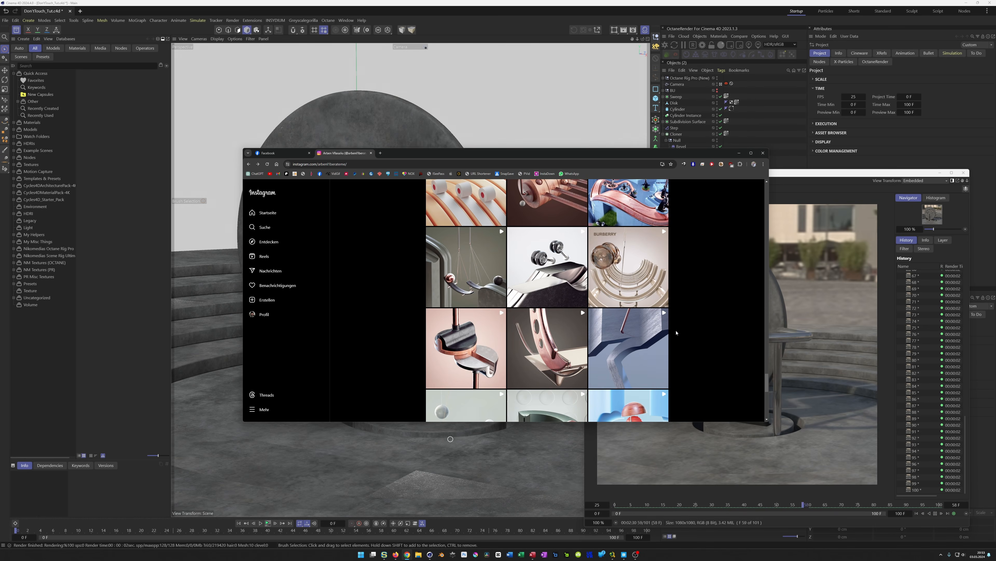
drag(767, 375, 763, 182)
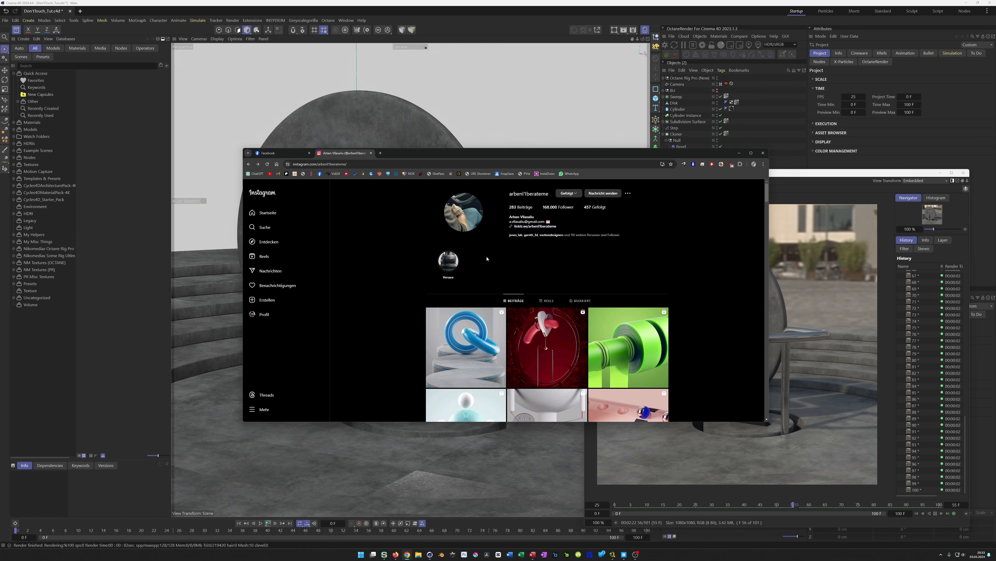
click(739, 153)
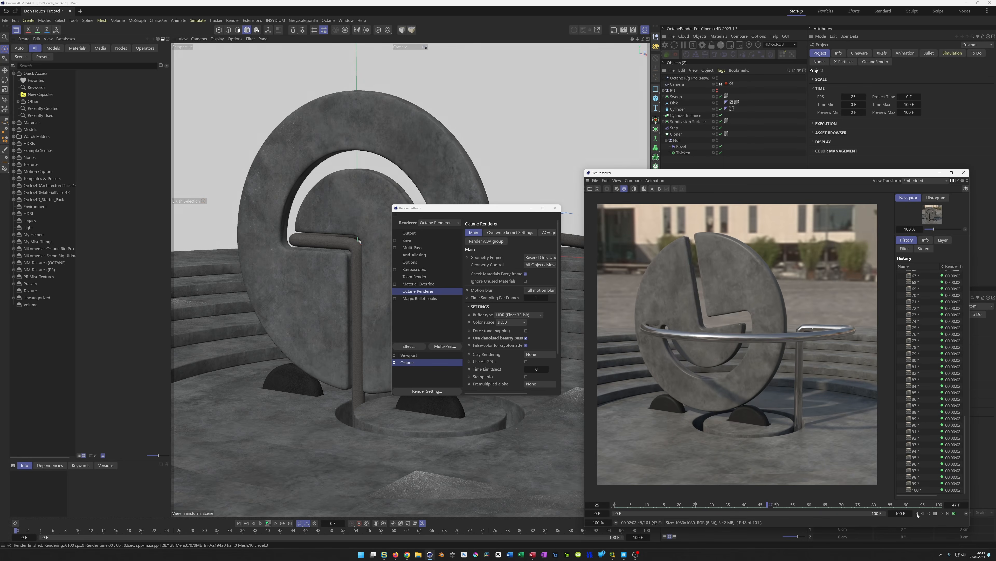
mouse_move(983, 557)
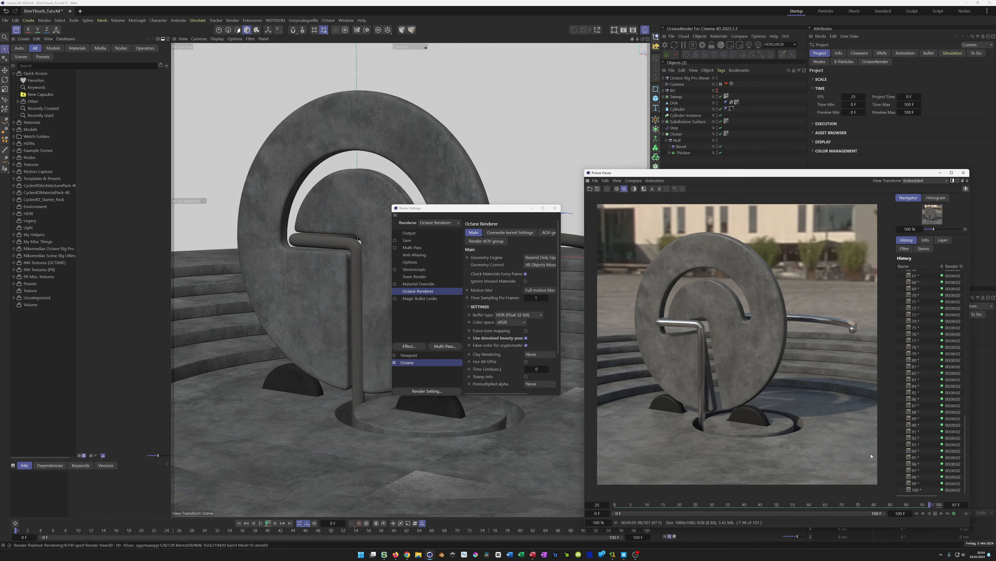